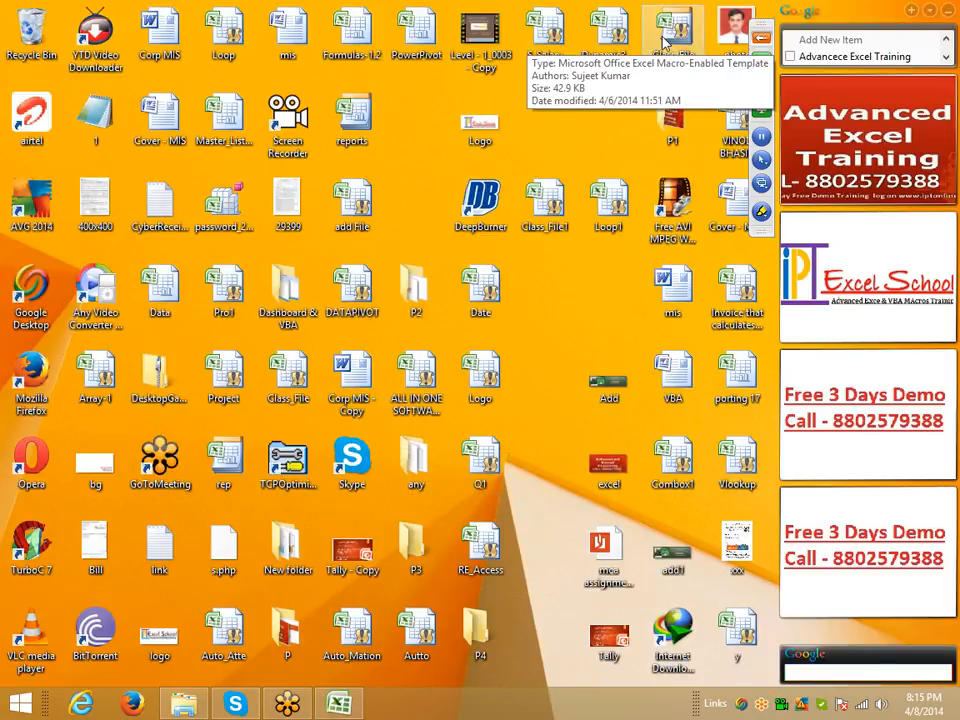
Switch to the Class_File1 workbook in Excel and paste the copied Name, Roll and Marks table at cell A1 of Sheet6
{"action": "key", "text": "super+d"}
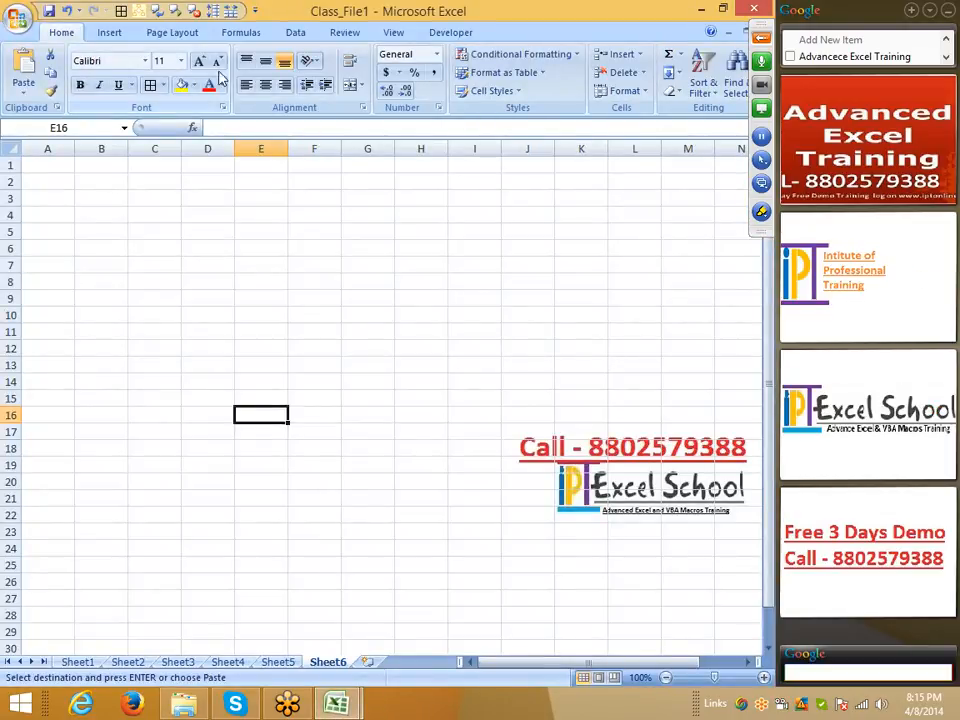
{"action": "left_click", "coordinate": [30, 179]}
{"action": "left_click", "coordinate": [38, 164]}
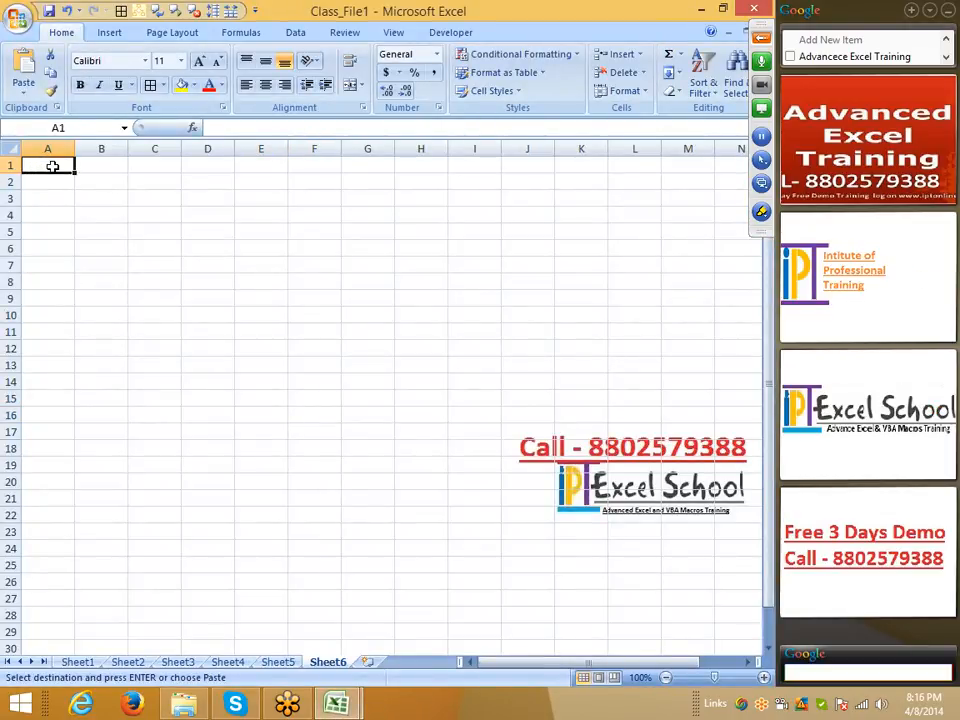
{"action": "type", "text": "Name\tRoll\tMarks Puneet\t1\t51 Ravi\t2\t65 Mayank\t3\t24 Sunil\t4\t73 Kavita\t5\t18 Neeraj\t6\t77 Om Nath\t7\t26 Pushpa\t8\t47 Puneet\t9\t76 Ravi\t10\t24"}
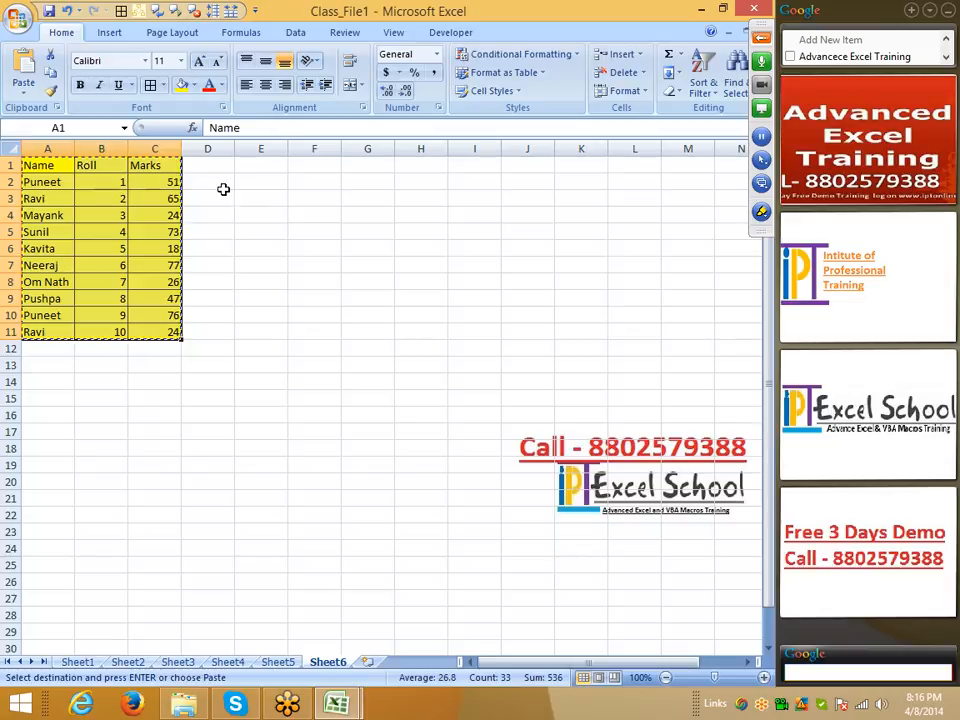
Paste only the formulas of the copied table at cell E1 with Paste Special
{"action": "right_click", "coordinate": [261, 172]}
{"action": "left_click", "coordinate": [302, 236]}
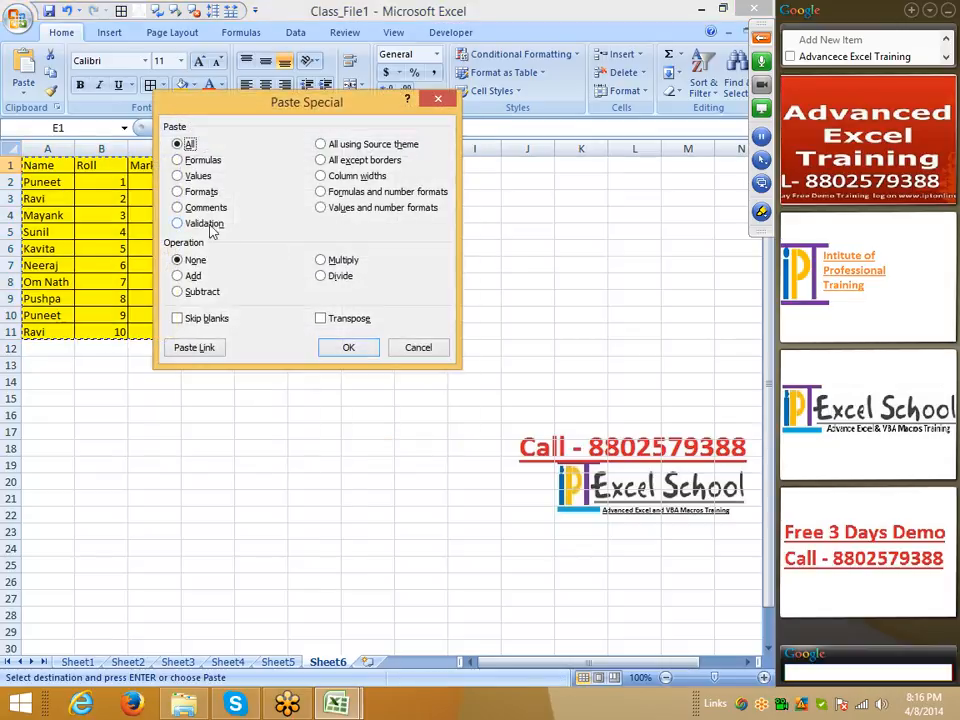
{"action": "left_click", "coordinate": [198, 164]}
{"action": "left_click", "coordinate": [345, 347]}
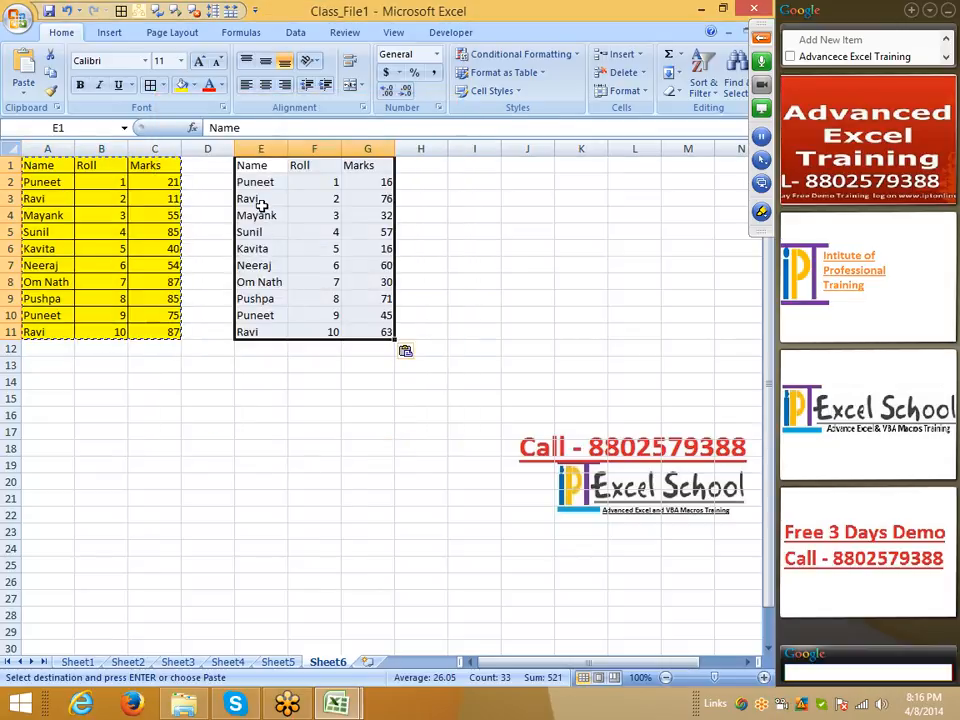
Paste only the values of the copied table at cell D14 with Paste Special
{"action": "left_click", "coordinate": [212, 382]}
{"action": "right_click", "coordinate": [216, 386]}
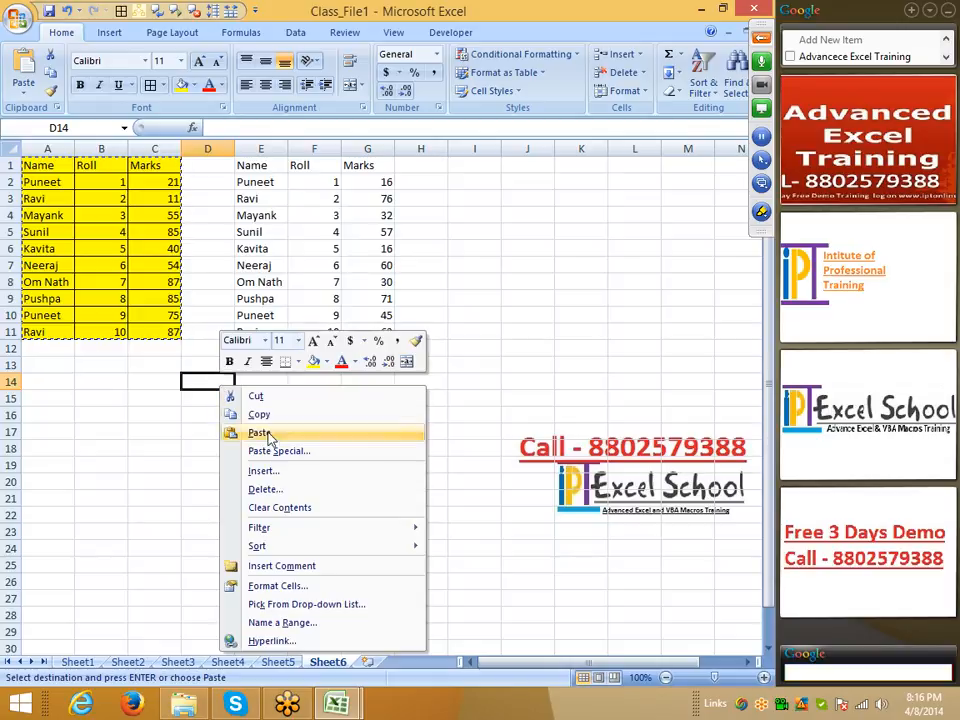
{"action": "left_click", "coordinate": [266, 452]}
{"action": "left_click", "coordinate": [152, 383]}
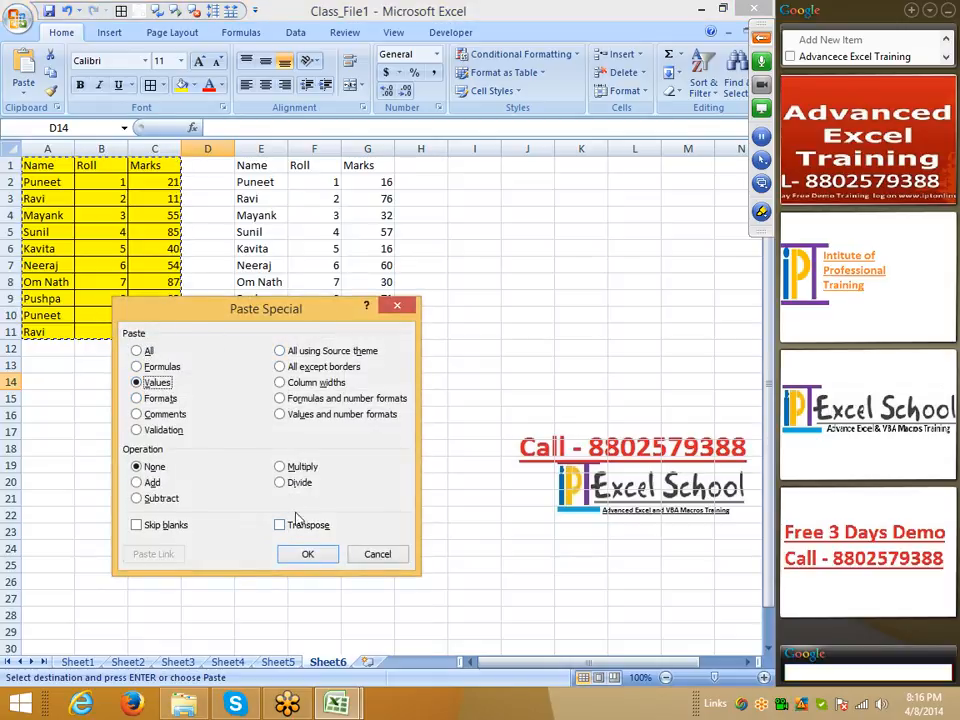
{"action": "left_click", "coordinate": [311, 553]}
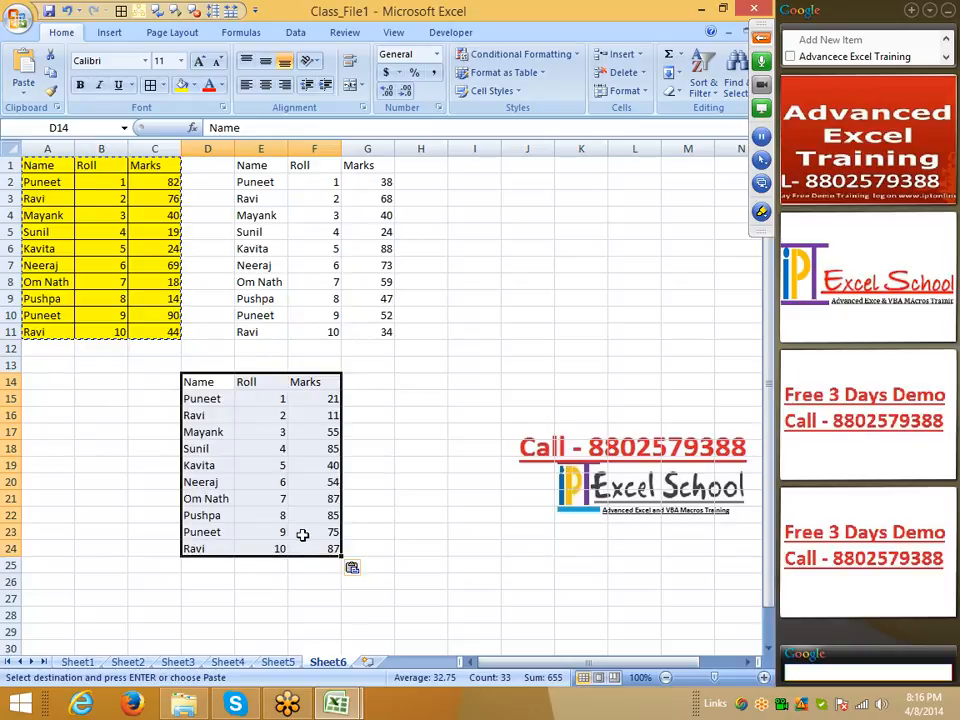
Examine the contents of the Name, Roll and Marks cells in the source table for constants and formulas
{"action": "left_click", "coordinate": [270, 200]}
{"action": "left_click", "coordinate": [243, 363]}
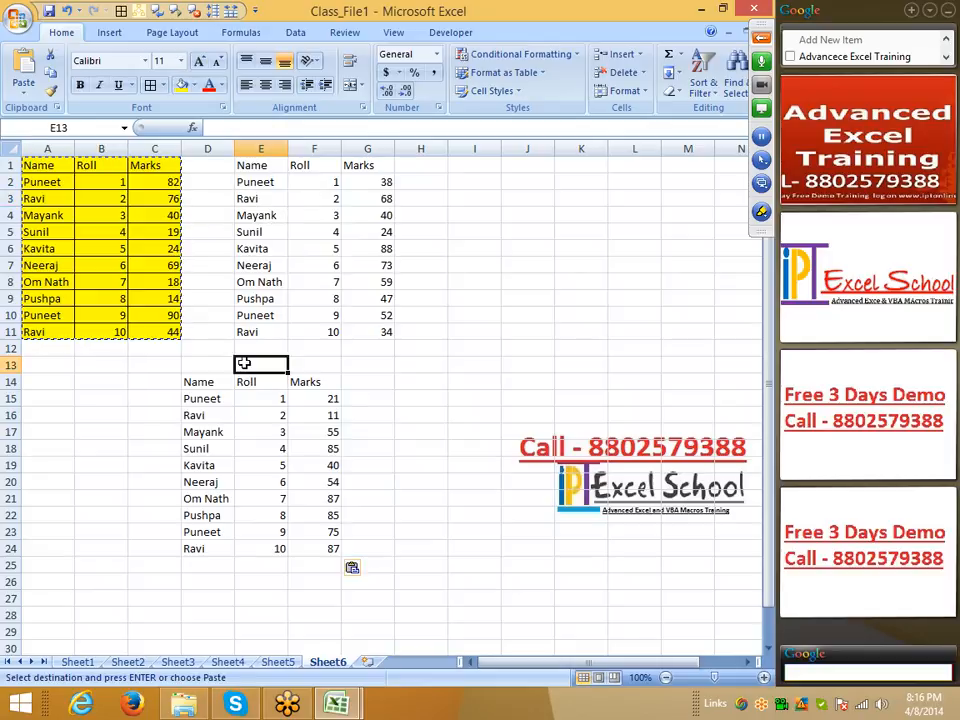
{"action": "left_click", "coordinate": [125, 182]}
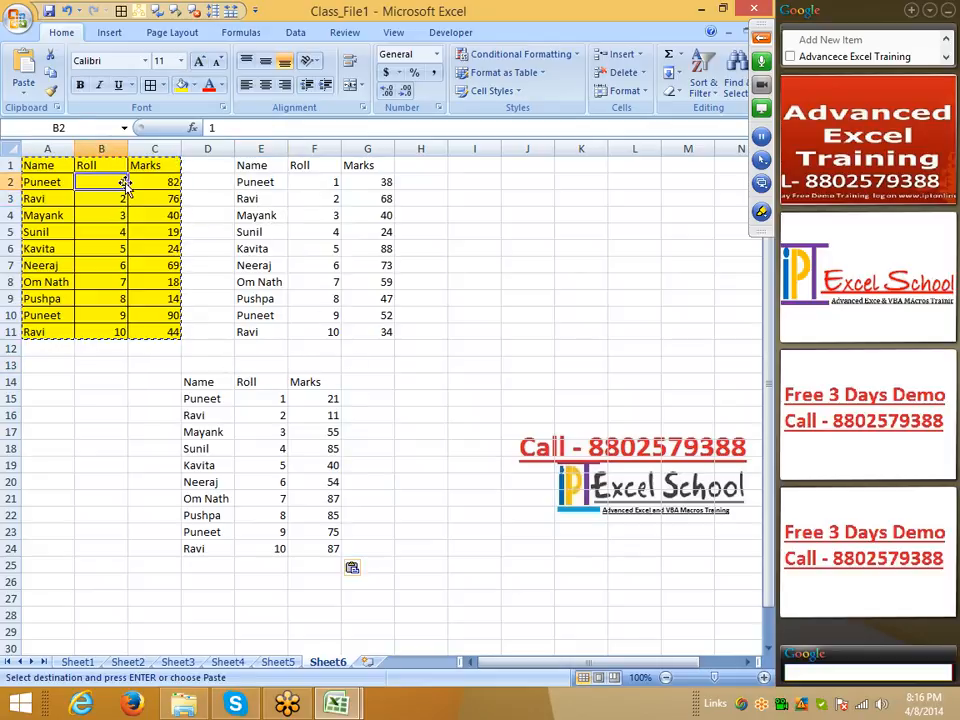
{"action": "left_click", "coordinate": [54, 180]}
{"action": "double_click", "coordinate": [227, 127]}
{"action": "key", "text": "Escape"}
{"action": "left_click", "coordinate": [171, 180]}
{"action": "double_click", "coordinate": [171, 180]}
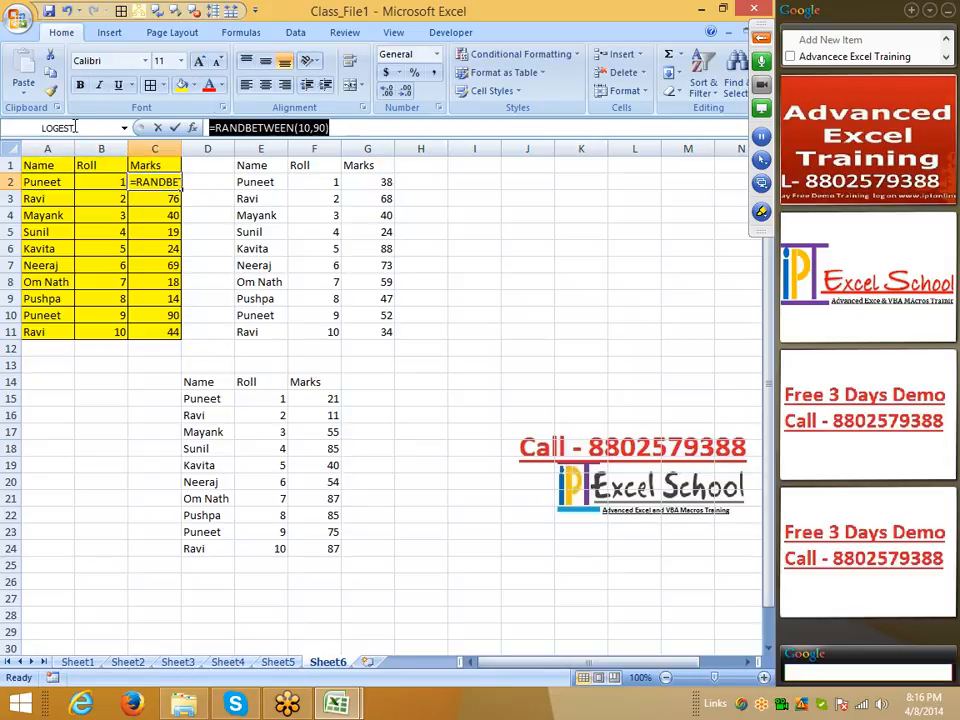
{"action": "key", "text": "Escape"}
Compare the underlying cell contents of the formula-pasted table at E1 with those of the value-pasted table at D14
{"action": "left_click", "coordinate": [385, 205]}
{"action": "left_click", "coordinate": [370, 266]}
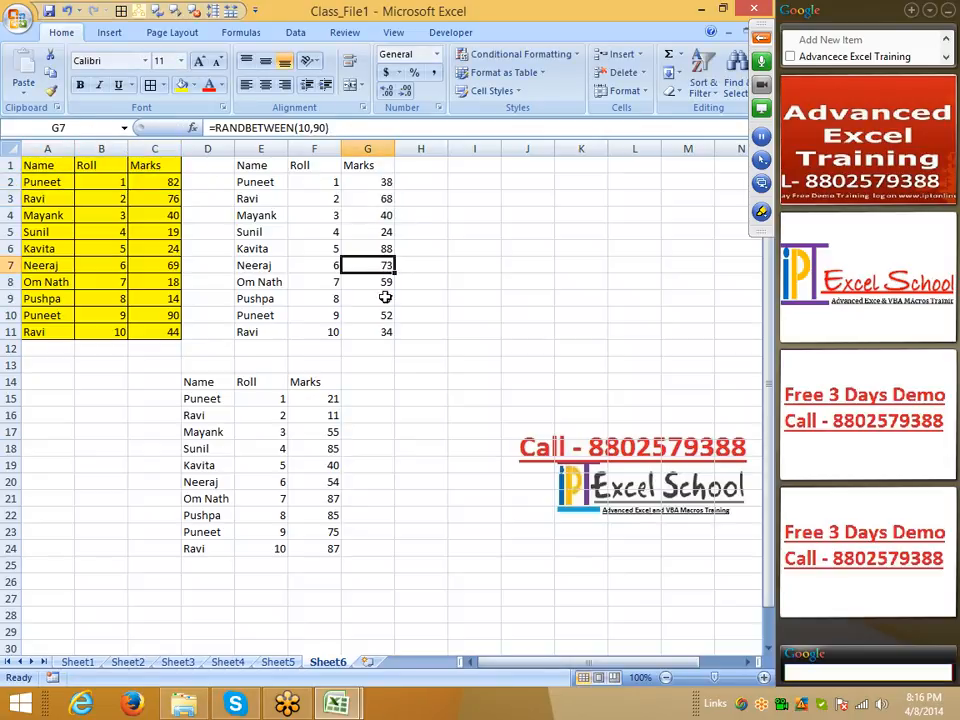
{"action": "left_click", "coordinate": [303, 278]}
{"action": "left_click", "coordinate": [318, 215]}
{"action": "double_click", "coordinate": [318, 215]}
{"action": "key", "text": "Escape"}
{"action": "left_click", "coordinate": [270, 428]}
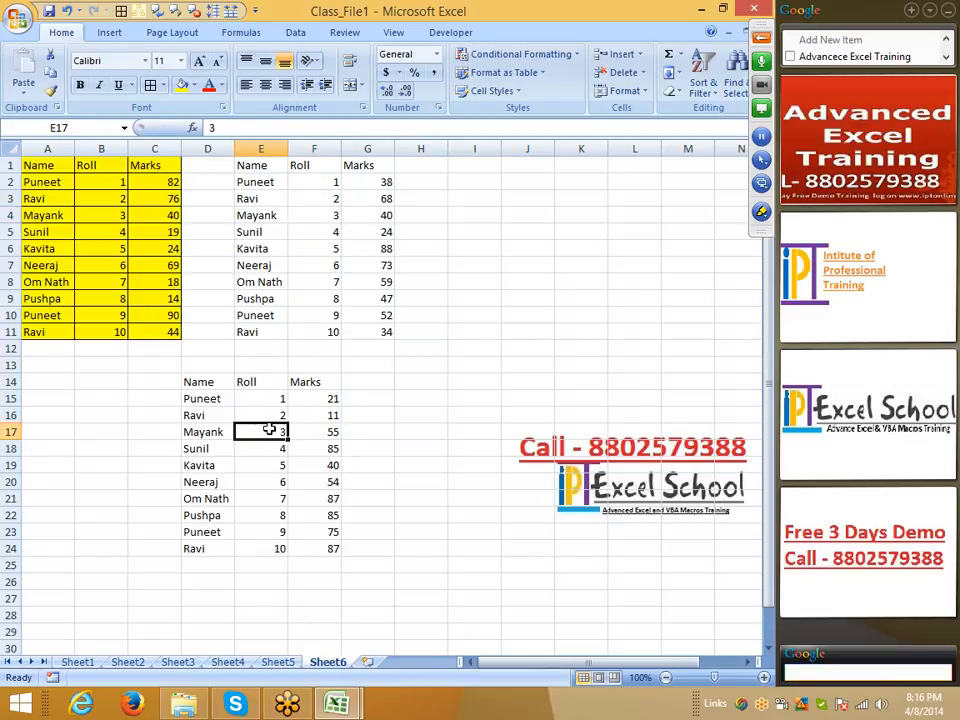
{"action": "left_click", "coordinate": [305, 481]}
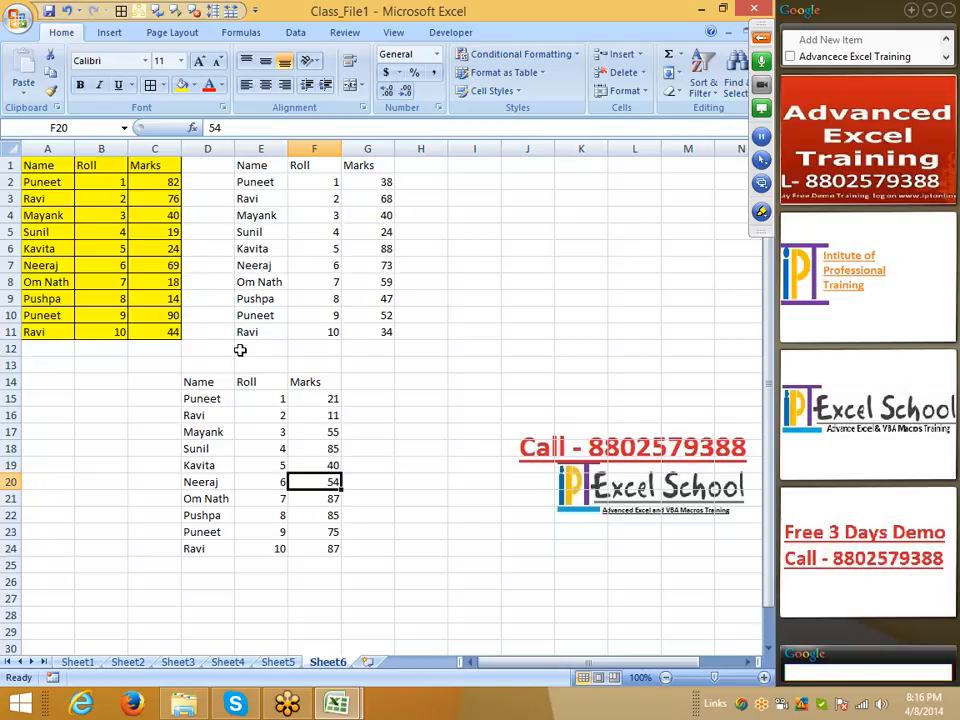
Recalculate the sheet repeatedly by entering and leaving blank cells, and observe which tables' marks are recalculated
{"action": "double_click", "coordinate": [465, 318]}
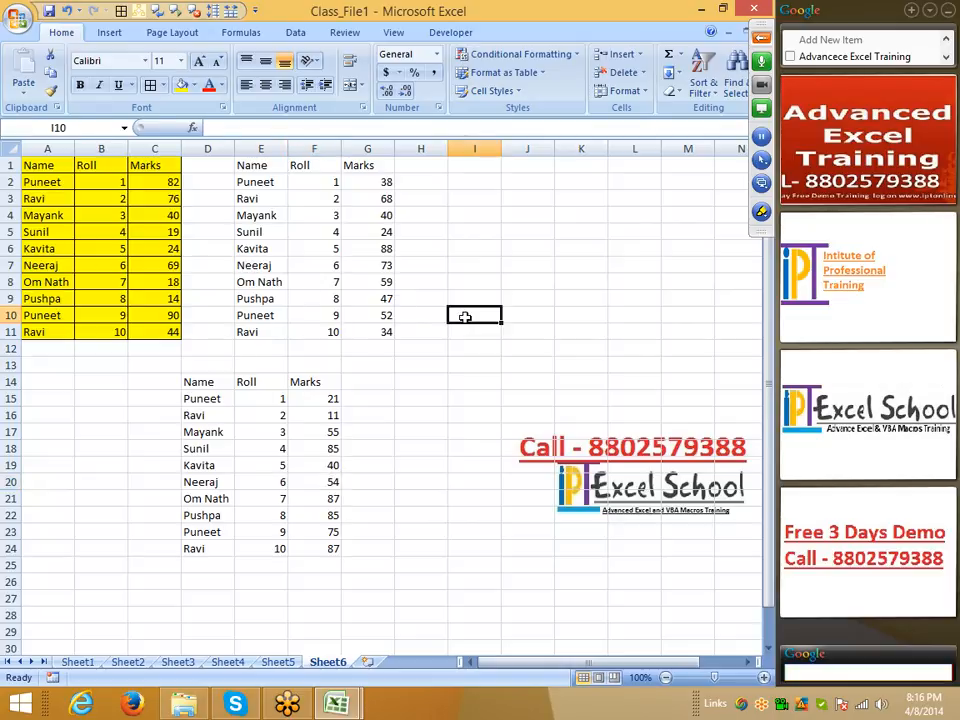
{"action": "left_click", "coordinate": [437, 364]}
{"action": "double_click", "coordinate": [444, 266]}
{"action": "left_click", "coordinate": [426, 315]}
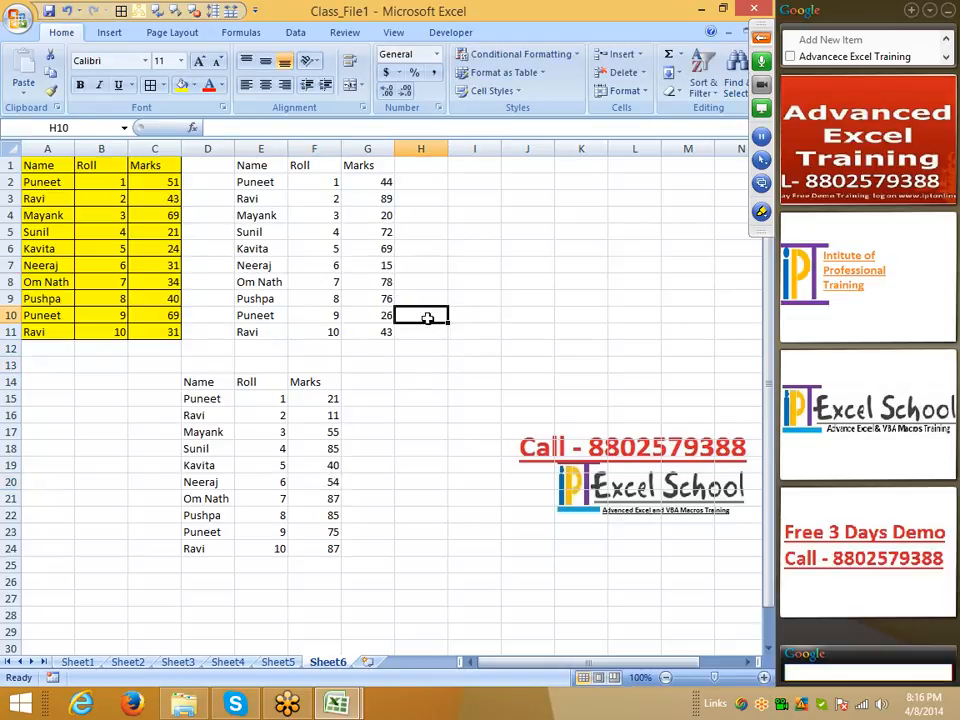
{"action": "left_click", "coordinate": [416, 384]}
{"action": "double_click", "coordinate": [420, 382]}
{"action": "left_click", "coordinate": [416, 416]}
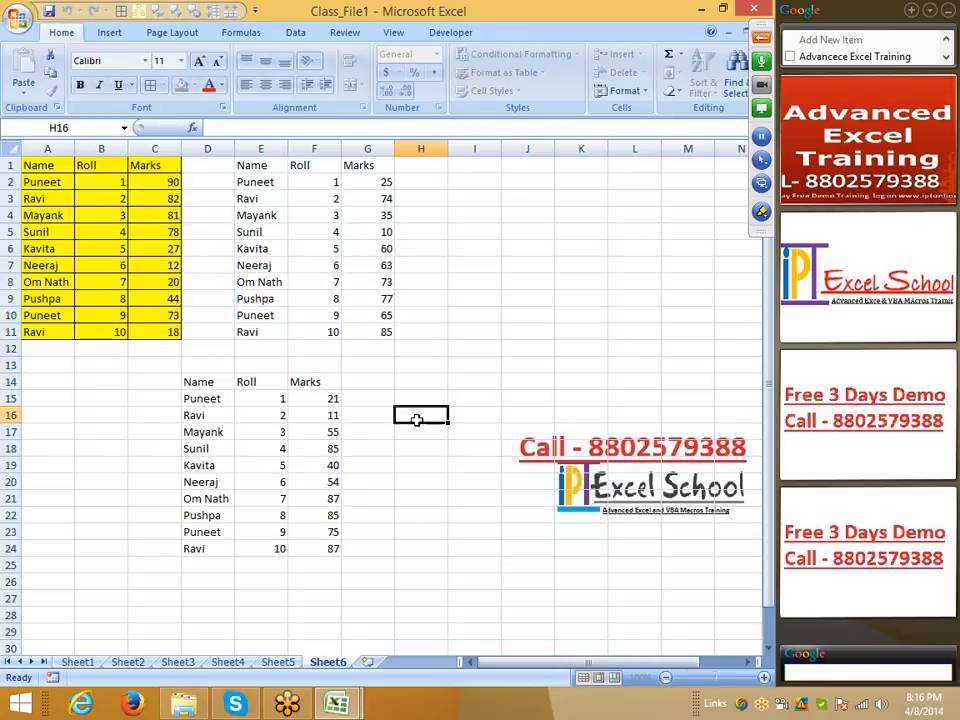
Replace the RANDBETWEEN formulas in G2:G11 with their values by copying the range and pasting values over it
{"action": "left_click_drag", "start_coordinate": [377, 186], "coordinate": [371, 329]}
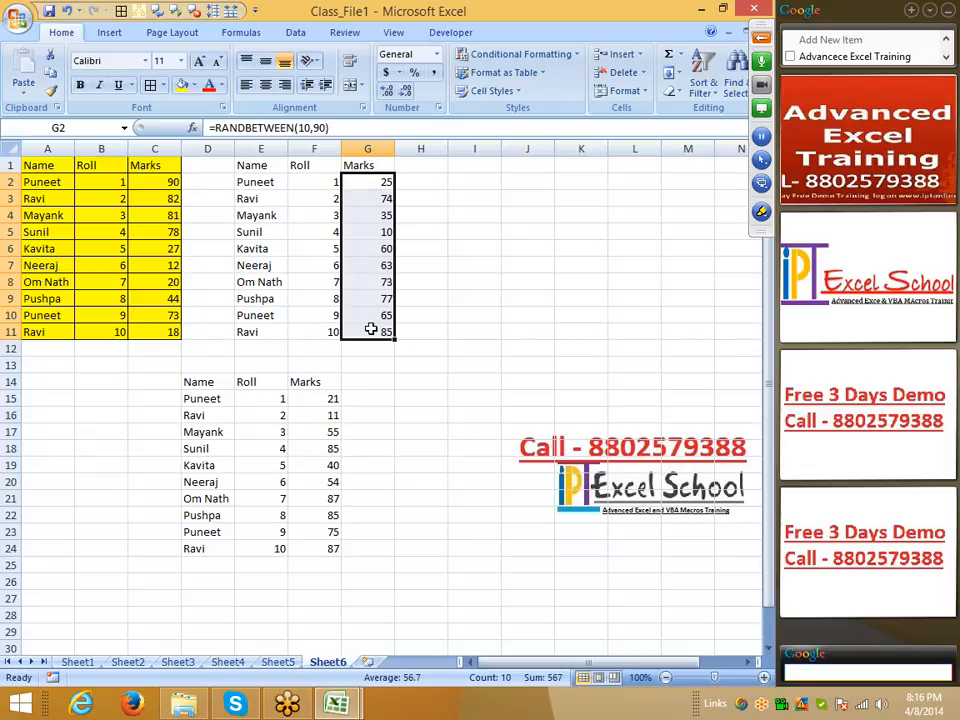
{"action": "key", "text": "ctrl+c"}
{"action": "right_click", "coordinate": [370, 253]}
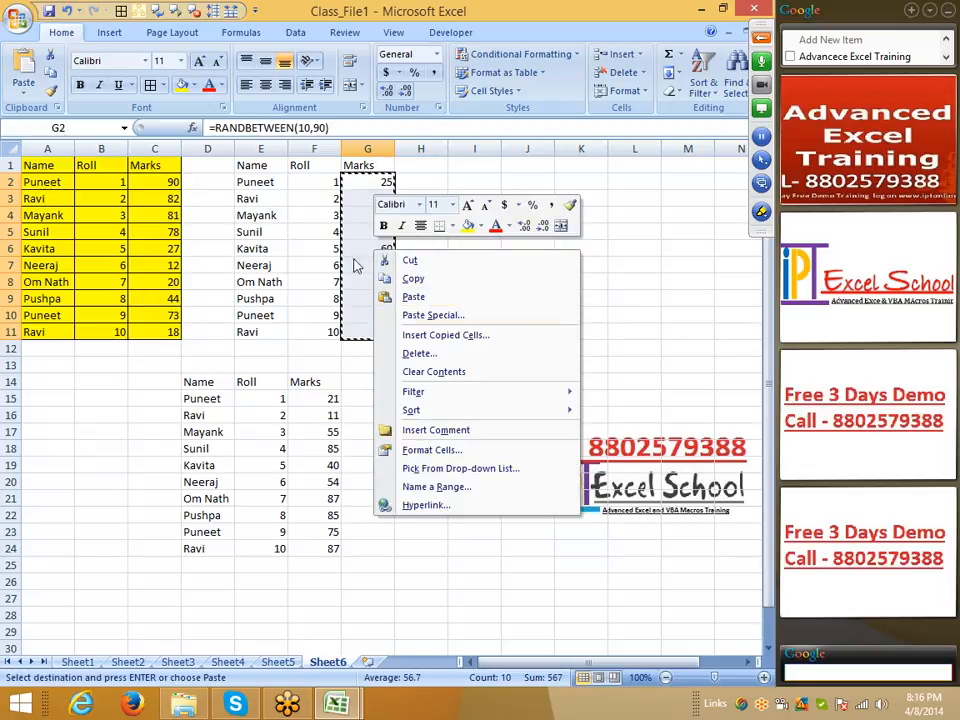
{"action": "key", "text": "Escape"}
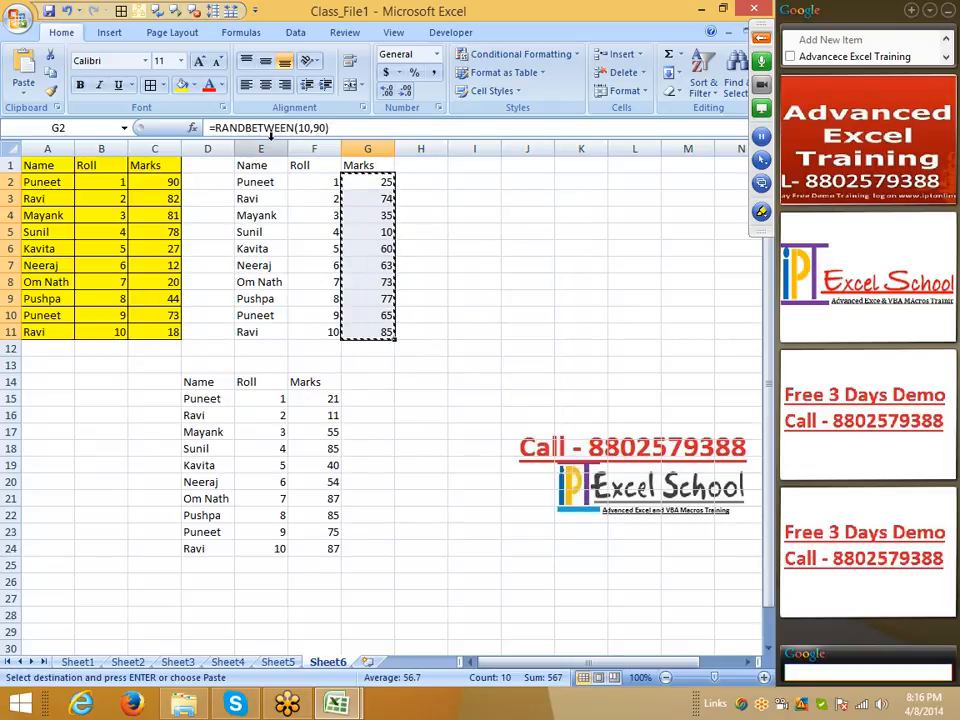
{"action": "right_click", "coordinate": [375, 204]}
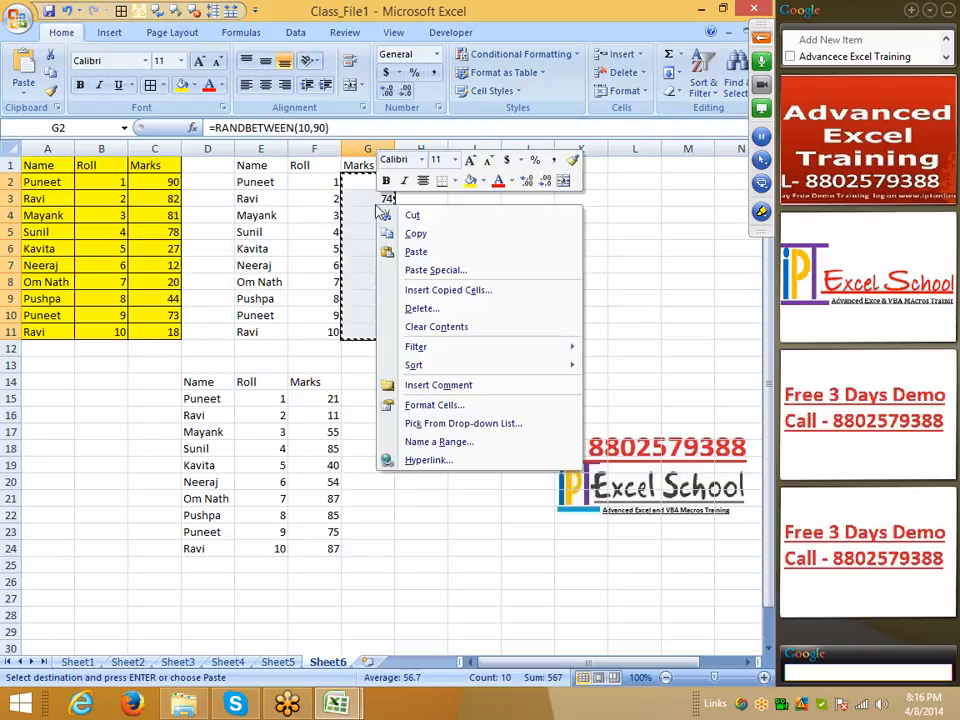
{"action": "left_click", "coordinate": [428, 270]}
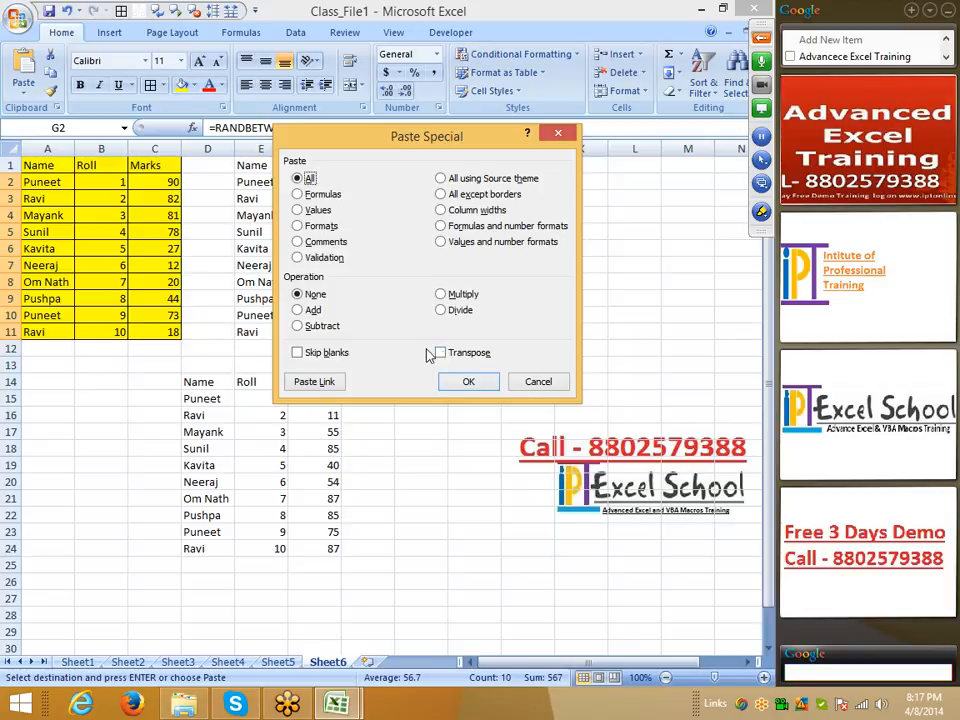
{"action": "left_click", "coordinate": [316, 211]}
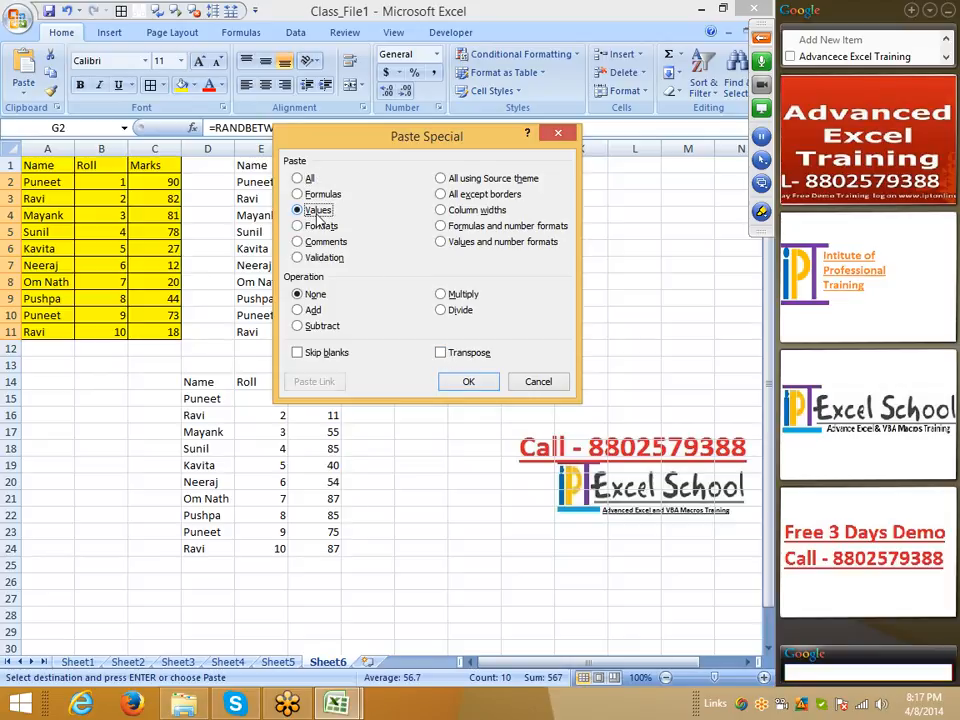
{"action": "left_click", "coordinate": [467, 381]}
{"action": "left_click", "coordinate": [377, 283]}
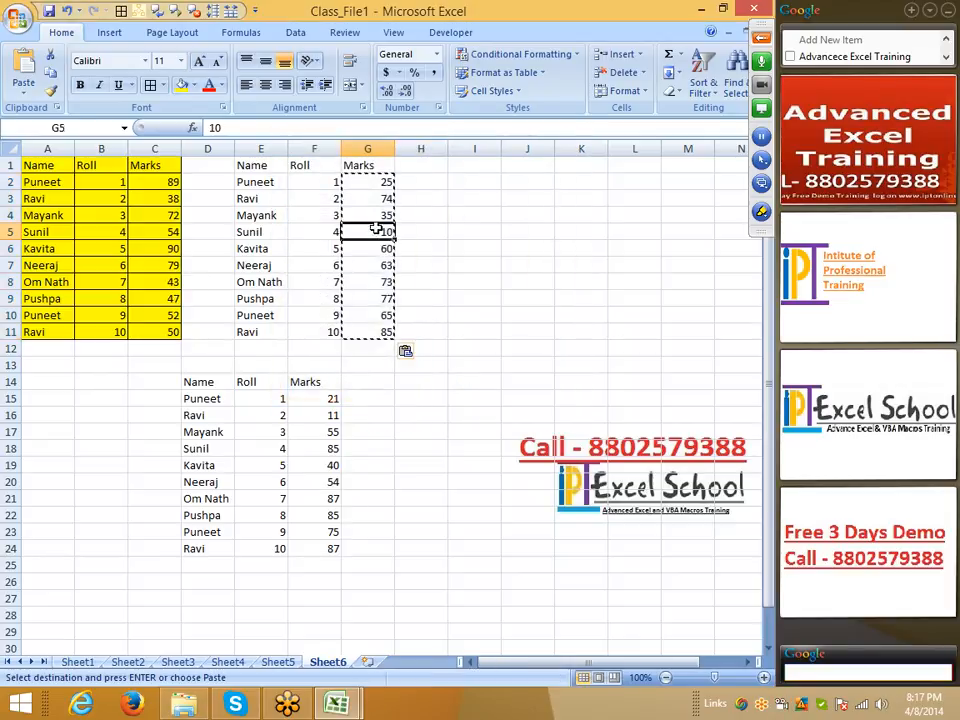
{"action": "left_click", "coordinate": [371, 316]}
{"action": "key", "text": "Escape"}
Review the Marks columns of the source table and the two pasted tables
{"action": "left_click_drag", "start_coordinate": [160, 182], "coordinate": [165, 332]}
{"action": "left_click", "coordinate": [313, 451]}
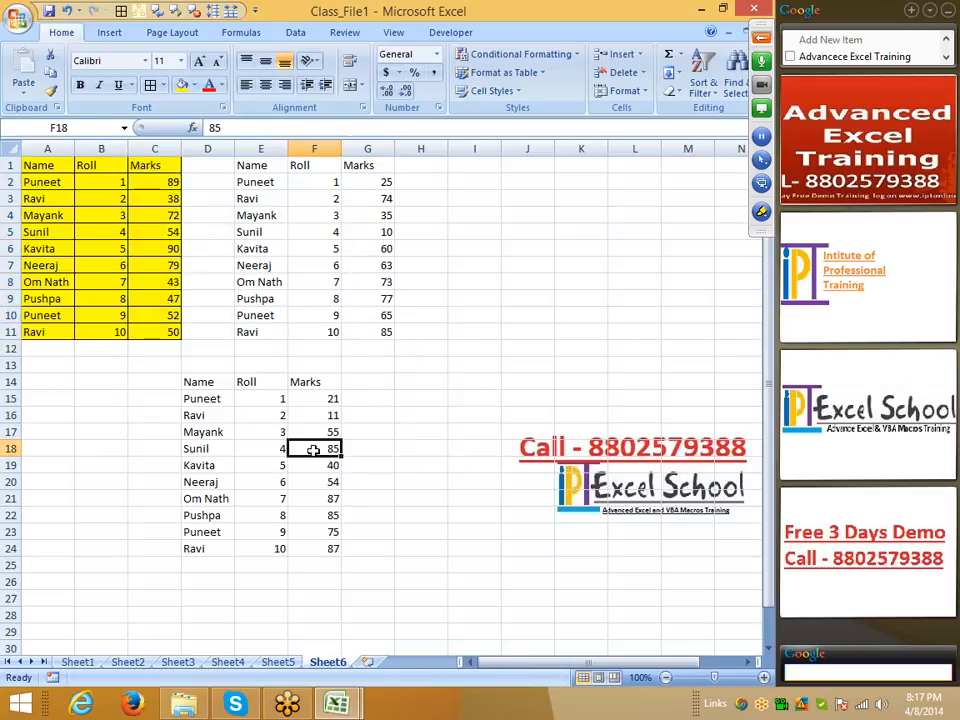
{"action": "left_click_drag", "start_coordinate": [383, 198], "coordinate": [387, 300]}
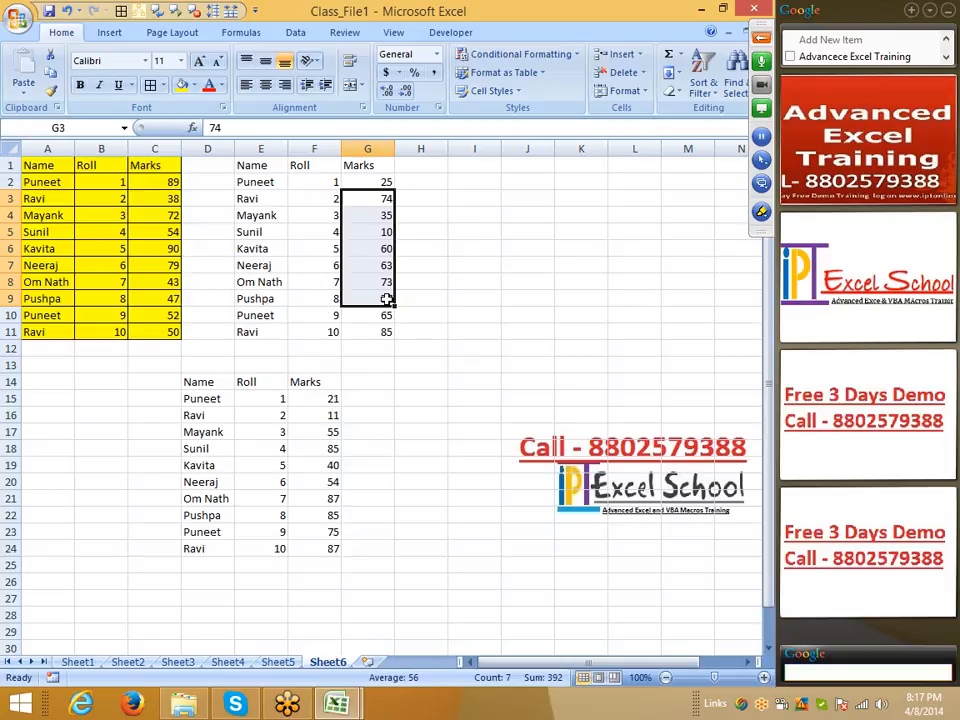
{"action": "left_click", "coordinate": [386, 332]}
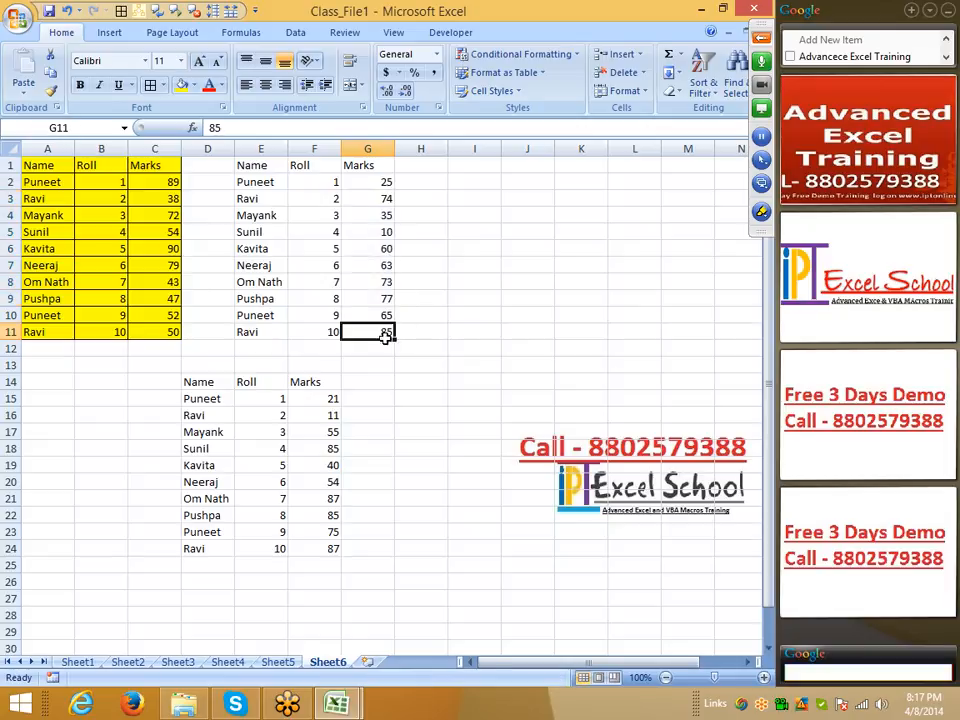
{"action": "left_click", "coordinate": [312, 365]}
Delete columns E to G and clear the remaining names from D14 downward
{"action": "left_click", "coordinate": [251, 164]}
{"action": "left_click_drag", "start_coordinate": [260, 148], "coordinate": [370, 150]}
{"action": "right_click", "coordinate": [386, 150]}
{"action": "left_click", "coordinate": [427, 258]}
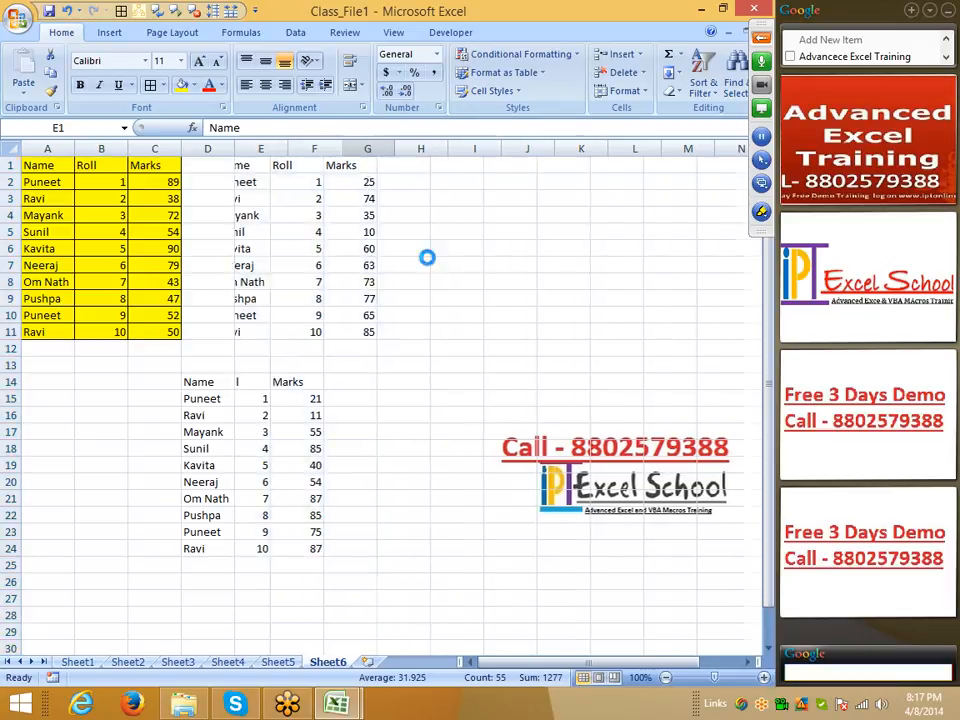
{"action": "left_click_drag", "start_coordinate": [184, 385], "coordinate": [231, 484]}
{"action": "left_click", "coordinate": [229, 533]}
{"action": "left_click_drag", "start_coordinate": [200, 565], "coordinate": [191, 377]}
{"action": "key", "text": "Delete"}
{"action": "left_click", "coordinate": [219, 401]}
Copy the table A1:C11 and paste only its formats at cell E4 with Paste Special
{"action": "left_click_drag", "start_coordinate": [54, 176], "coordinate": [161, 343]}
{"action": "key", "text": "ctrl+c"}
{"action": "left_click", "coordinate": [274, 216]}
{"action": "right_click", "coordinate": [274, 216]}
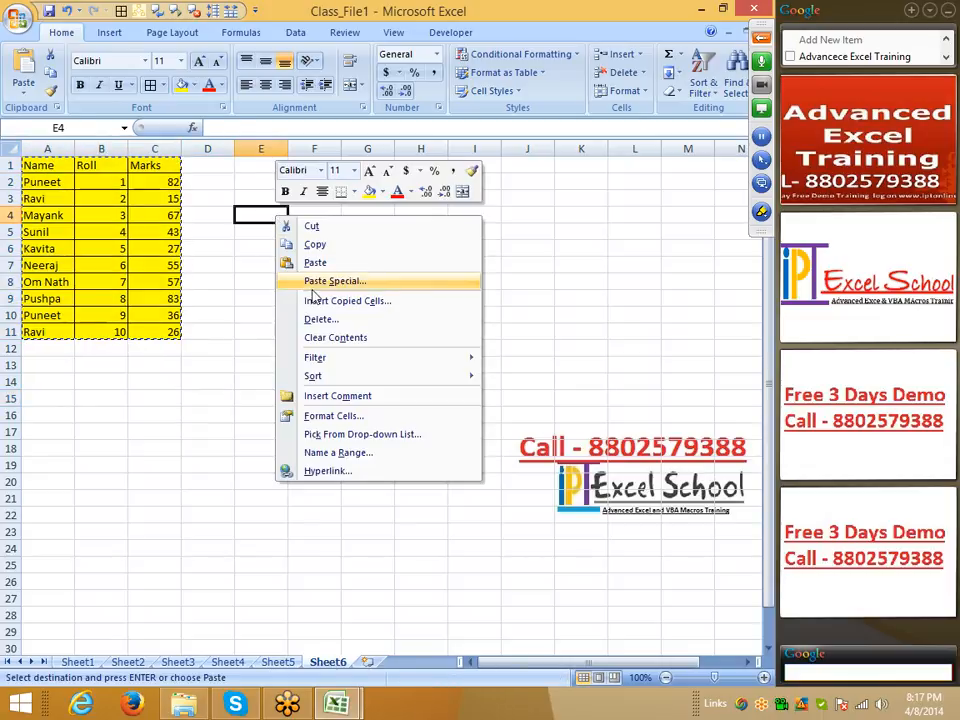
{"action": "left_click", "coordinate": [318, 283]}
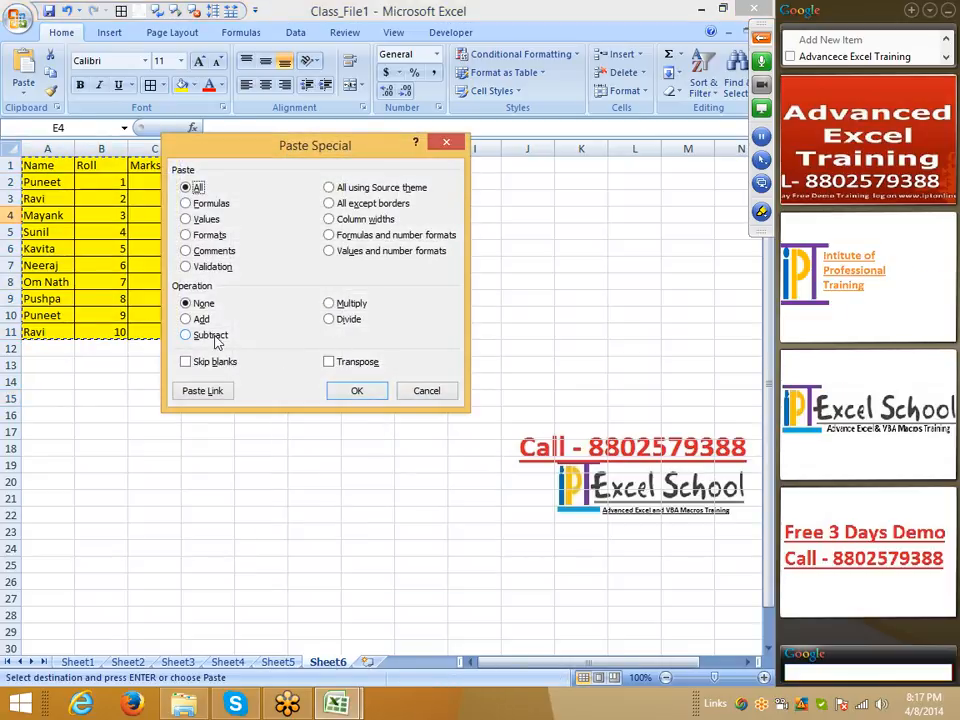
{"action": "left_click", "coordinate": [190, 235]}
{"action": "left_click", "coordinate": [360, 392]}
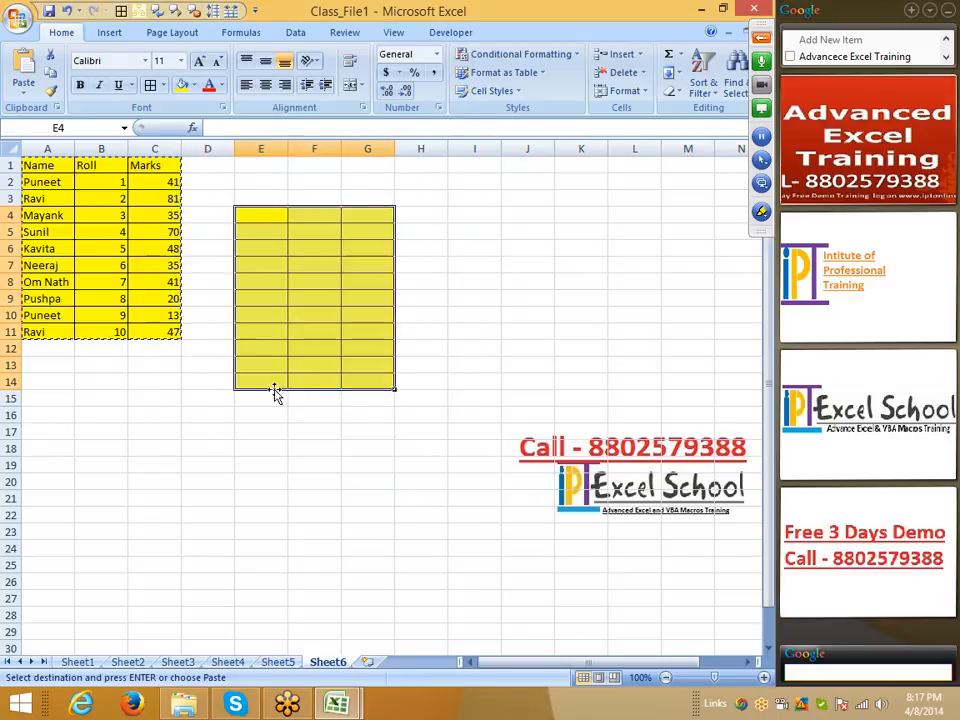
Insert a comment on the Marks header in cell C1 without adding any text, and reselect that cell
{"action": "left_click", "coordinate": [193, 380]}
{"action": "right_click", "coordinate": [156, 168]}
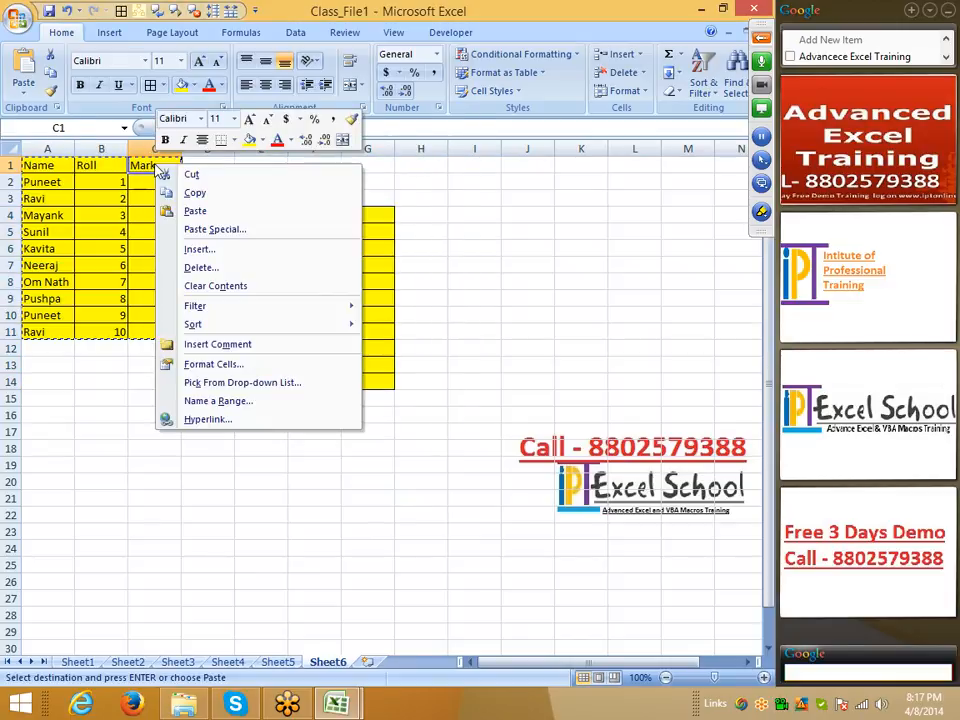
{"action": "left_click", "coordinate": [216, 346]}
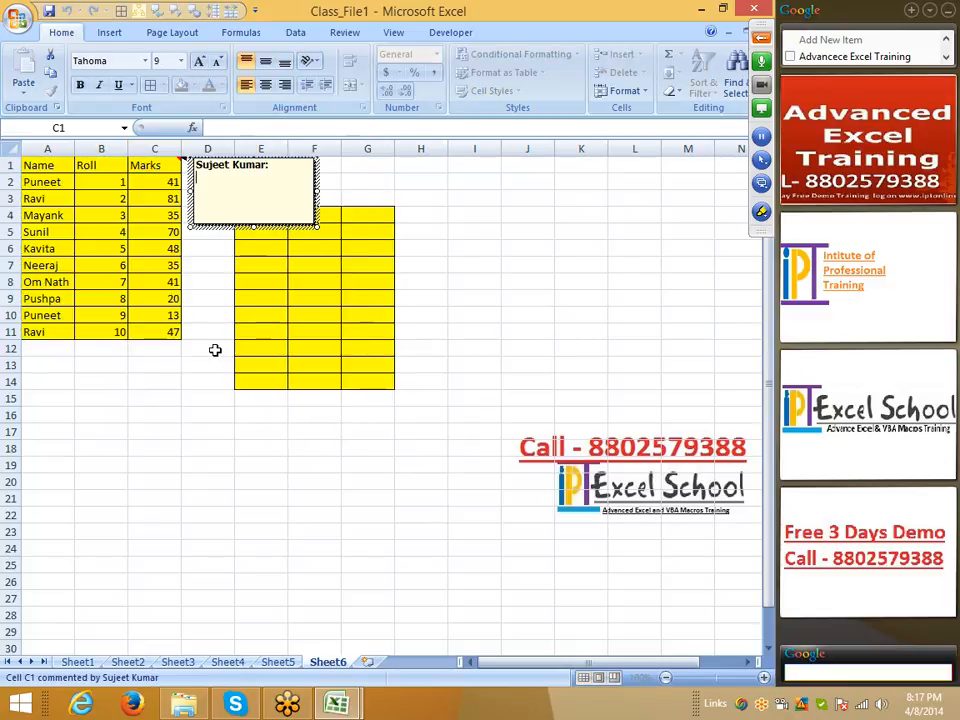
{"action": "left_click", "coordinate": [221, 350]}
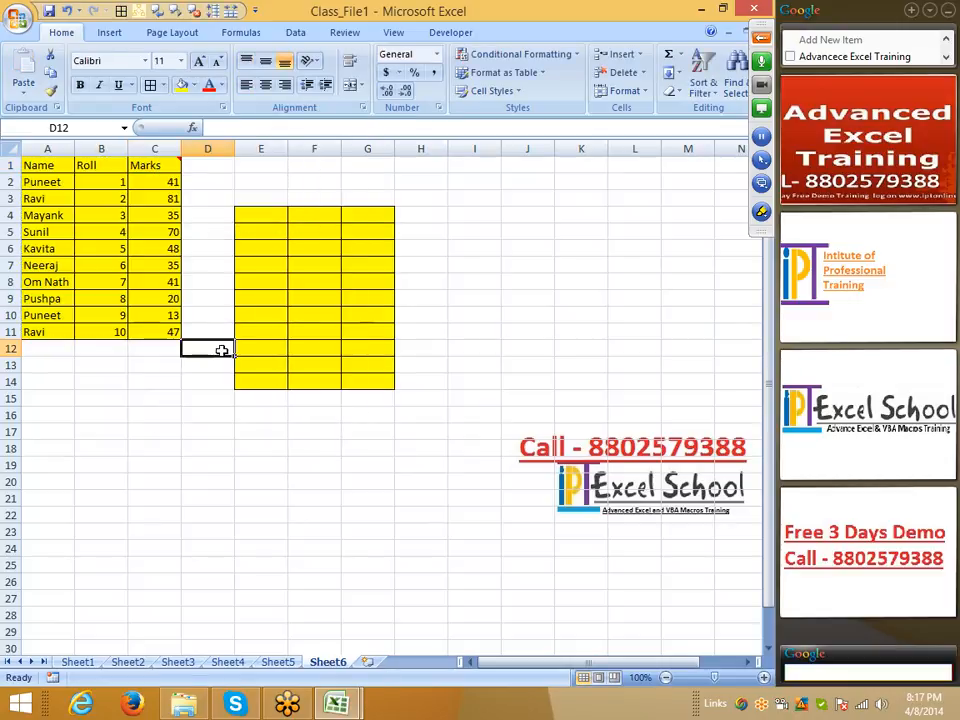
{"action": "left_click", "coordinate": [148, 167]}
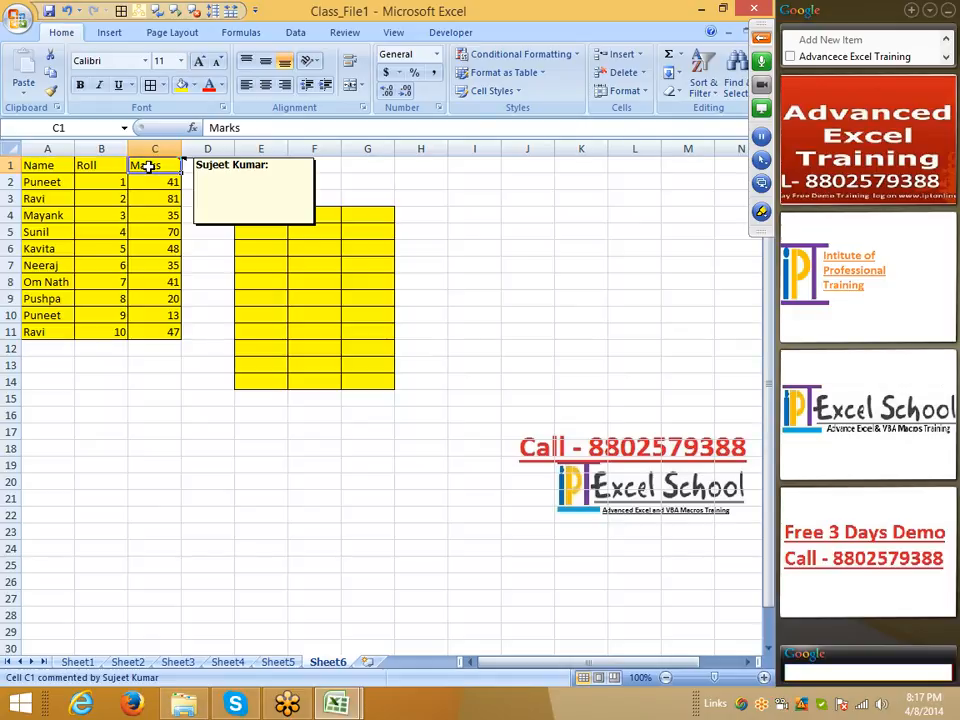
Copy the commented Marks header from cell C1 and paste it into cell I4
{"action": "key", "text": "ctrl+c"}
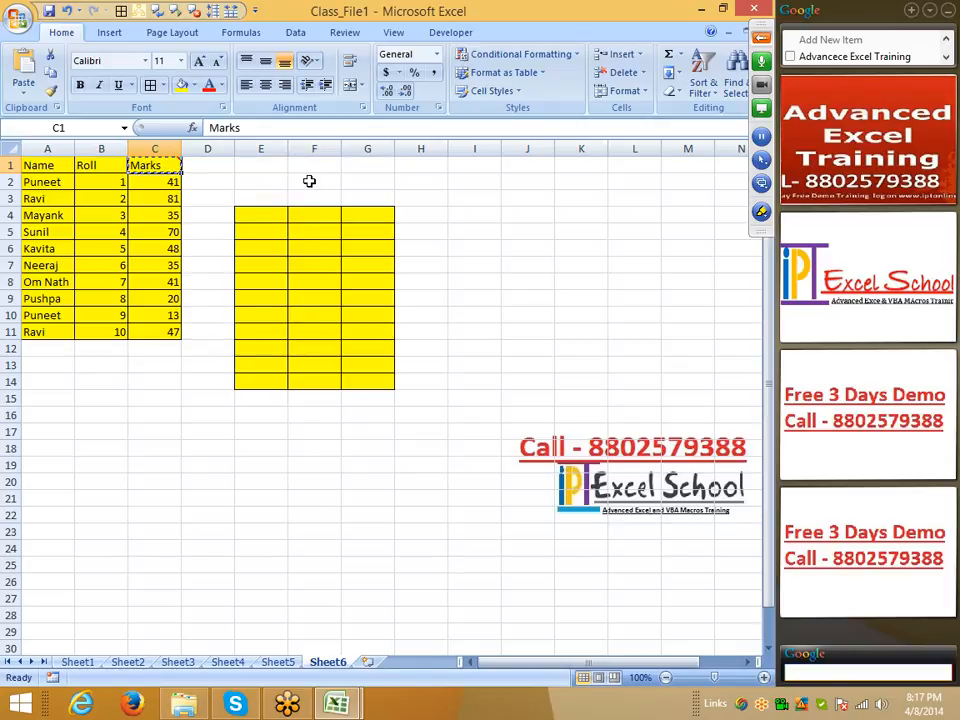
{"action": "left_click", "coordinate": [366, 166]}
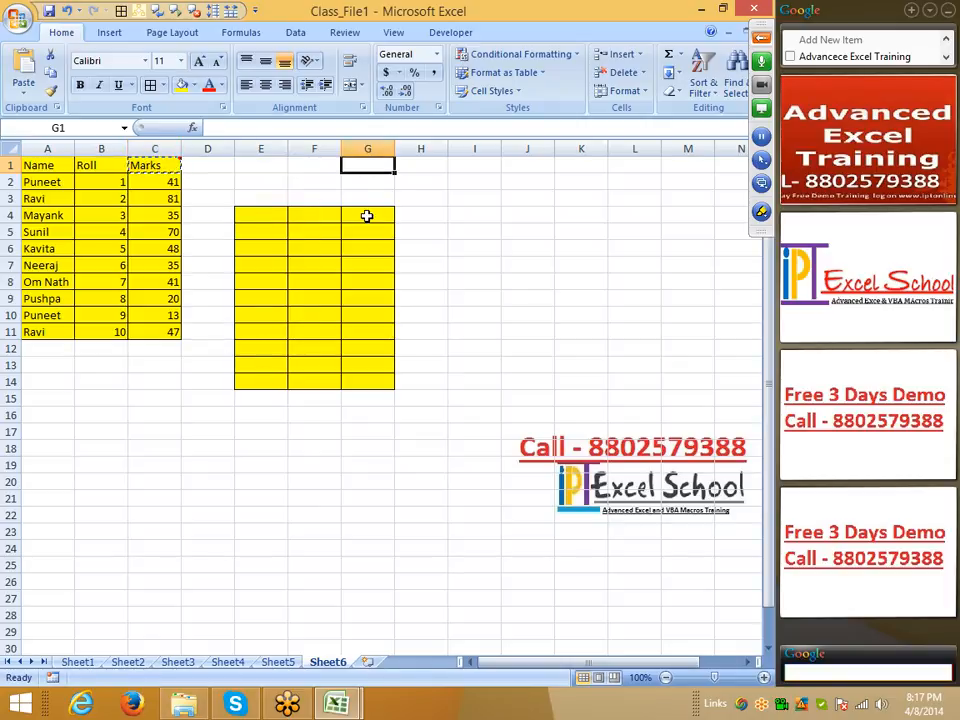
{"action": "right_click", "coordinate": [452, 215]}
{"action": "left_click", "coordinate": [485, 255]}
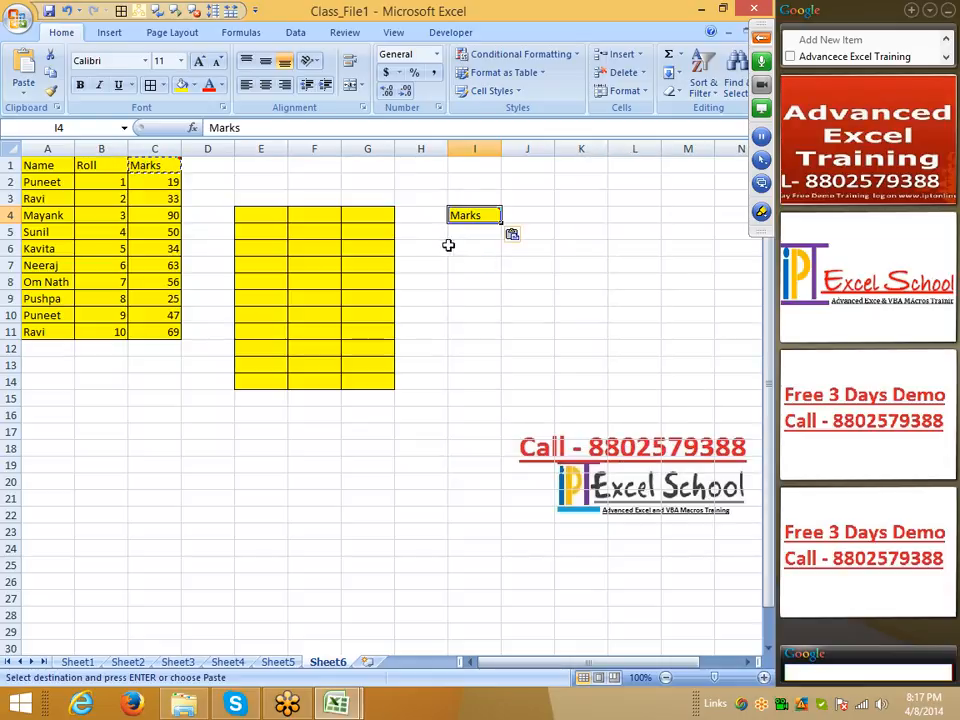
Paste only the comment of the copied Marks header into cell I7 with Paste Special
{"action": "left_click", "coordinate": [444, 265]}
{"action": "right_click", "coordinate": [481, 265]}
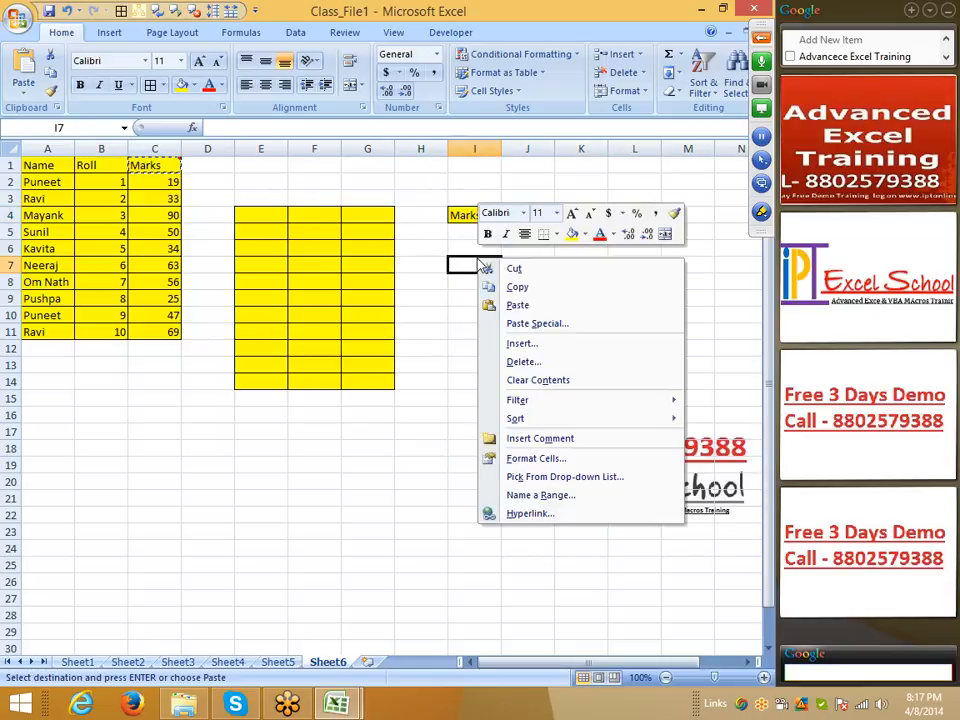
{"action": "left_click", "coordinate": [522, 323]}
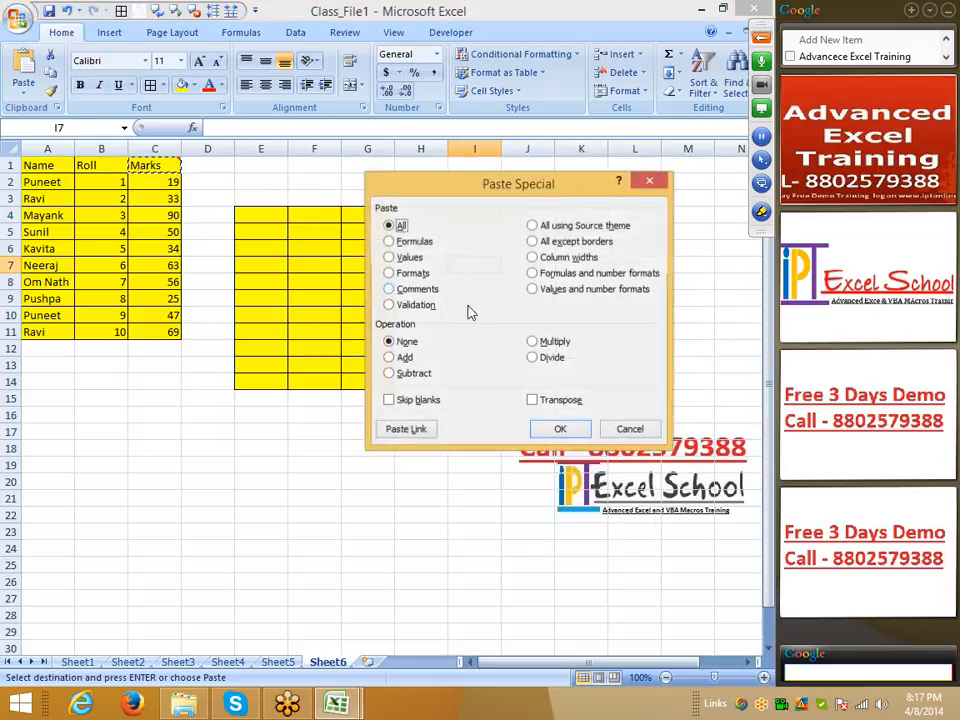
{"action": "left_click", "coordinate": [416, 290]}
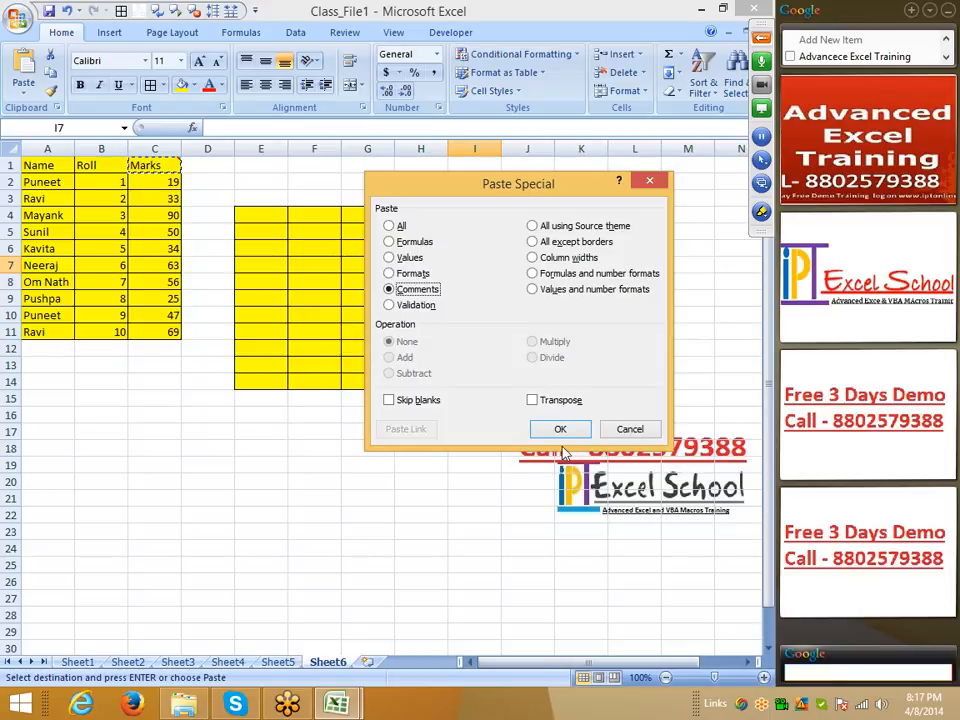
{"action": "left_click", "coordinate": [560, 428]}
{"action": "left_click", "coordinate": [212, 428]}
Copy the table A1:C11 and paste everything except its borders at cell F18 with Paste Special
{"action": "left_click", "coordinate": [43, 168]}
{"action": "left_click_drag", "start_coordinate": [43, 172], "coordinate": [141, 330]}
{"action": "key", "text": "ctrl+c"}
{"action": "right_click", "coordinate": [336, 450]}
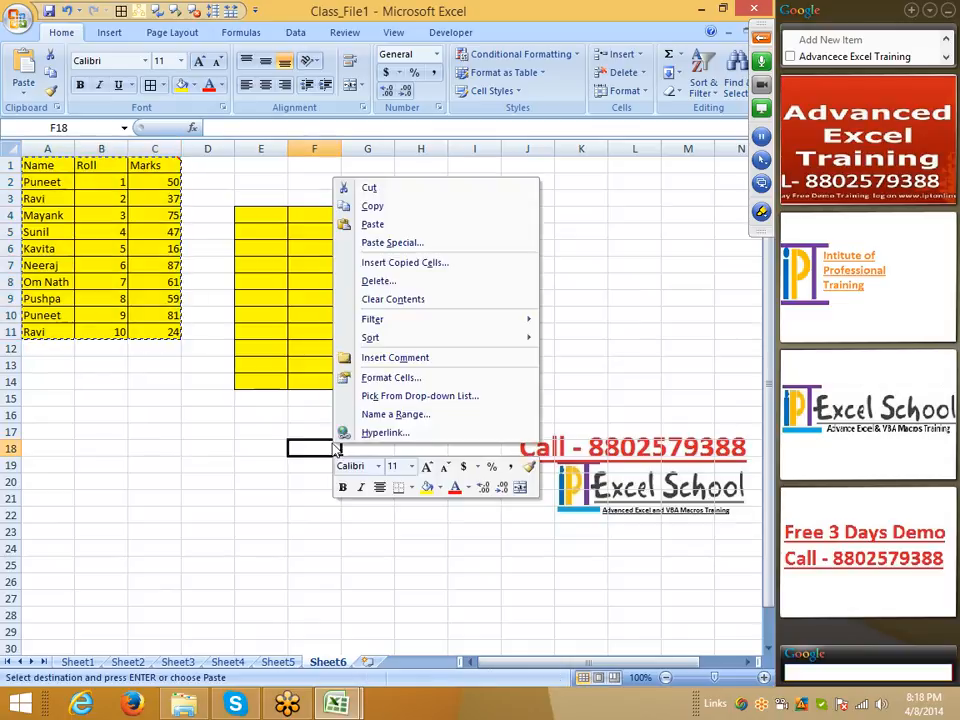
{"action": "left_click", "coordinate": [368, 243]}
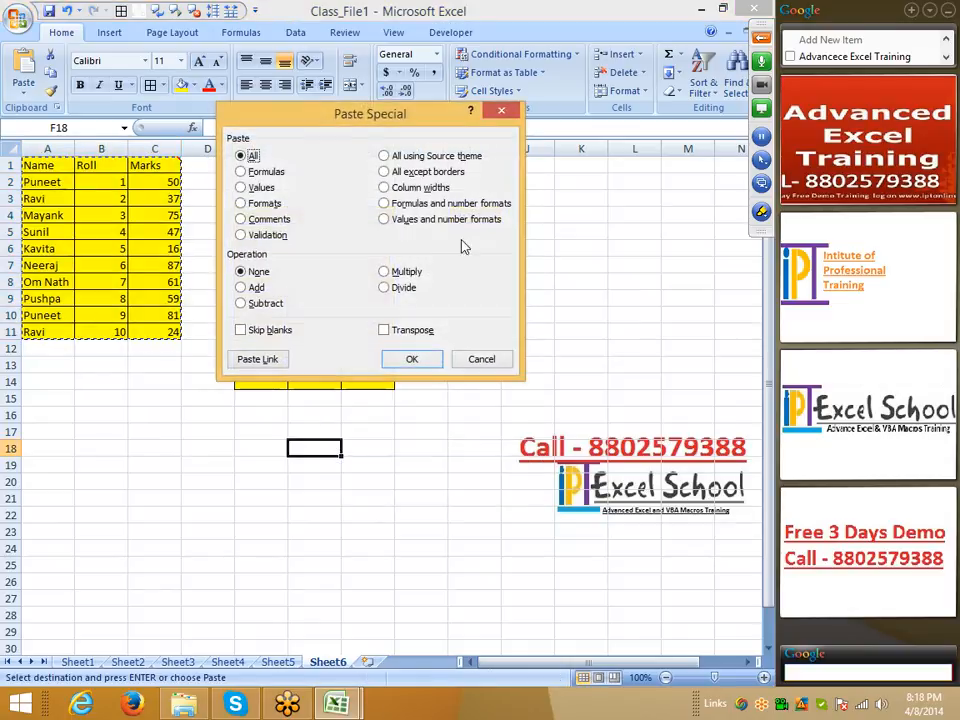
{"action": "left_click", "coordinate": [418, 175]}
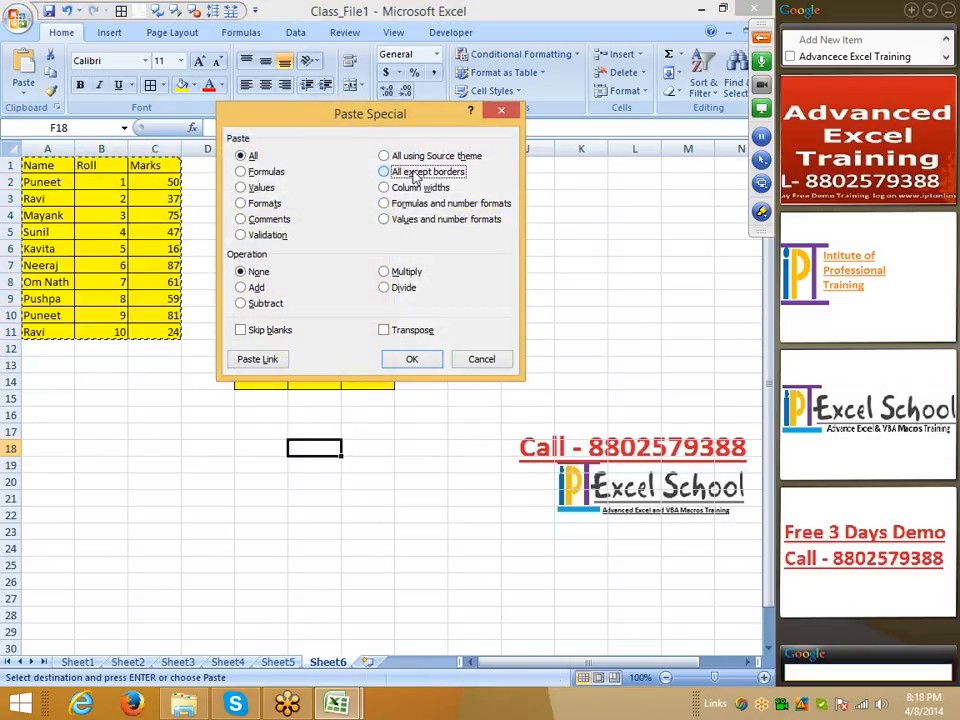
{"action": "left_click", "coordinate": [416, 360]}
{"action": "left_click", "coordinate": [229, 364]}
Delete columns E to I to remove all the pasted results beside the source table
{"action": "left_click_drag", "start_coordinate": [258, 149], "coordinate": [487, 157]}
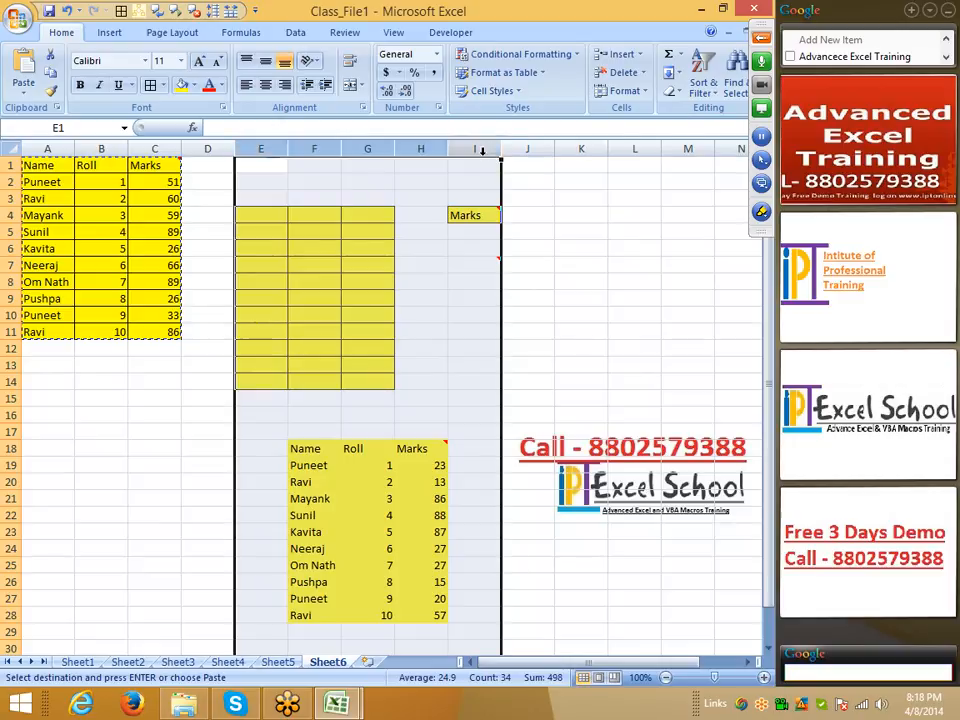
{"action": "right_click", "coordinate": [482, 155]}
{"action": "left_click", "coordinate": [521, 259]}
{"action": "left_click", "coordinate": [415, 312]}
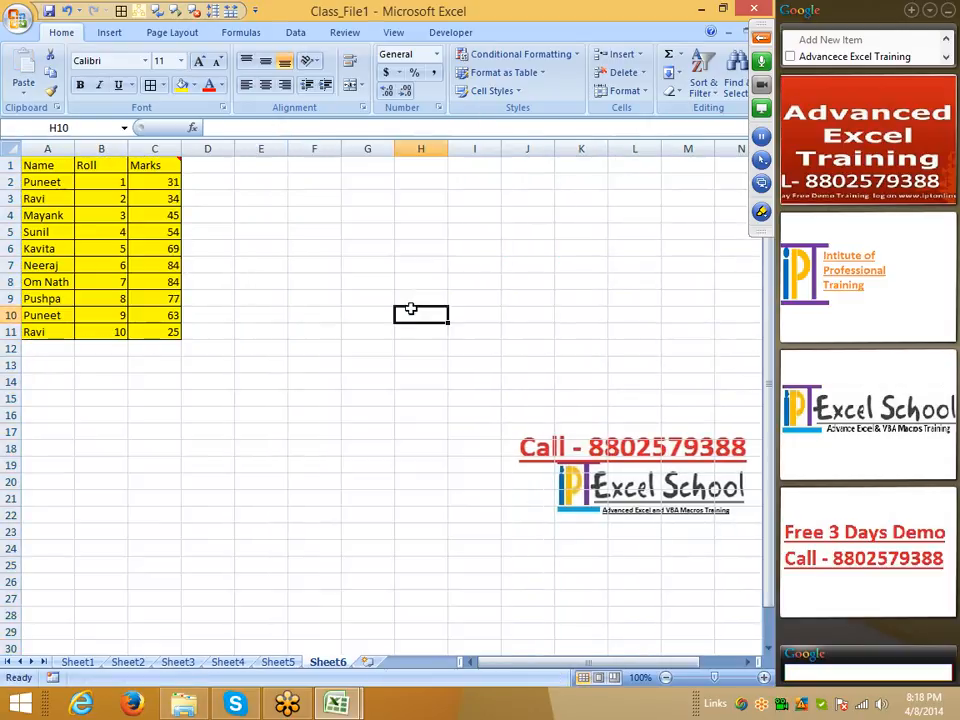
{"action": "left_click", "coordinate": [367, 314]}
Fit the widths of columns A, B and C to their contents
{"action": "left_click_drag", "start_coordinate": [74, 149], "coordinate": [72, 149]}
{"action": "double_click", "coordinate": [124, 149]}
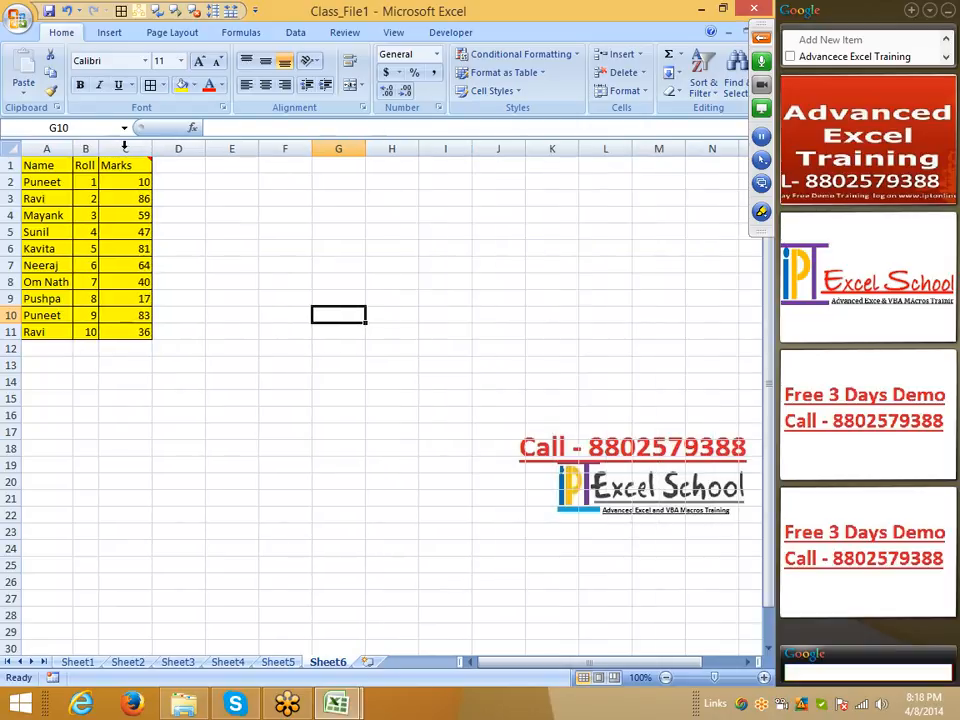
{"action": "double_click", "coordinate": [152, 149]}
Copy the table A1:C11 and paste it at A1 on Sheet4, with columns A and B there widened first
{"action": "left_click_drag", "start_coordinate": [45, 162], "coordinate": [113, 326]}
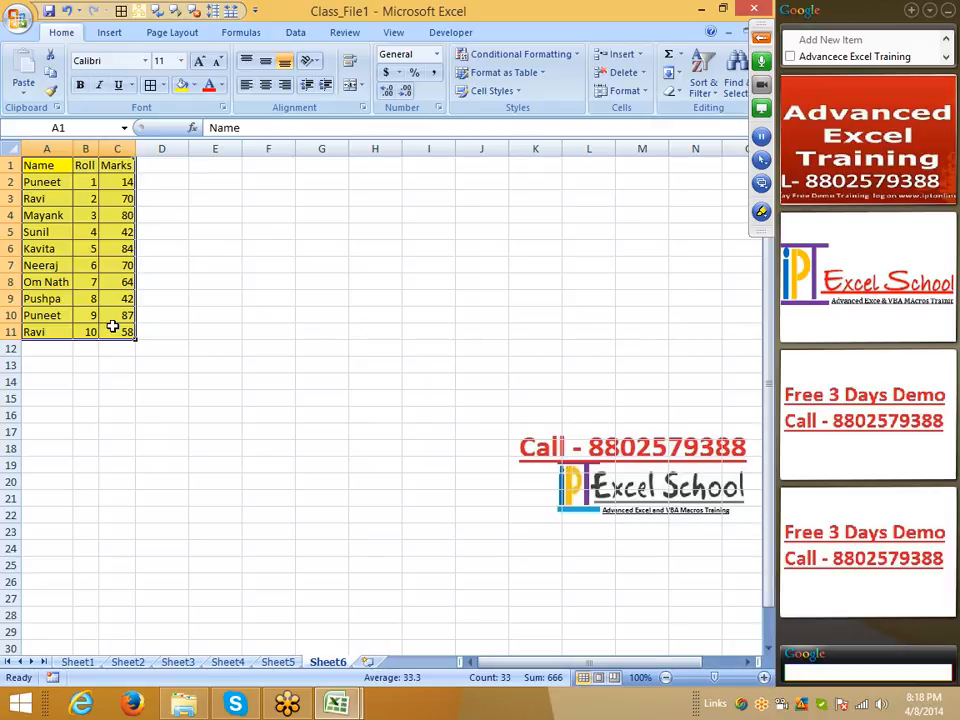
{"action": "key", "text": "ctrl+c"}
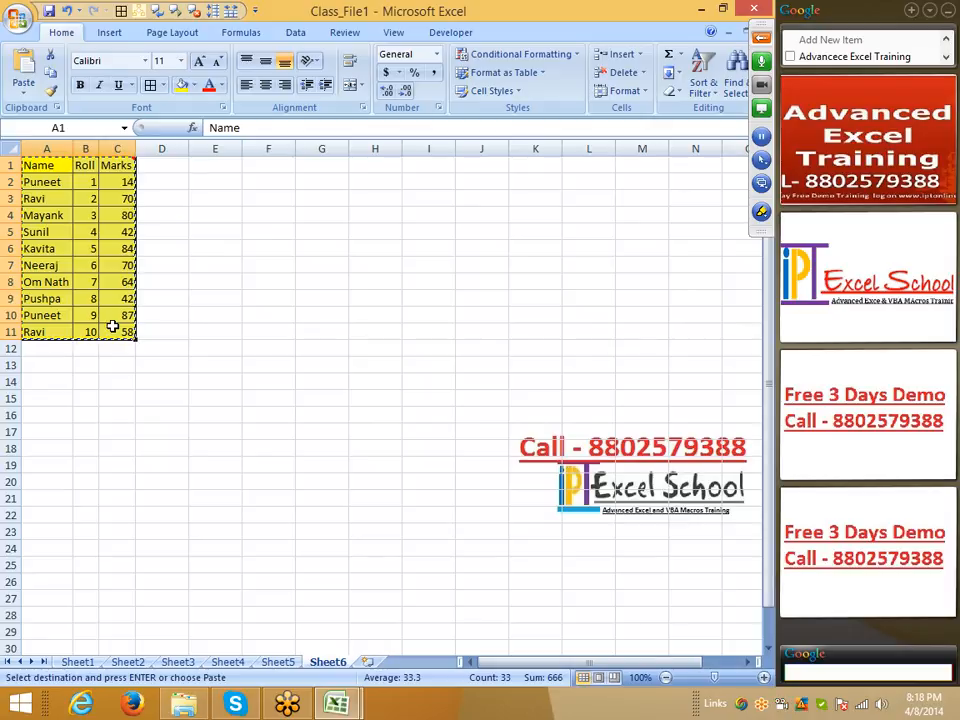
{"action": "left_click", "coordinate": [228, 662]}
{"action": "left_click_drag", "start_coordinate": [75, 149], "coordinate": [200, 150]}
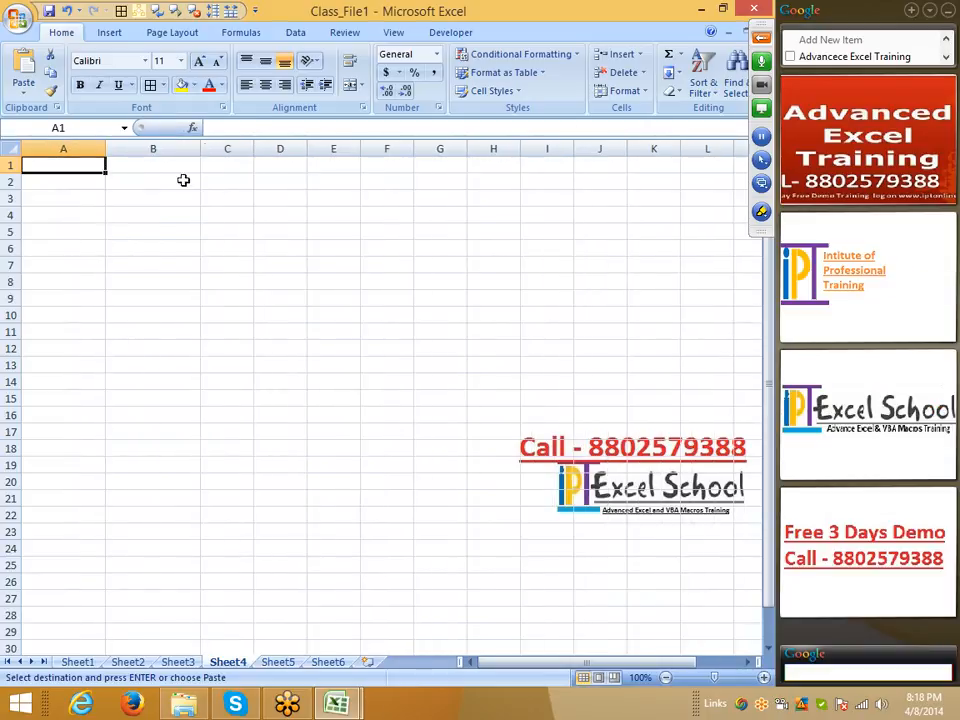
{"action": "key", "text": "ctrl+v"}
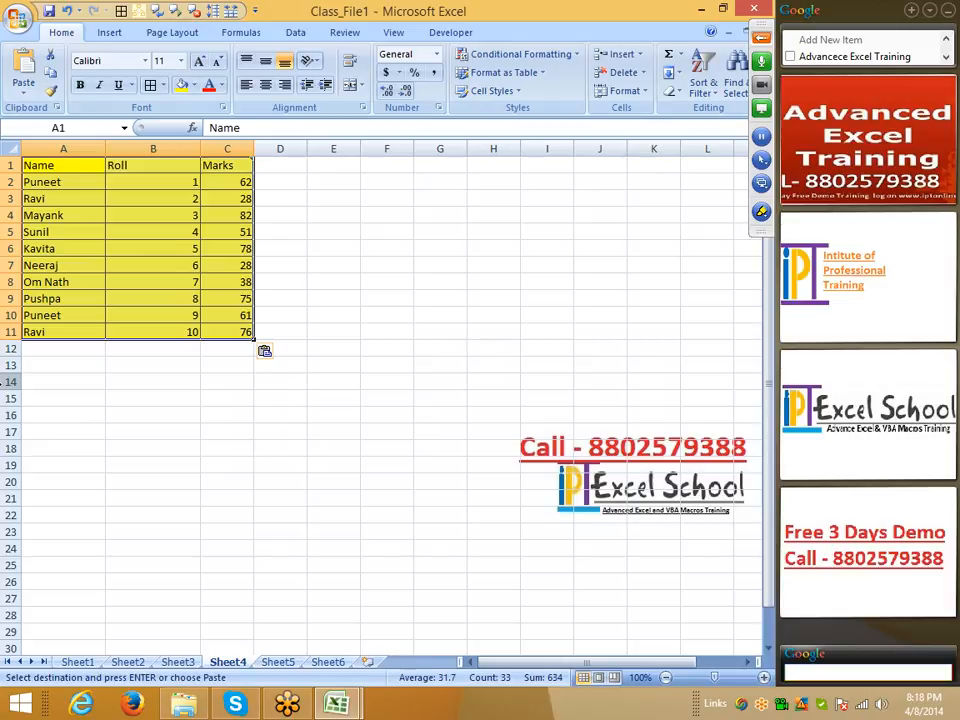
Apply only the copied source column widths to the pasted table on Sheet4 with Paste Special
{"action": "right_click", "coordinate": [122, 228]}
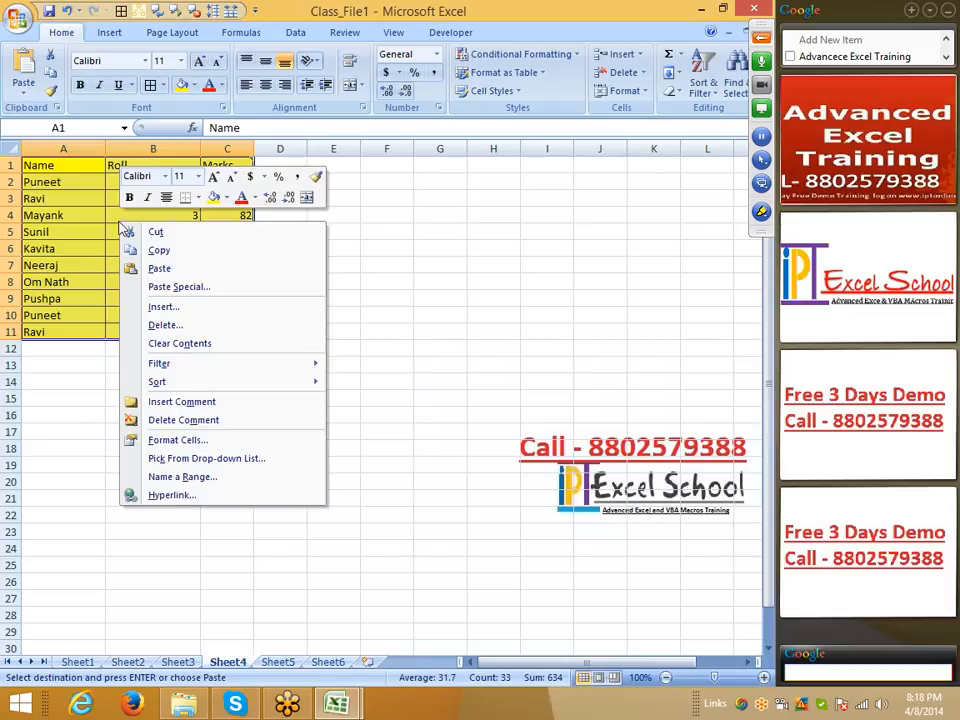
{"action": "left_click", "coordinate": [179, 286]}
{"action": "left_click_drag", "start_coordinate": [155, 155], "coordinate": [352, 153]}
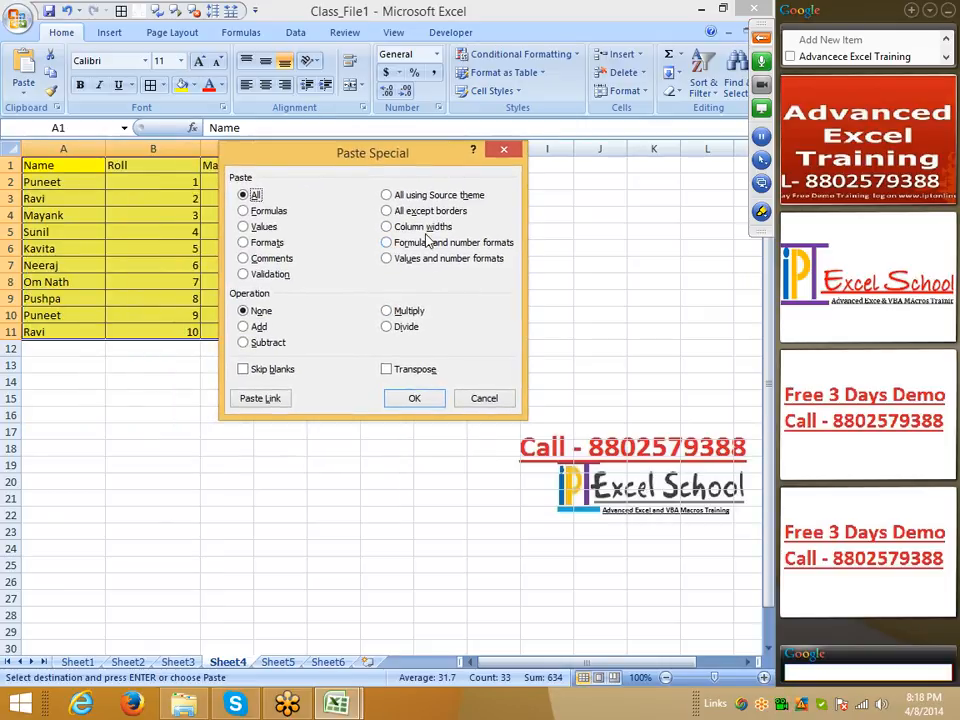
{"action": "left_click", "coordinate": [387, 226]}
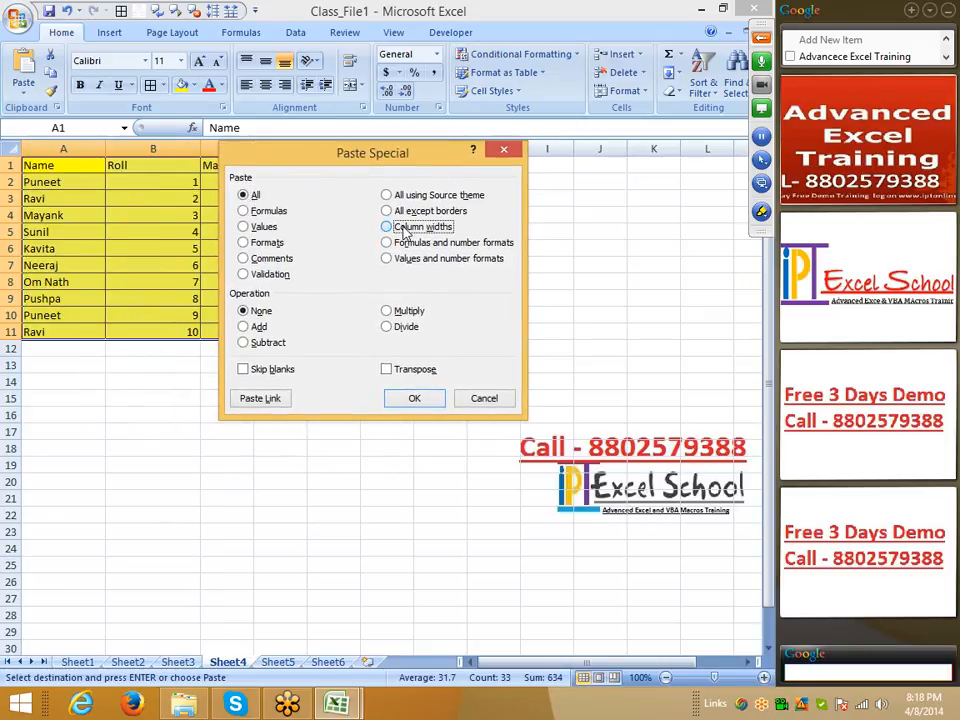
{"action": "left_click", "coordinate": [410, 399]}
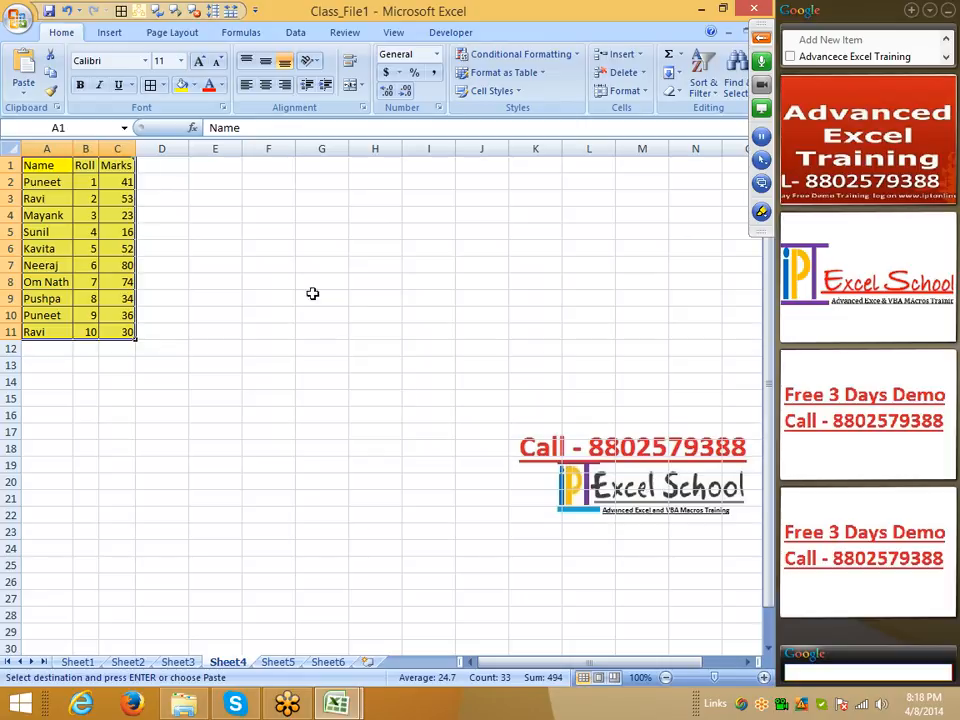
Paste the copied column widths at cell G1 with Paste Special, and paste the full table there
{"action": "left_click", "coordinate": [322, 165]}
{"action": "right_click", "coordinate": [322, 165]}
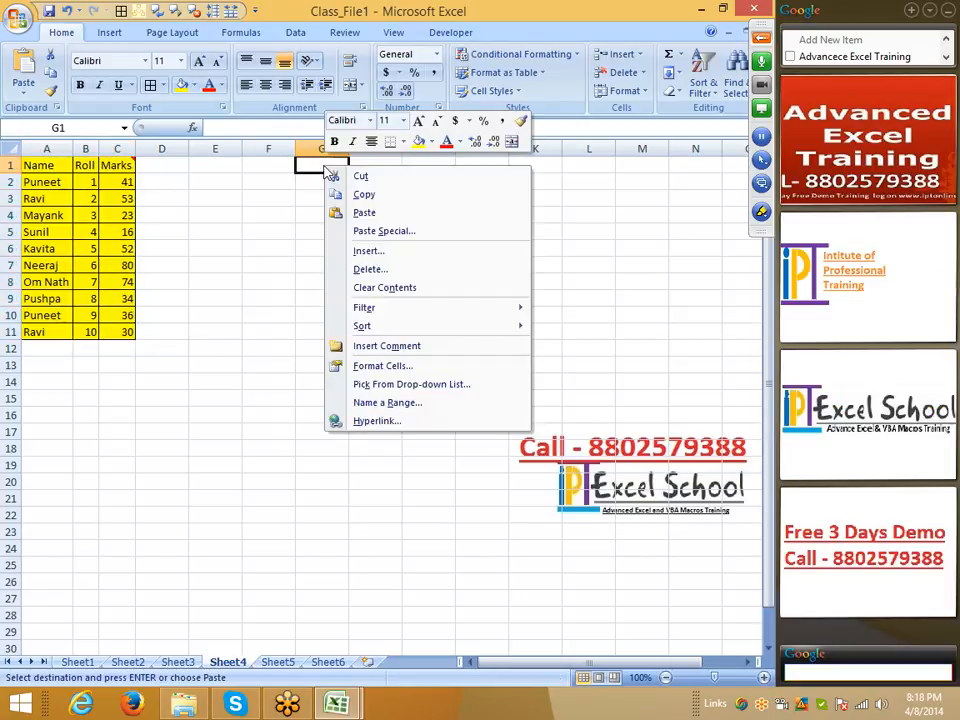
{"action": "left_click", "coordinate": [372, 234]}
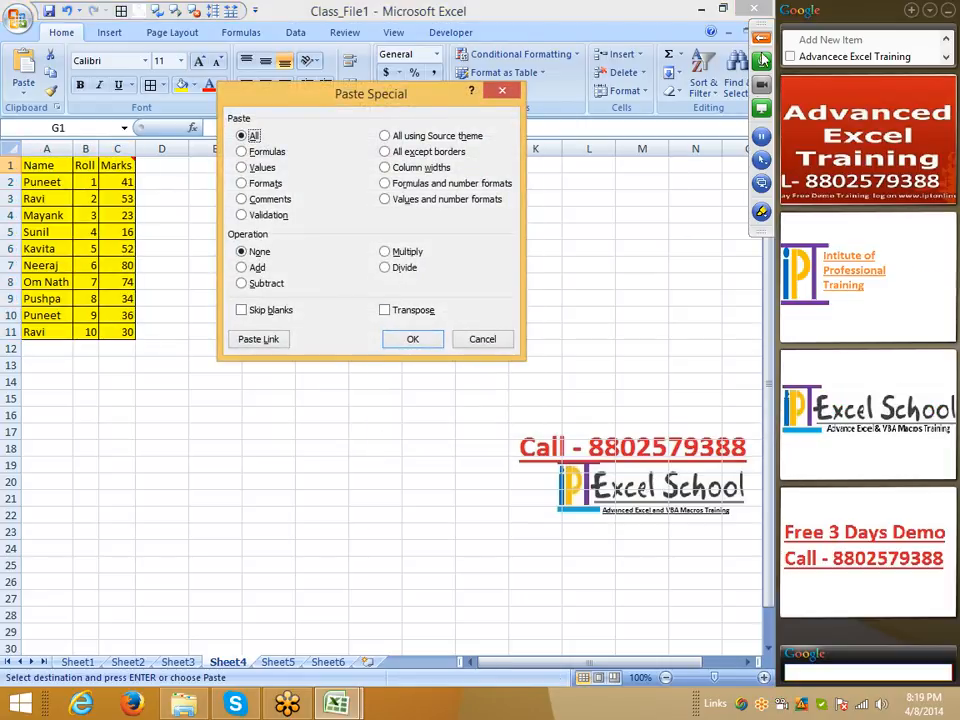
{"action": "left_click", "coordinate": [762, 60]}
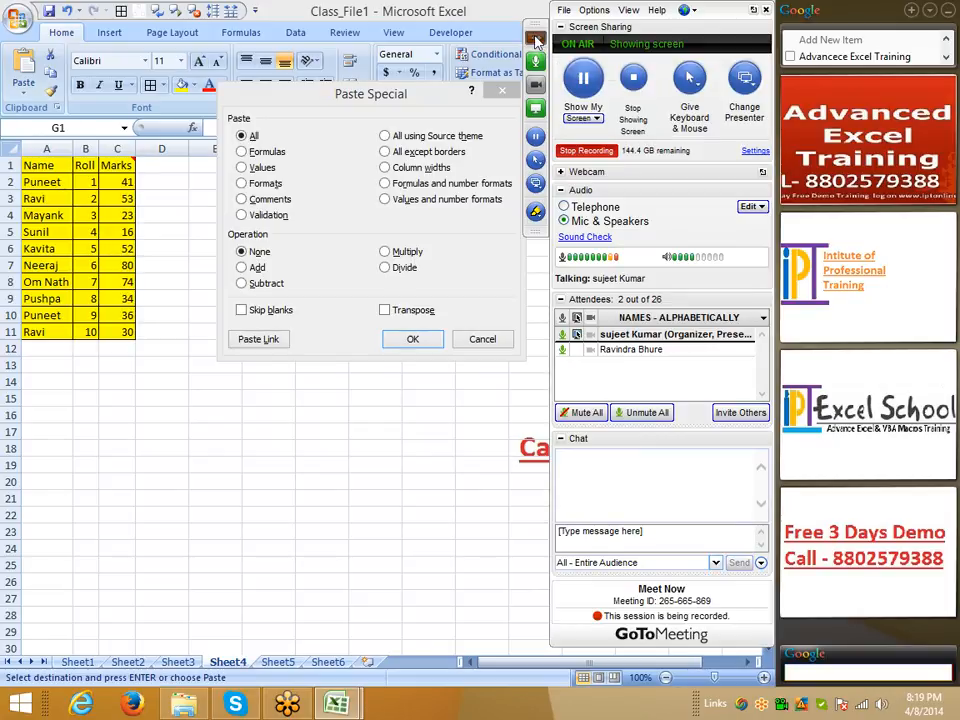
{"action": "left_click", "coordinate": [386, 168]}
{"action": "left_click", "coordinate": [412, 339]}
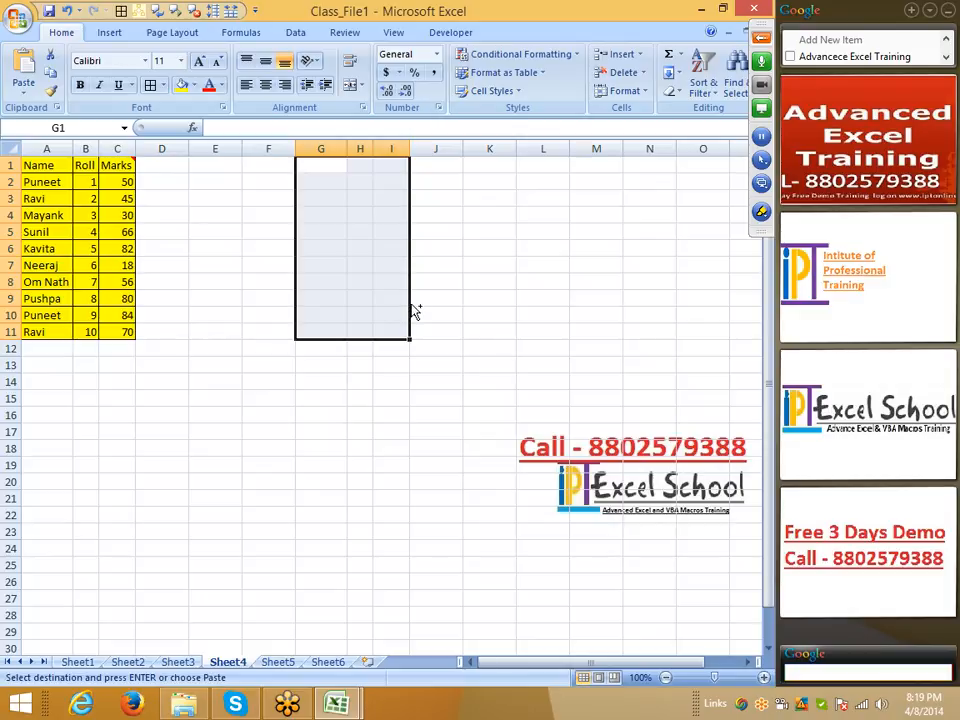
{"action": "key", "text": "ctrl+v"}
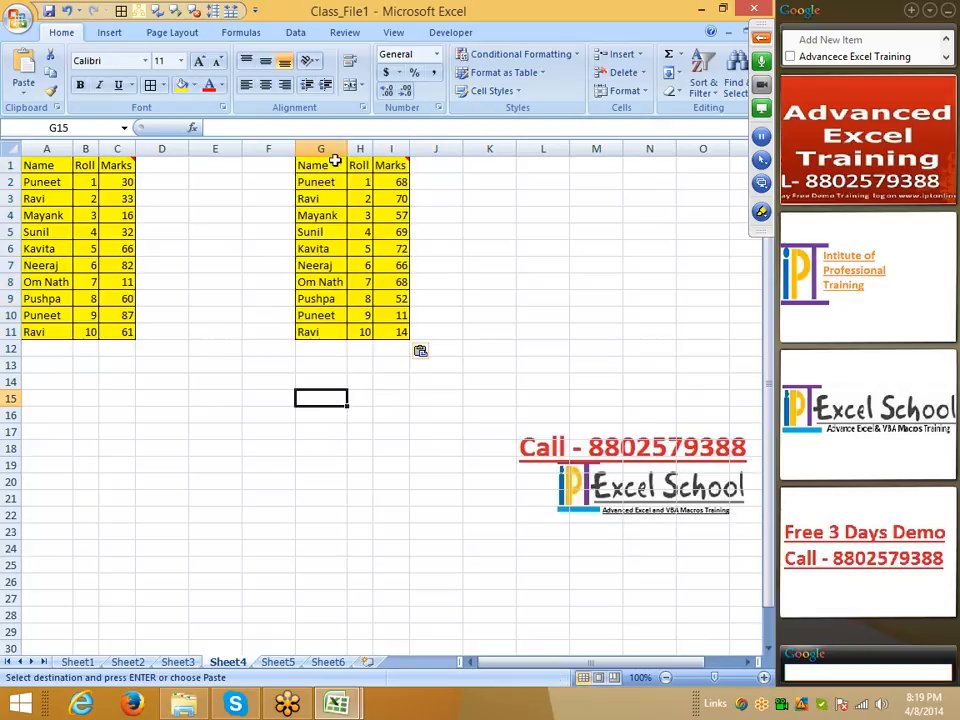
Delete columns G to I containing the second copy of the table
{"action": "left_click_drag", "start_coordinate": [334, 149], "coordinate": [388, 148]}
{"action": "right_click", "coordinate": [405, 149]}
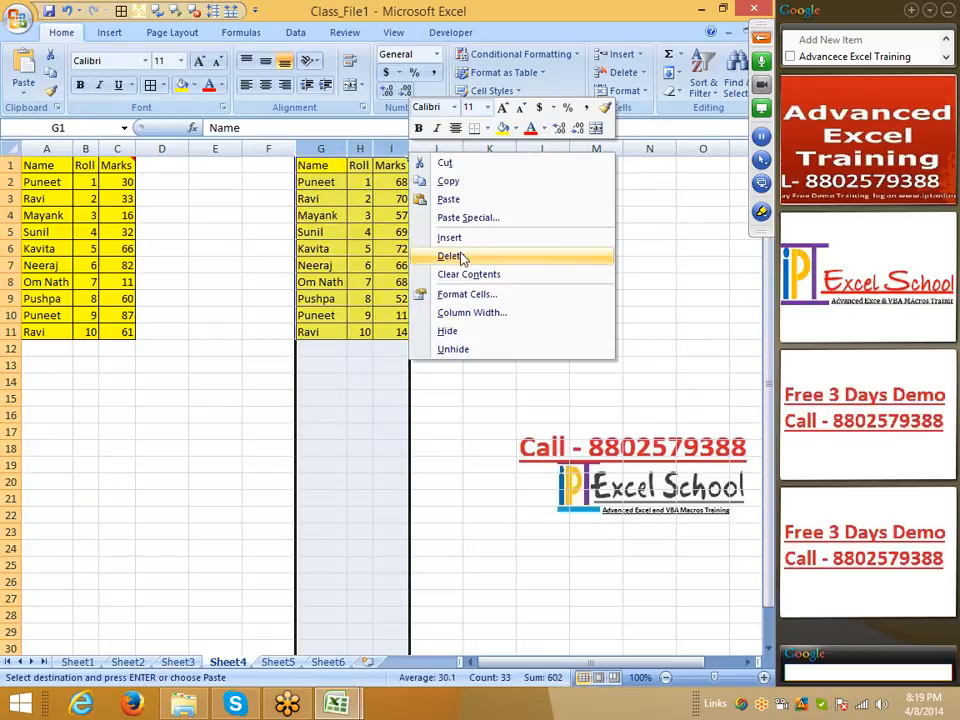
{"action": "left_click", "coordinate": [460, 258]}
Add a Date column in column D with consecutive dates from 1-Jan to 10-Jan in D2:D11, and fill those dates yellow
{"action": "left_click", "coordinate": [181, 169]}
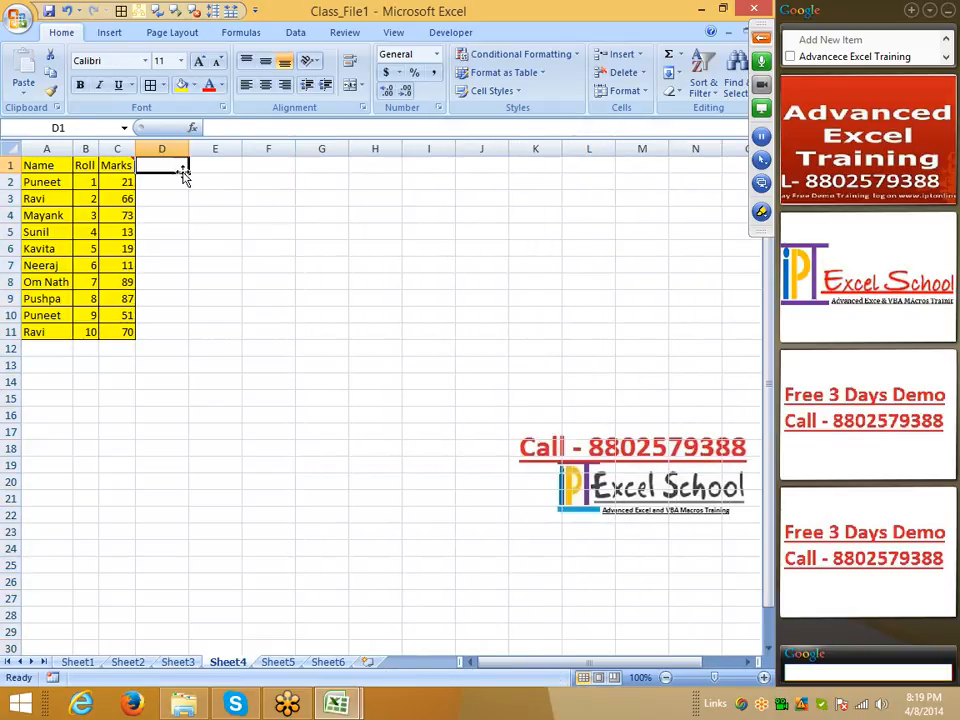
{"action": "type", "text": "DAte"}
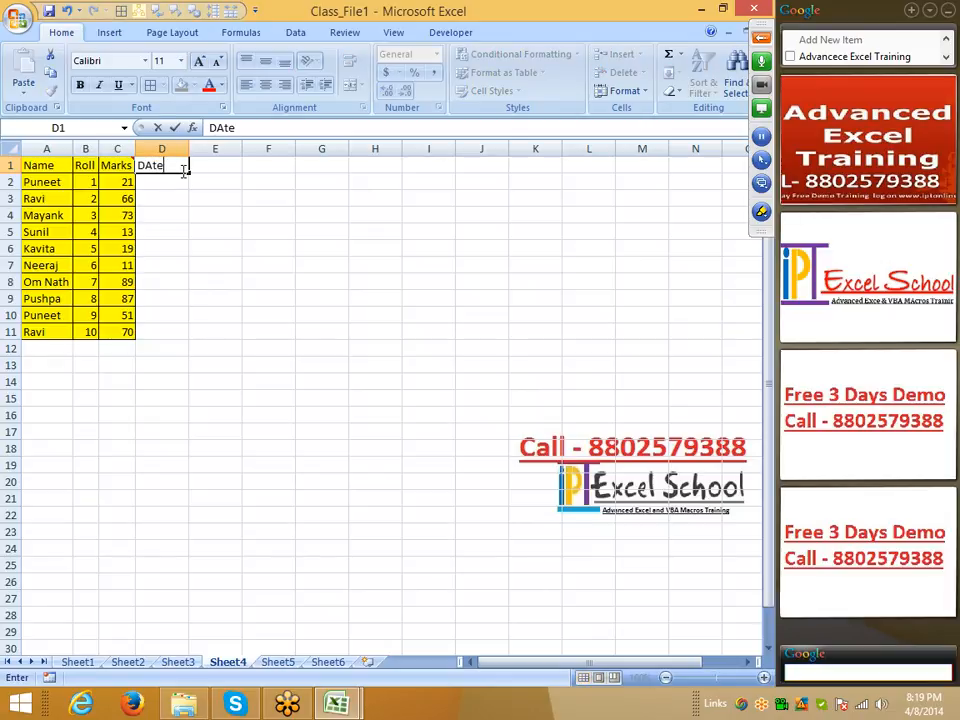
{"action": "key", "text": "Return"}
{"action": "type", "text": "1-1"}
{"action": "key", "text": "Return"}
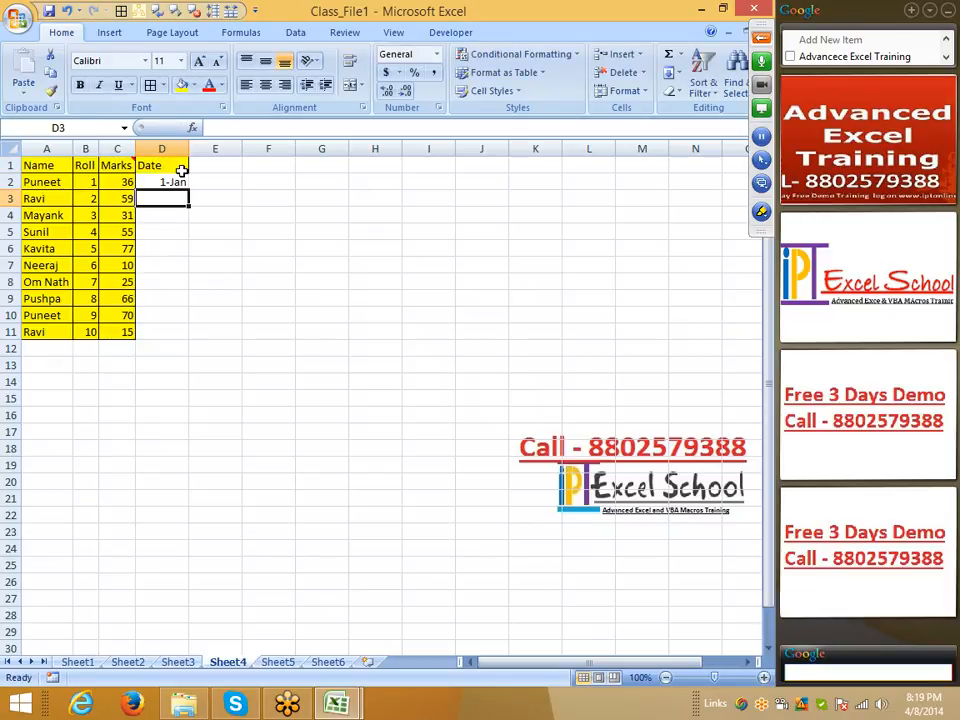
{"action": "left_click", "coordinate": [184, 183]}
{"action": "left_click_drag", "start_coordinate": [187, 188], "coordinate": [186, 343]}
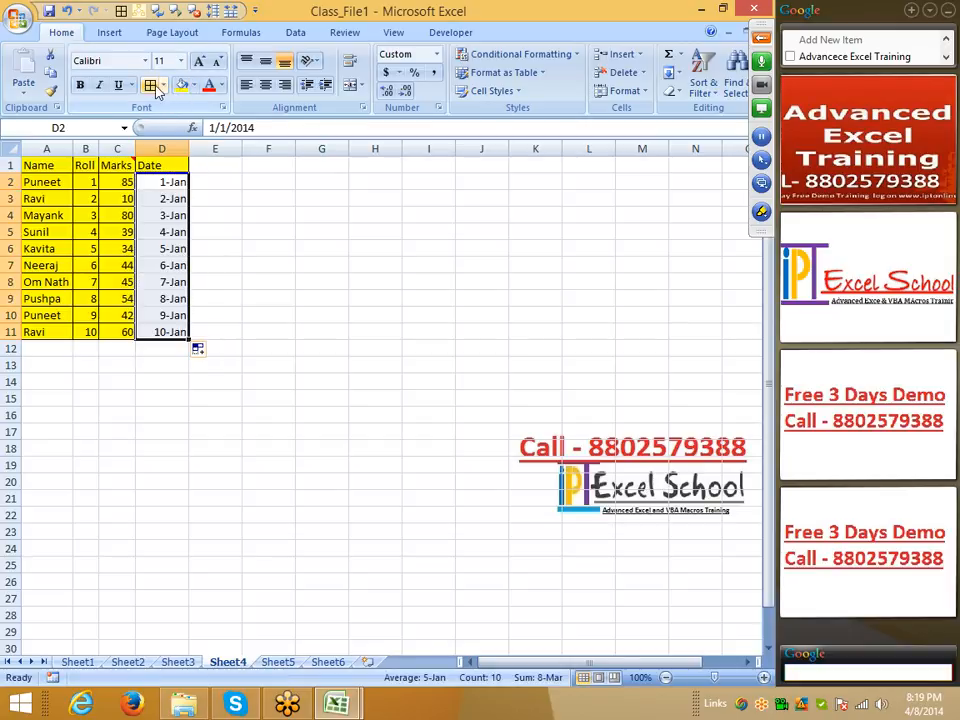
{"action": "left_click", "coordinate": [179, 87]}
Copy the dates D2:D11, paste only their values at cell G2 with Paste Special, and clear the copy selection
{"action": "key", "text": "ctrl+c"}
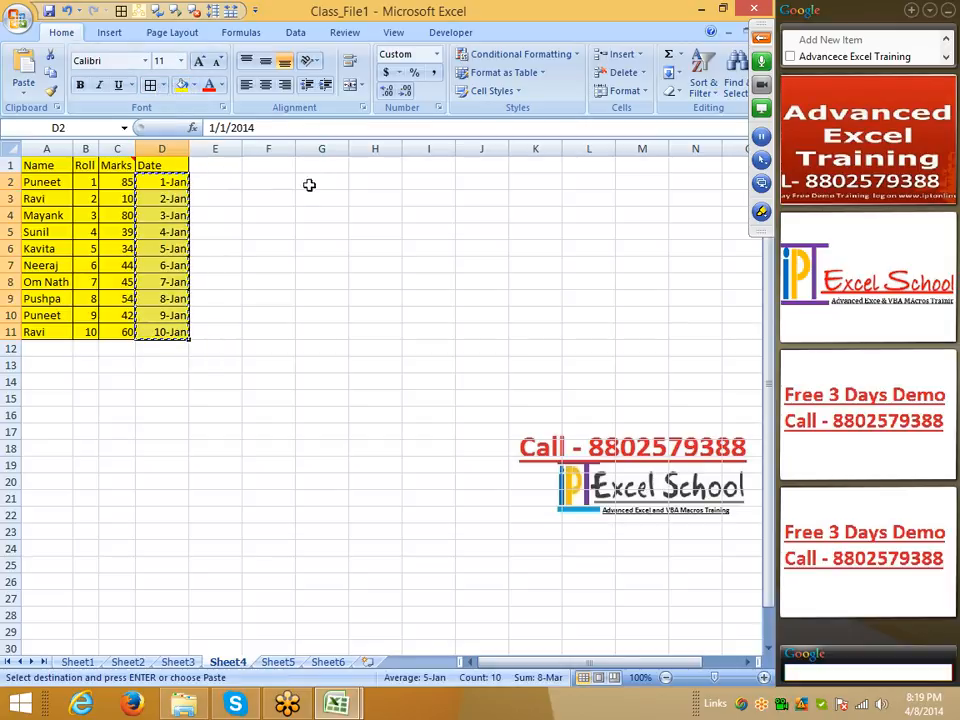
{"action": "right_click", "coordinate": [312, 181]}
{"action": "left_click", "coordinate": [368, 240]}
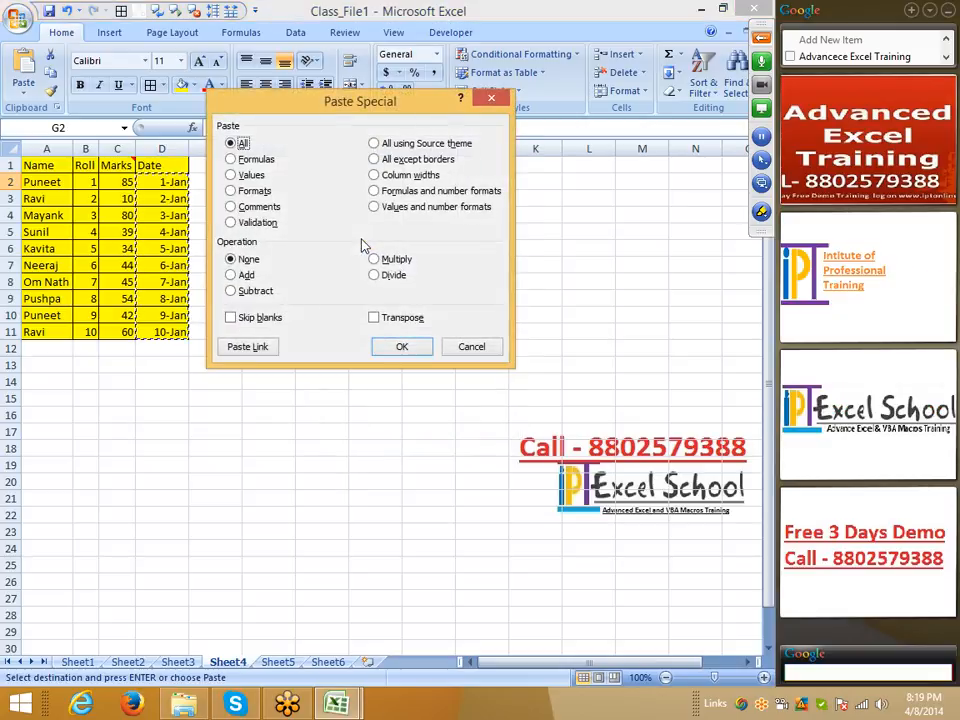
{"action": "left_click", "coordinate": [248, 175]}
{"action": "left_click", "coordinate": [420, 346]}
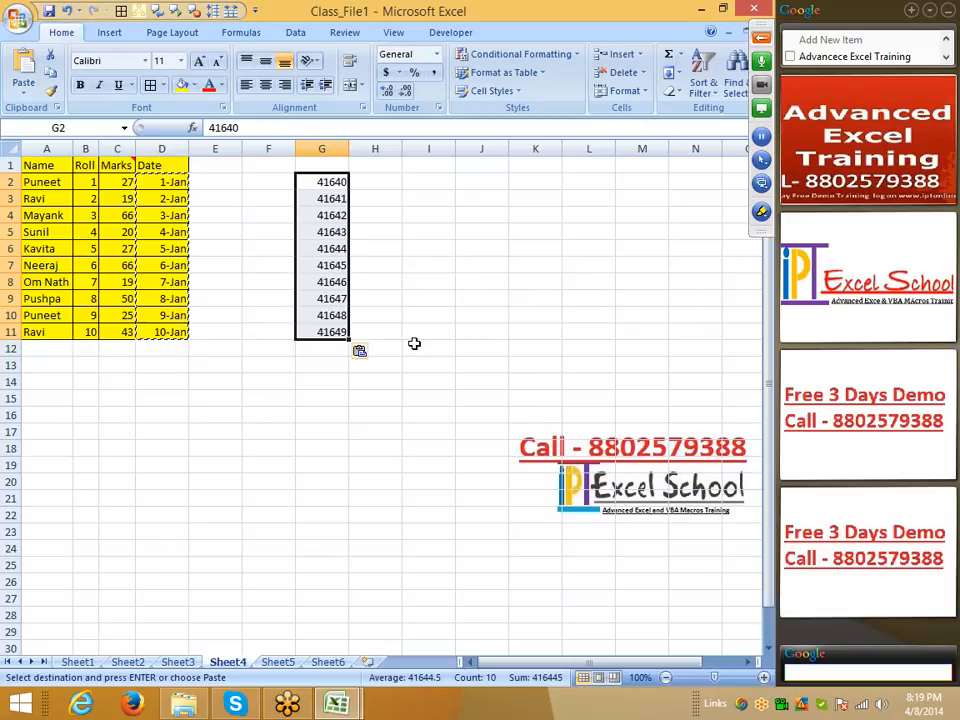
{"action": "key", "text": "Escape"}
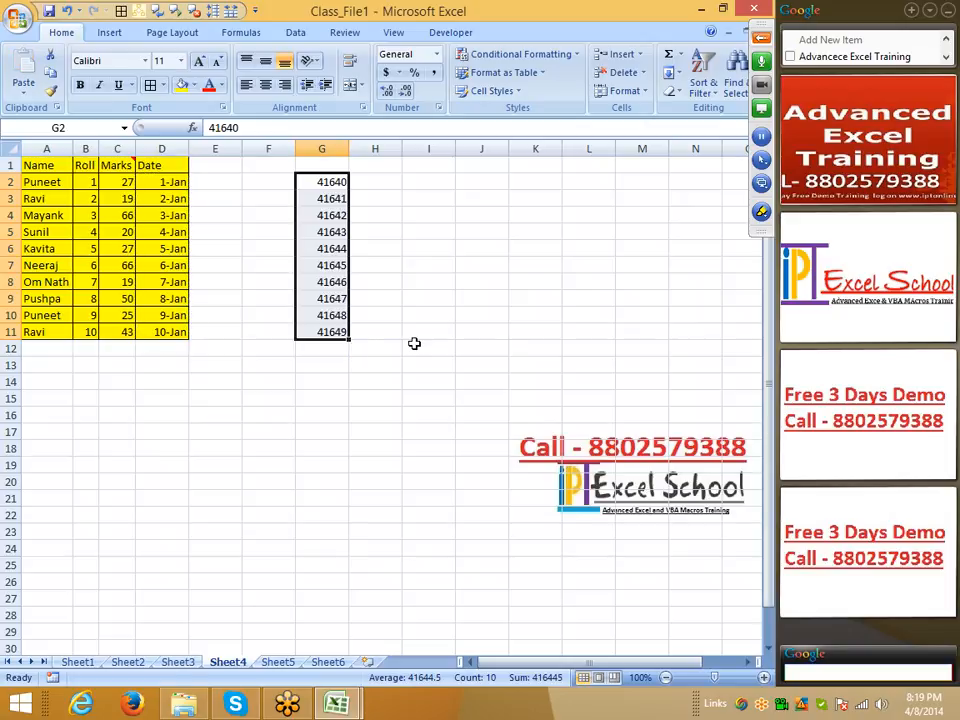
{"action": "left_click", "coordinate": [234, 332]}
{"action": "left_click", "coordinate": [239, 362]}
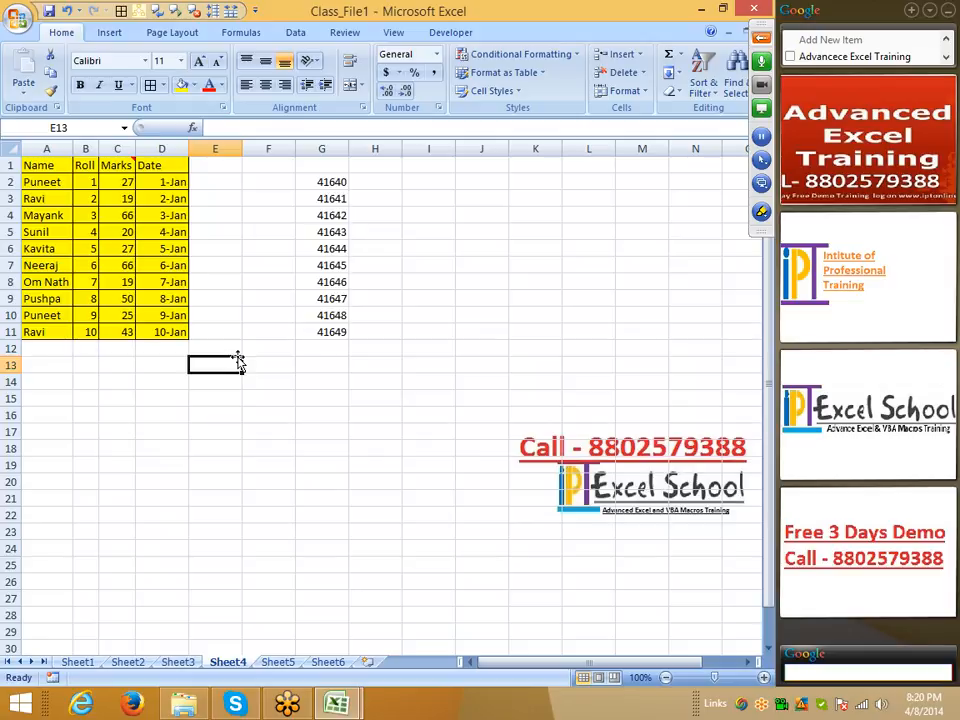
Enter 1-jan in cell E13 and change its number format to General
{"action": "type", "text": "1-jan"}
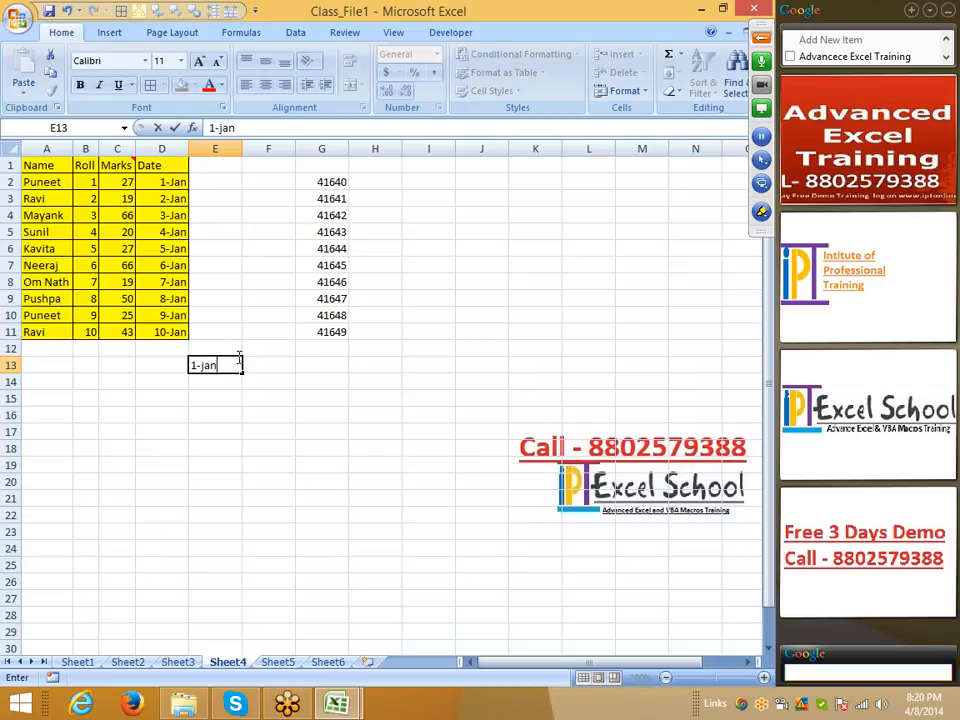
{"action": "key", "text": "Return"}
{"action": "key", "text": "Up"}
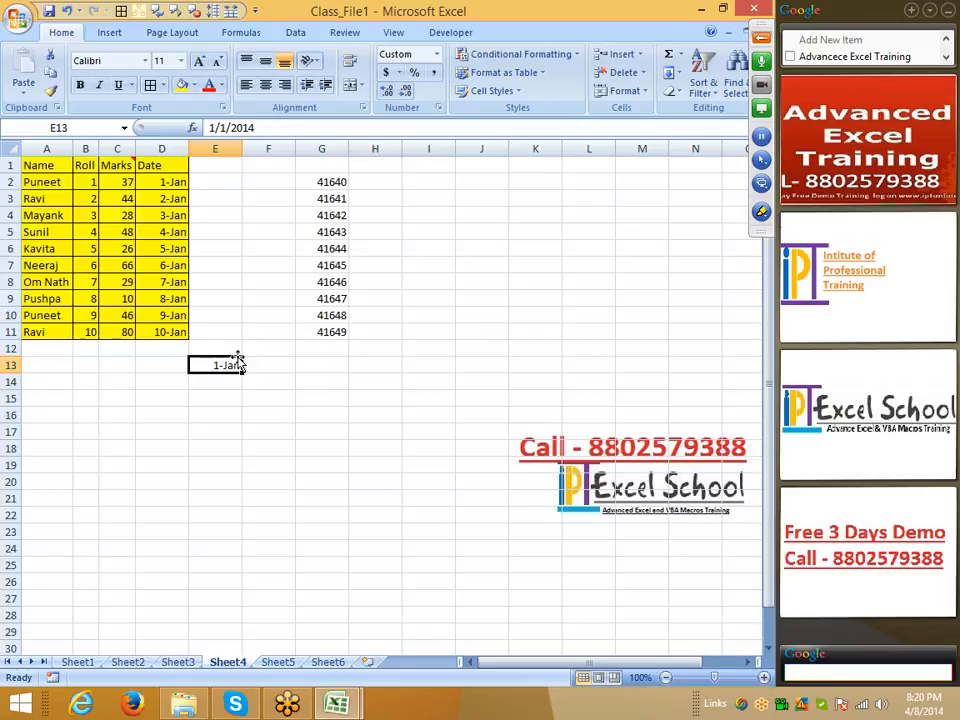
{"action": "key", "text": "ctrl+shift+asciitilde"}
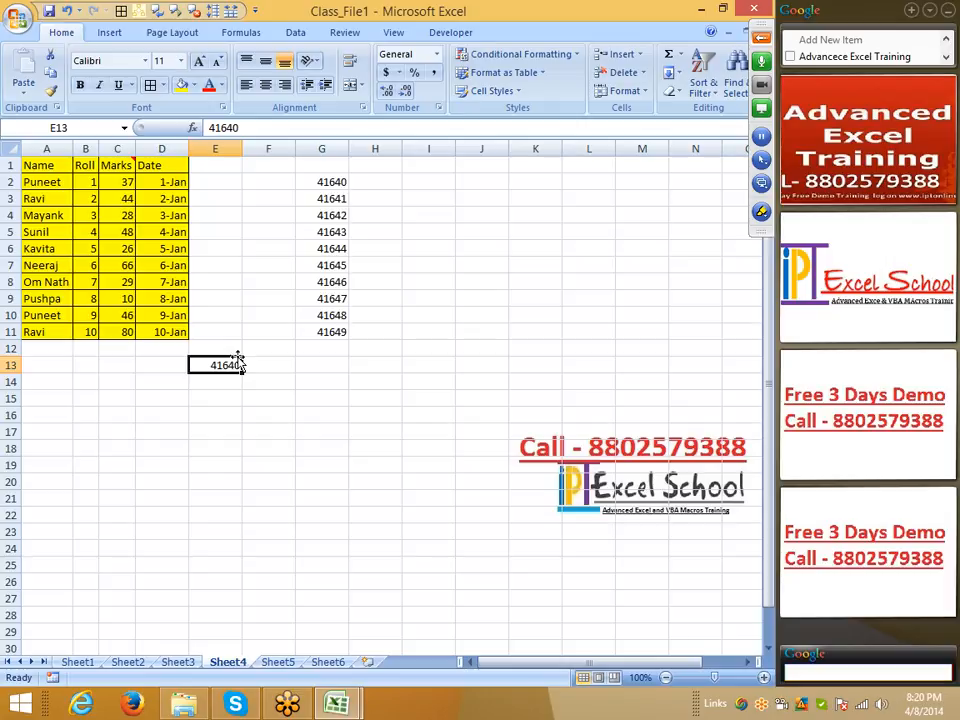
Enter 1 in cell G14 and apply the day-month-year date format to it
{"action": "key", "text": "Right"}
{"action": "key", "text": "Right"}
{"action": "key", "text": "Down"}
{"action": "type", "text": "1"}
{"action": "key", "text": "Return"}
{"action": "key", "text": "Up"}
{"action": "key", "text": "ctrl+shift+3"}
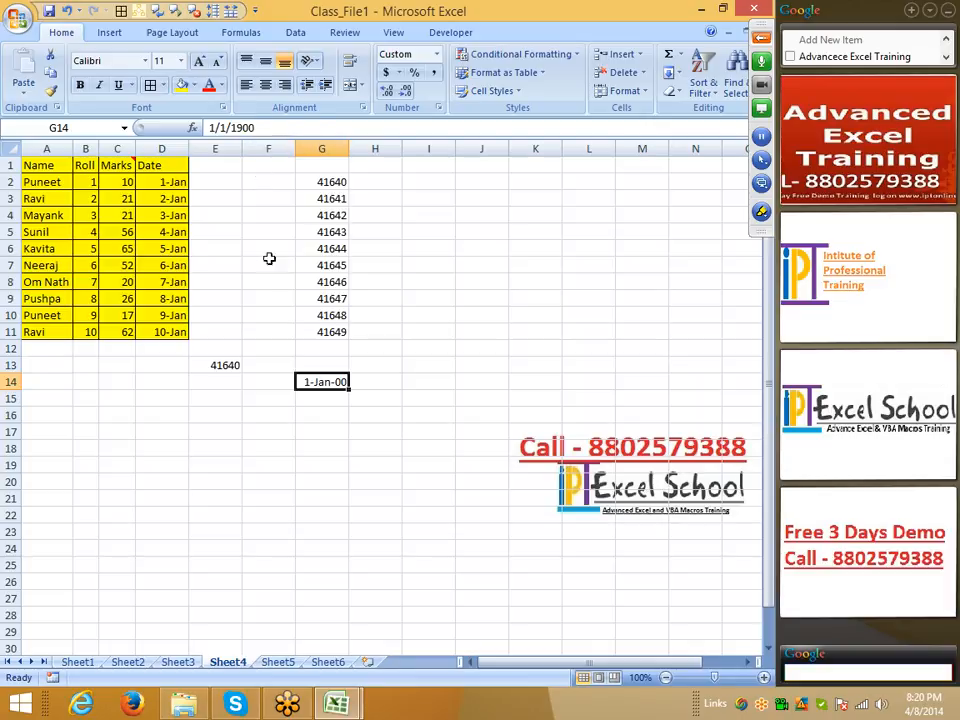
Replace the value in the date-formatted cell G14 with 35, and with 367 after that
{"action": "type", "text": "35"}
{"action": "key", "text": "Return"}
{"action": "key", "text": "Up"}
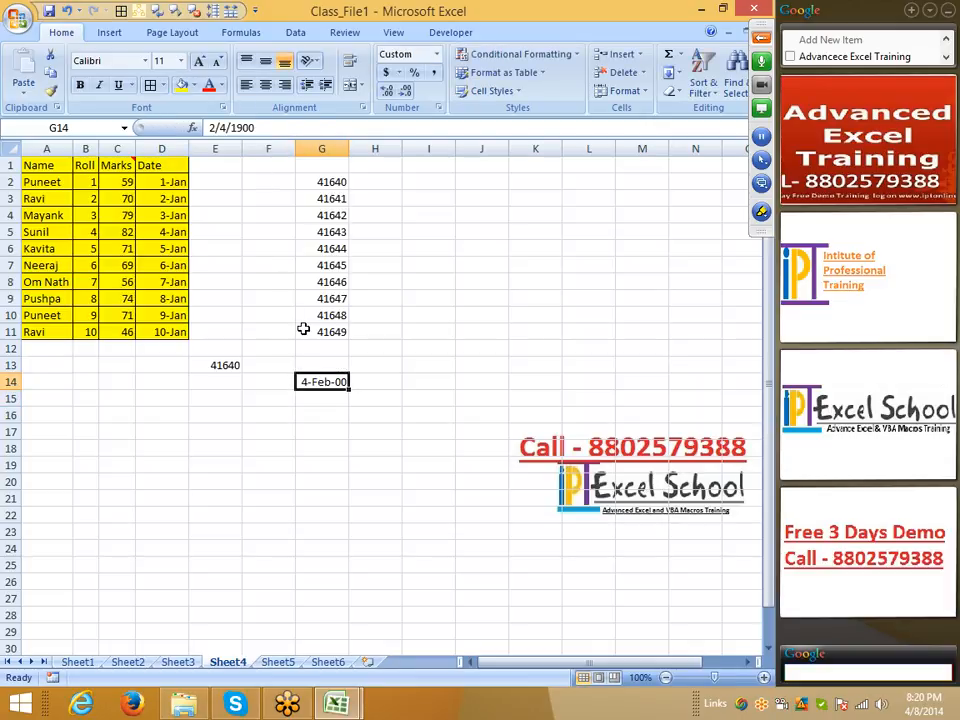
{"action": "type", "text": "367"}
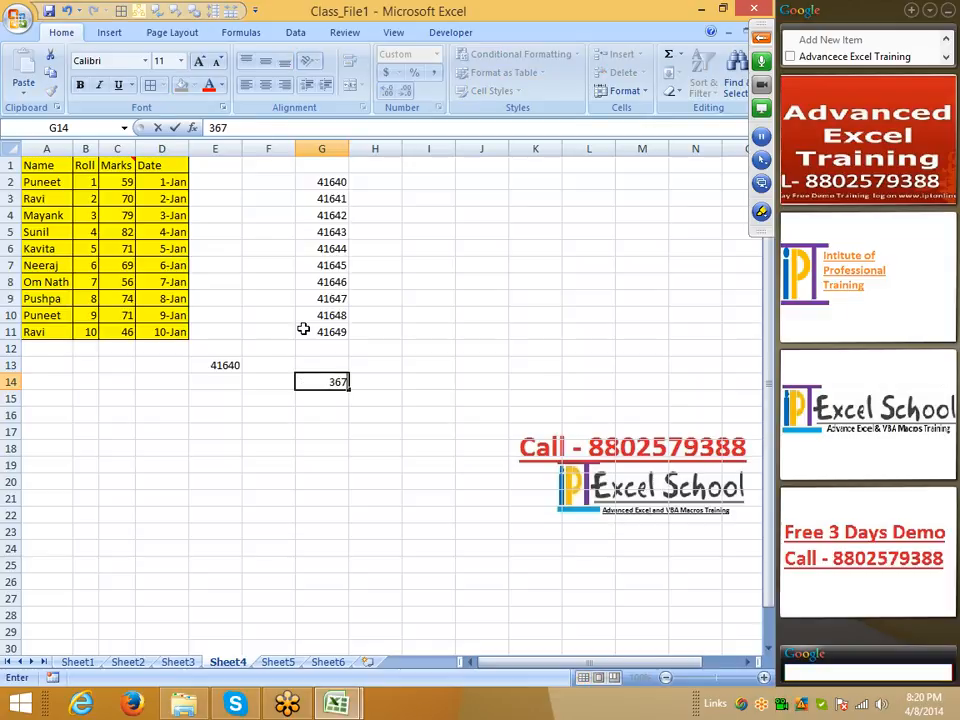
{"action": "key", "text": "Return"}
{"action": "key", "text": "Up"}
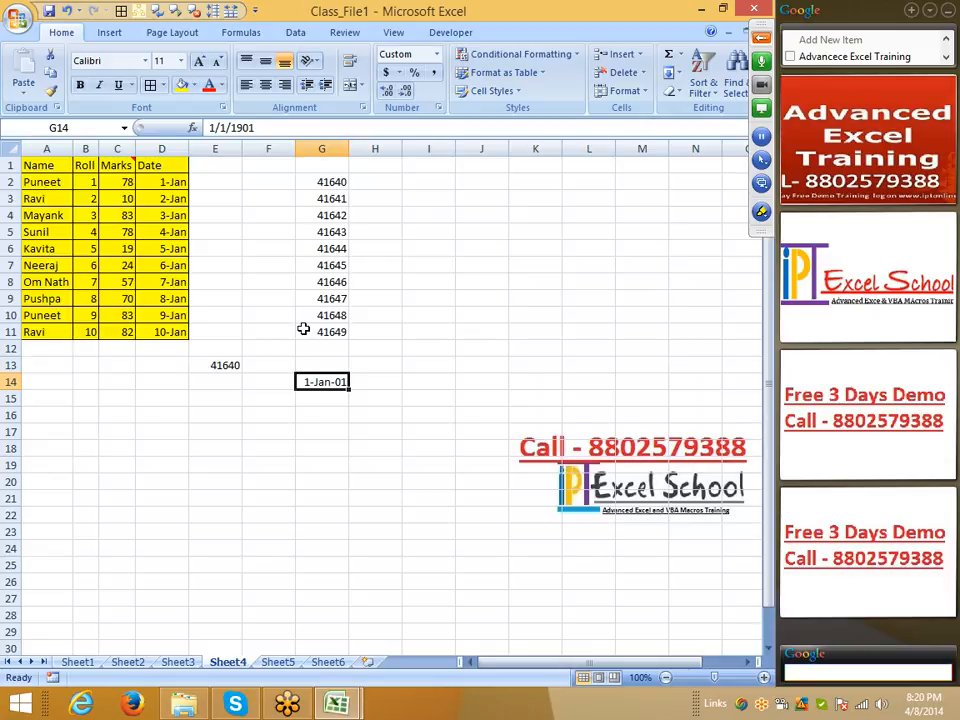
Enter 41640 in the date-formatted cell G14, and clear the cell's contents
{"action": "type", "text": "41"}
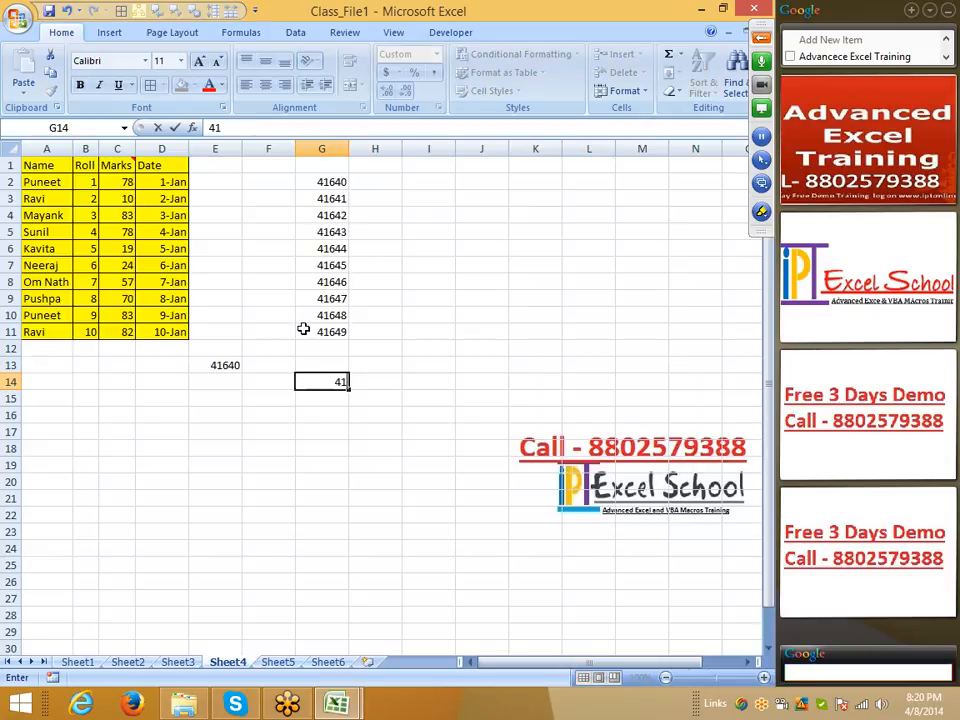
{"action": "type", "text": "640"}
{"action": "key", "text": "ctrl+Return"}
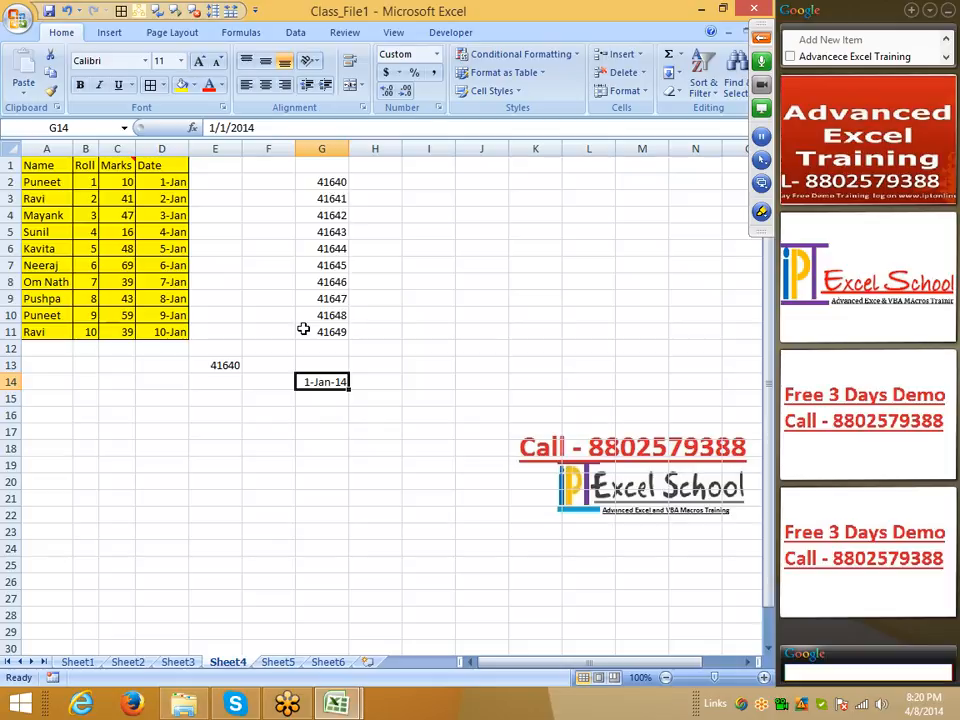
{"action": "key", "text": "Delete"}
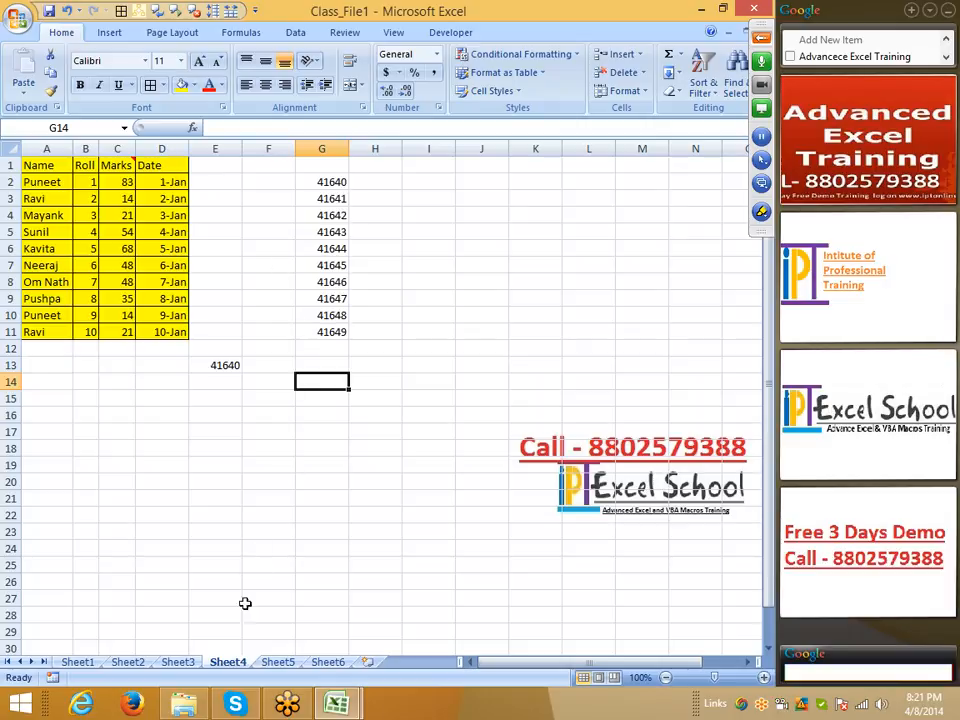
Enter the text 1S in cell D15 and 2S in cell E15
{"action": "left_click_drag", "start_coordinate": [322, 182], "coordinate": [321, 330]}
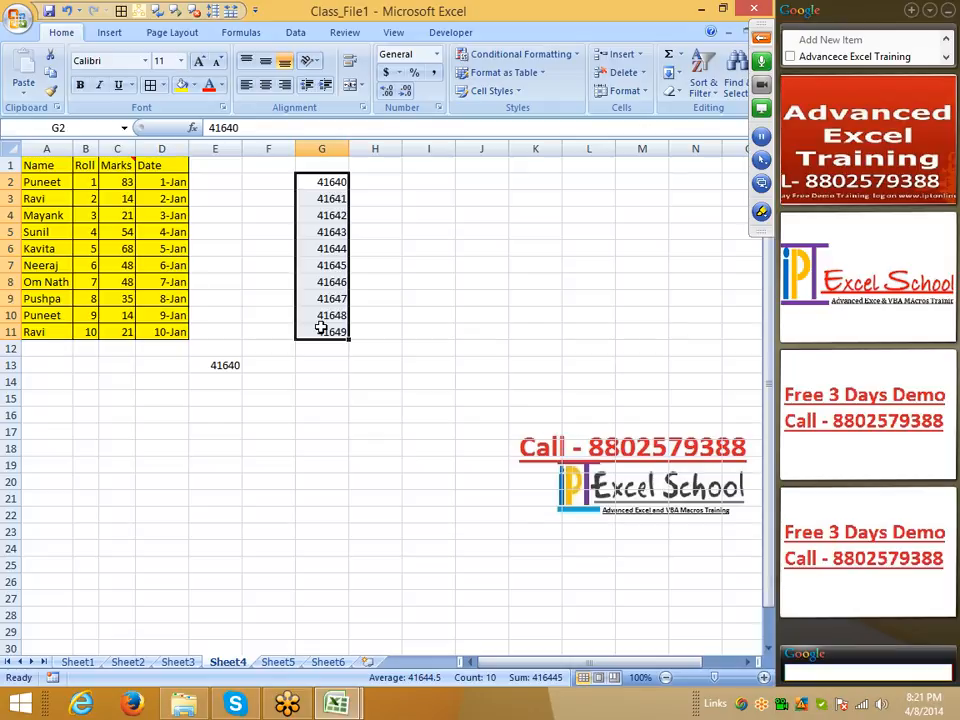
{"action": "key", "text": "Down"}
{"action": "key", "text": "Down"}
{"action": "key", "text": "Down"}
{"action": "key", "text": "Down"}
{"action": "key", "text": "Down"}
{"action": "key", "text": "Down"}
{"action": "key", "text": "Down"}
{"action": "key", "text": "Down"}
{"action": "key", "text": "Down"}
{"action": "key", "text": "Down"}
{"action": "key", "text": "Left"}
{"action": "key", "text": "Left"}
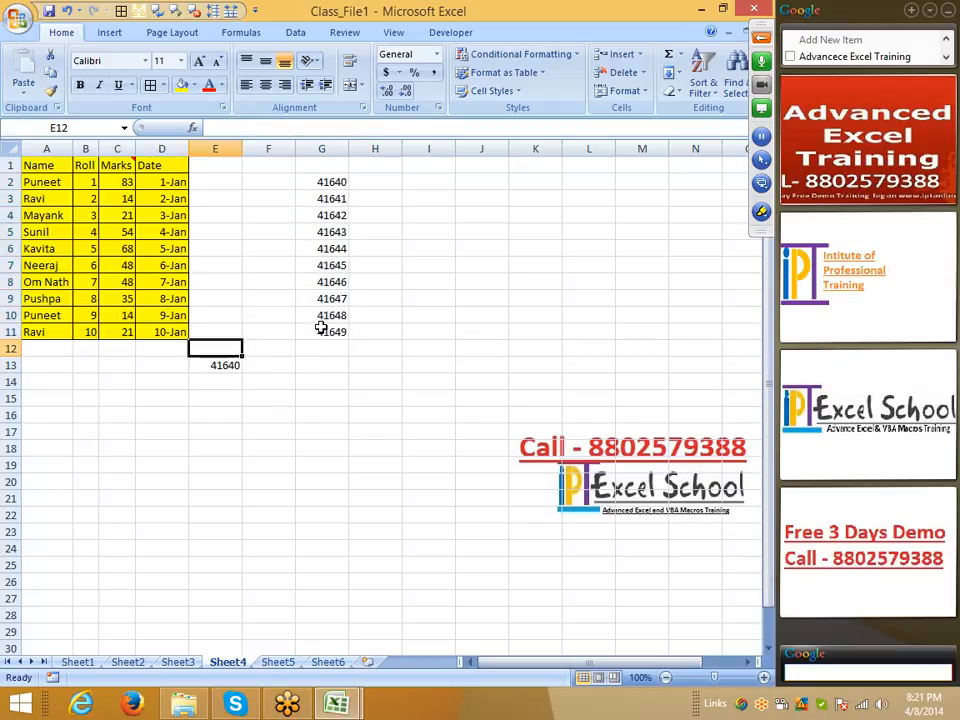
{"action": "key", "text": "Left"}
{"action": "key", "text": "Down"}
{"action": "key", "text": "Down"}
{"action": "key", "text": "Down"}
{"action": "type", "text": "1"}
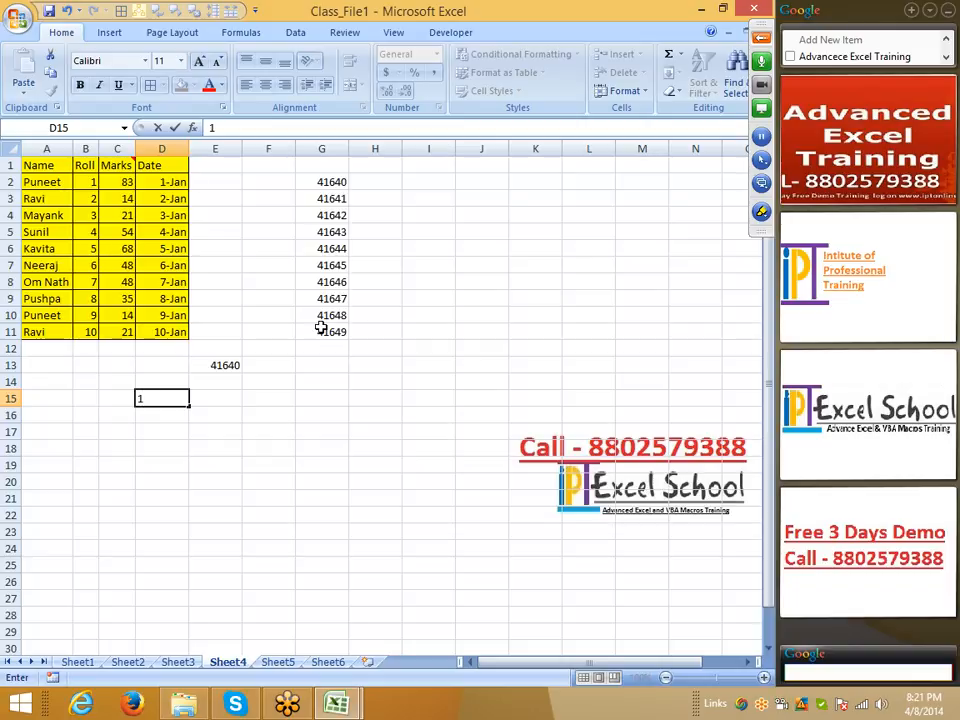
{"action": "type", "text": "5"}
{"action": "key", "text": "Return"}
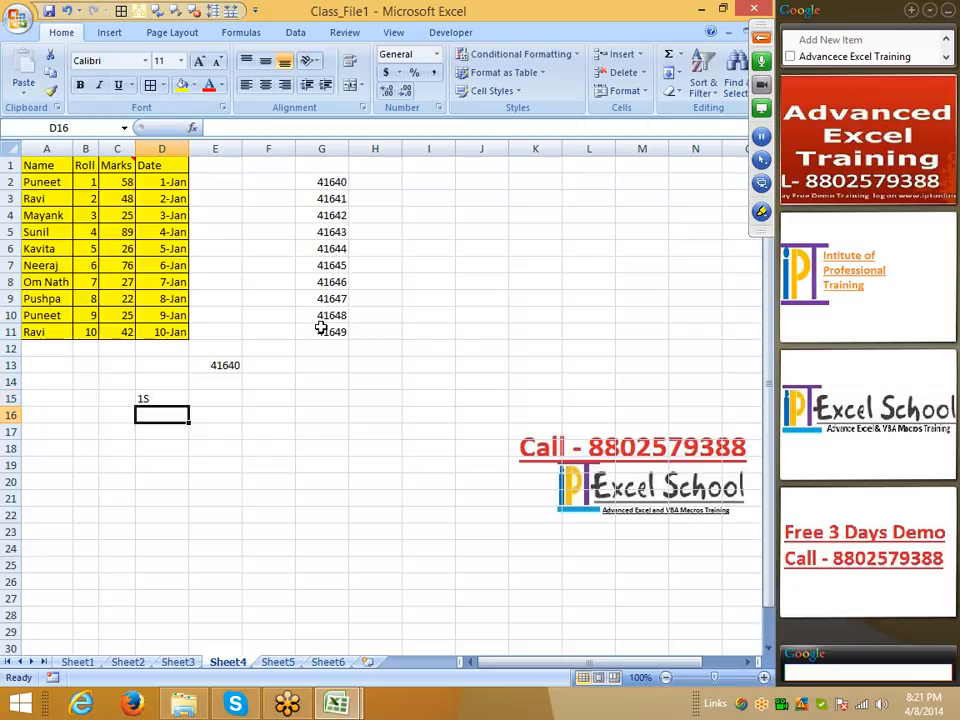
{"action": "key", "text": "Up"}
{"action": "key", "text": "Right"}
{"action": "type", "text": "25"}
{"action": "key", "text": "Return"}
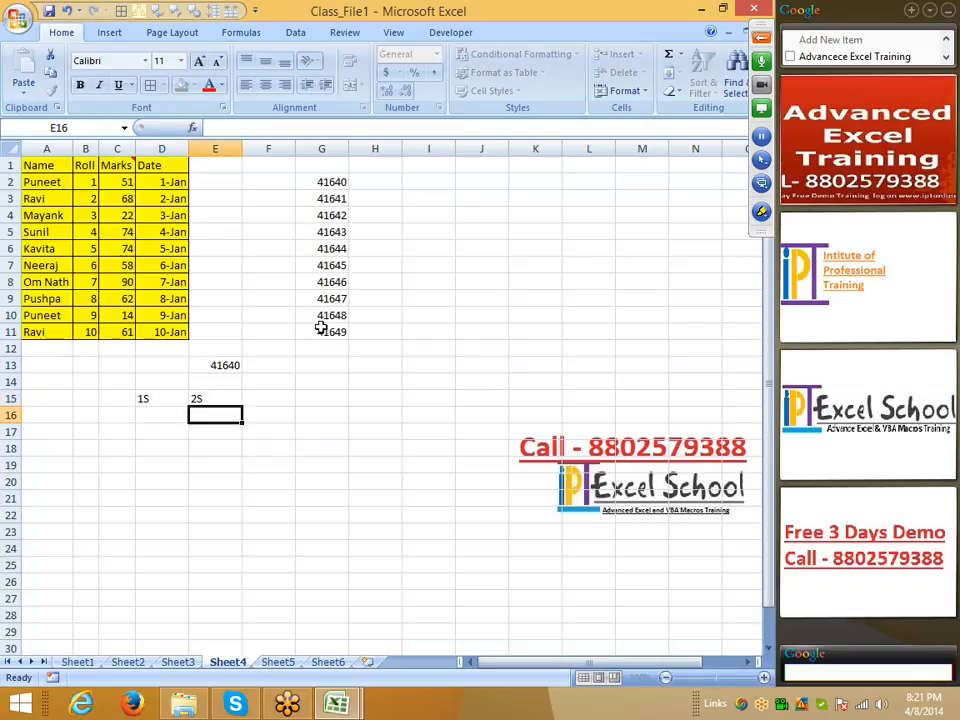
{"action": "key", "text": "Right"}
{"action": "key", "text": "Up"}
{"action": "type", "text": "="}
{"action": "key", "text": "Left"}
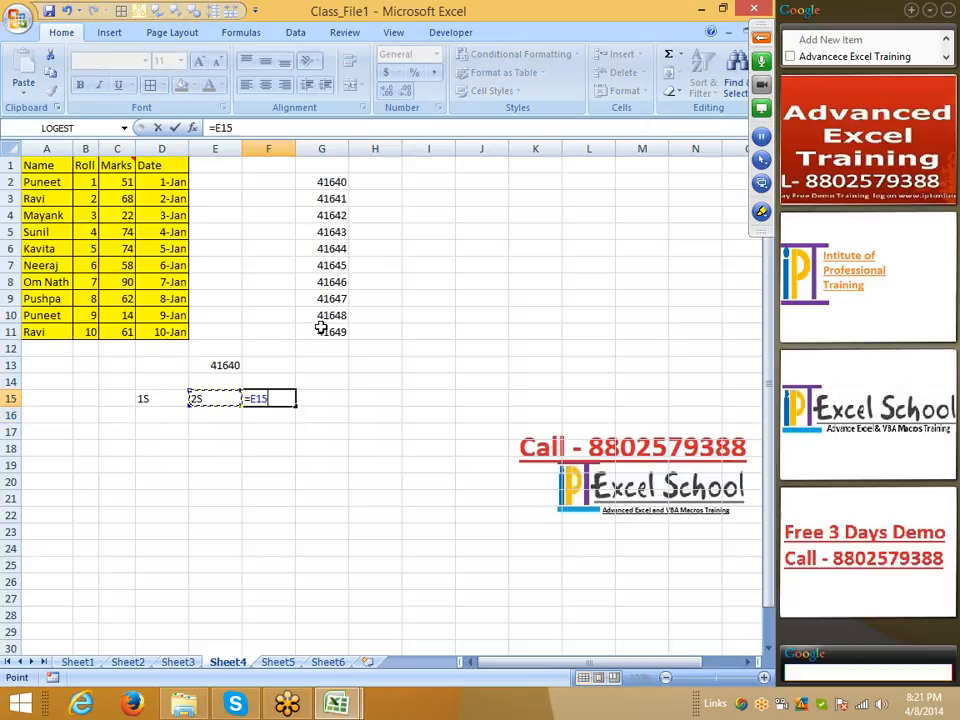
{"action": "type", "text": "-"}
{"action": "key", "text": "Left"}
{"action": "key", "text": "Left"}
{"action": "key", "text": "Left"}
{"action": "key", "text": "Right"}
{"action": "key", "text": "Escape"}
Enter the date 1/1 in cell F16
{"action": "key", "text": "Up"}
{"action": "key", "text": "Left"}
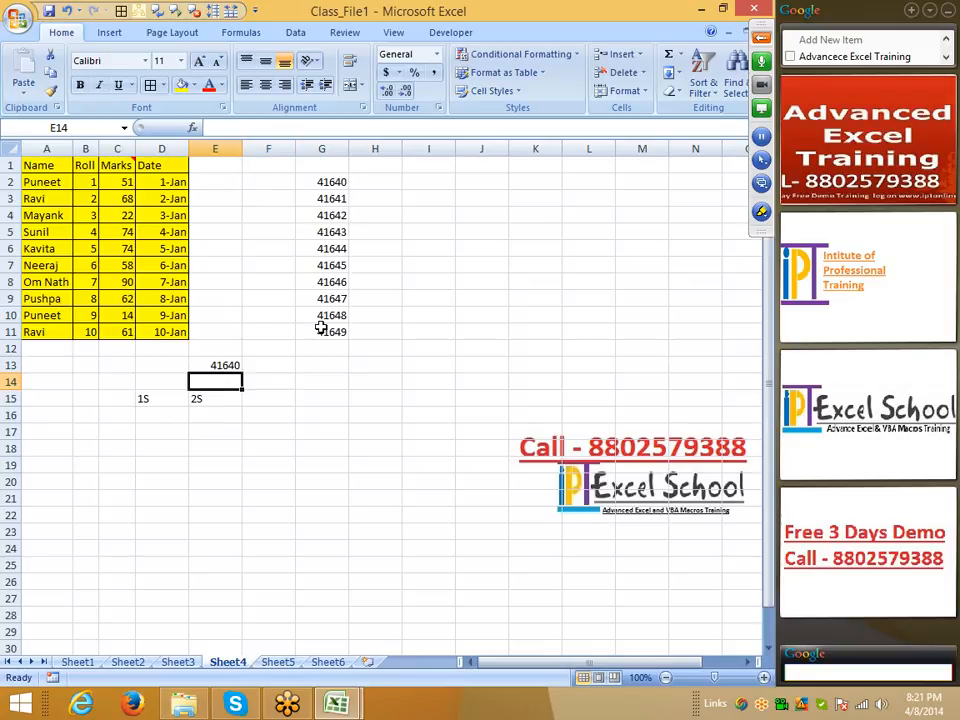
{"action": "key", "text": "Left"}
{"action": "key", "text": "Up"}
{"action": "key", "text": "Up"}
{"action": "key", "text": "Up"}
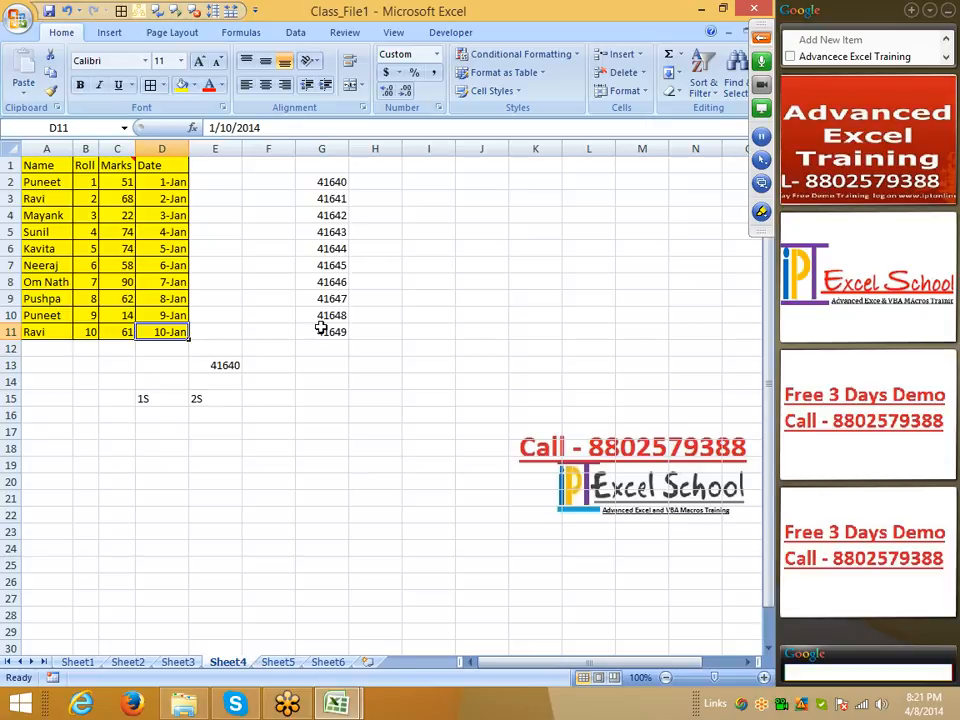
{"action": "key", "text": "Right"}
{"action": "key", "text": "Right"}
{"action": "key", "text": "Right"}
{"action": "key", "text": "Down"}
{"action": "key", "text": "Down"}
{"action": "key", "text": "Down"}
{"action": "key", "text": "Down"}
{"action": "key", "text": "Down"}
{"action": "key", "text": "Left"}
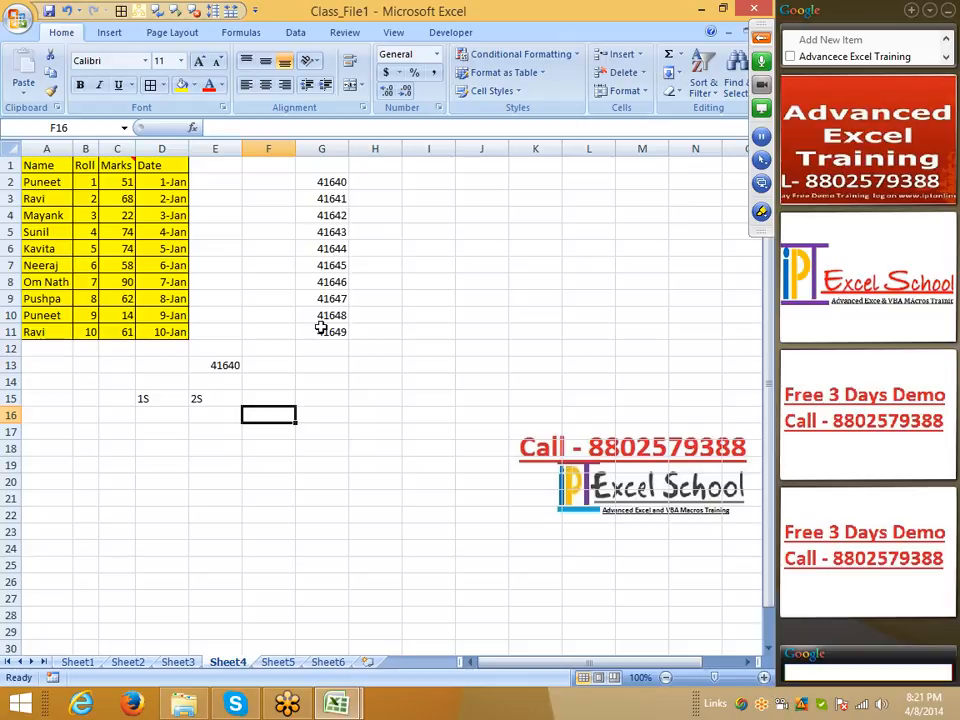
{"action": "type", "text": "1/1"}
{"action": "key", "text": "Right"}
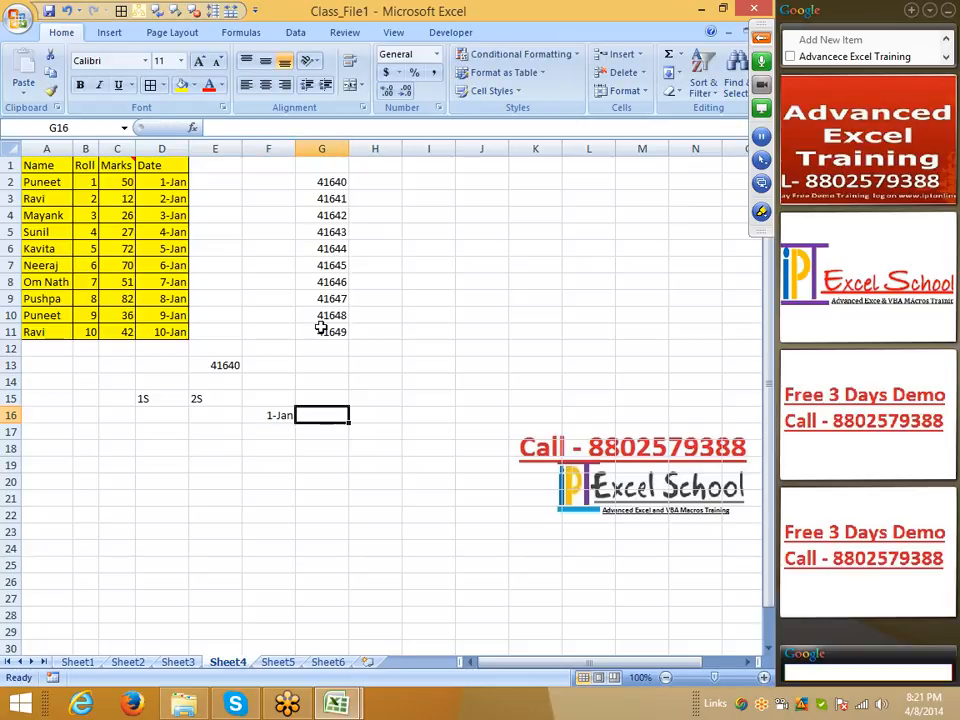
Insert the current date, 4/8/2014, in cell G16 and remove the stray characters in front of it
{"action": "type", "text": ":"}
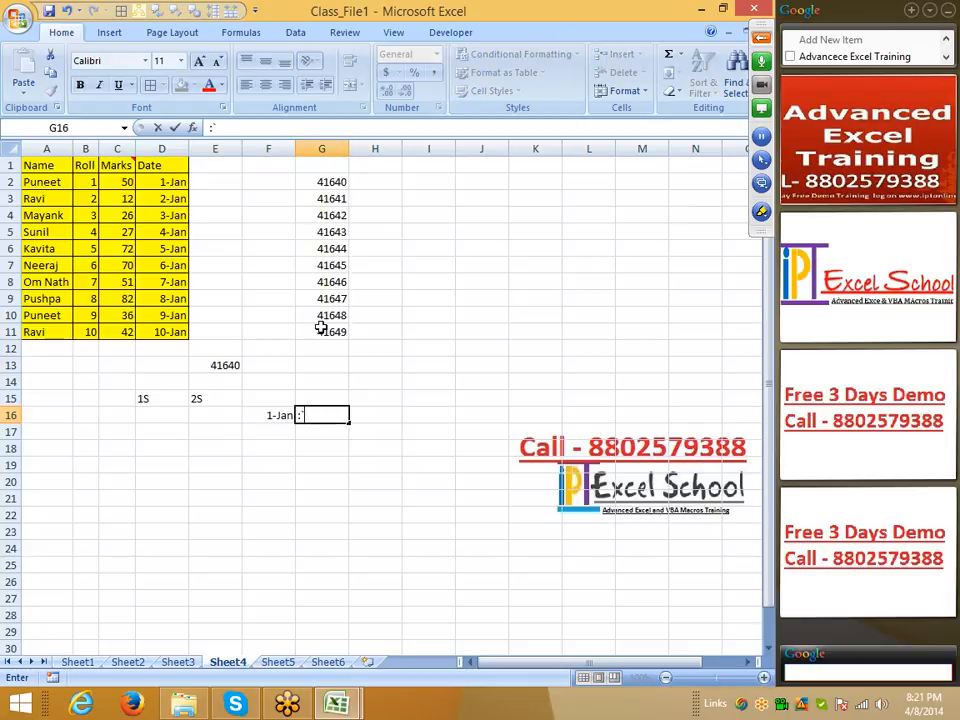
{"action": "key", "text": "ctrl+semicolon"}
{"action": "key", "text": "Return"}
{"action": "key", "text": "Up"}
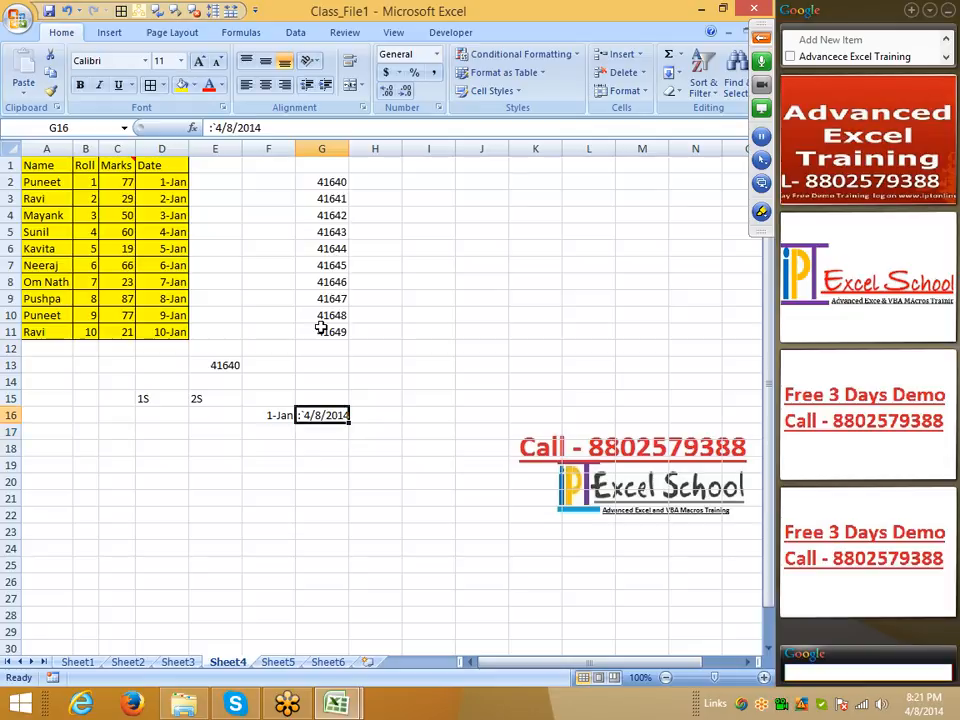
{"action": "left_click", "coordinate": [218, 127]}
{"action": "key", "text": "BackSpace"}
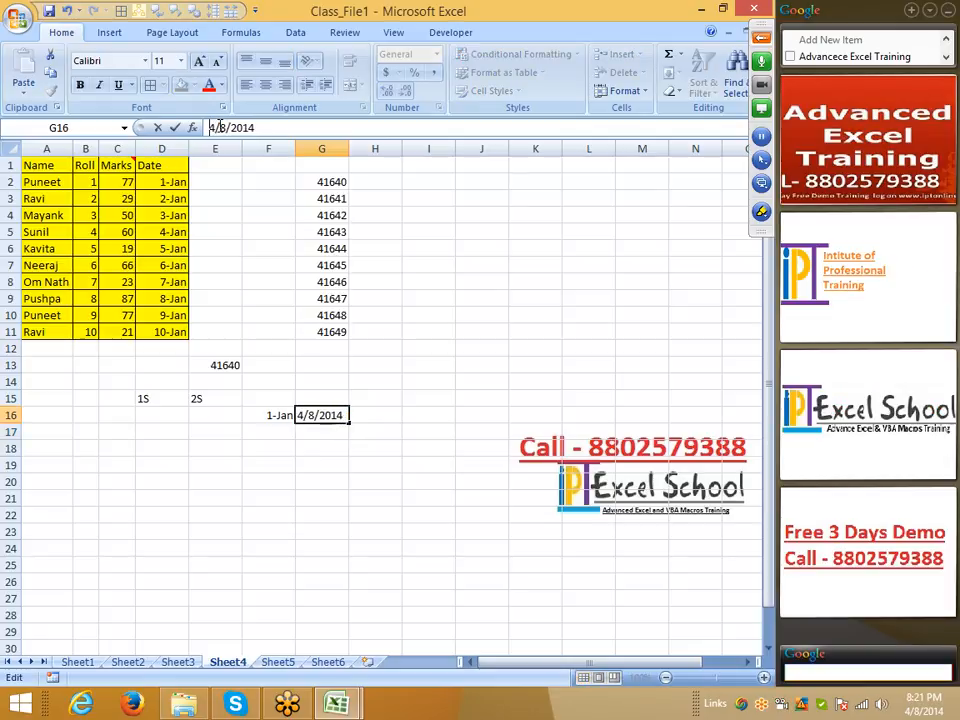
{"action": "key", "text": "Return"}
Calculate the number of days between the two dates in cell H16 with the formula =G16-F16
{"action": "key", "text": "Right"}
{"action": "key", "text": "Up"}
{"action": "type", "text": "="}
{"action": "key", "text": "Left"}
{"action": "type", "text": "-"}
{"action": "key", "text": "Left"}
{"action": "key", "text": "Left"}
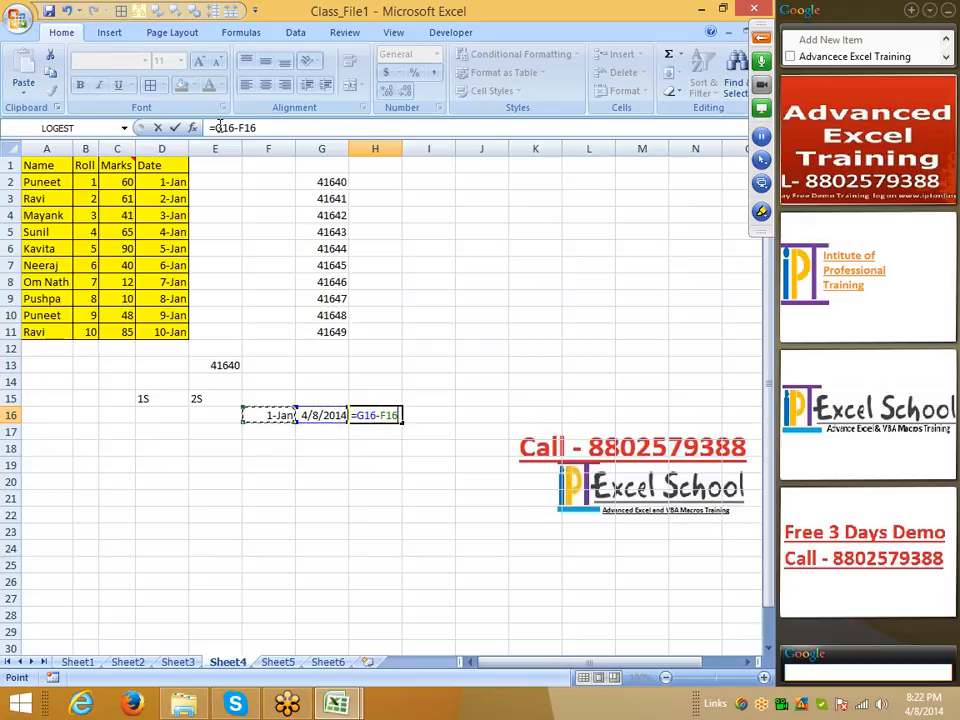
{"action": "key", "text": "Return"}
{"action": "key", "text": "Up"}
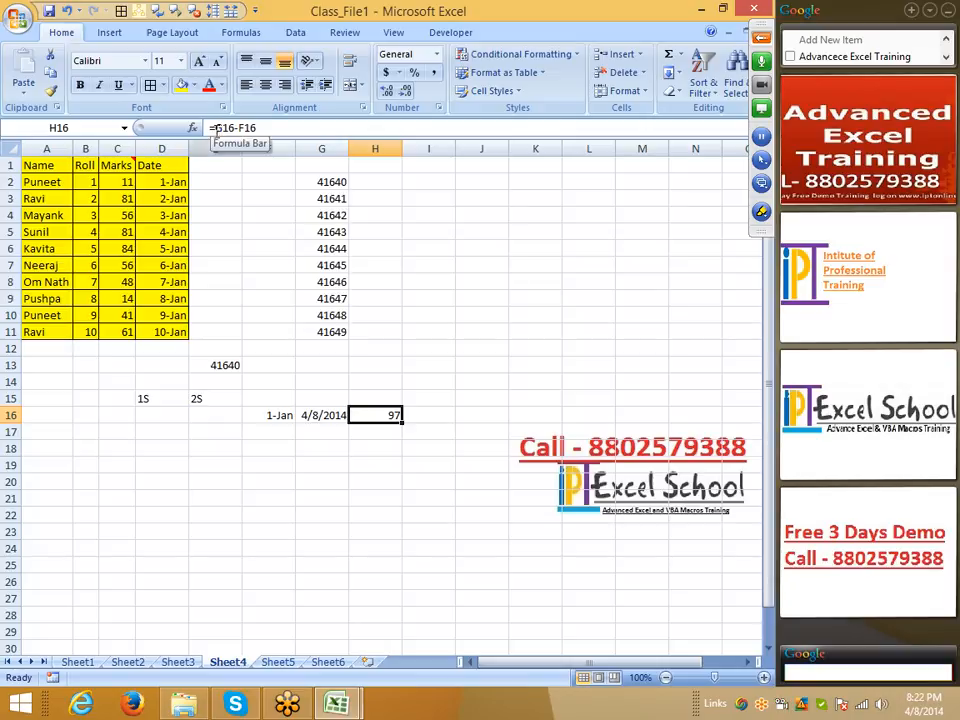
Change the dates in F16 and G16 to General number format and select the difference in H16
{"action": "left_click", "coordinate": [157, 214]}
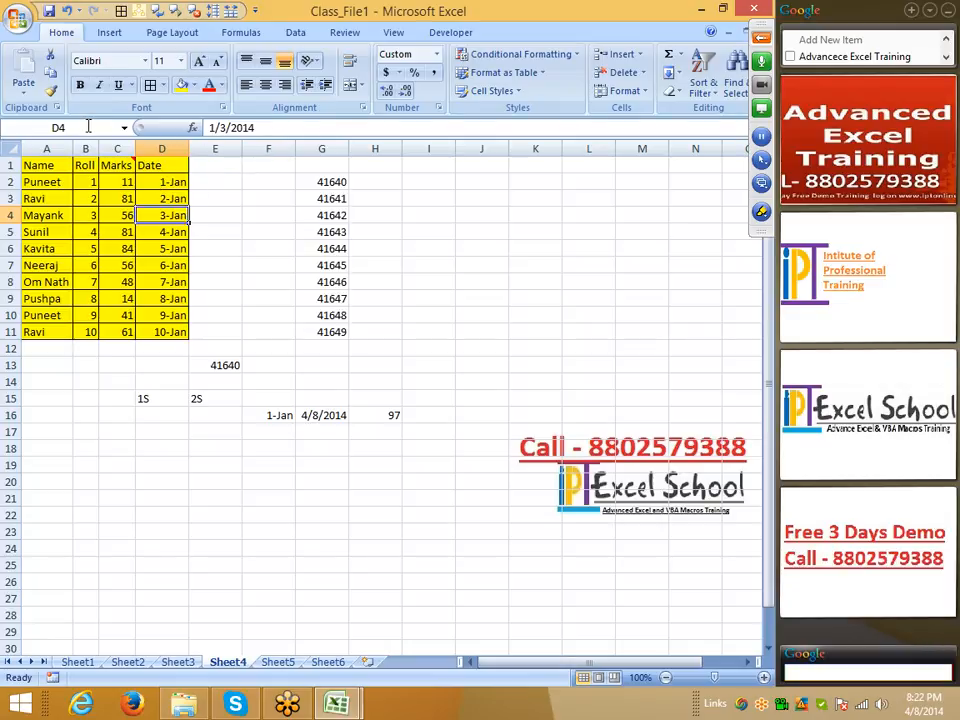
{"action": "left_click", "coordinate": [258, 415]}
{"action": "key", "text": "ctrl+shift+grave"}
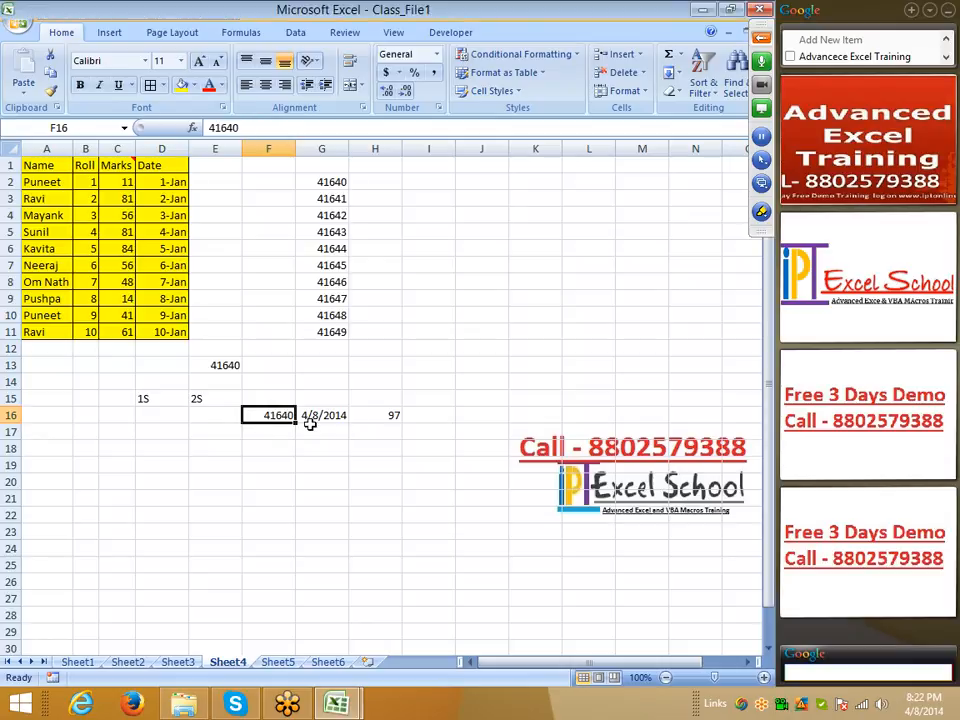
{"action": "left_click", "coordinate": [313, 418]}
{"action": "key", "text": "ctrl+shift+grave"}
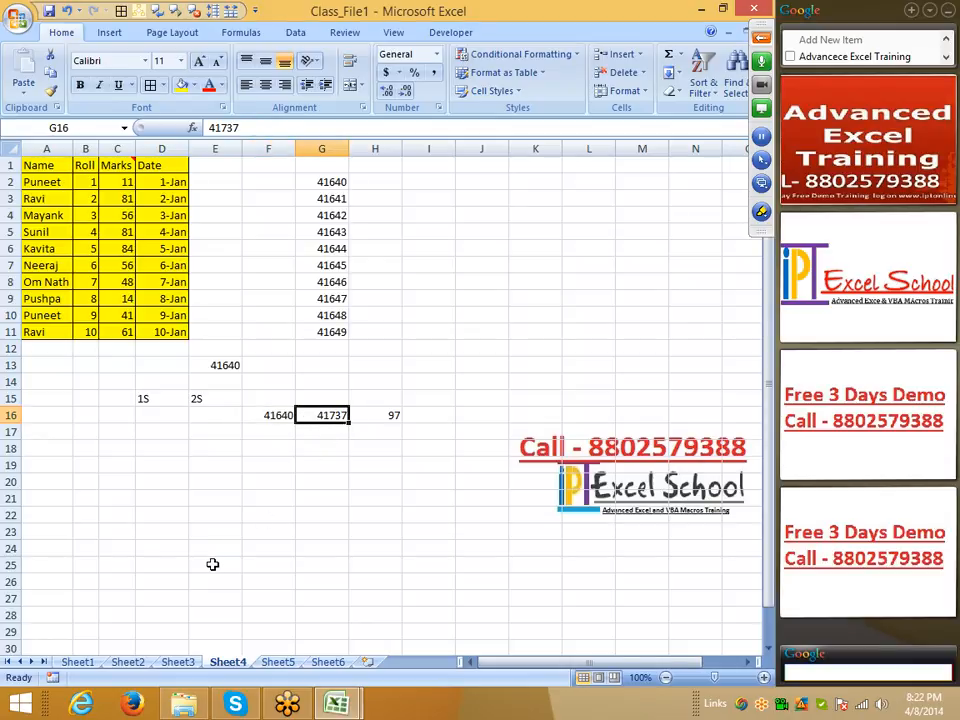
{"action": "left_click_drag", "start_coordinate": [377, 428], "coordinate": [380, 417]}
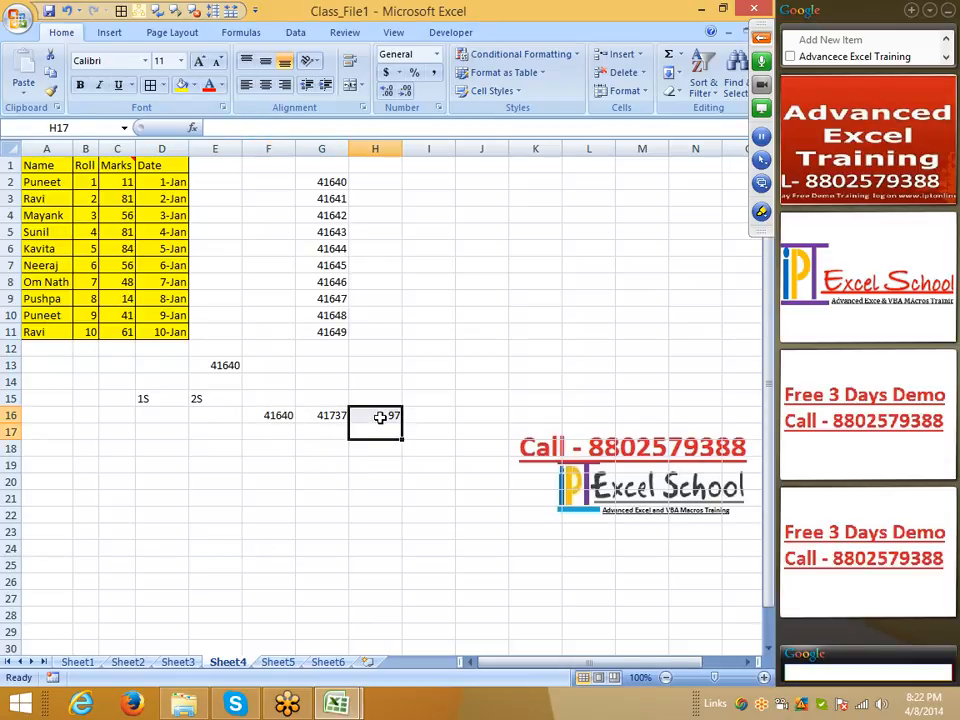
{"action": "left_click", "coordinate": [380, 417]}
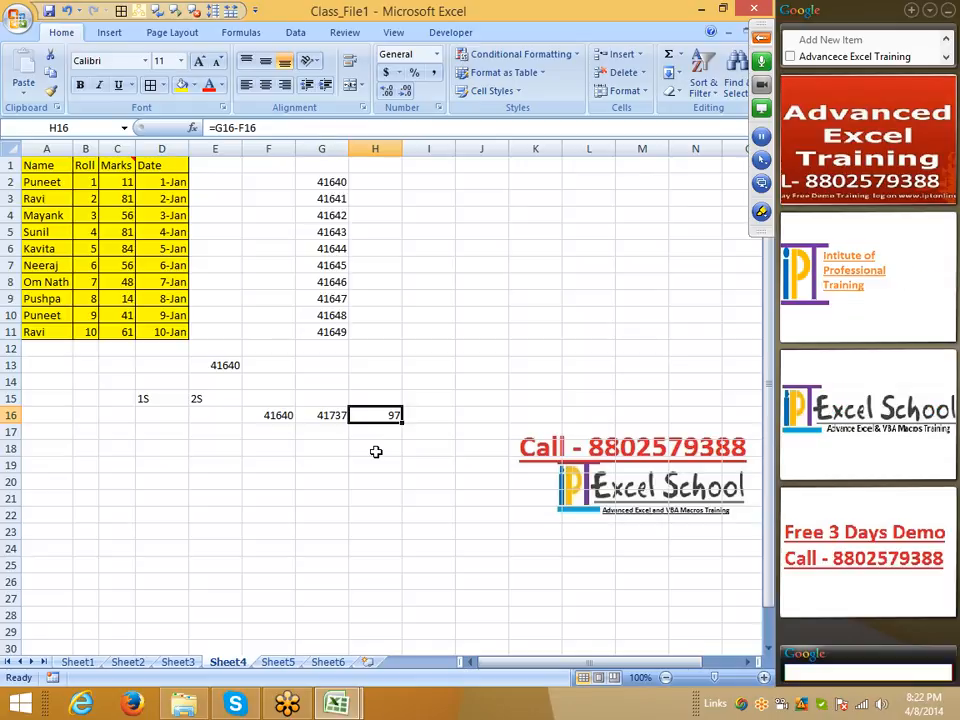
Clear the contents of the scratch range C13:H18
{"action": "left_click_drag", "start_coordinate": [115, 362], "coordinate": [396, 456]}
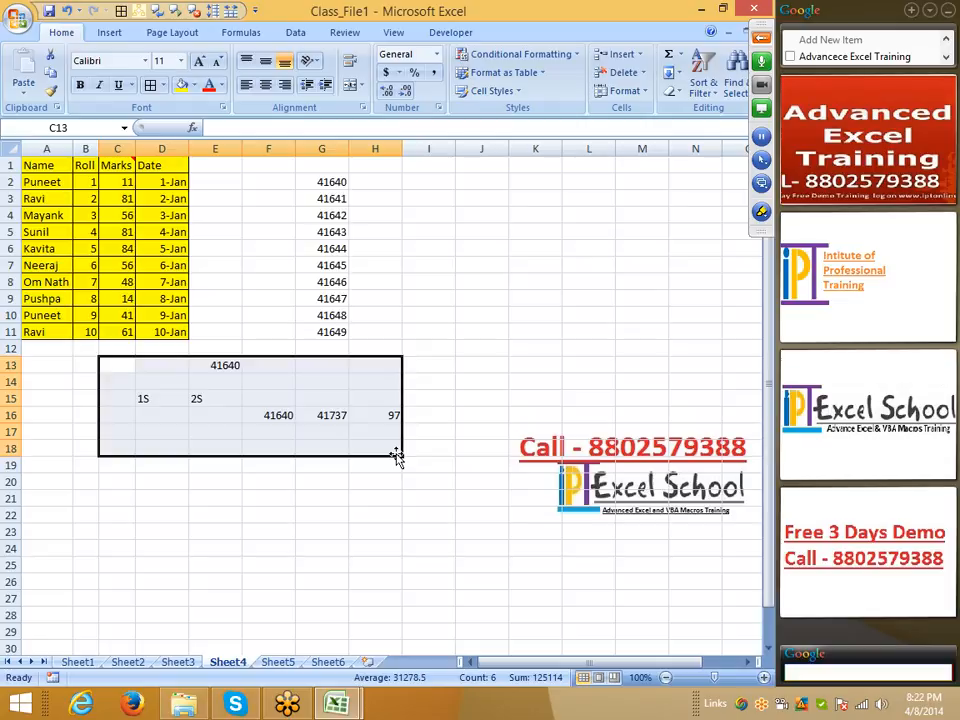
{"action": "key", "text": "Delete"}
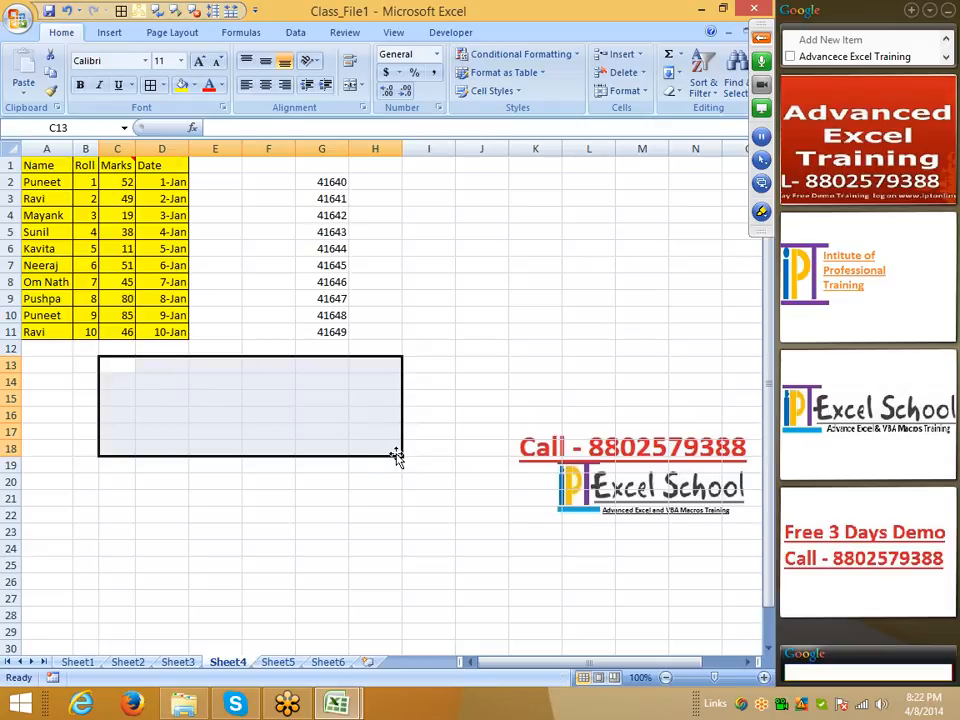
{"action": "left_click", "coordinate": [345, 466]}
{"action": "left_click", "coordinate": [304, 514]}
Copy the dates in D2:D11 and choose the Values and number formats option in Paste Special for cell H2
{"action": "left_click_drag", "start_coordinate": [166, 182], "coordinate": [162, 331]}
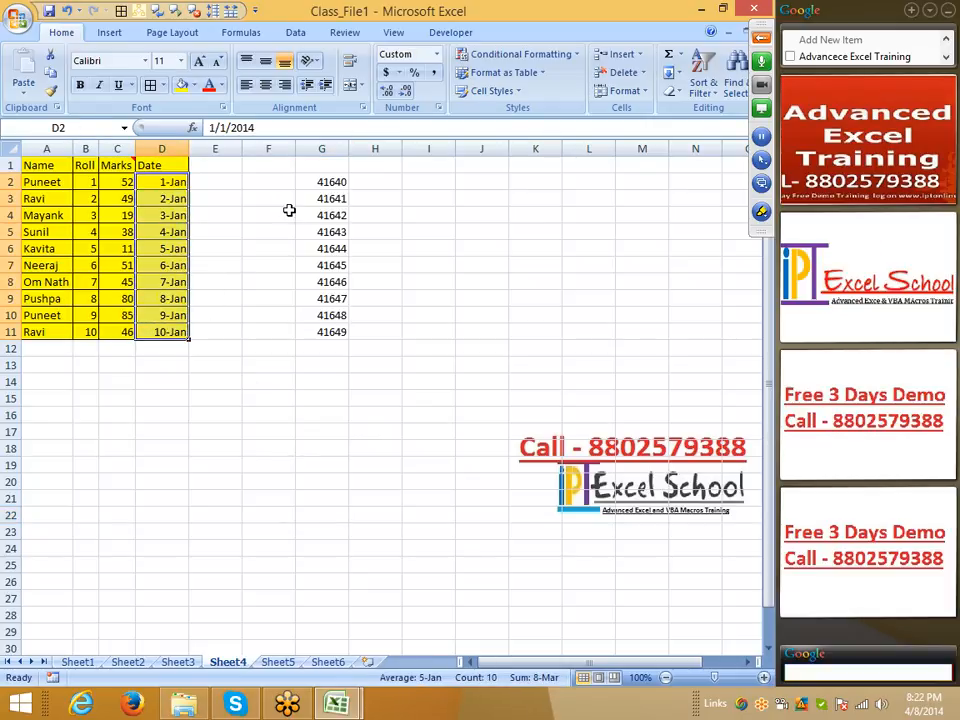
{"action": "key", "text": "ctrl+c"}
{"action": "left_click_drag", "start_coordinate": [326, 182], "coordinate": [304, 327]}
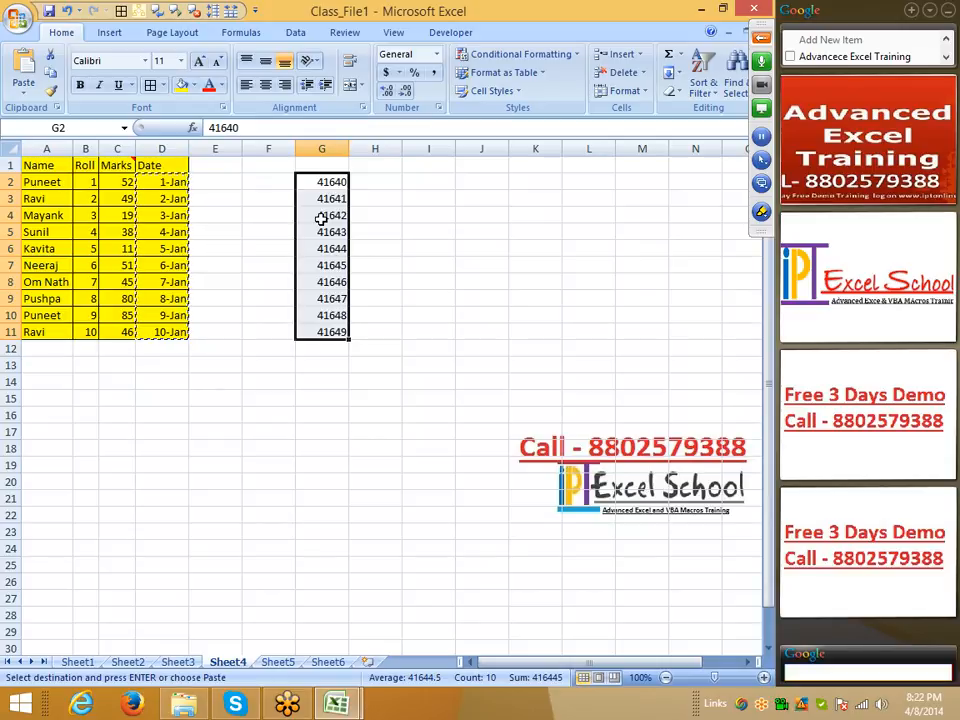
{"action": "left_click", "coordinate": [381, 180]}
{"action": "right_click", "coordinate": [383, 182]}
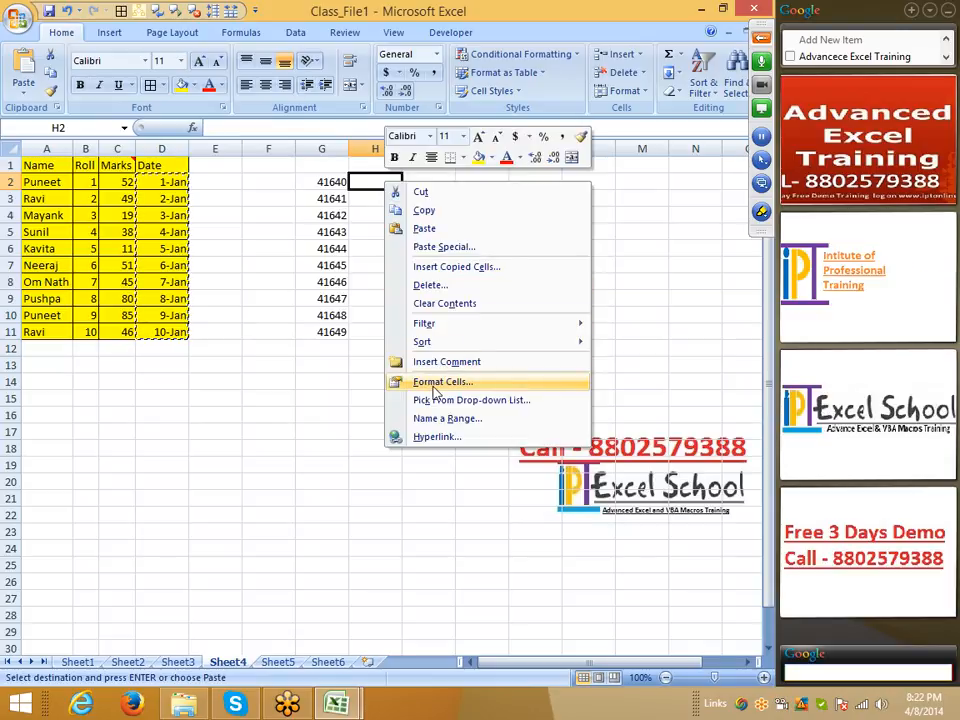
{"action": "left_click", "coordinate": [440, 250]}
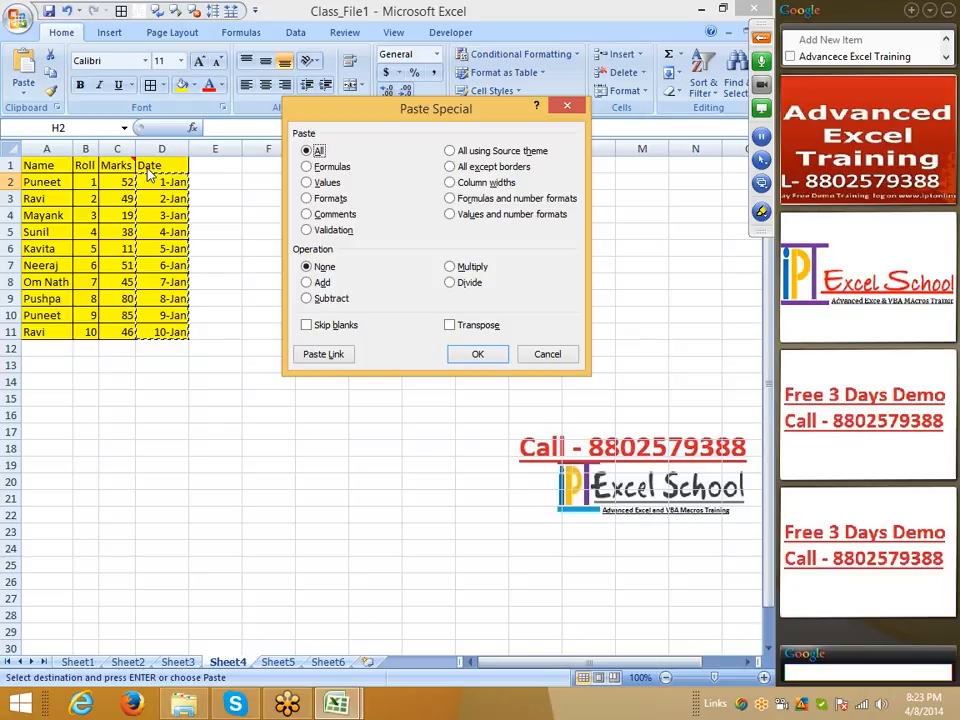
{"action": "left_click", "coordinate": [472, 215]}
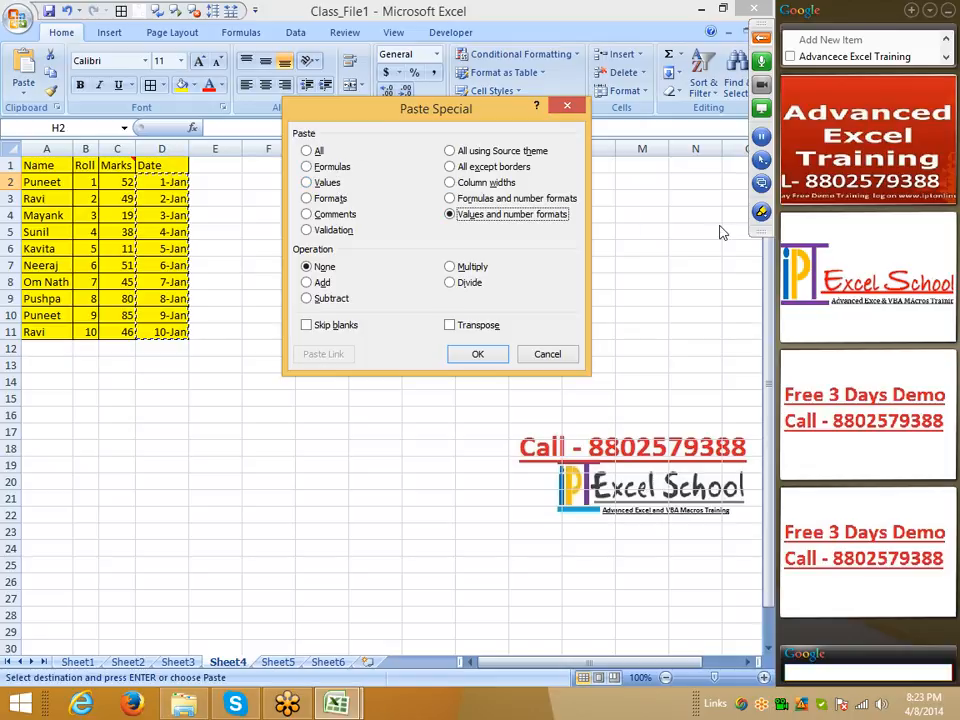
Mark the Formulas and Values options and circle the two number formats options with the annotation pen, then return to non-drawing mode
{"action": "left_click", "coordinate": [761, 213]}
{"action": "left_click", "coordinate": [660, 250]}
{"action": "mouse_move", "coordinate": [340, 162]}
{"action": "left_mouse_down"}
{"action": "mouse_move", "coordinate": [363, 171]}
{"action": "mouse_move", "coordinate": [350, 188]}
{"action": "left_mouse_up"}
{"action": "mouse_move", "coordinate": [563, 195]}
{"action": "left_mouse_down"}
{"action": "mouse_move", "coordinate": [592, 205]}
{"action": "mouse_move", "coordinate": [586, 228]}
{"action": "mouse_move", "coordinate": [470, 232]}
{"action": "mouse_move", "coordinate": [479, 199]}
{"action": "left_mouse_up"}
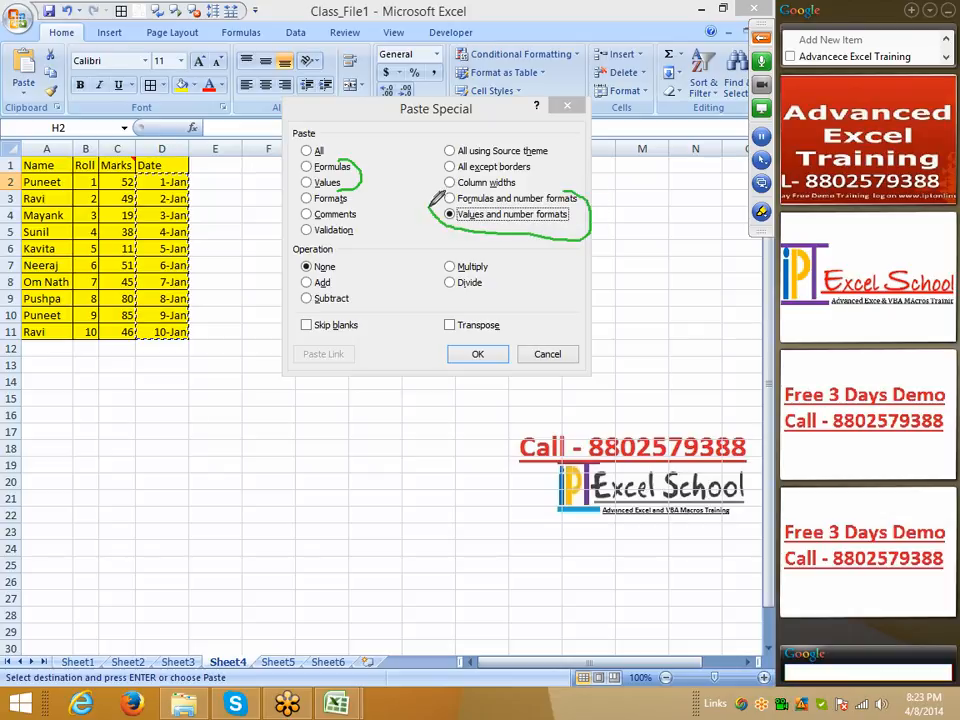
{"action": "right_click", "coordinate": [466, 241]}
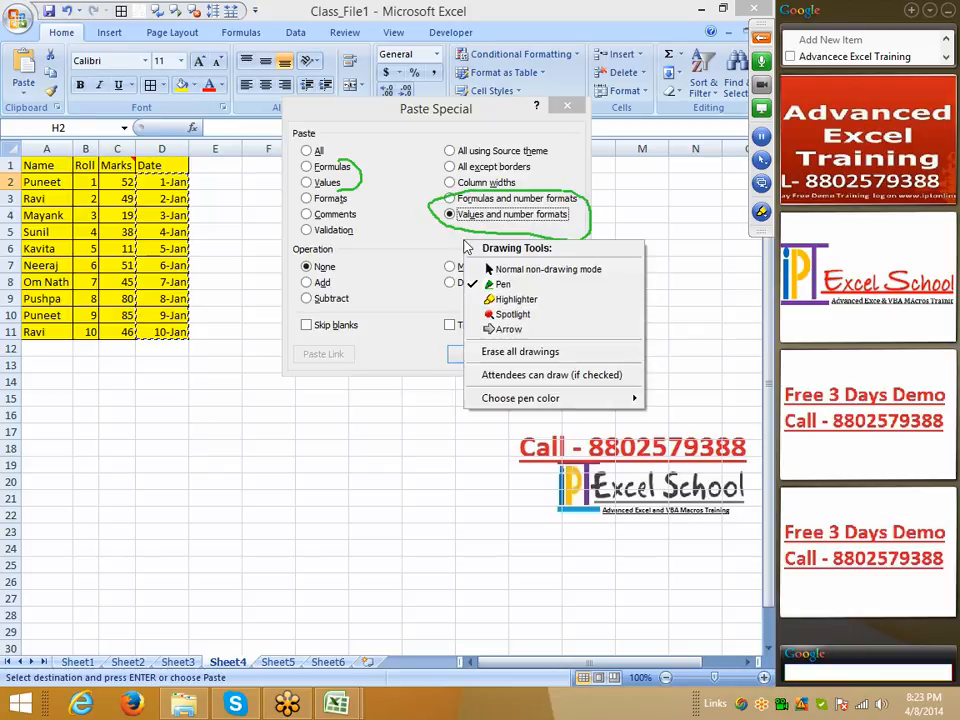
{"action": "left_click", "coordinate": [498, 268]}
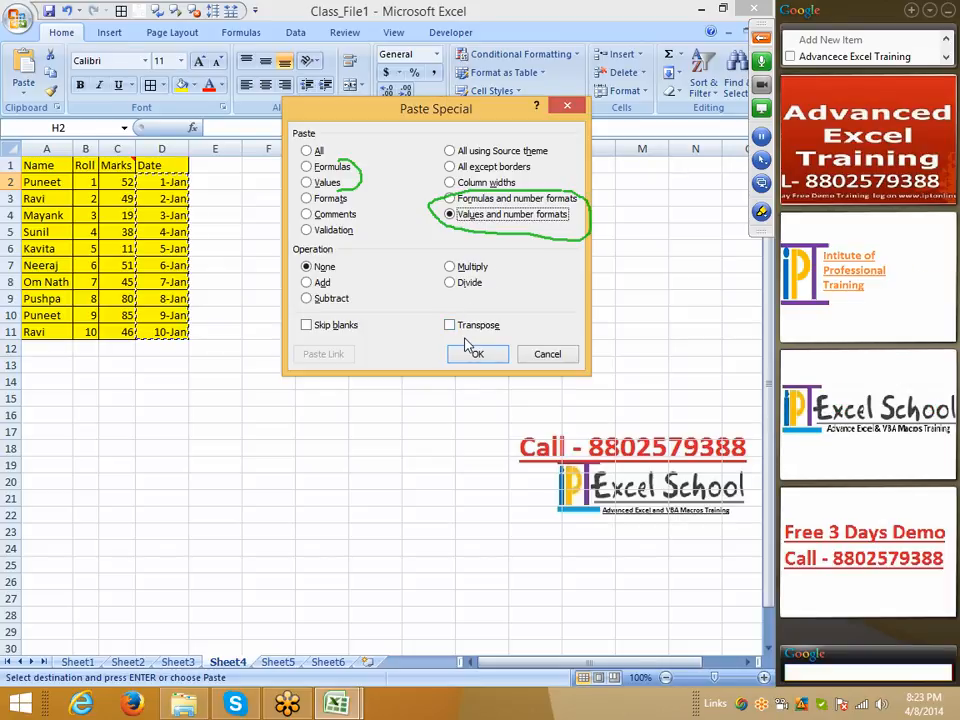
Paste the dates with their number formats into H2:H11 and erase all annotation drawings
{"action": "left_click", "coordinate": [476, 353]}
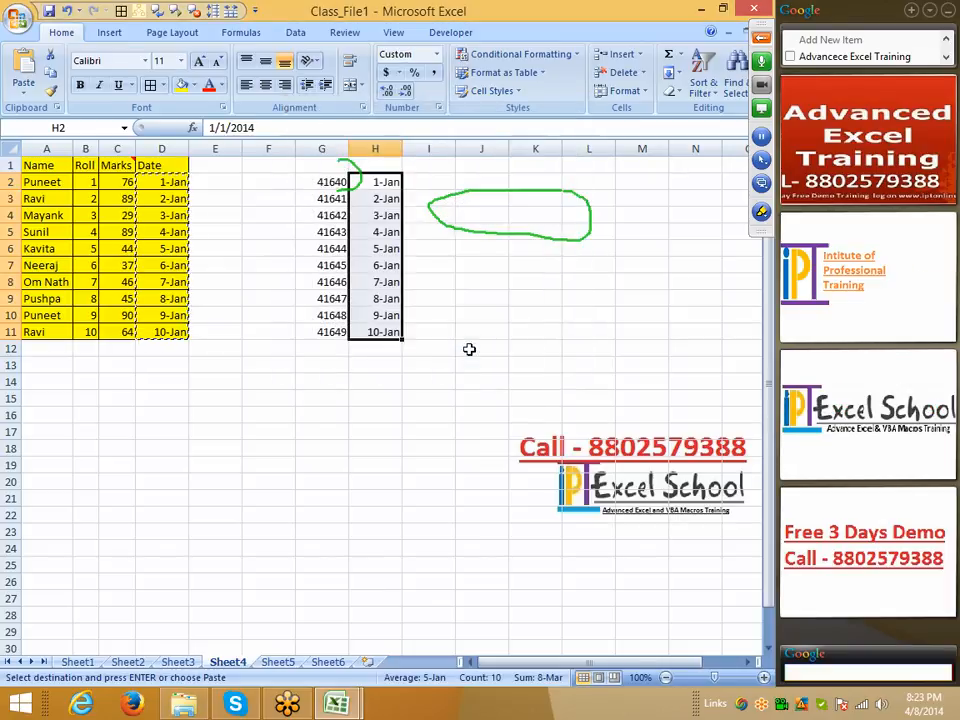
{"action": "left_click", "coordinate": [763, 220]}
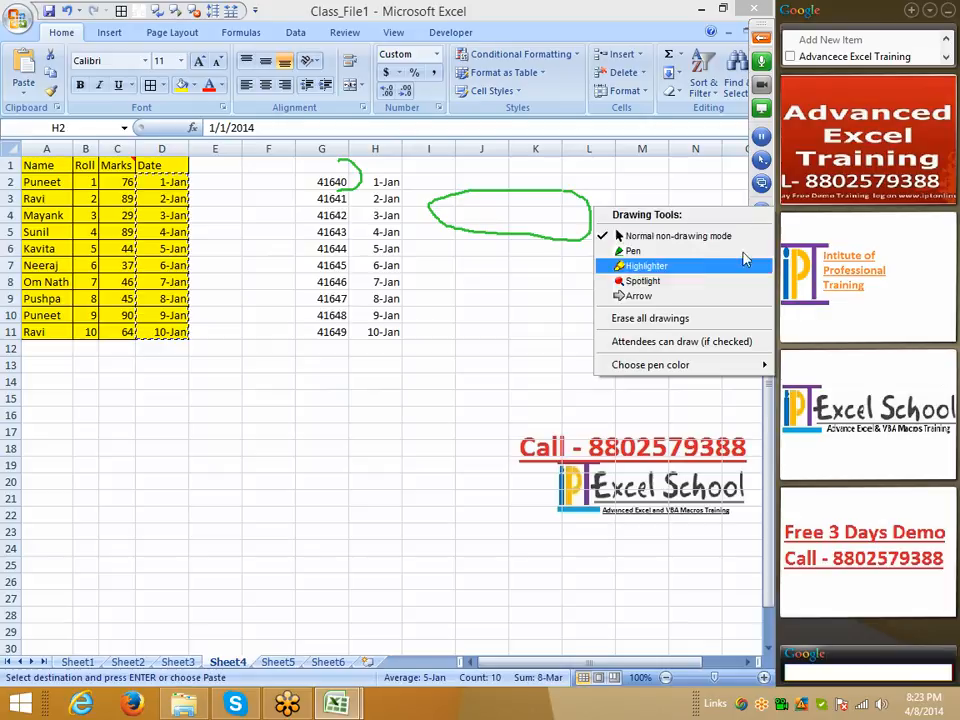
{"action": "left_click", "coordinate": [660, 318]}
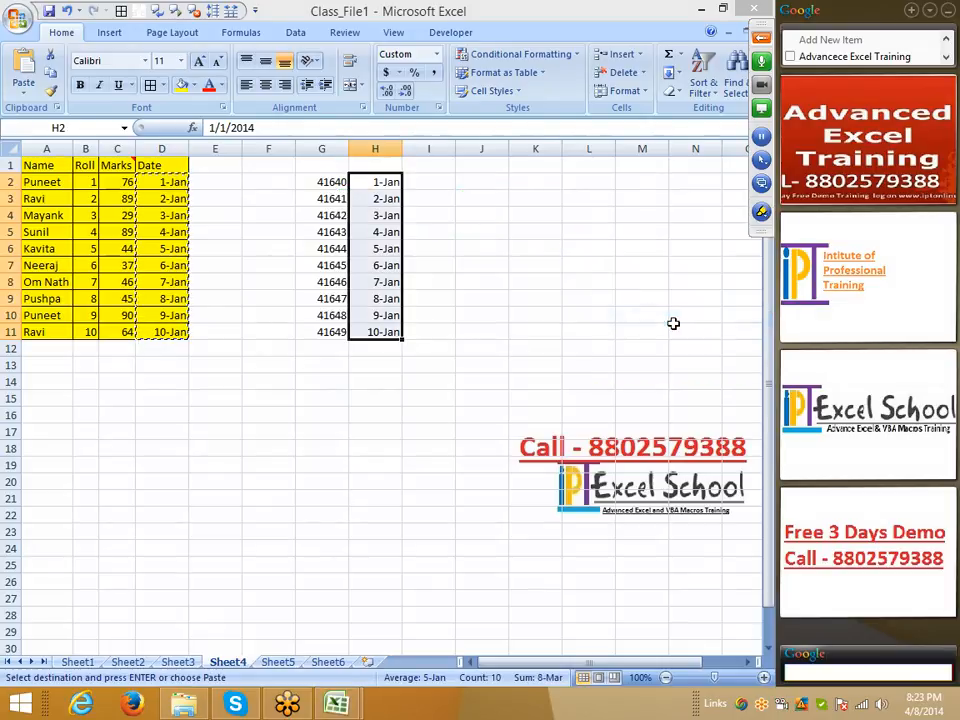
{"action": "left_click", "coordinate": [539, 261]}
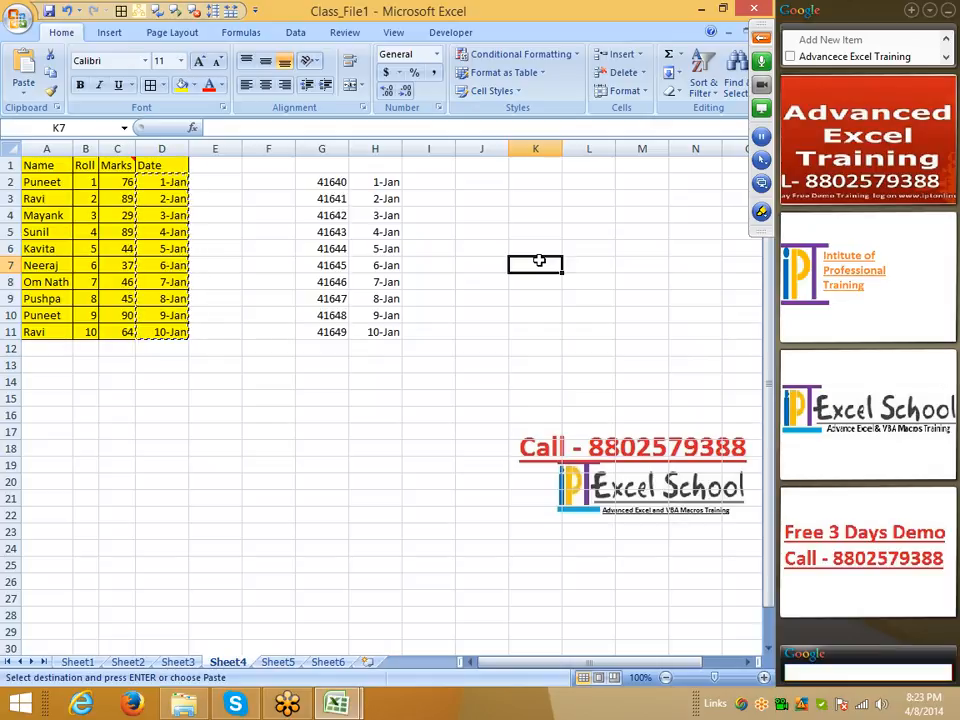
Clear the contents of the pasted range G1:I12
{"action": "left_click_drag", "start_coordinate": [316, 164], "coordinate": [404, 342]}
{"action": "key", "text": "Delete"}
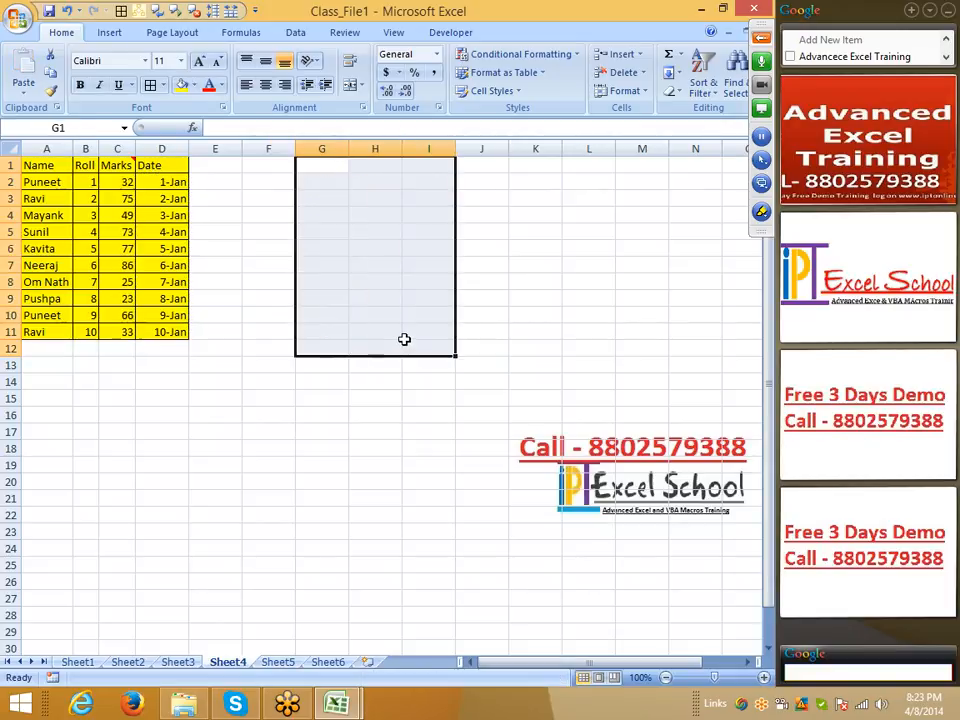
{"action": "left_click", "coordinate": [259, 334]}
{"action": "left_click", "coordinate": [267, 300]}
Enter 20 in G6 and 25 in H6, and set H6 to General number format
{"action": "left_click", "coordinate": [297, 254]}
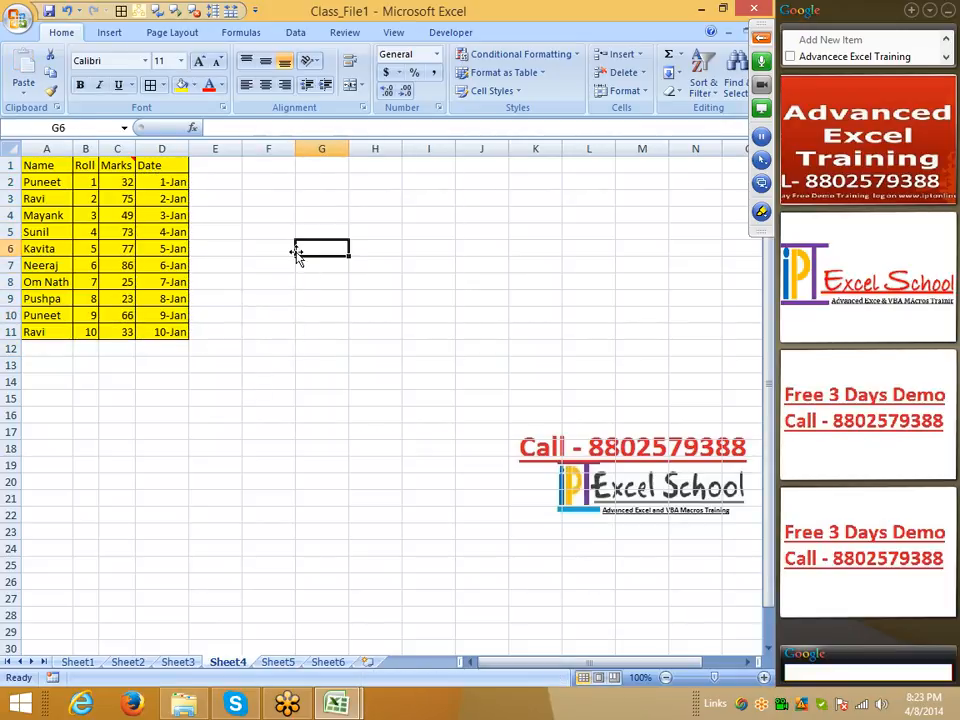
{"action": "type", "text": "20"}
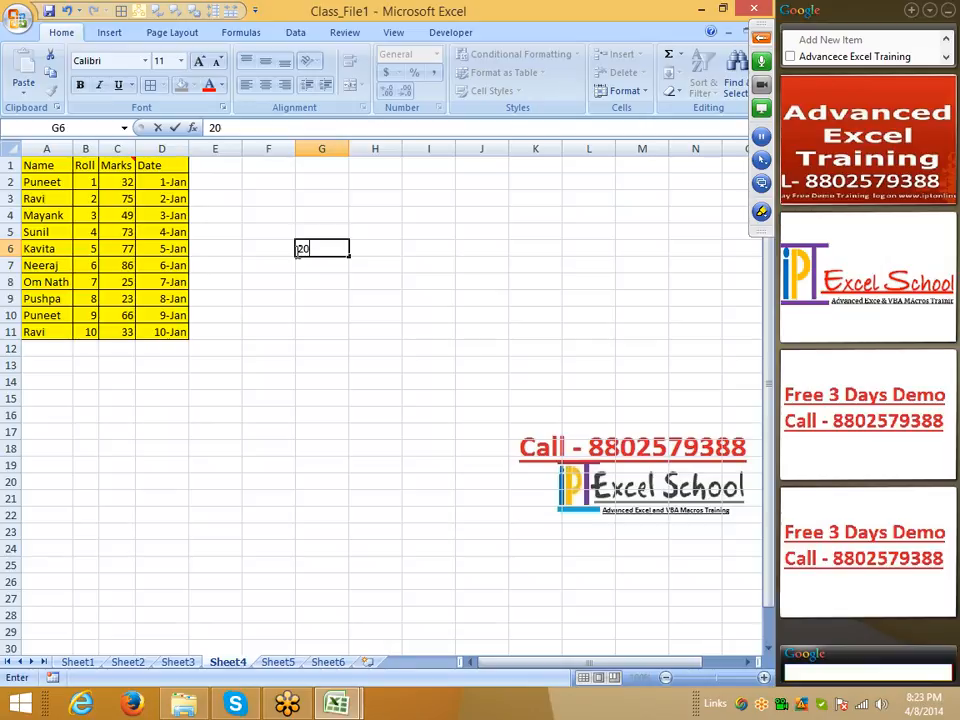
{"action": "key", "text": "Tab"}
{"action": "type", "text": "25"}
{"action": "key", "text": "Tab"}
{"action": "key", "text": "Left"}
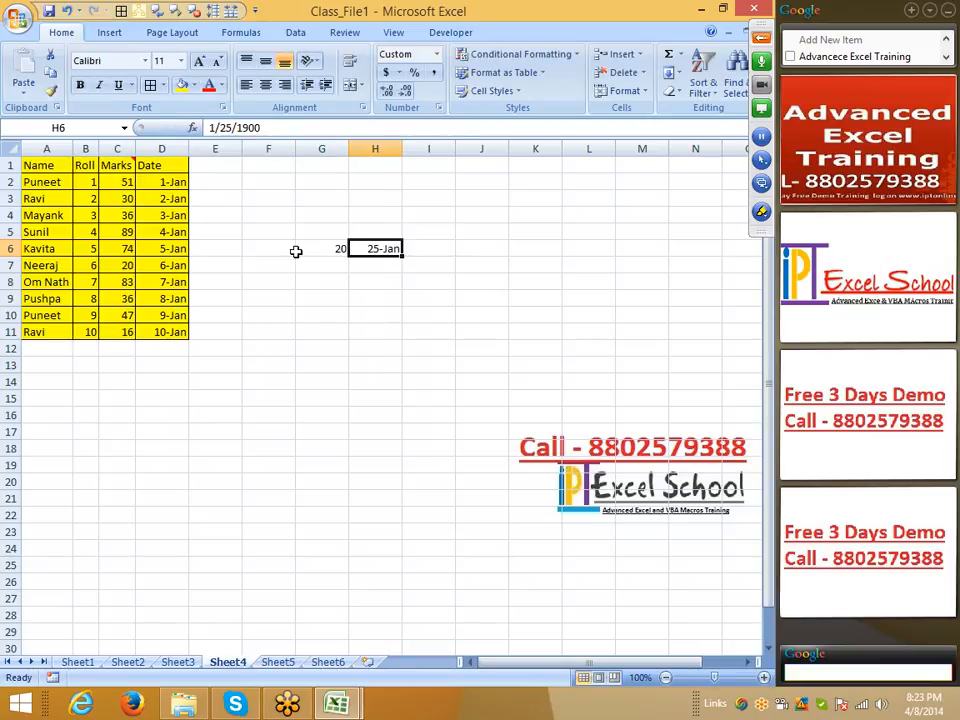
{"action": "key", "text": "ctrl+shift+asciitilde"}
Copy G6 and paste it onto H6 using Paste Special with the Add operation
{"action": "left_click", "coordinate": [297, 252]}
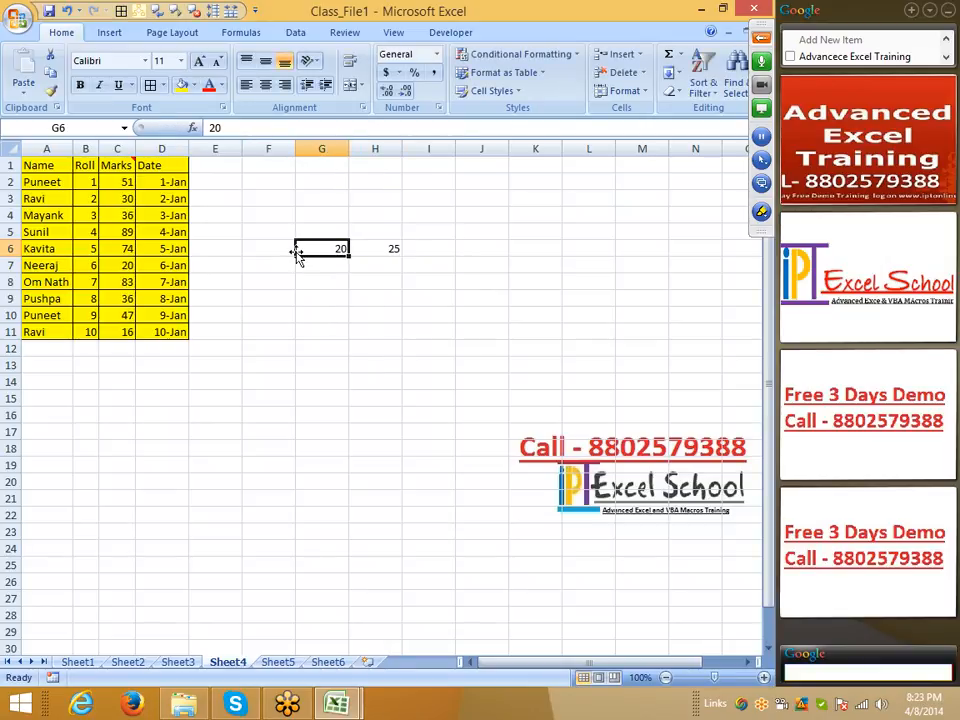
{"action": "key", "text": "ctrl+c"}
{"action": "key", "text": "Right"}
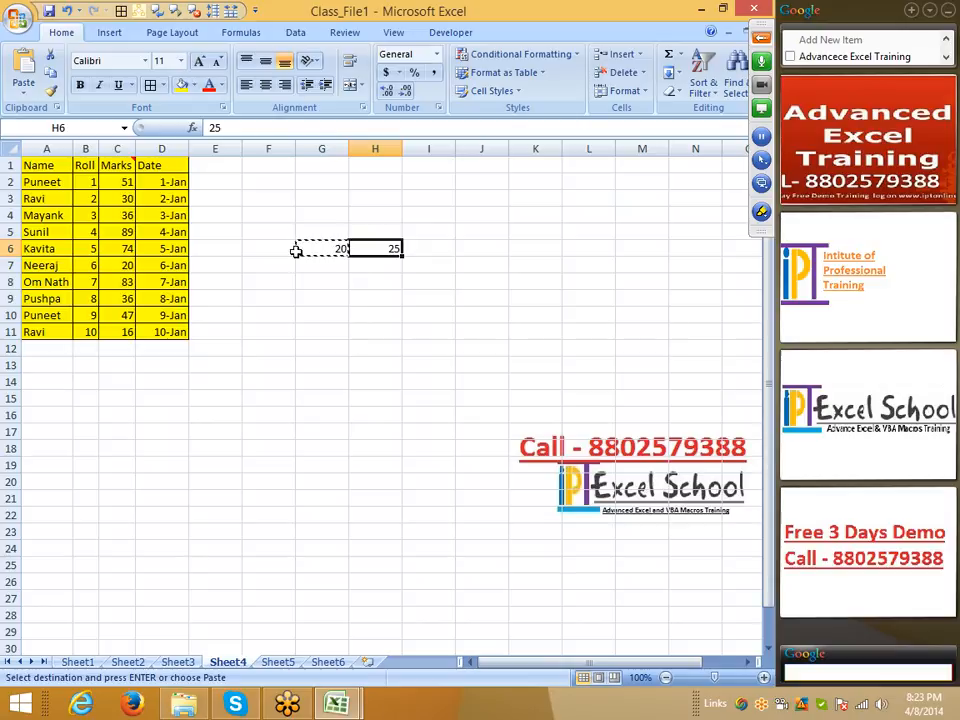
{"action": "right_click", "coordinate": [377, 247]}
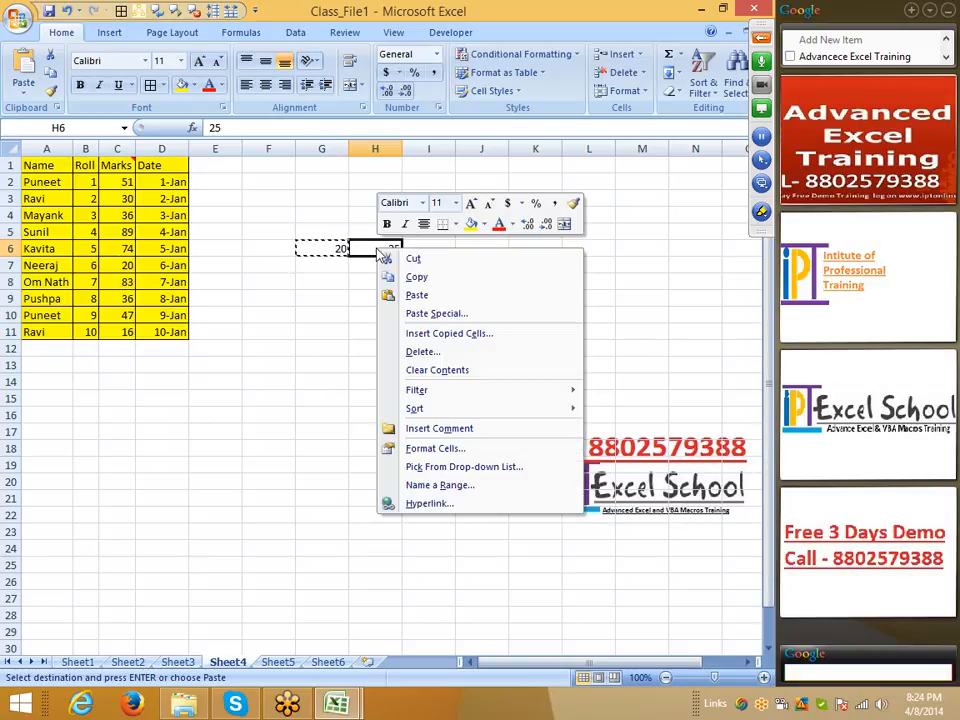
{"action": "left_click", "coordinate": [414, 314]}
{"action": "left_click_drag", "start_coordinate": [363, 187], "coordinate": [529, 70]}
{"action": "left_click", "coordinate": [464, 233]}
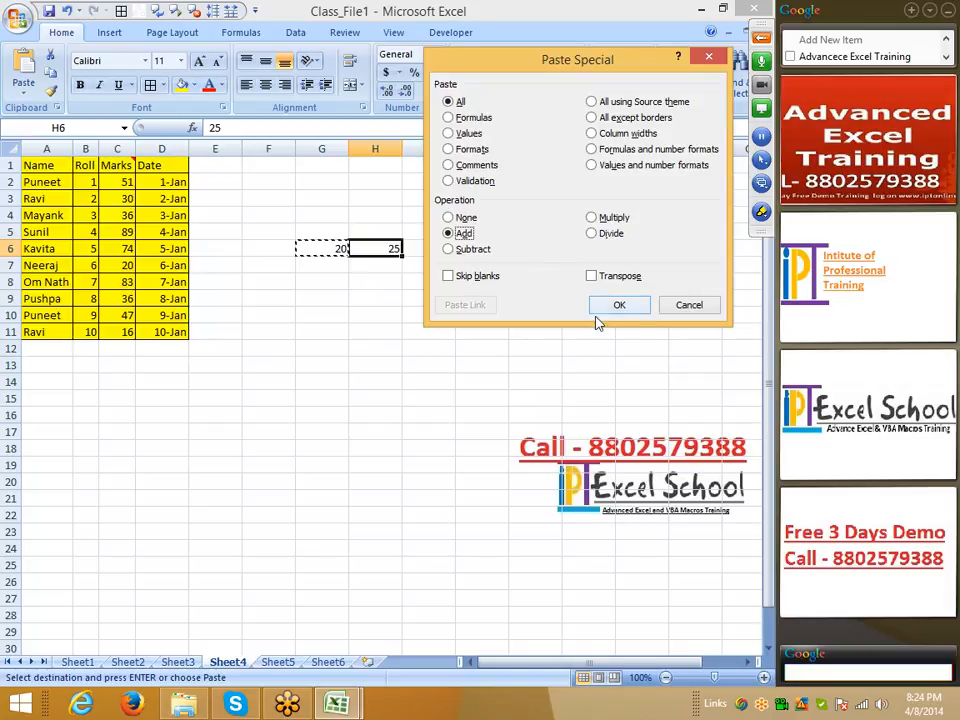
{"action": "left_click", "coordinate": [627, 305]}
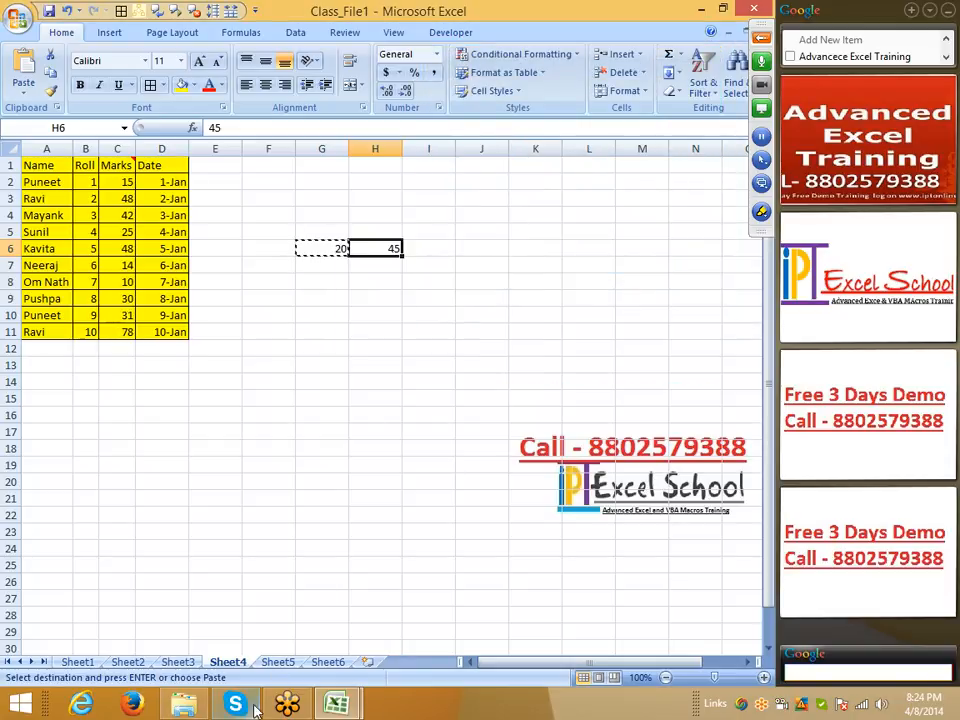
On Sheet5, enter the header P-1 in A4 and fill the series across to P-12 in L4
{"action": "left_click", "coordinate": [276, 662]}
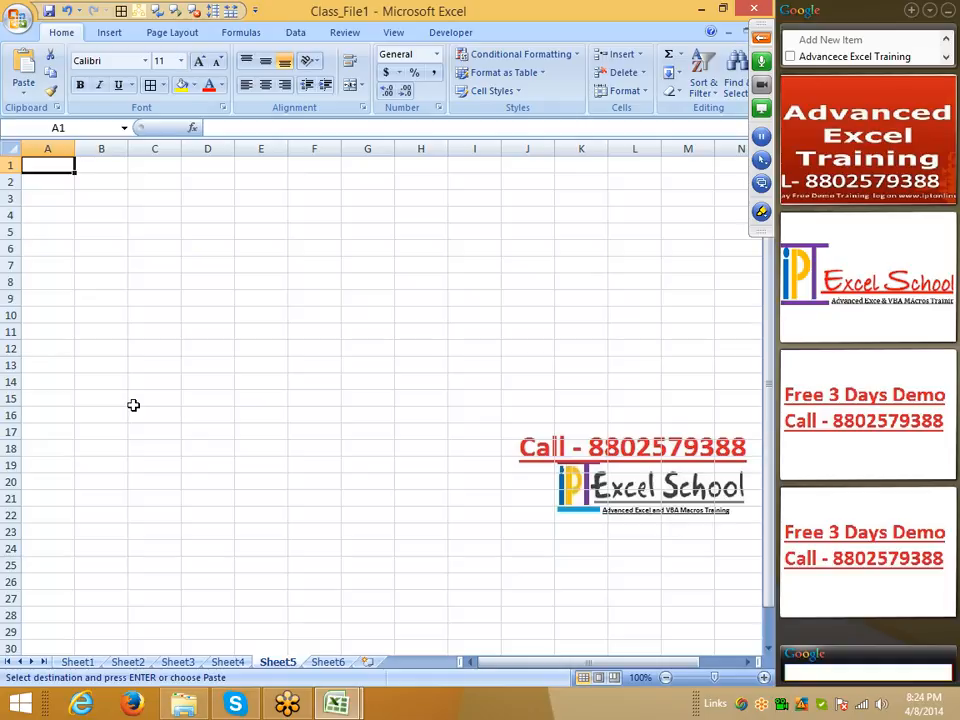
{"action": "key", "text": "Down"}
{"action": "key", "text": "Down"}
{"action": "key", "text": "Down"}
{"action": "key", "text": "Down"}
{"action": "key", "text": "Up"}
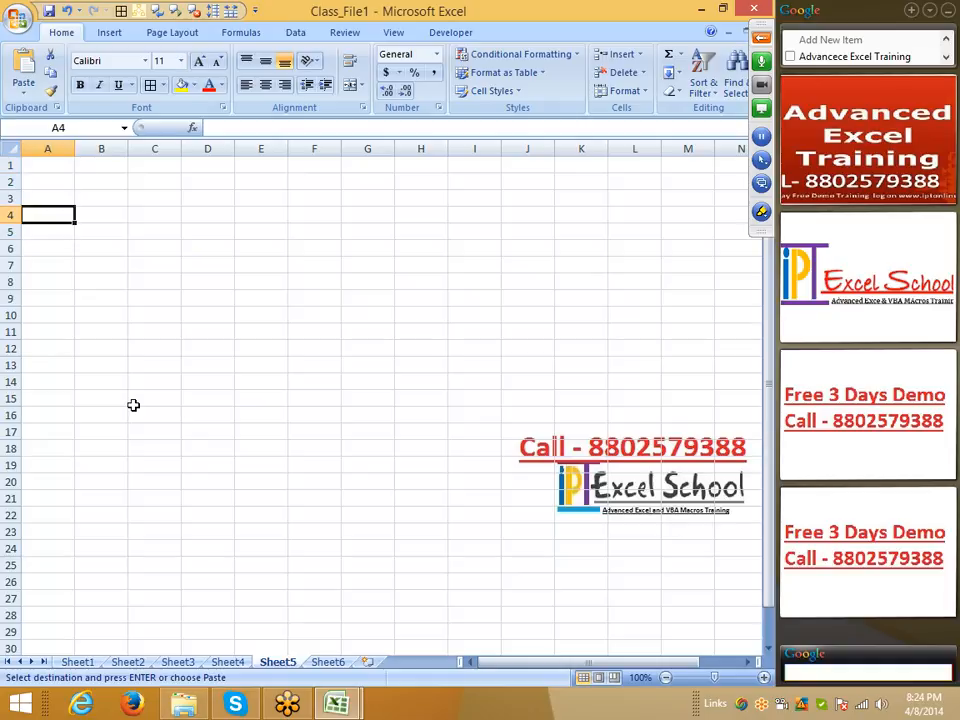
{"action": "type", "text": "P-1"}
{"action": "key", "text": "Return"}
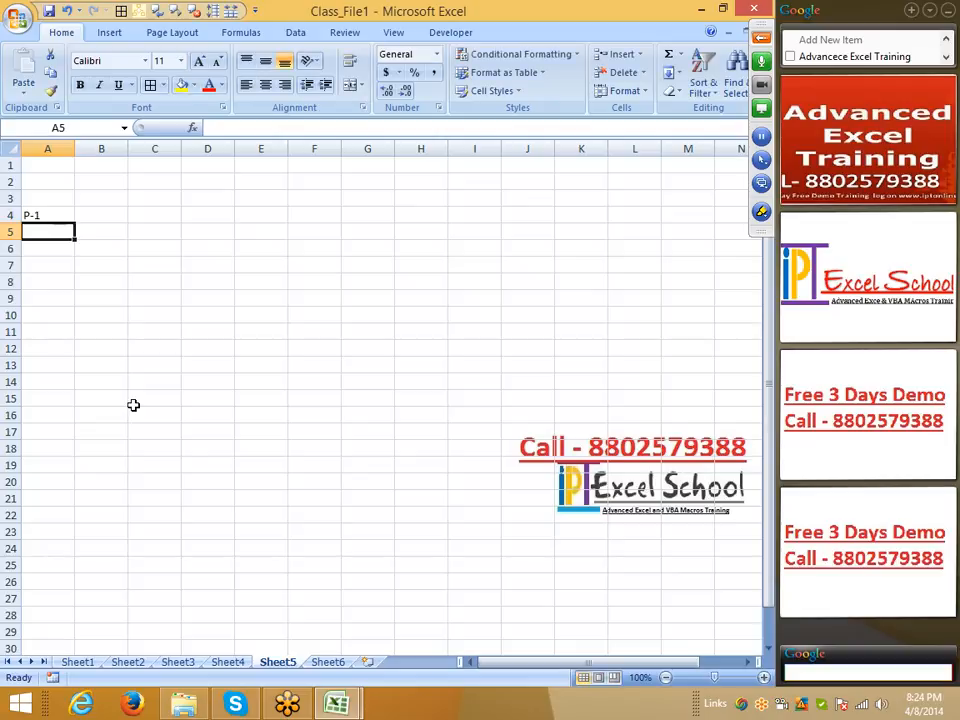
{"action": "left_click", "coordinate": [66, 214]}
{"action": "left_click_drag", "start_coordinate": [74, 223], "coordinate": [634, 229]}
{"action": "left_click", "coordinate": [425, 282]}
Enter the formula =RANDBETWEEN(10,90) in cell A5
{"action": "left_click", "coordinate": [33, 231]}
{"action": "type", "text": "=ra"}
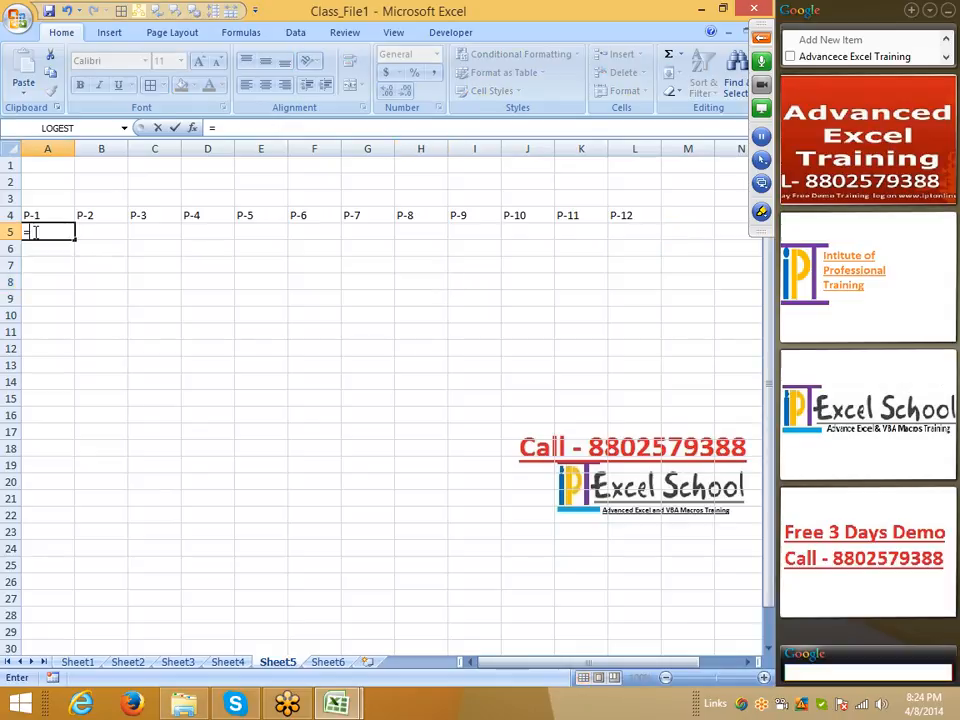
{"action": "key", "text": "Down"}
{"action": "key", "text": "Down"}
{"action": "key", "text": "Down"}
{"action": "key", "text": "Up"}
{"action": "key", "text": "Tab"}
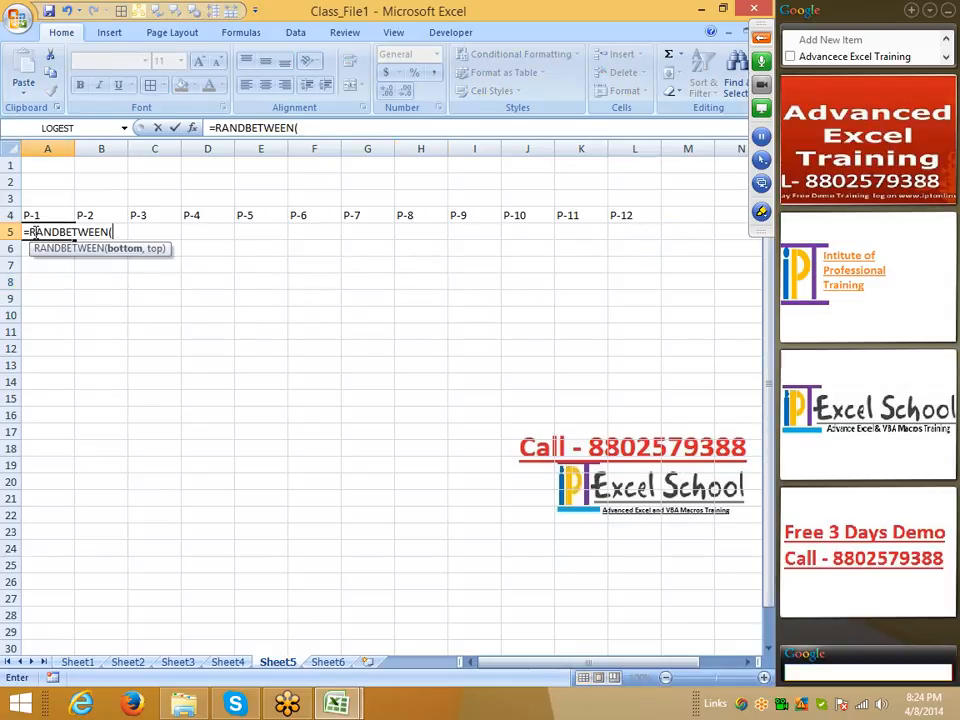
{"action": "type", "text": "10,90"}
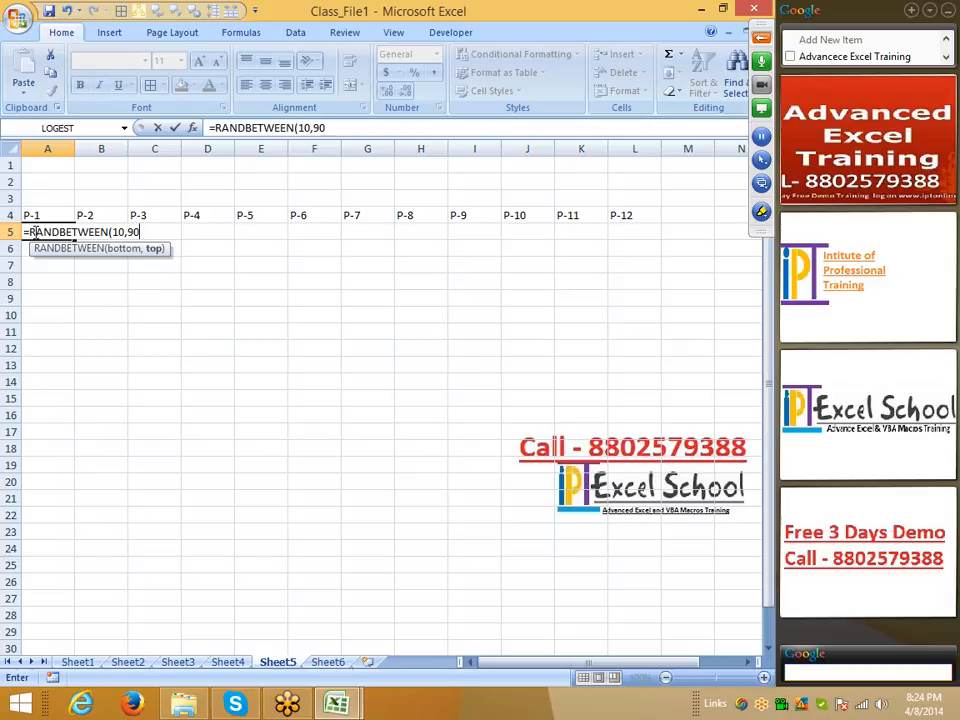
{"action": "key", "text": "Return"}
Fill the random number formula from A5 across row 5 to column L
{"action": "key", "text": "Up"}
{"action": "key", "text": "Up"}
{"action": "key", "text": "Up"}
{"action": "key", "text": "Down"}
{"action": "key", "text": "ctrl+Right"}
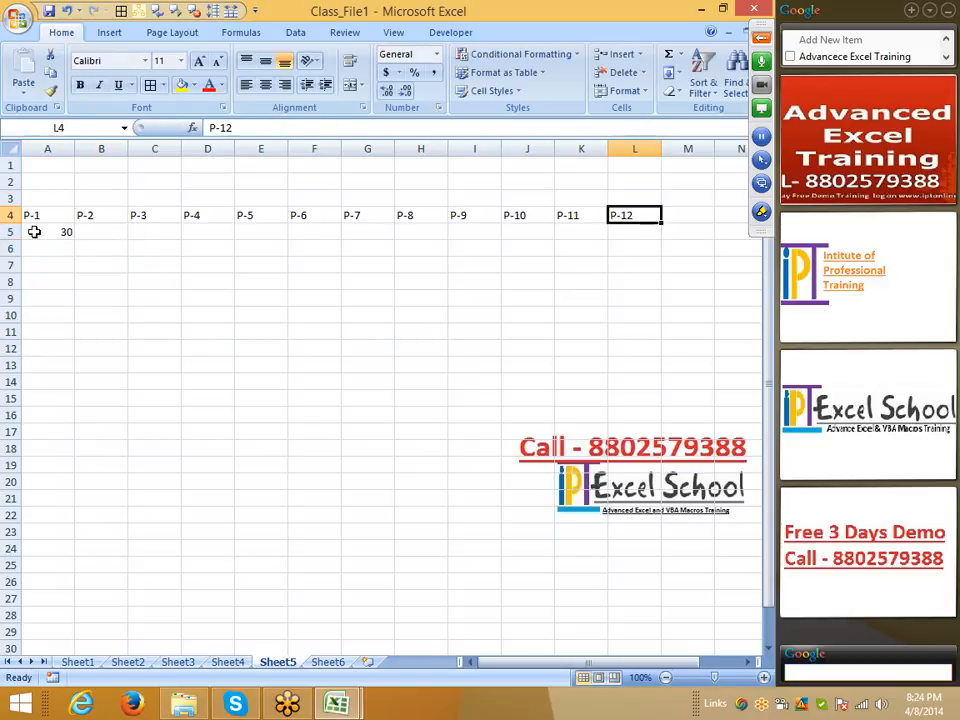
{"action": "key", "text": "Down"}
{"action": "key", "text": "ctrl+shift+Left"}
{"action": "key", "text": "ctrl+r"}
Fill the formulas in row 5 down through row 16 for all twelve columns
{"action": "key", "text": "shift+Down"}
{"action": "key", "text": "shift+Down"}
{"action": "key", "text": "shift+Down"}
{"action": "key", "text": "shift+Down"}
{"action": "key", "text": "shift+Down"}
{"action": "key", "text": "shift+Down"}
{"action": "key", "text": "shift+Down"}
{"action": "key", "text": "shift+Down"}
{"action": "key", "text": "shift+Down"}
{"action": "key", "text": "shift+Down"}
{"action": "key", "text": "shift+Down"}
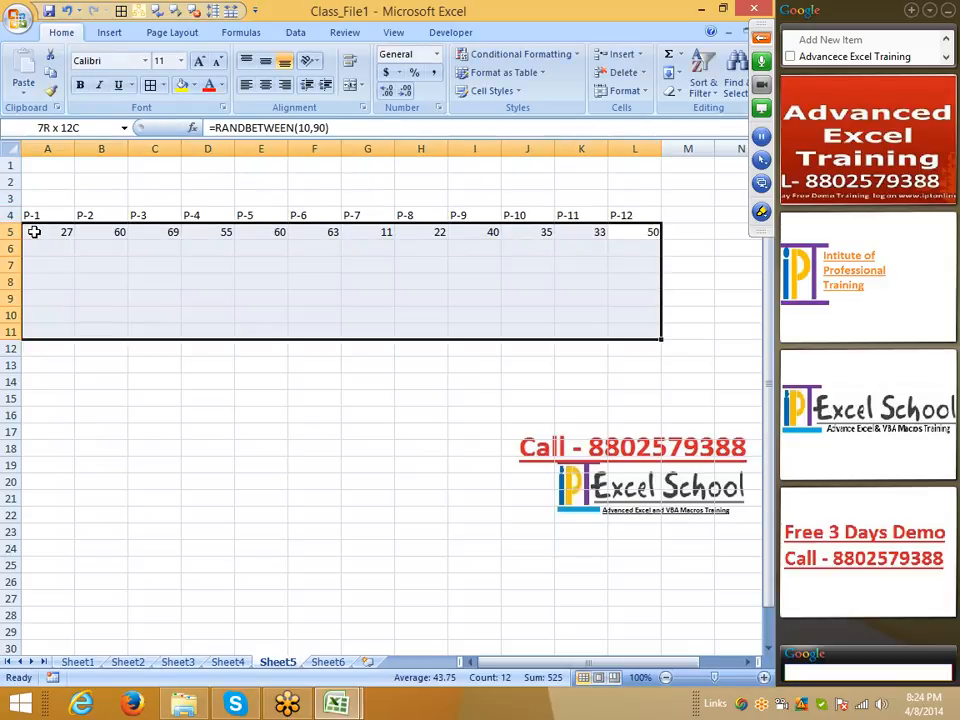
{"action": "key", "text": "ctrl+d"}
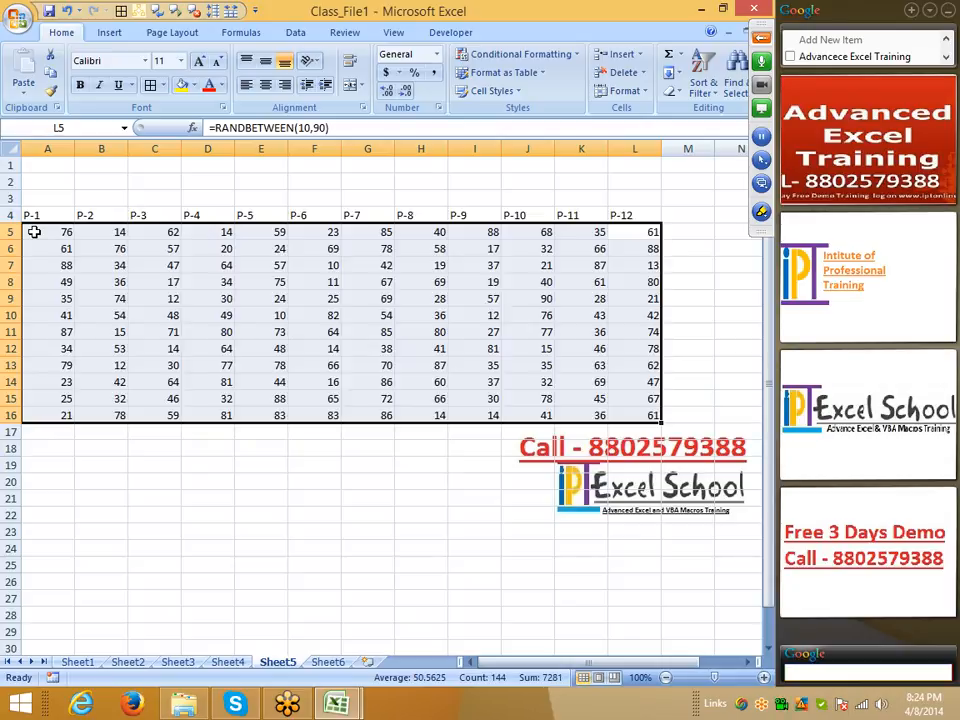
Copy the range A5:L16 and paste it over itself as values to replace the formulas
{"action": "key", "text": "ctrl+c"}
{"action": "left_click", "coordinate": [23, 86]}
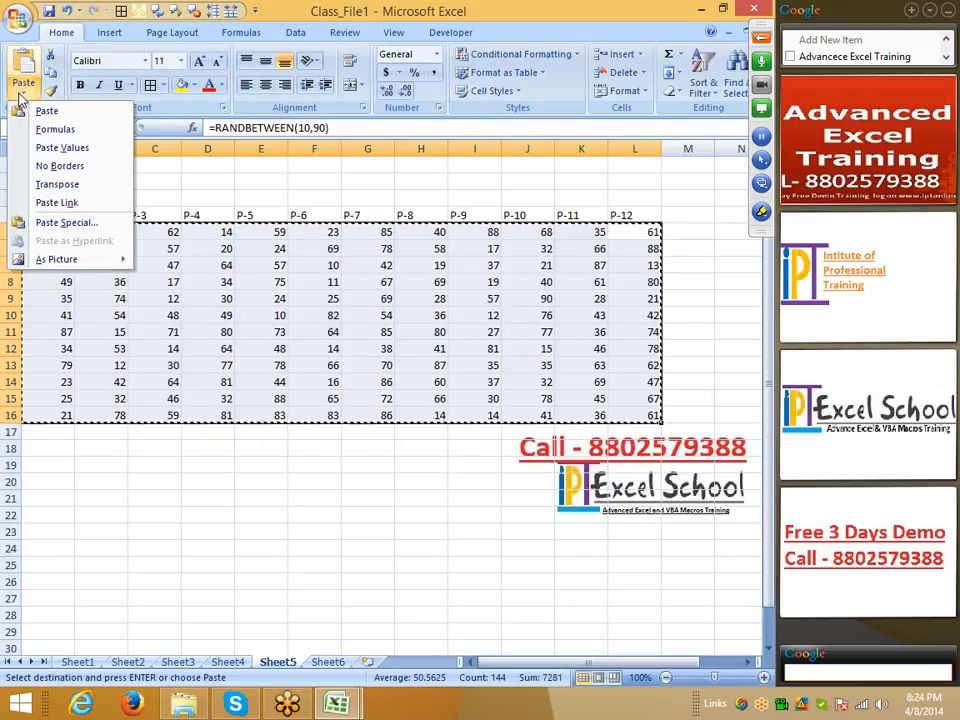
{"action": "left_click", "coordinate": [50, 147]}
Enter the label Target in A1 and select cell B1 beside it
{"action": "left_click", "coordinate": [55, 165]}
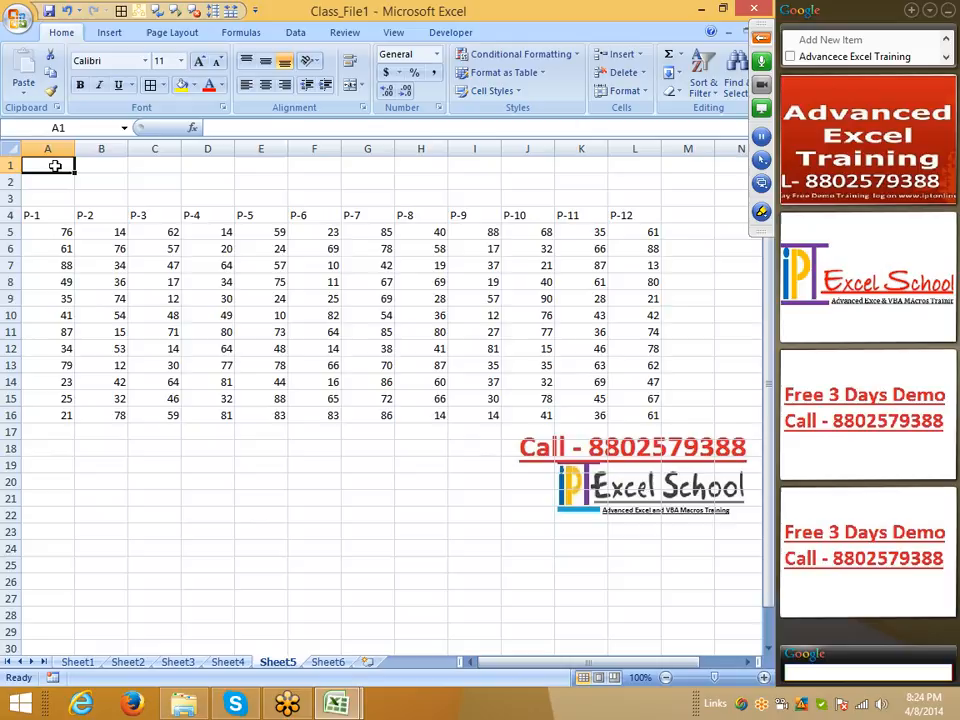
{"action": "type", "text": "Target"}
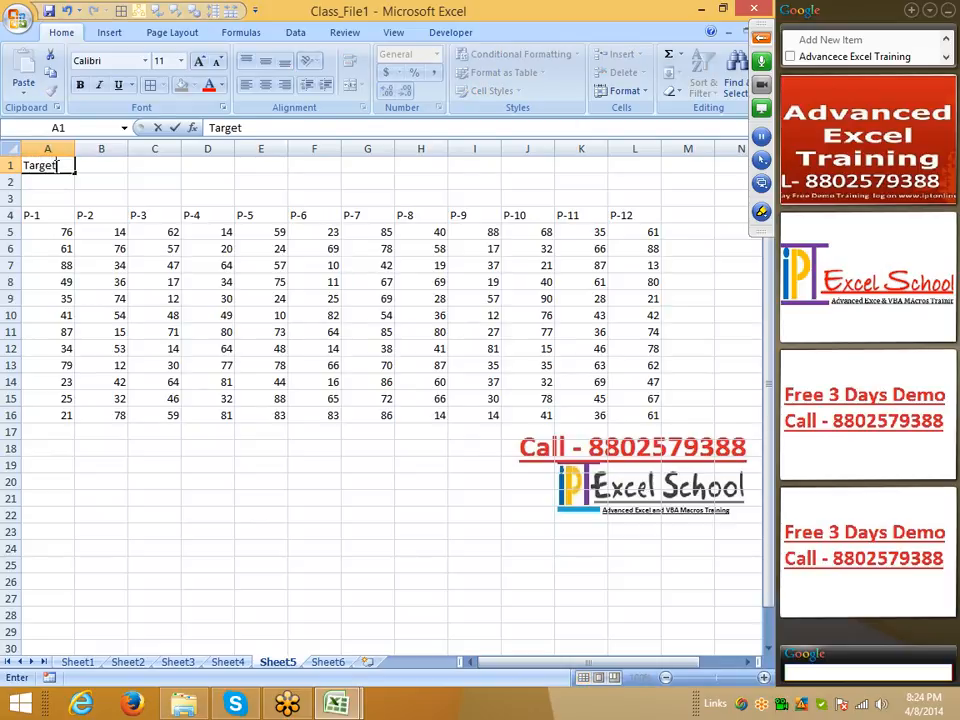
{"action": "key", "text": "Return"}
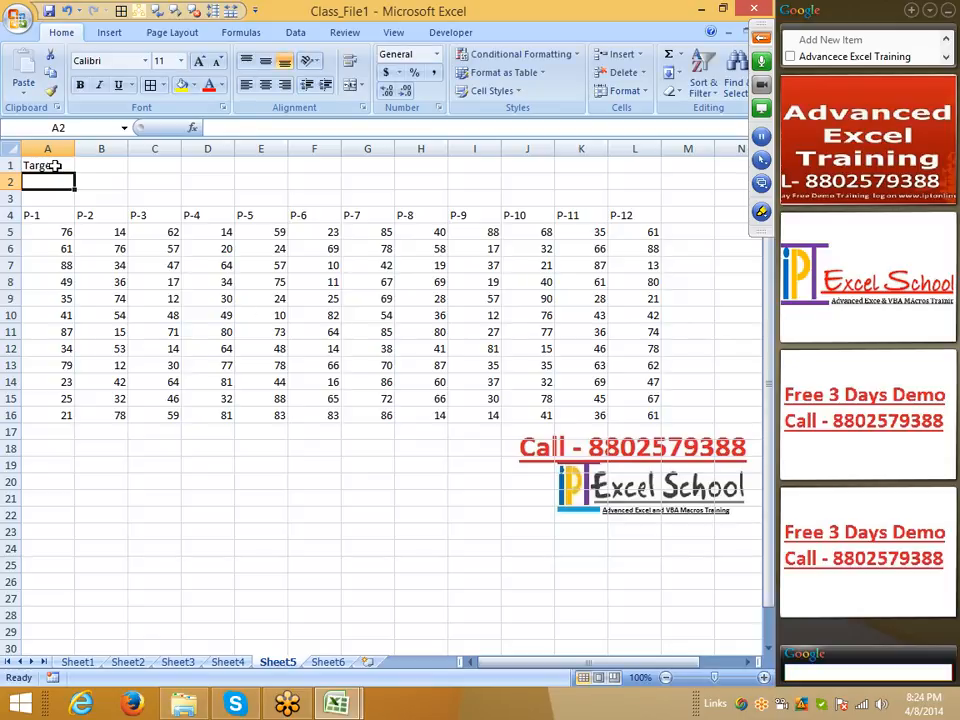
{"action": "left_click_drag", "start_coordinate": [60, 251], "coordinate": [197, 302]}
{"action": "left_click", "coordinate": [100, 169]}
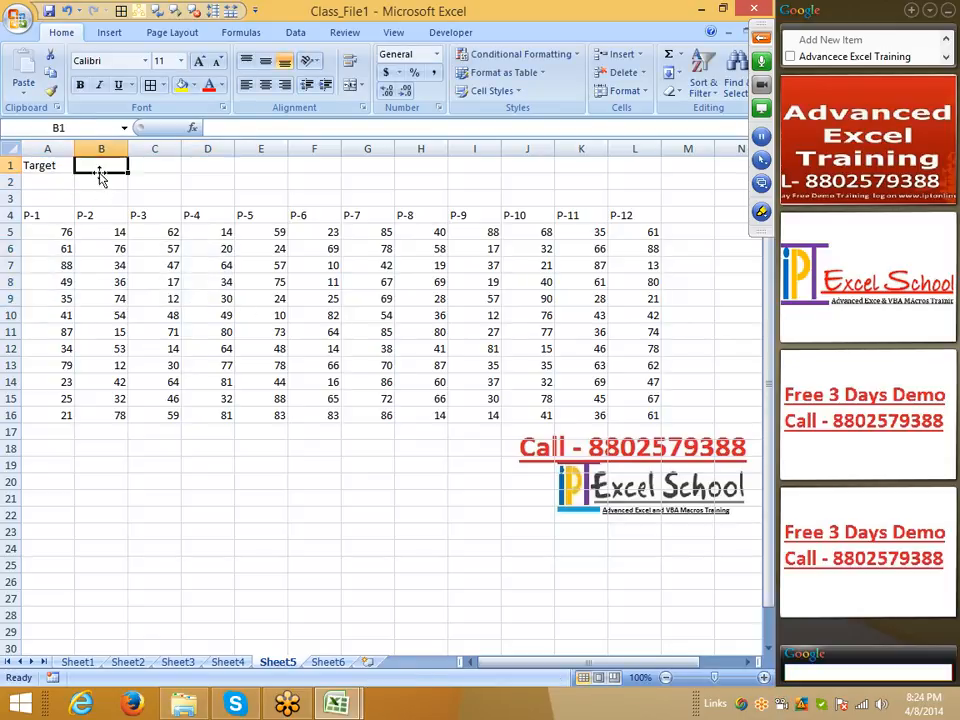
Enter 75 as the target value in B1
{"action": "type", "text": "75"}
{"action": "key", "text": "Return"}
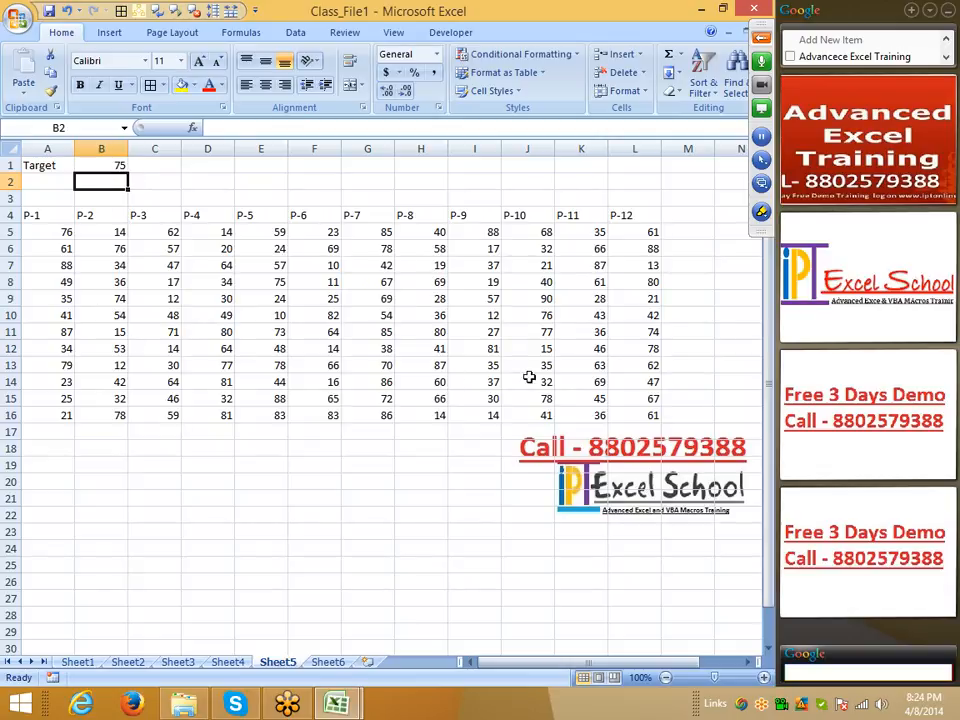
{"action": "left_click_drag", "start_coordinate": [50, 232], "coordinate": [655, 418]}
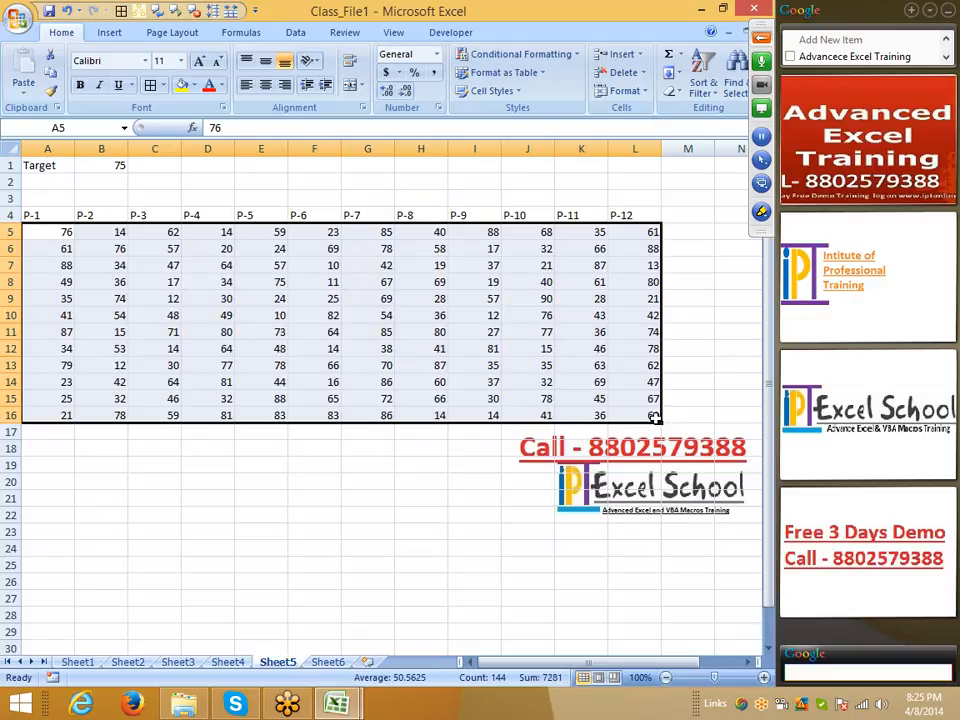
{"action": "left_click", "coordinate": [460, 447]}
{"action": "left_click", "coordinate": [261, 349]}
Insert a blank column before the P-2 column
{"action": "left_click", "coordinate": [99, 148]}
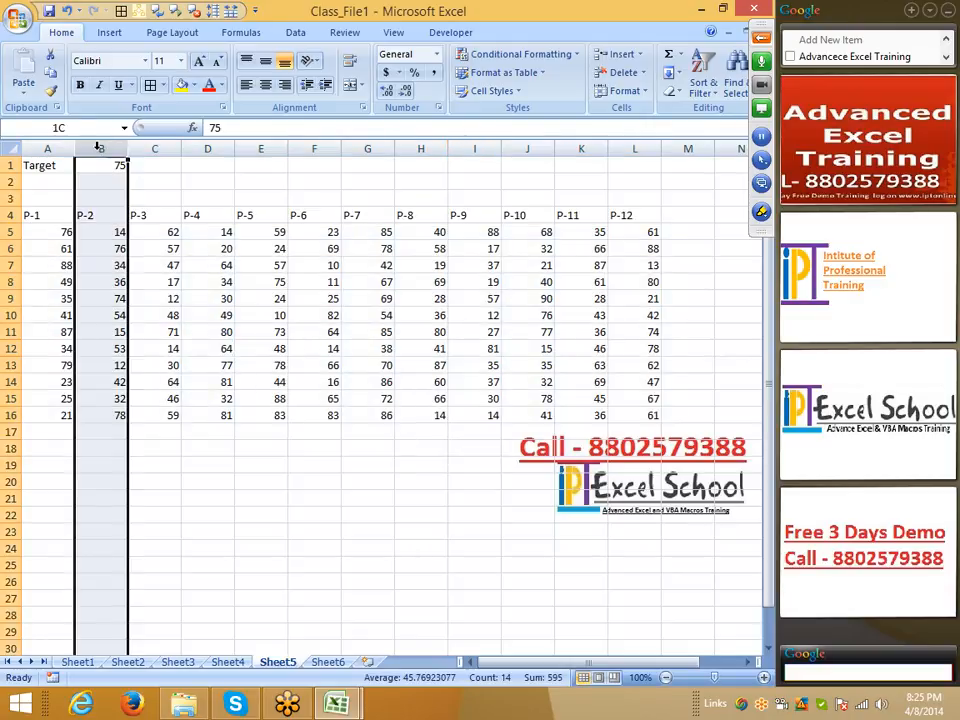
{"action": "right_click", "coordinate": [99, 148]}
{"action": "left_click", "coordinate": [148, 244]}
Enter the formula =A5/75 in B5 and format the cell as a percentage
{"action": "left_click", "coordinate": [108, 231]}
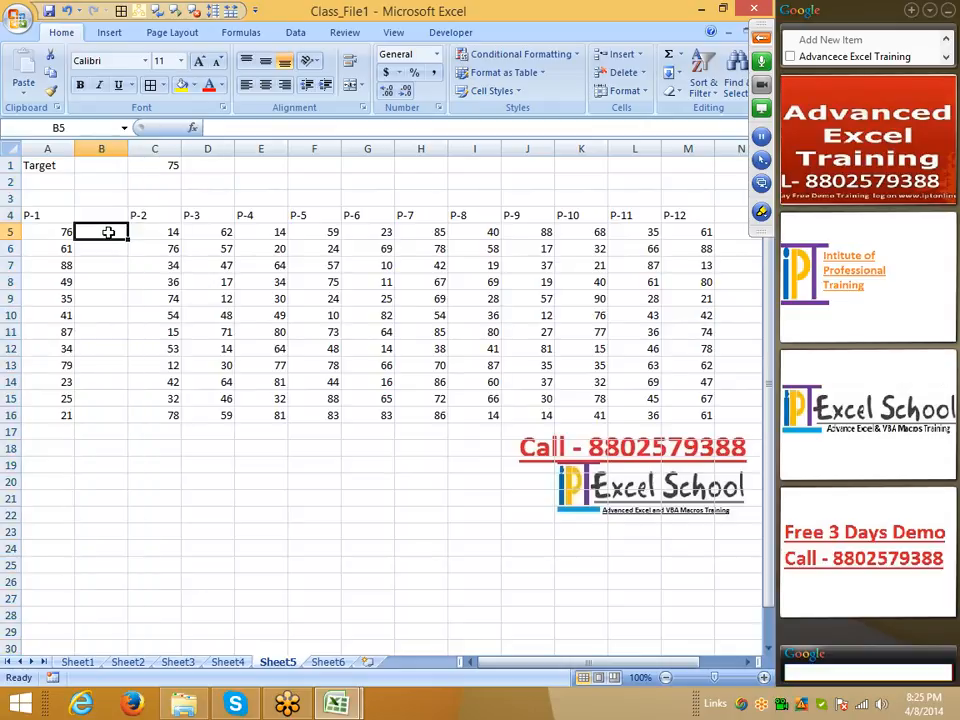
{"action": "type", "text": "=A5/"}
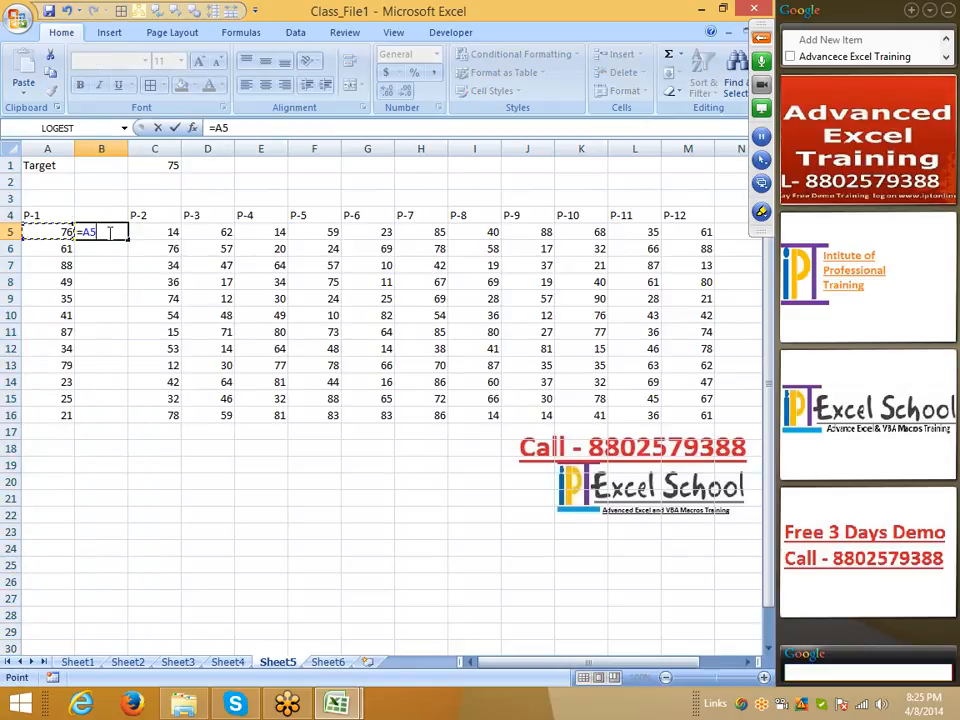
{"action": "key", "text": "Return"}
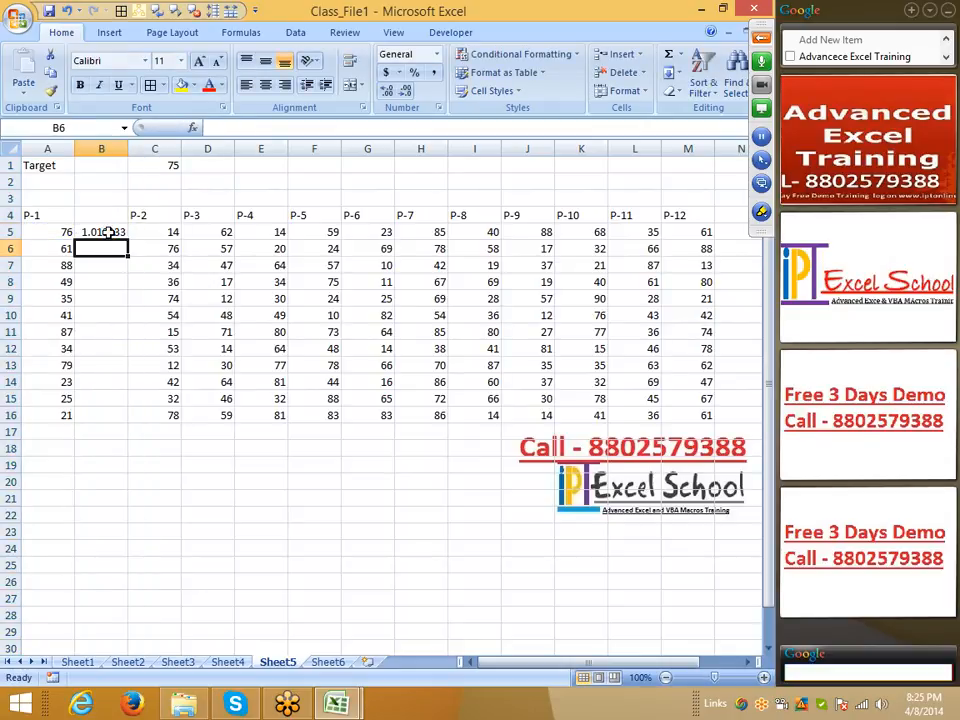
{"action": "left_click", "coordinate": [108, 232]}
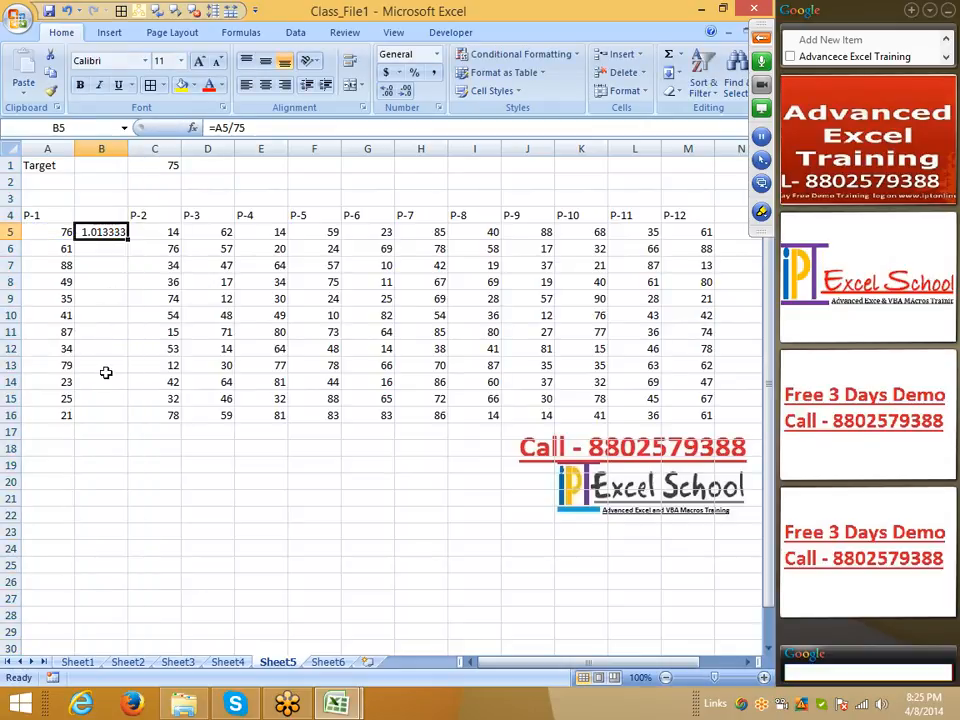
{"action": "left_click", "coordinate": [388, 89]}
{"action": "left_click", "coordinate": [413, 74]}
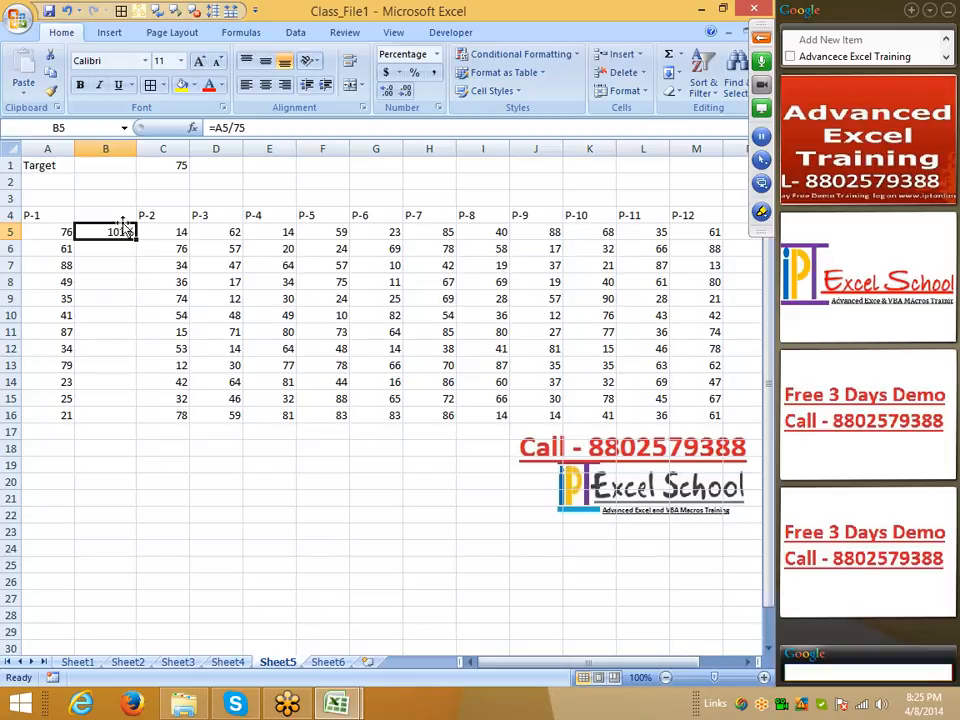
Delete the inserted column B with its percentage formula
{"action": "left_click", "coordinate": [47, 231]}
{"action": "left_click_drag", "start_coordinate": [47, 231], "coordinate": [47, 398]}
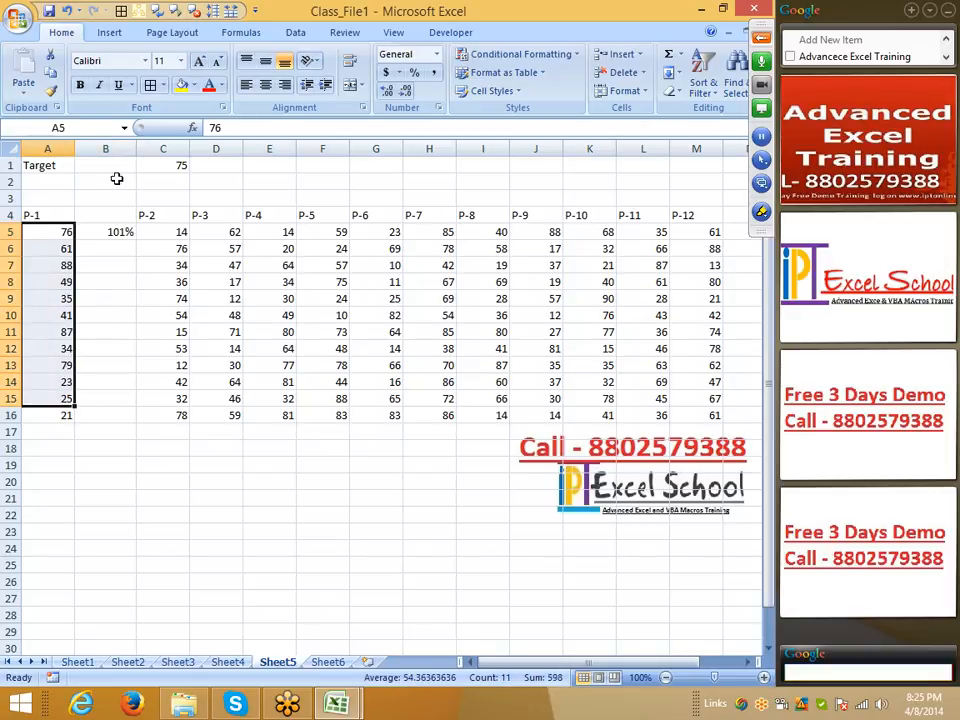
{"action": "right_click", "coordinate": [106, 148]}
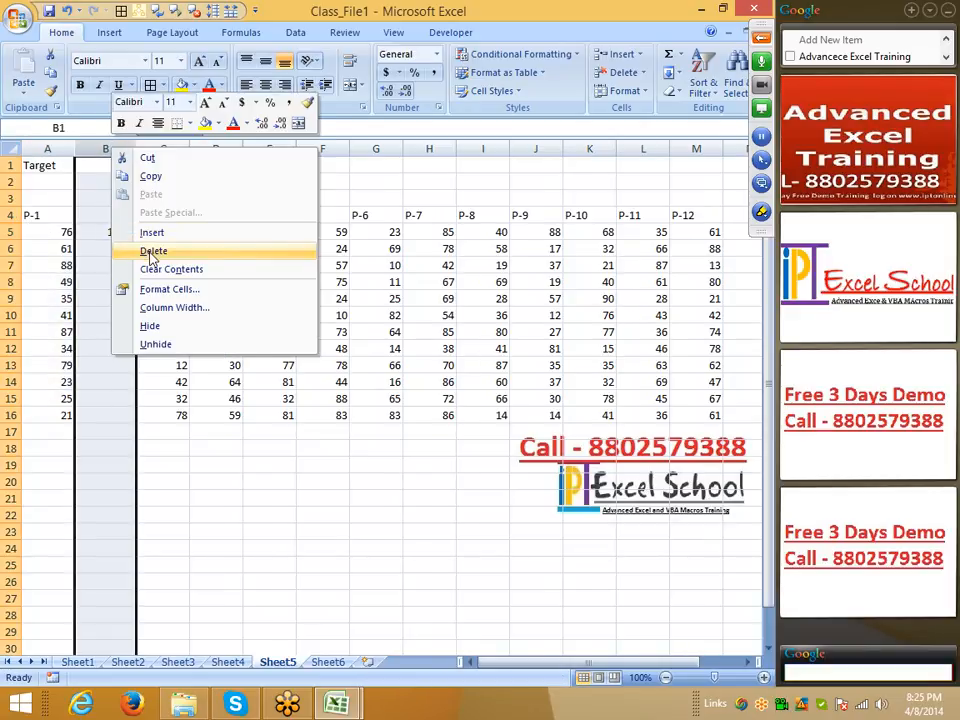
{"action": "left_click", "coordinate": [152, 251]}
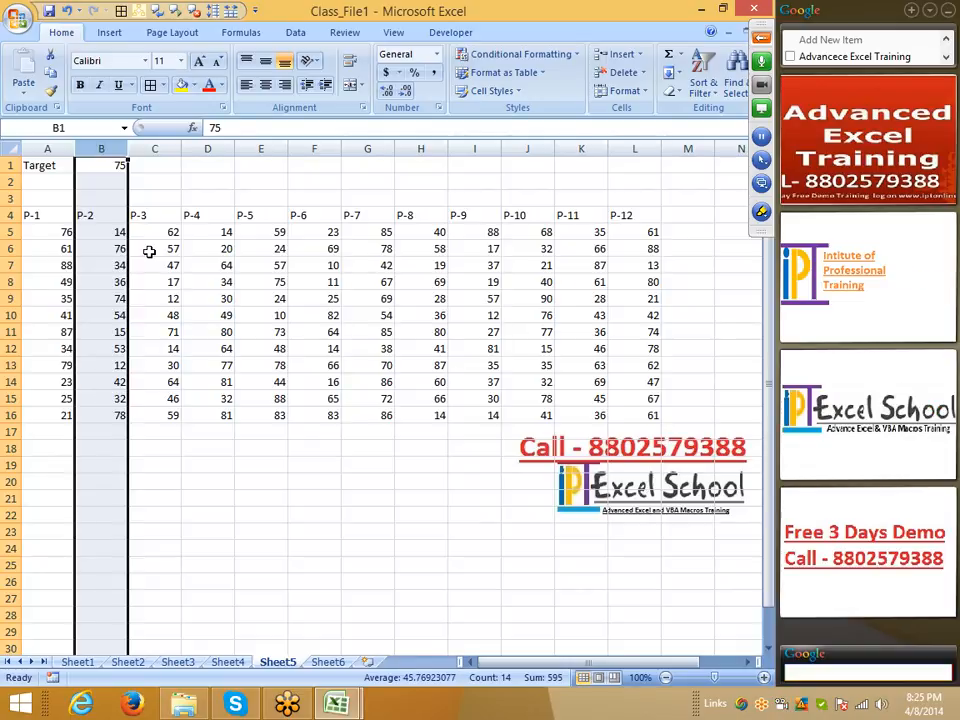
{"action": "left_click", "coordinate": [48, 229]}
{"action": "left_click", "coordinate": [48, 217]}
{"action": "left_click_drag", "start_coordinate": [48, 217], "coordinate": [627, 214]}
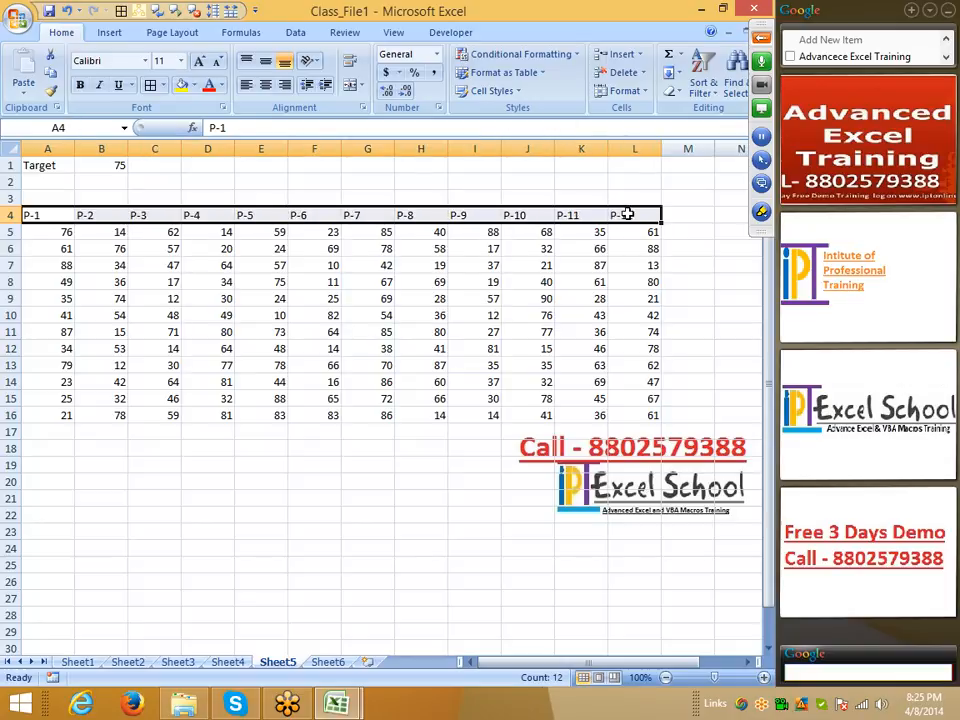
{"action": "left_click", "coordinate": [405, 249]}
{"action": "left_click", "coordinate": [86, 181]}
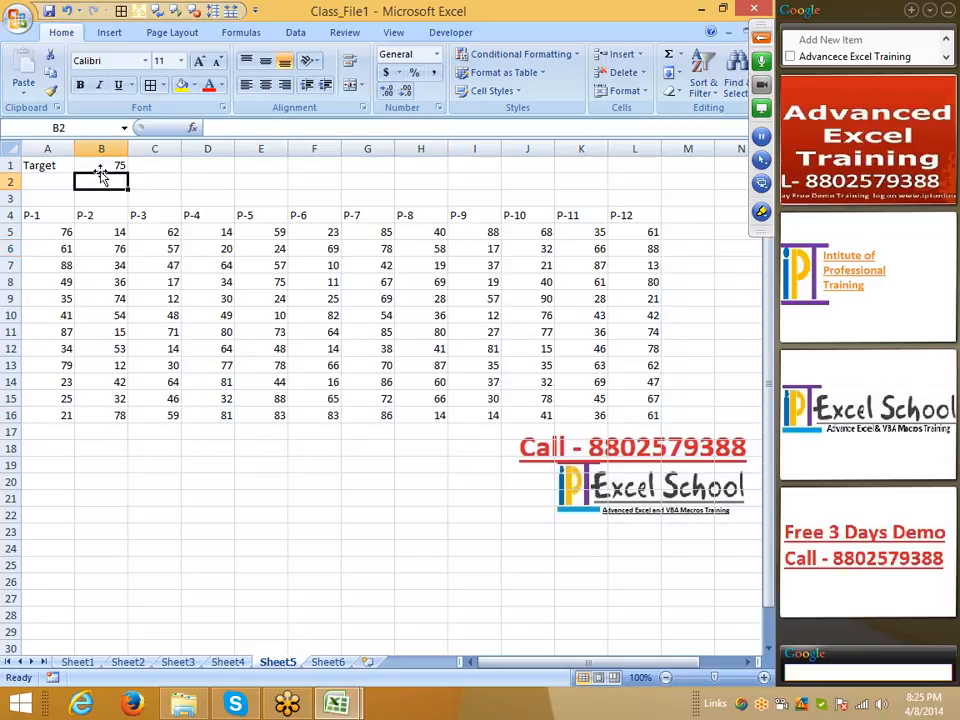
{"action": "left_click", "coordinate": [103, 165]}
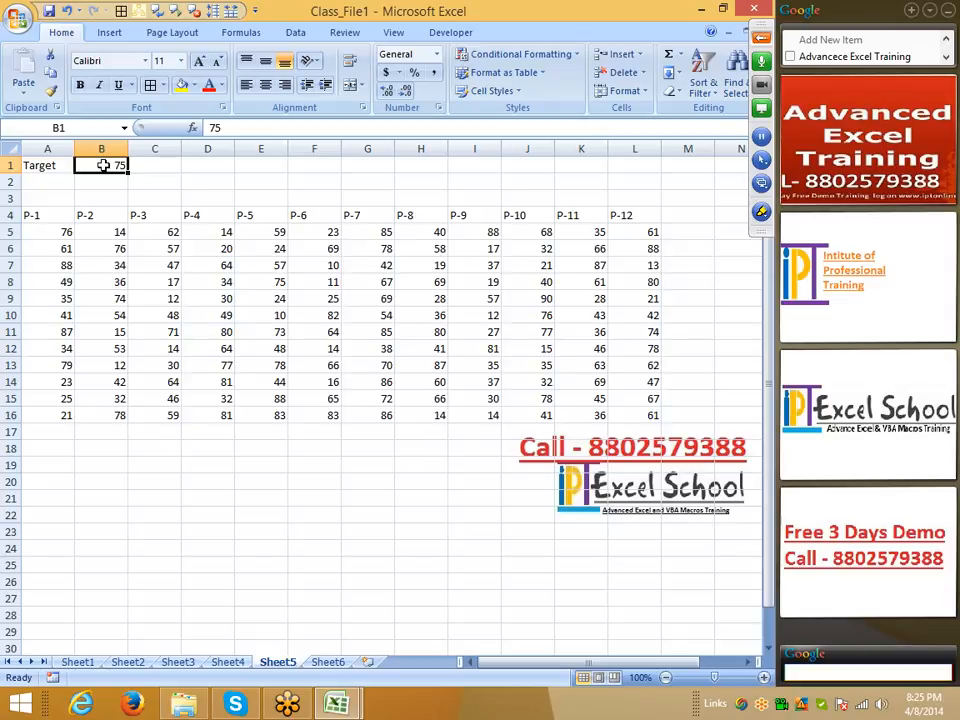
{"action": "left_click_drag", "start_coordinate": [62, 232], "coordinate": [655, 410]}
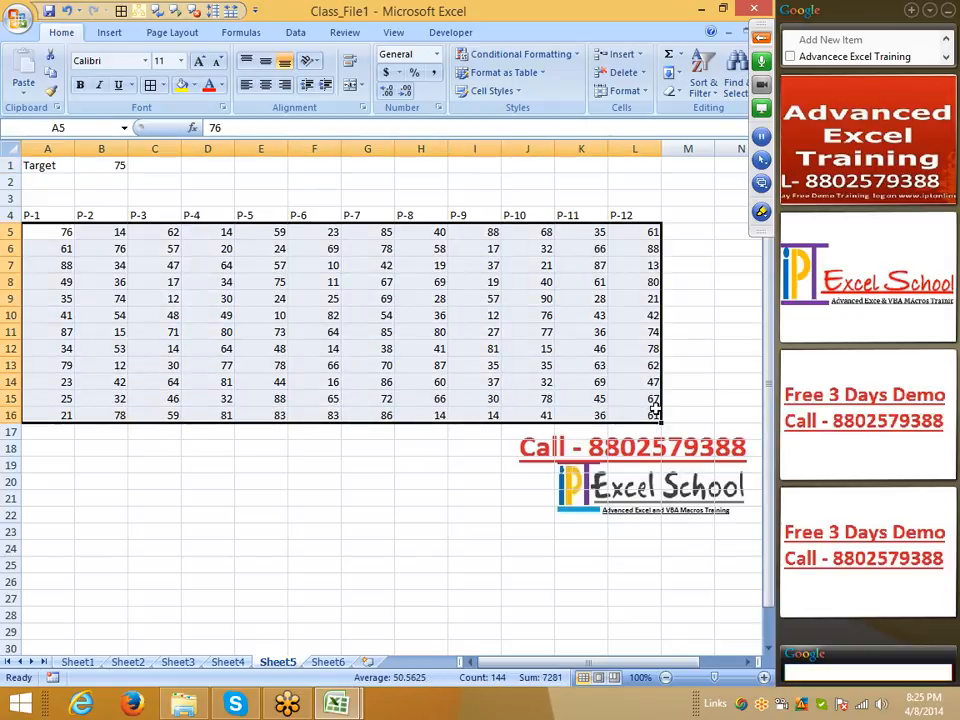
{"action": "left_click", "coordinate": [521, 352]}
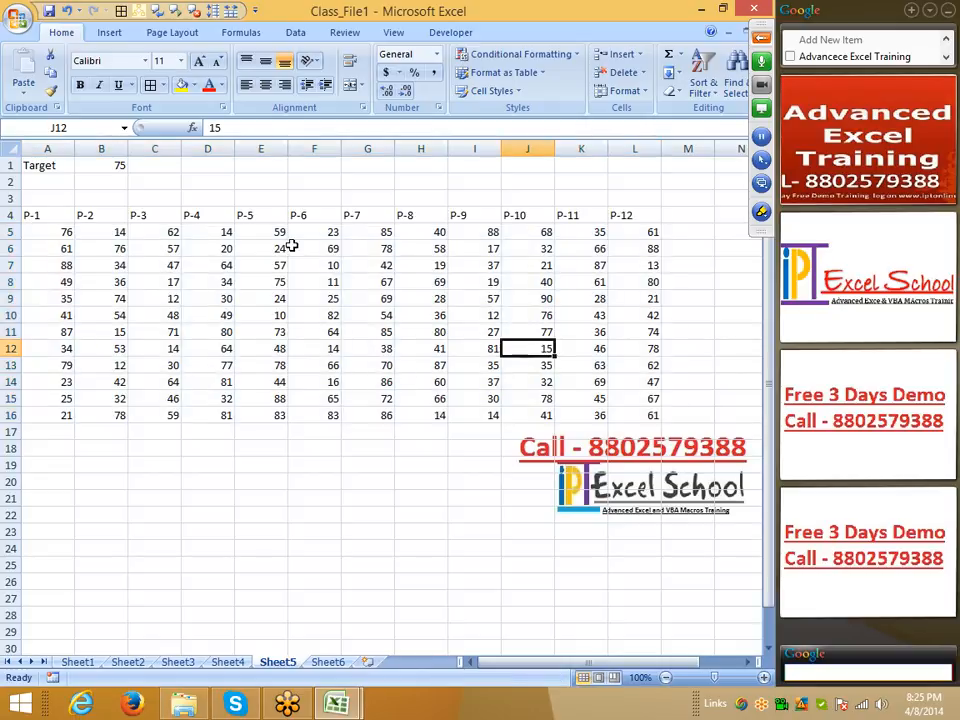
Divide the values in A5:L16 by the target in B1 with Paste Special Divide and format them as percentages
{"action": "left_click", "coordinate": [121, 166]}
{"action": "key", "text": "ctrl+c"}
{"action": "left_click_drag", "start_coordinate": [62, 233], "coordinate": [643, 416]}
{"action": "right_click", "coordinate": [456, 350]}
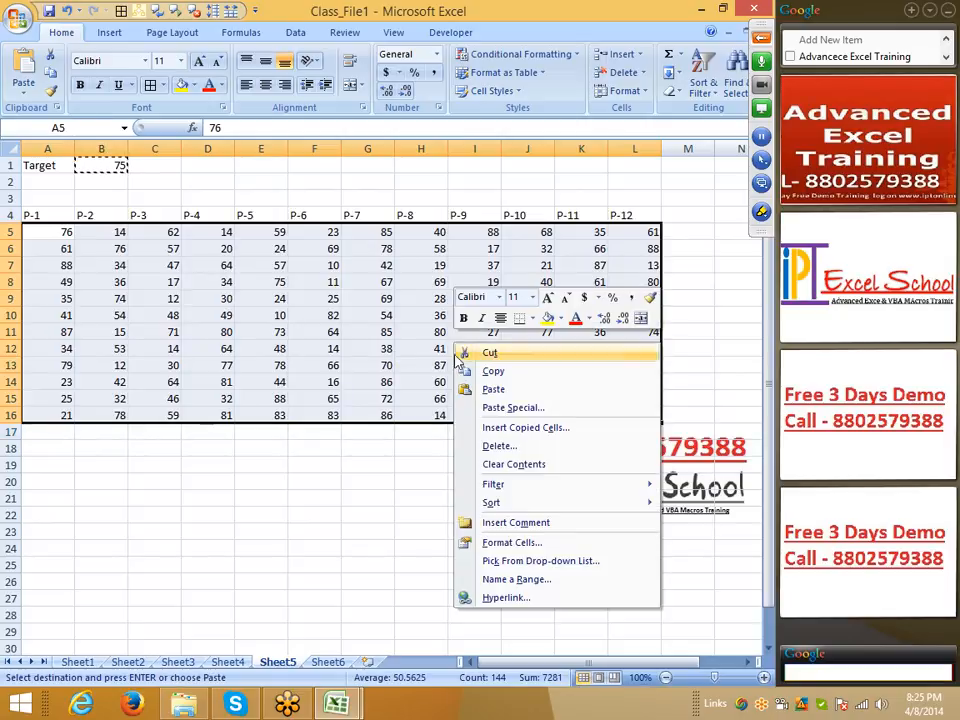
{"action": "left_click", "coordinate": [540, 408]}
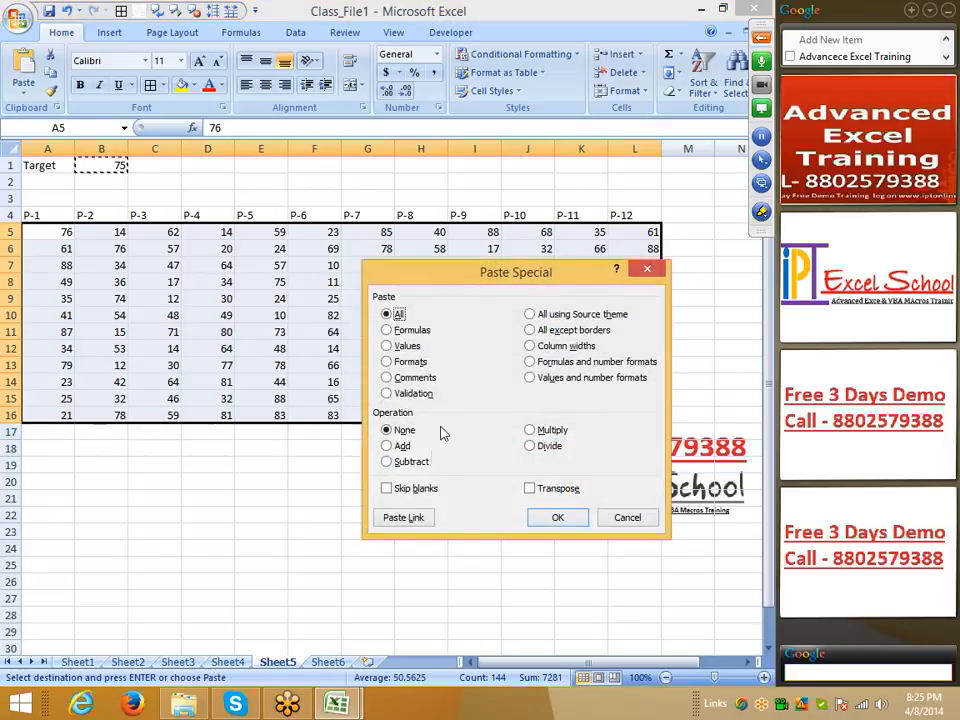
{"action": "left_click", "coordinate": [550, 446]}
{"action": "left_click", "coordinate": [557, 514]}
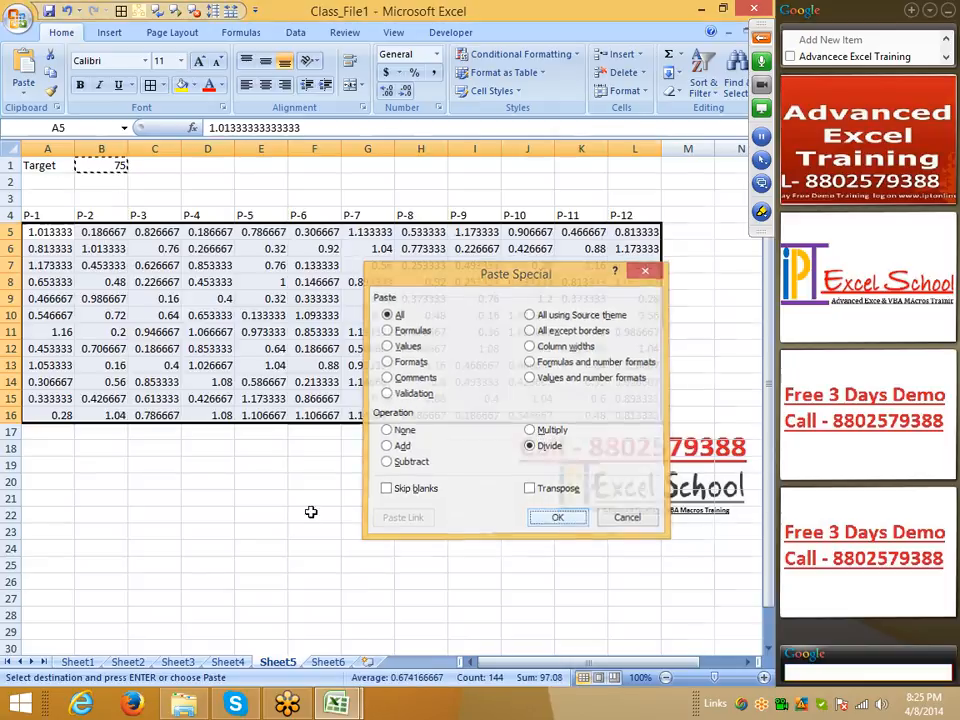
{"action": "left_click", "coordinate": [414, 72]}
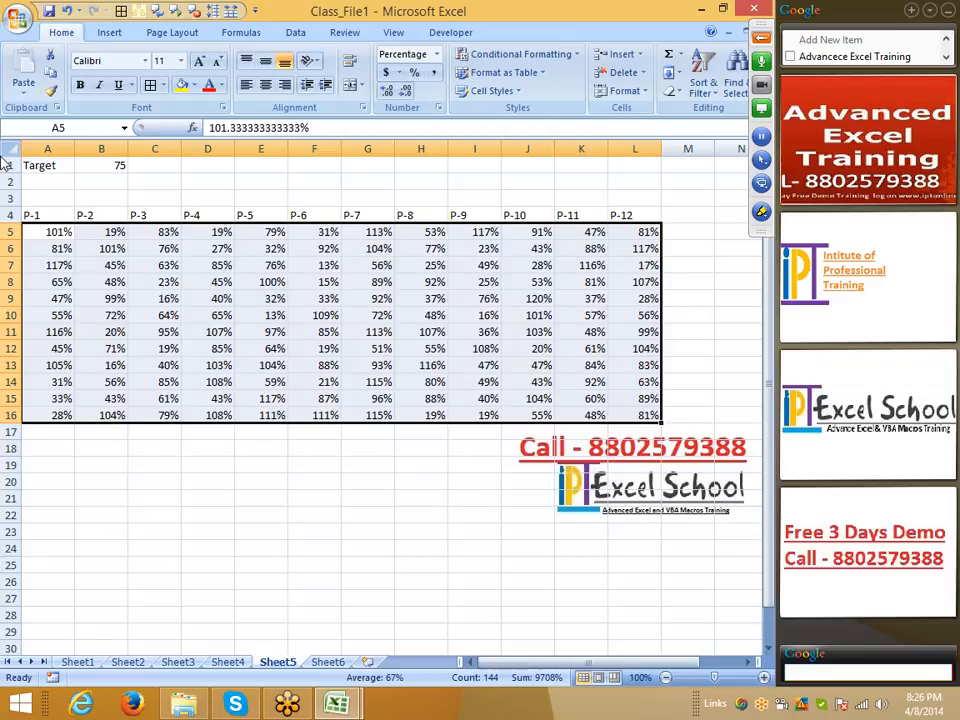
Undo the percentage format and the division applied to A5:L16
{"action": "key", "text": "ctrl+z"}
{"action": "key", "text": "ctrl+z"}
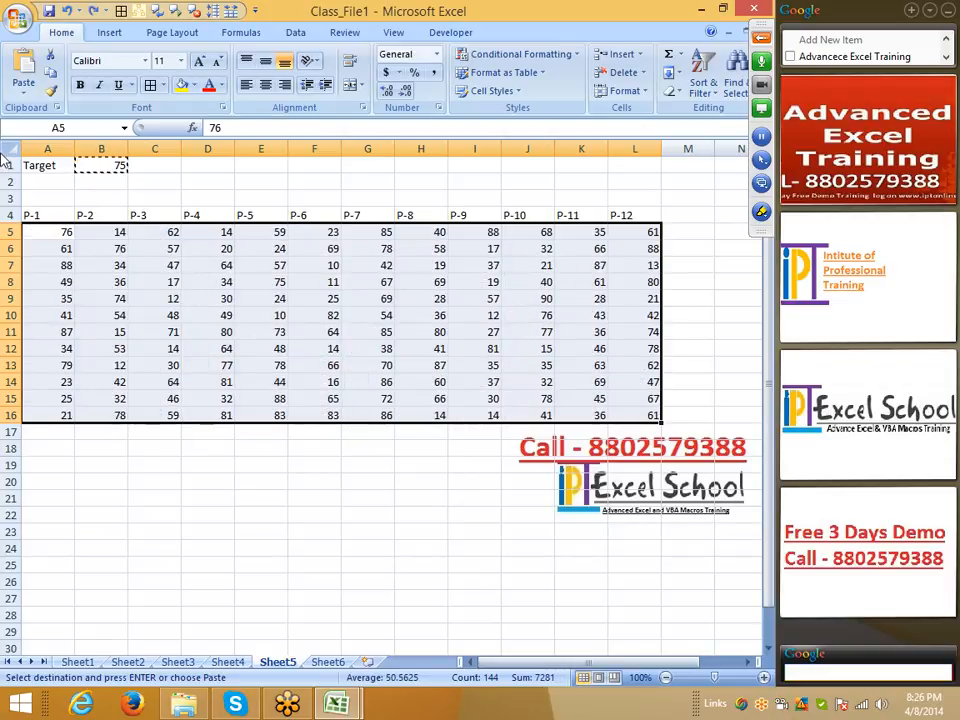
Clear the Target label and value from A1:B1 and insert a blank column before the P-7 column
{"action": "left_click_drag", "start_coordinate": [90, 166], "coordinate": [5, 167]}
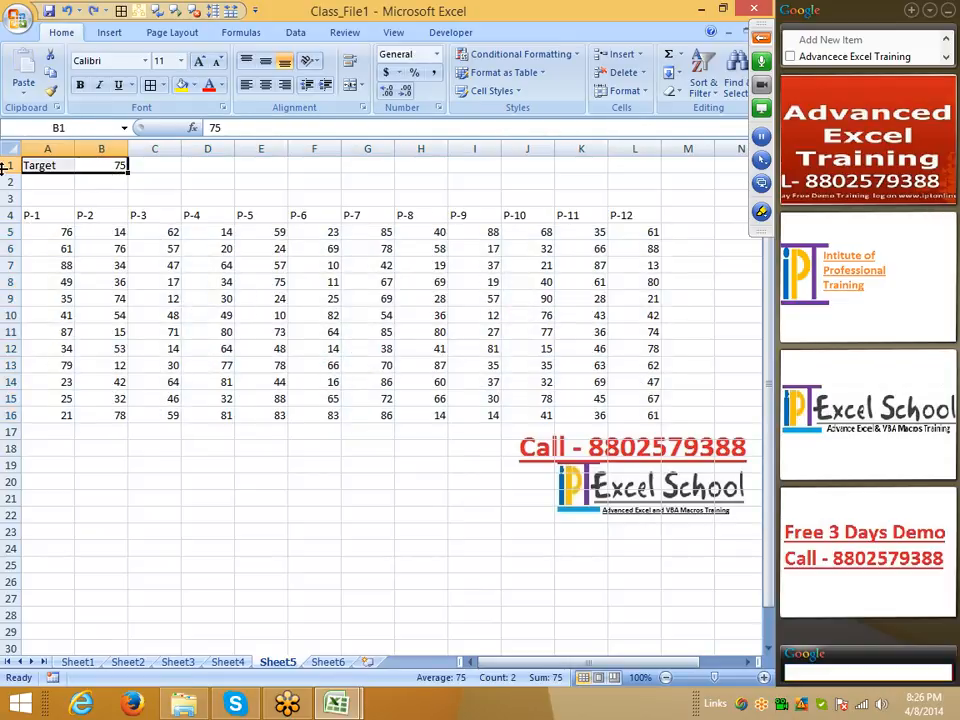
{"action": "key", "text": "Delete"}
{"action": "left_click", "coordinate": [360, 148]}
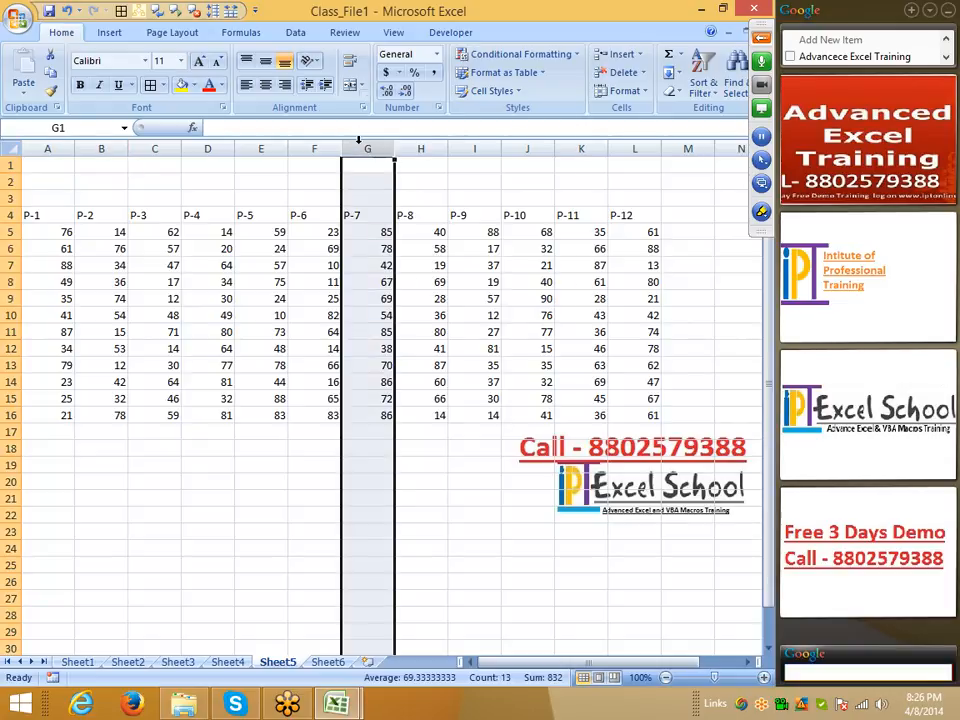
{"action": "right_click", "coordinate": [360, 148]}
{"action": "left_click", "coordinate": [401, 230]}
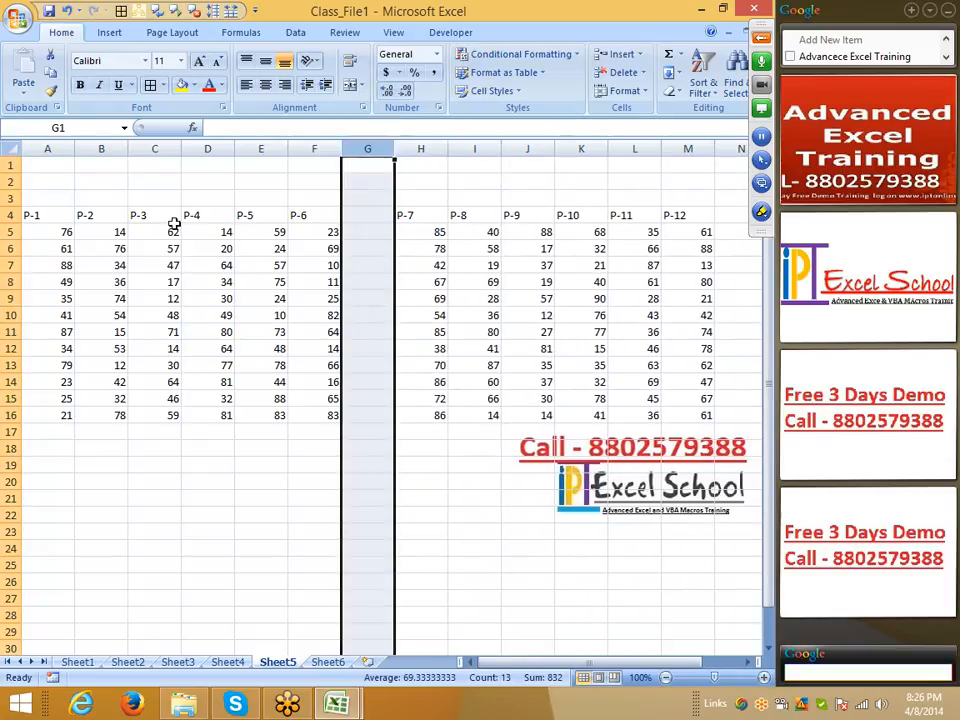
Enter the label Sales in A3 above the first table
{"action": "left_click", "coordinate": [61, 198]}
{"action": "type", "text": "T"}
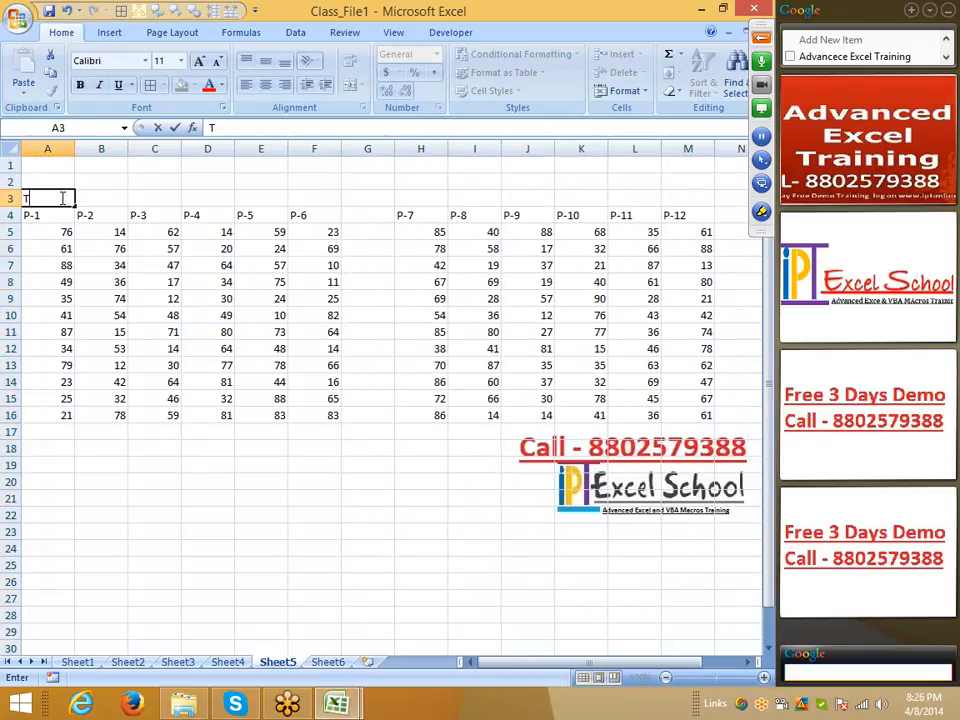
{"action": "type", "text": "Sal"}
{"action": "key", "text": "Return"}
Copy the headers P-1 to P-6 from A4:F4 over the second table's headers starting at H4
{"action": "left_click_drag", "start_coordinate": [28, 219], "coordinate": [300, 215]}
{"action": "key", "text": "ctrl+c"}
{"action": "left_click", "coordinate": [420, 219]}
{"action": "key", "text": "ctrl+v"}
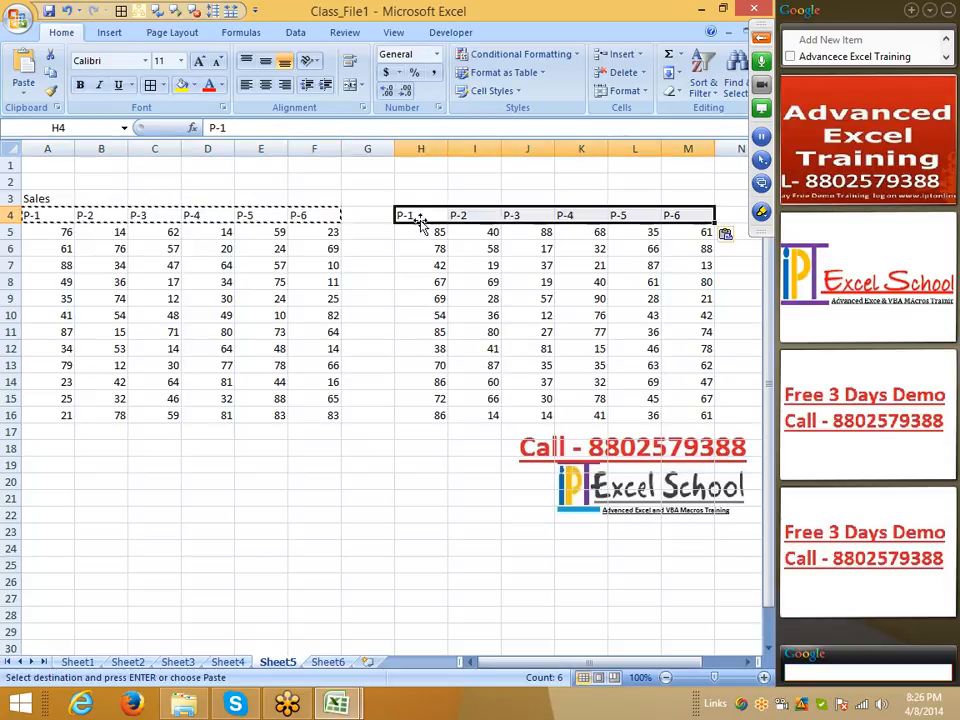
{"action": "key", "text": "Escape"}
Enter the label Target in H3 above the second table
{"action": "left_click", "coordinate": [409, 197]}
{"action": "type", "text": "Ta"}
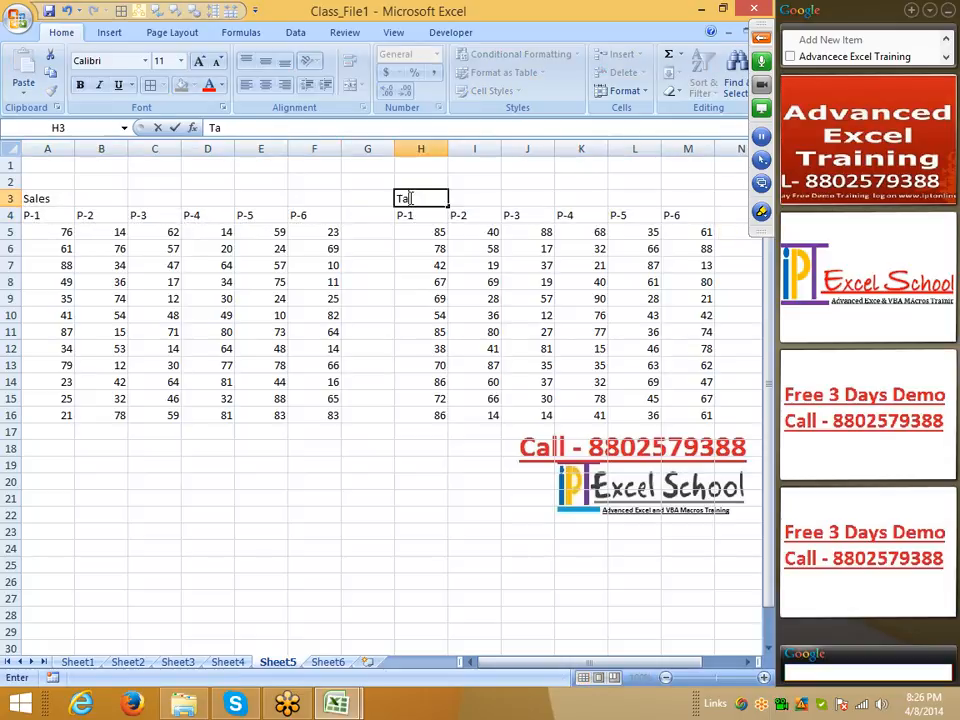
{"action": "type", "text": "rget"}
{"action": "key", "text": "Return"}
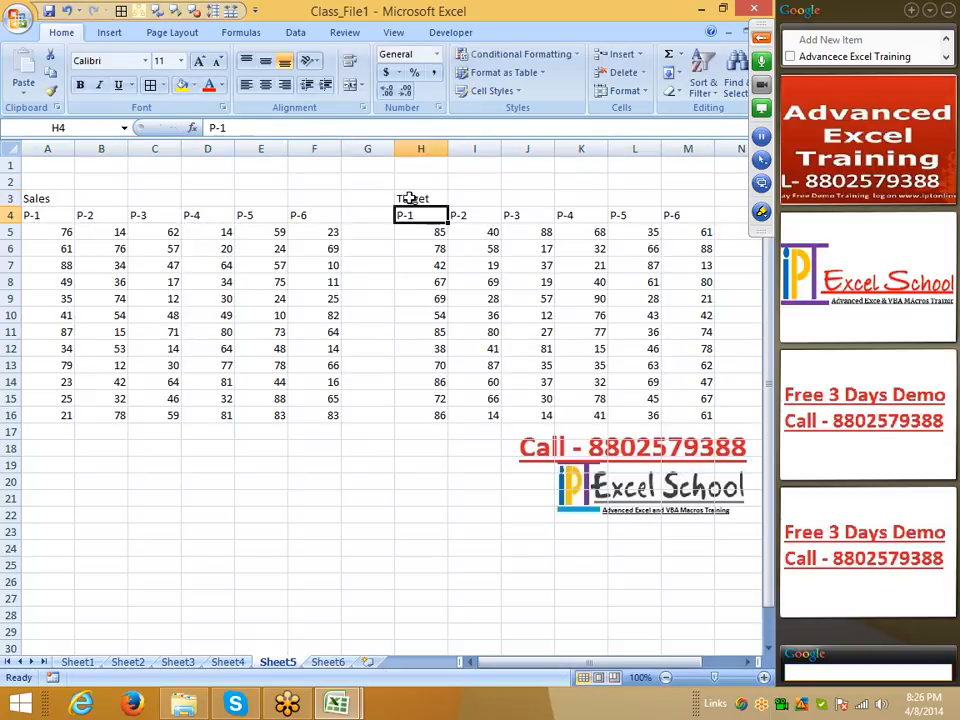
Divide the Sales values from A5 by the matching Target values in H5:M16 with Paste Special Divide
{"action": "left_click_drag", "start_coordinate": [428, 230], "coordinate": [701, 421]}
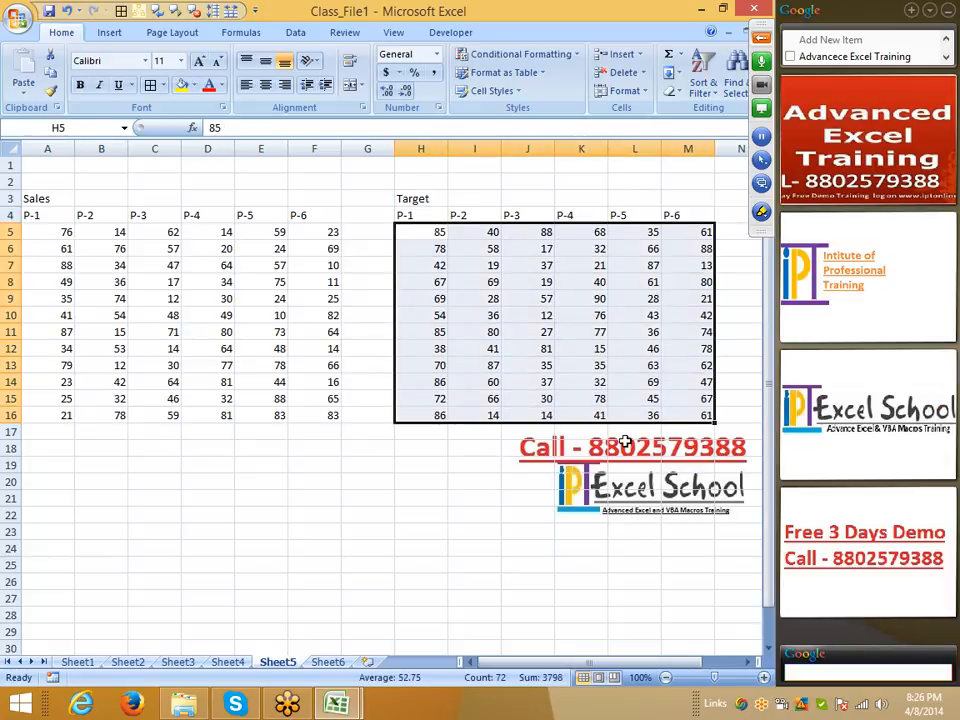
{"action": "key", "text": "ctrl+c"}
{"action": "left_click", "coordinate": [63, 230]}
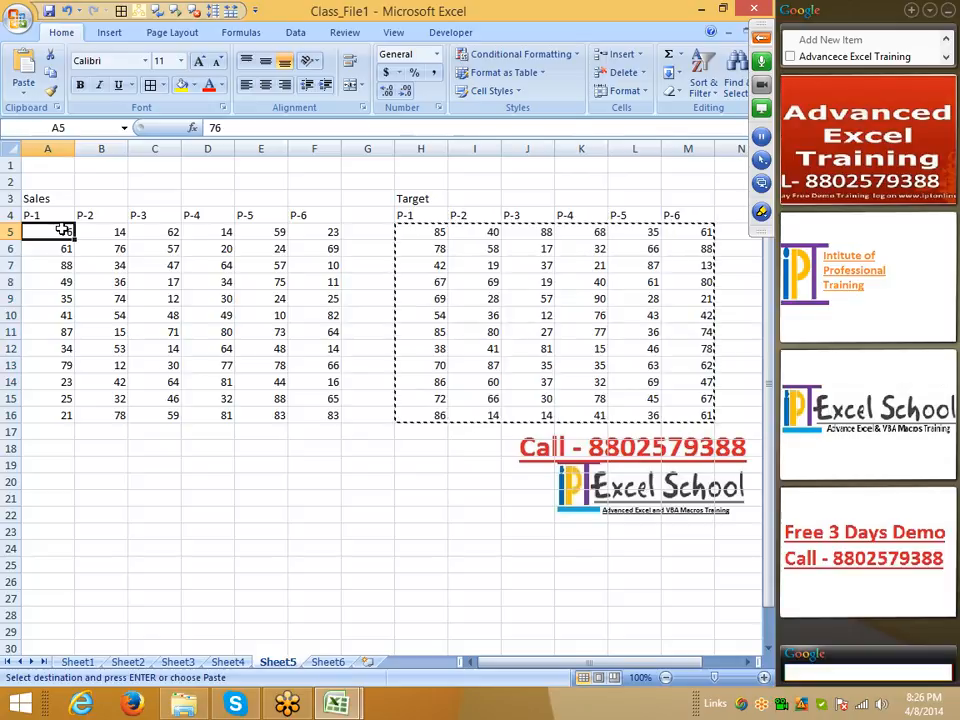
{"action": "right_click", "coordinate": [63, 230]}
{"action": "left_click", "coordinate": [95, 293]}
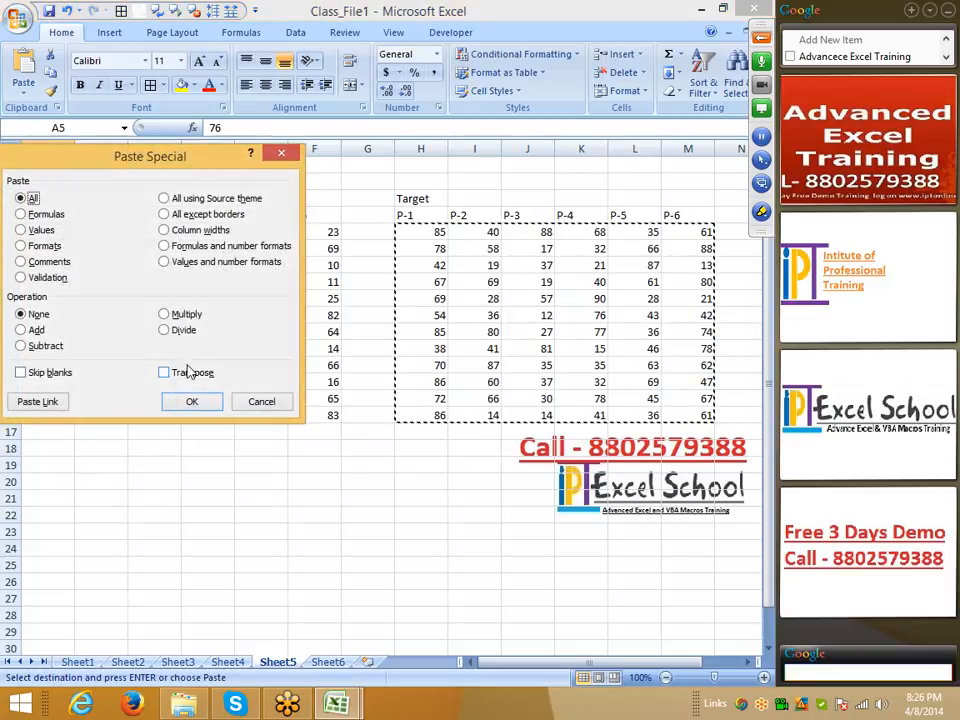
{"action": "left_click", "coordinate": [164, 330]}
{"action": "left_click_drag", "start_coordinate": [145, 166], "coordinate": [411, 58]}
{"action": "left_click", "coordinate": [472, 278]}
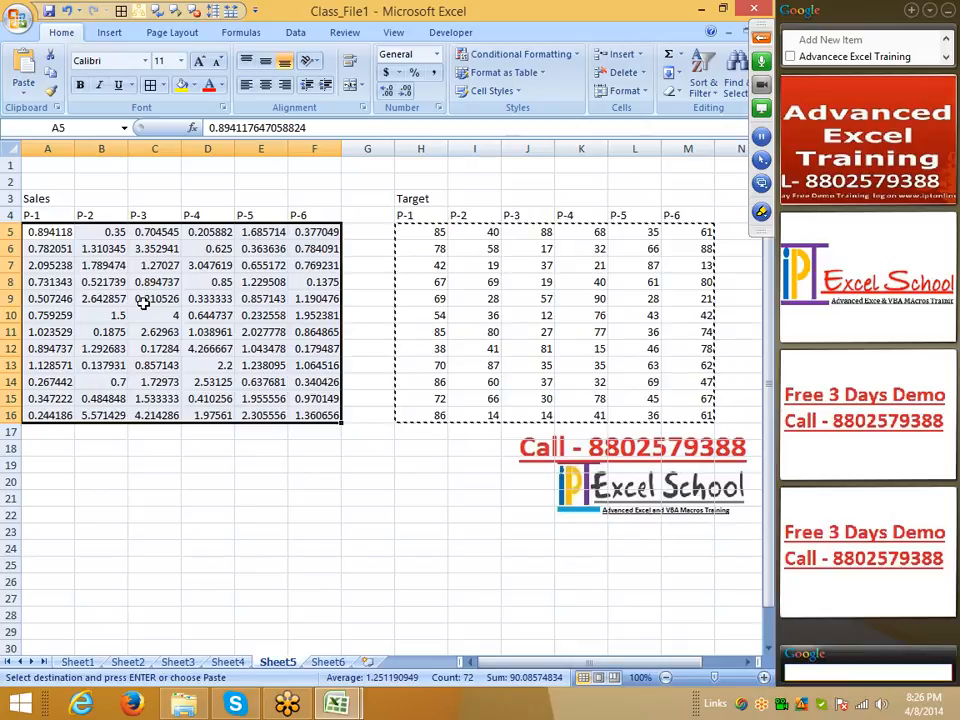
Undo the division of the Sales values and clear the copy selection
{"action": "key", "text": "ctrl+v"}
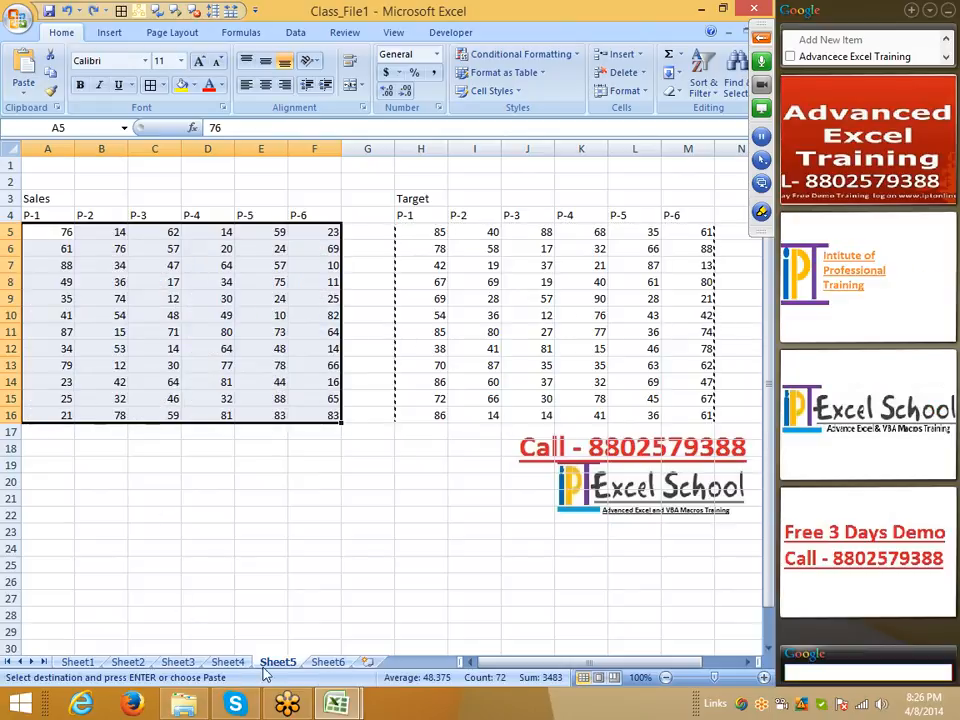
{"action": "key", "text": "Escape"}
Add a new blank worksheet after Sheet6
{"action": "left_click", "coordinate": [330, 662]}
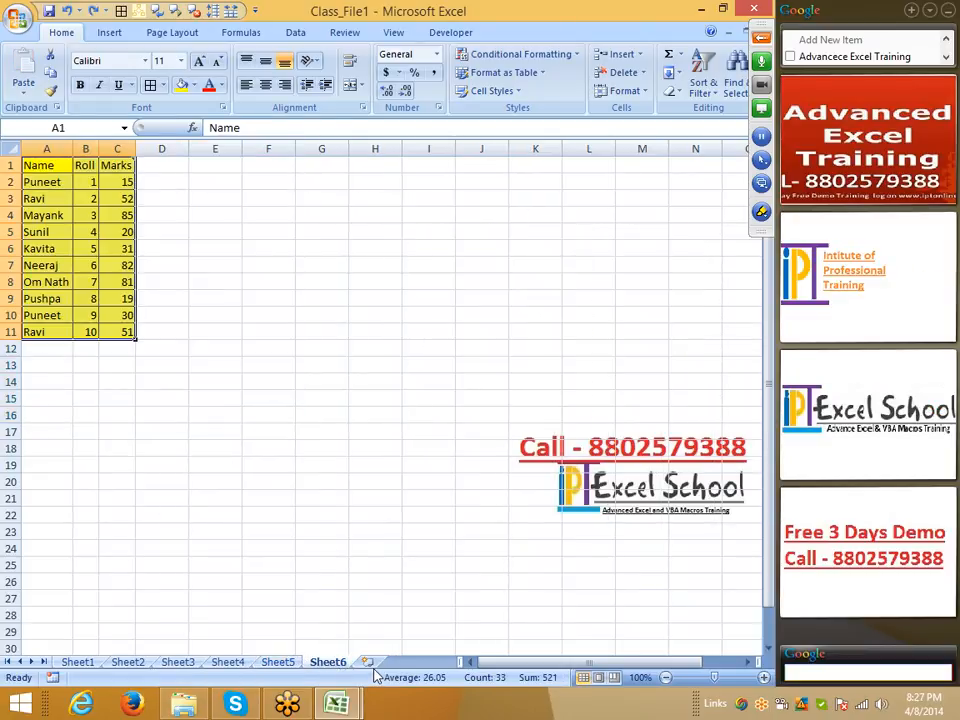
{"action": "left_click", "coordinate": [368, 662]}
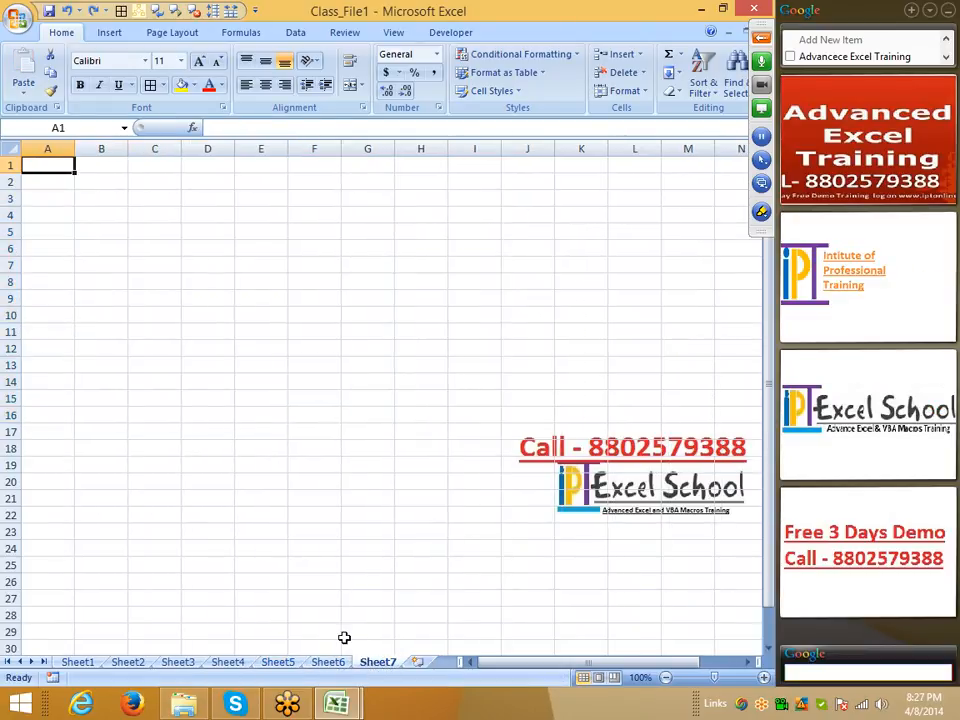
Enter the header Sales in A1 and the formula =RANDBETWEEN(10,90) in A2
{"action": "type", "text": "Sales"}
{"action": "key", "text": "Return"}
{"action": "type", "text": "=RA"}
{"action": "key", "text": "Down"}
{"action": "key", "text": "Down"}
{"action": "key", "text": "Tab"}
{"action": "type", "text": "10,90"}
{"action": "key", "text": "Return"}
{"action": "key", "text": "Up"}
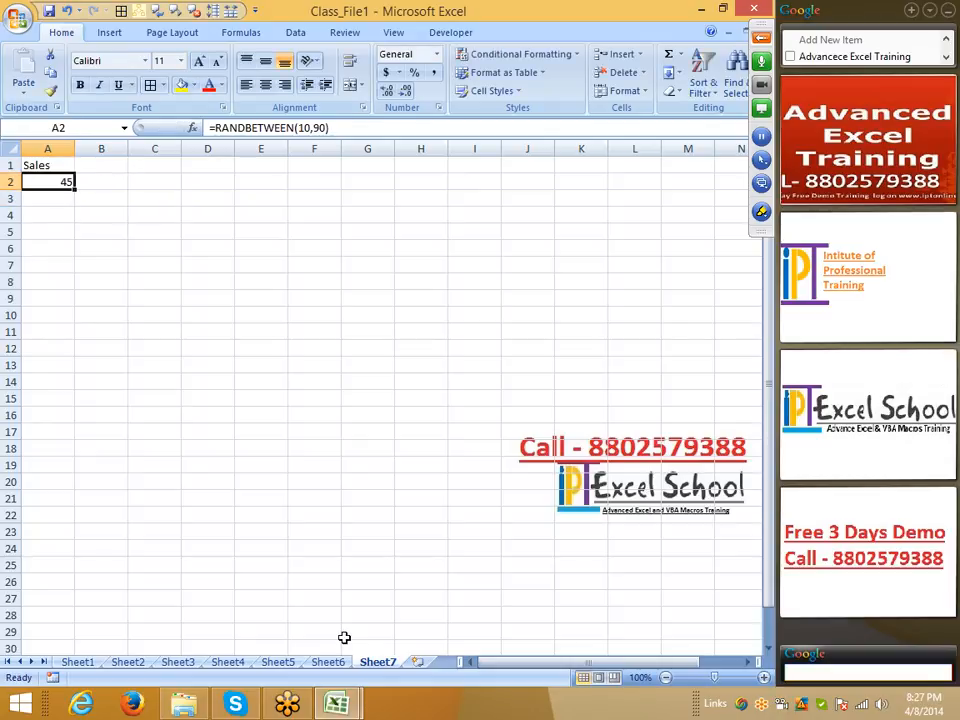
Fill the RANDBETWEEN formula from A2 down to A147
{"action": "key", "text": "shift+Page_Down"}
{"action": "key", "text": "shift+Page_Down"}
{"action": "key", "text": "shift+Page_Down"}
{"action": "key", "text": "shift+Page_Down"}
{"action": "key", "text": "shift+Page_Down"}
{"action": "key", "text": "ctrl+Return"}
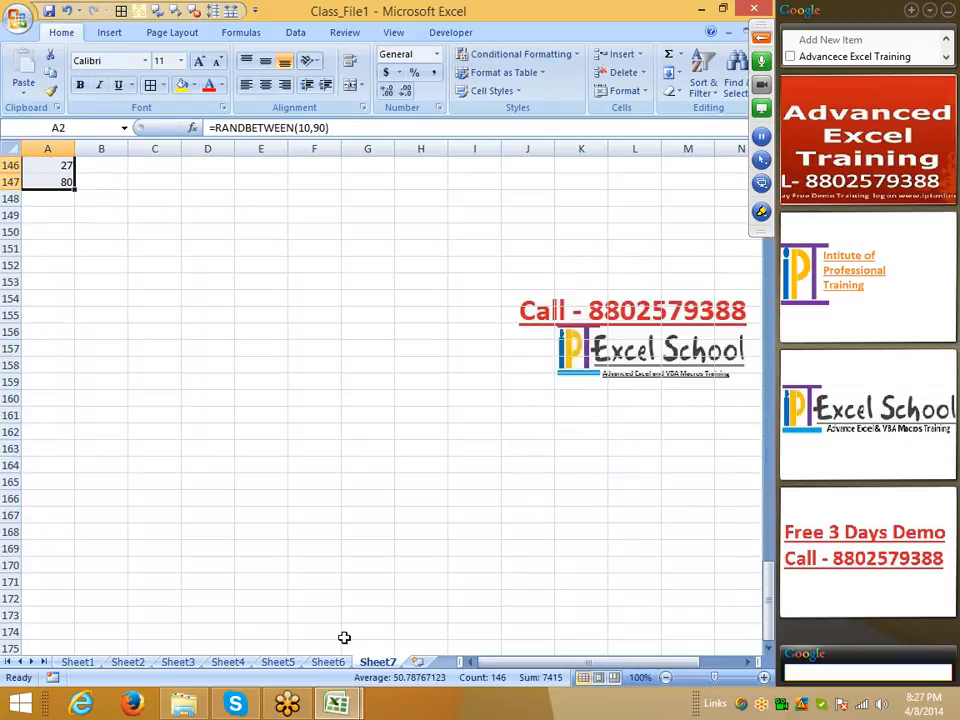
Convert the random Sales formulas in A2:A147 to fixed values by copying and pasting them in place as values
{"action": "key", "text": "ctrl+Home"}
{"action": "key", "text": "Down"}
{"action": "key", "text": "ctrl+shift+Down"}
{"action": "key", "text": "ctrl+c"}
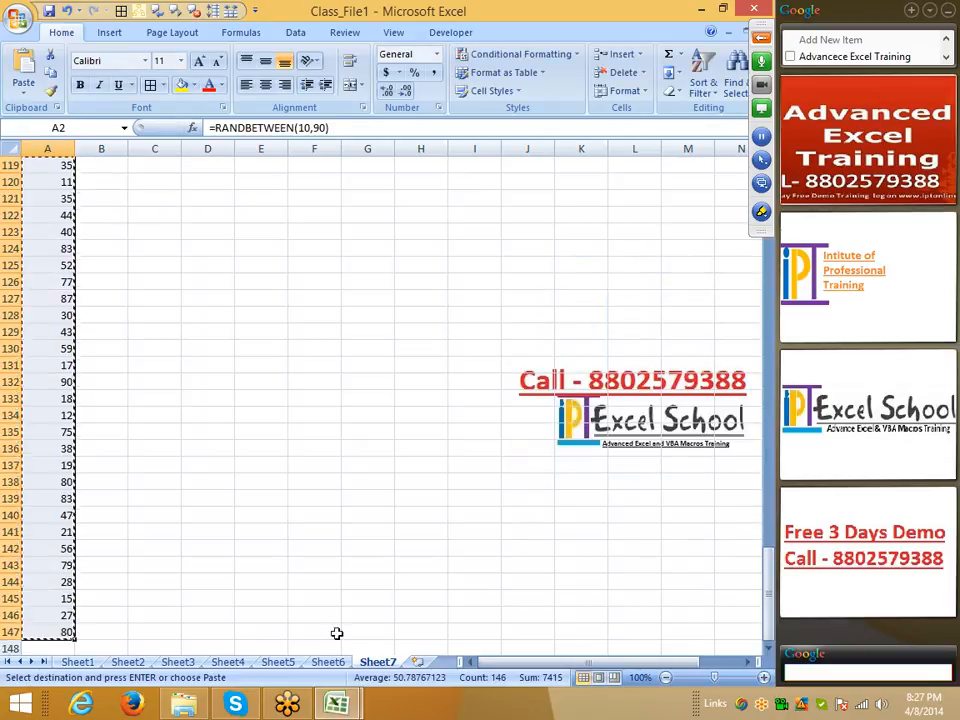
{"action": "left_click", "coordinate": [27, 94]}
{"action": "left_click", "coordinate": [60, 148]}
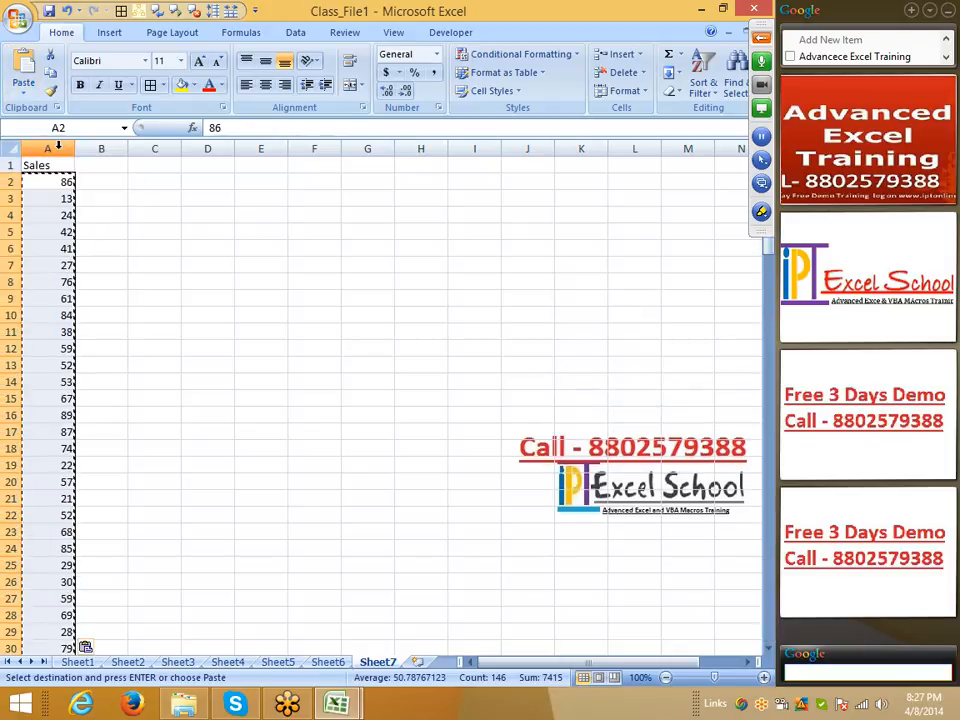
{"action": "key", "text": "Escape"}
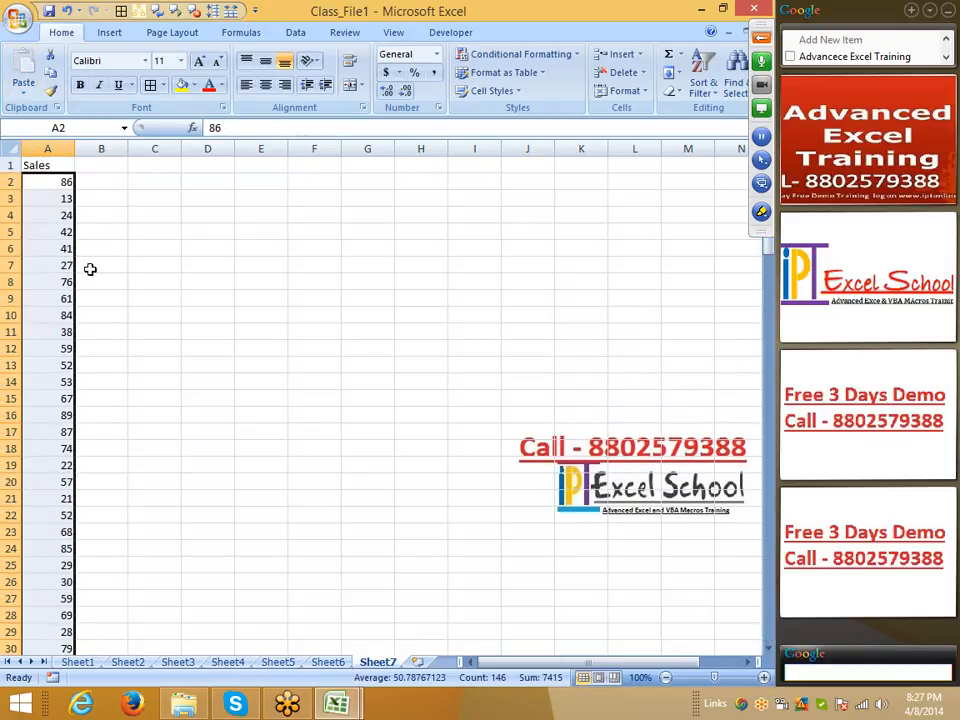
Enter 30 in B7, 40 in B11 and 51 in B13 beside the Sales values
{"action": "left_click", "coordinate": [90, 268]}
{"action": "type", "text": "30"}
{"action": "key", "text": "Return"}
{"action": "key", "text": "Return"}
{"action": "key", "text": "Return"}
{"action": "key", "text": "Return"}
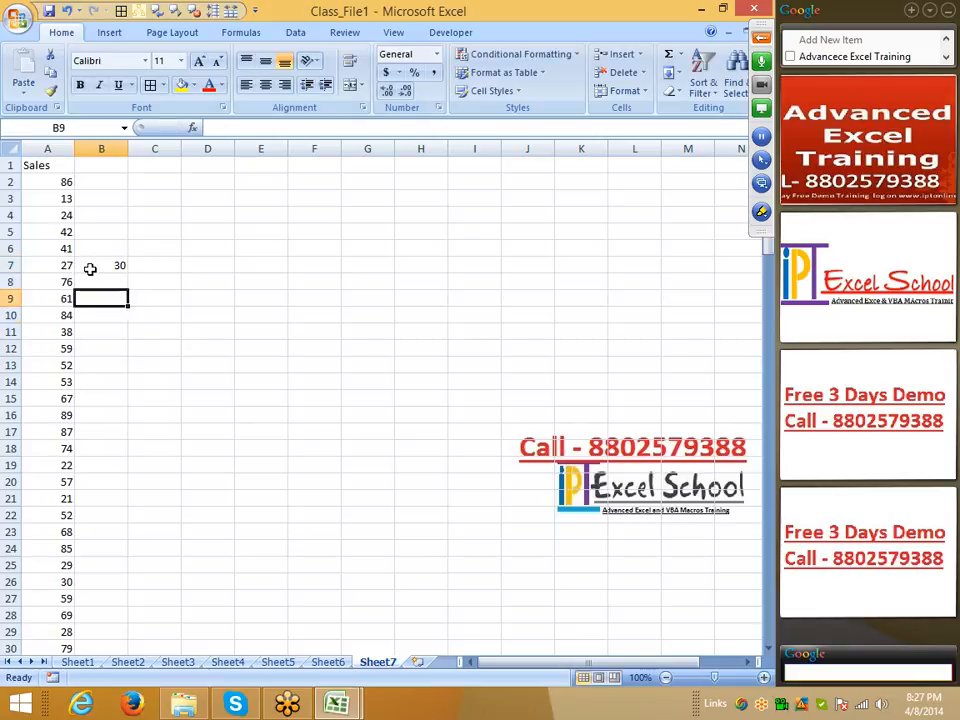
{"action": "type", "text": "40"}
{"action": "key", "text": "Return"}
{"action": "key", "text": "Return"}
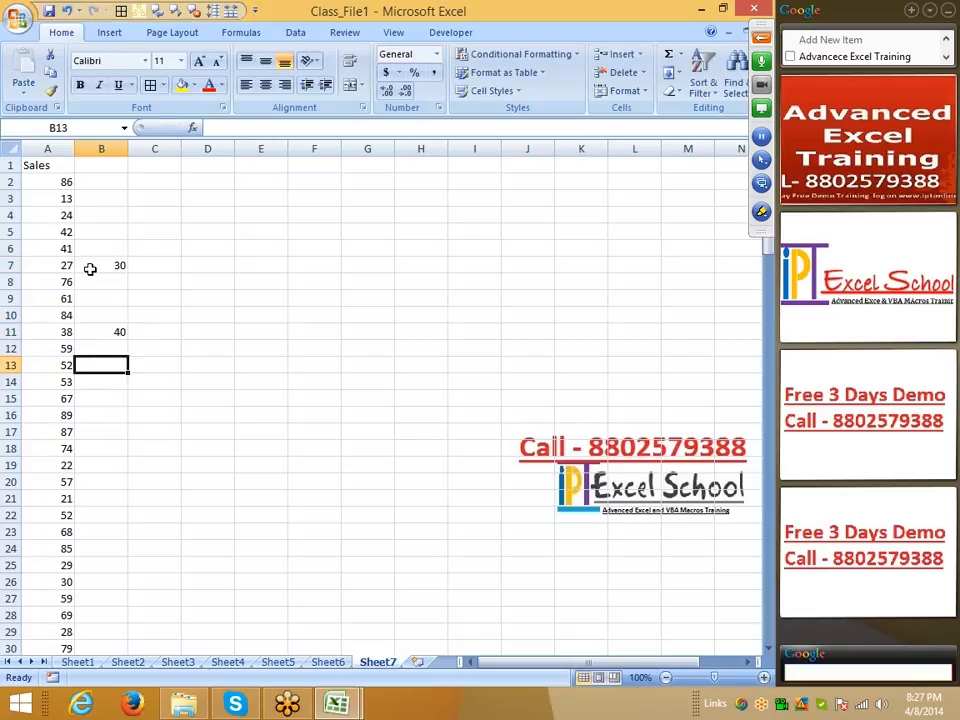
{"action": "type", "text": "51"}
{"action": "key", "text": "Return"}
{"action": "key", "text": "Return"}
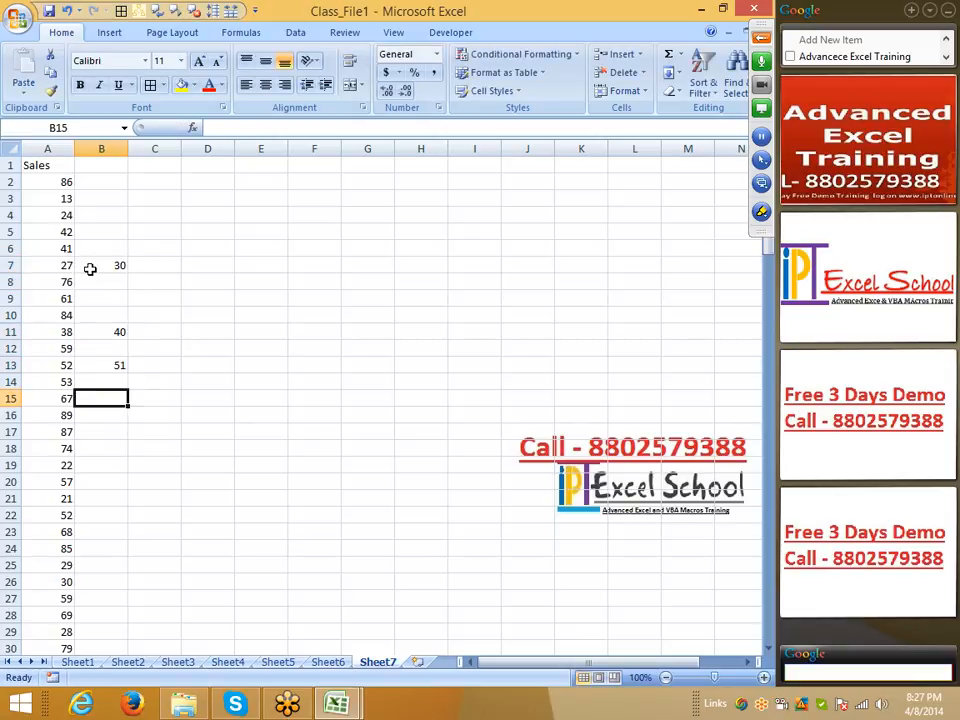
Enter 65 in B15, 75 in B18 and 43 in B20
{"action": "type", "text": "65"}
{"action": "key", "text": "Return"}
{"action": "key", "text": "Return"}
{"action": "key", "text": "Return"}
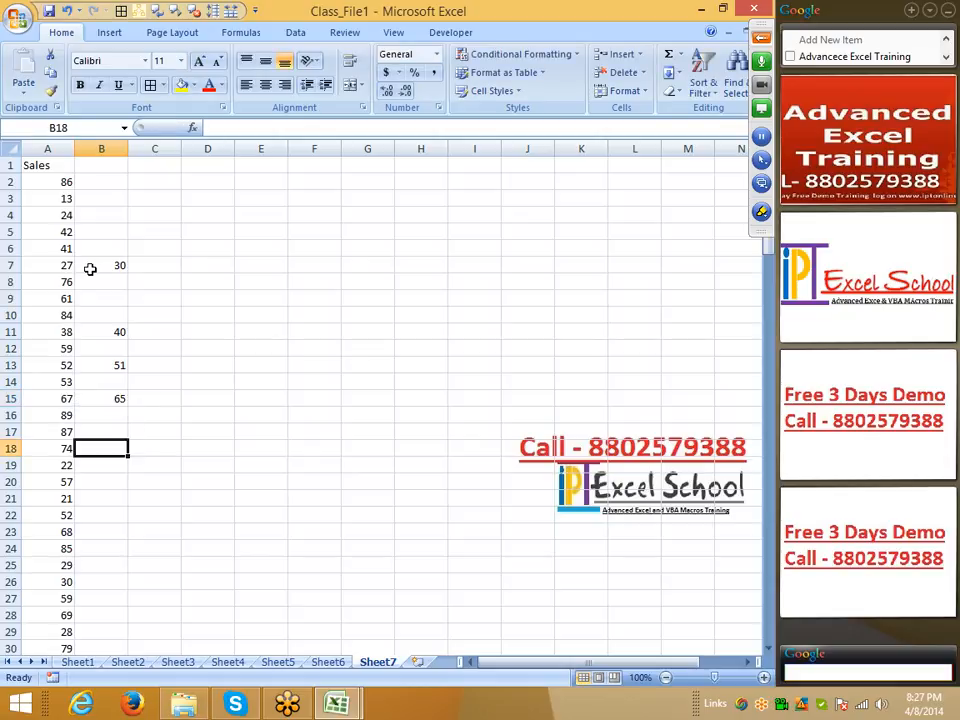
{"action": "type", "text": "75"}
{"action": "key", "text": "Return"}
{"action": "key", "text": "Return"}
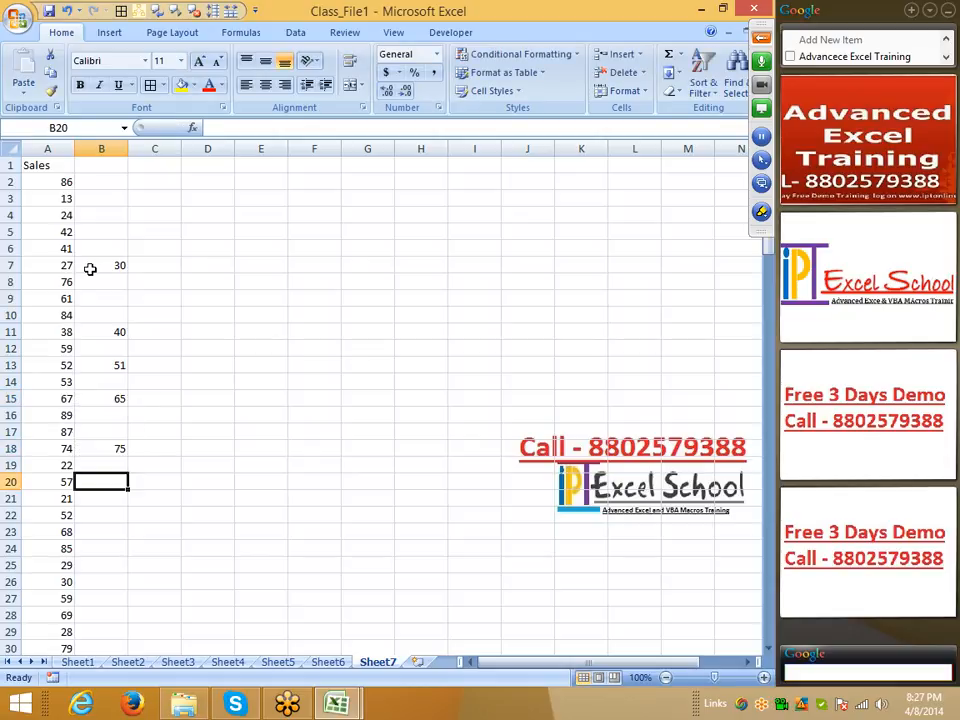
{"action": "type", "text": "43"}
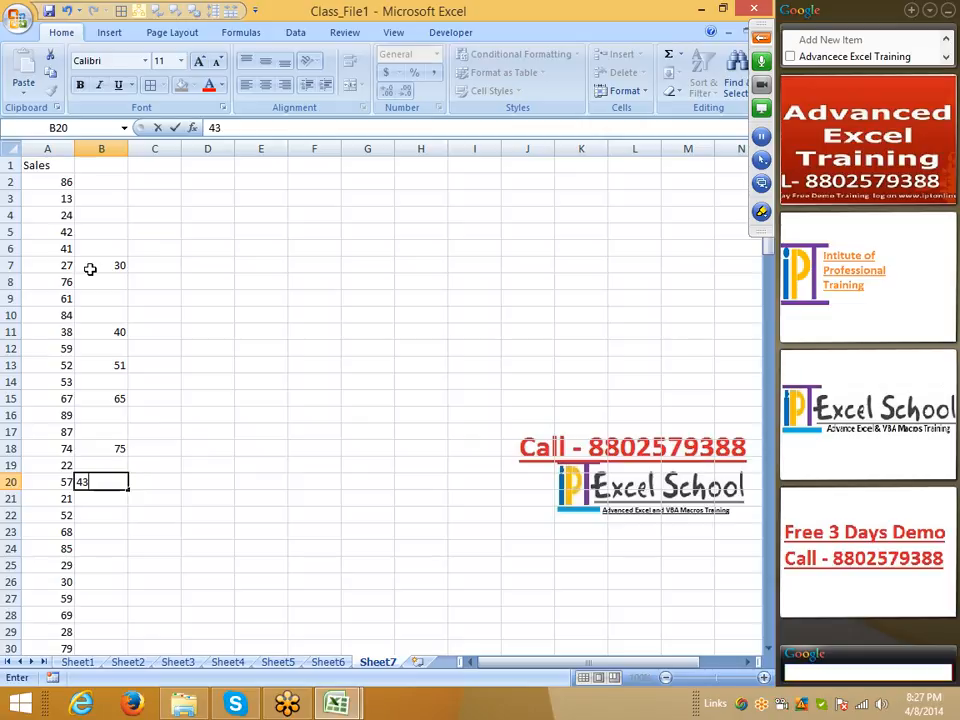
{"action": "key", "text": "Return"}
Enter 70 in B38 beside the Sales values and return to cell B1
{"action": "key", "text": "Return"}
{"action": "key", "text": "Return"}
{"action": "key", "text": "Return"}
{"action": "key", "text": "Return"}
{"action": "key", "text": "Return"}
{"action": "key", "text": "Return"}
{"action": "key", "text": "Return"}
{"action": "key", "text": "Return"}
{"action": "key", "text": "Return"}
{"action": "key", "text": "Return"}
{"action": "key", "text": "Return"}
{"action": "key", "text": "Return"}
{"action": "key", "text": "Return"}
{"action": "key", "text": "Return"}
{"action": "key", "text": "Return"}
{"action": "key", "text": "Return"}
{"action": "key", "text": "Return"}
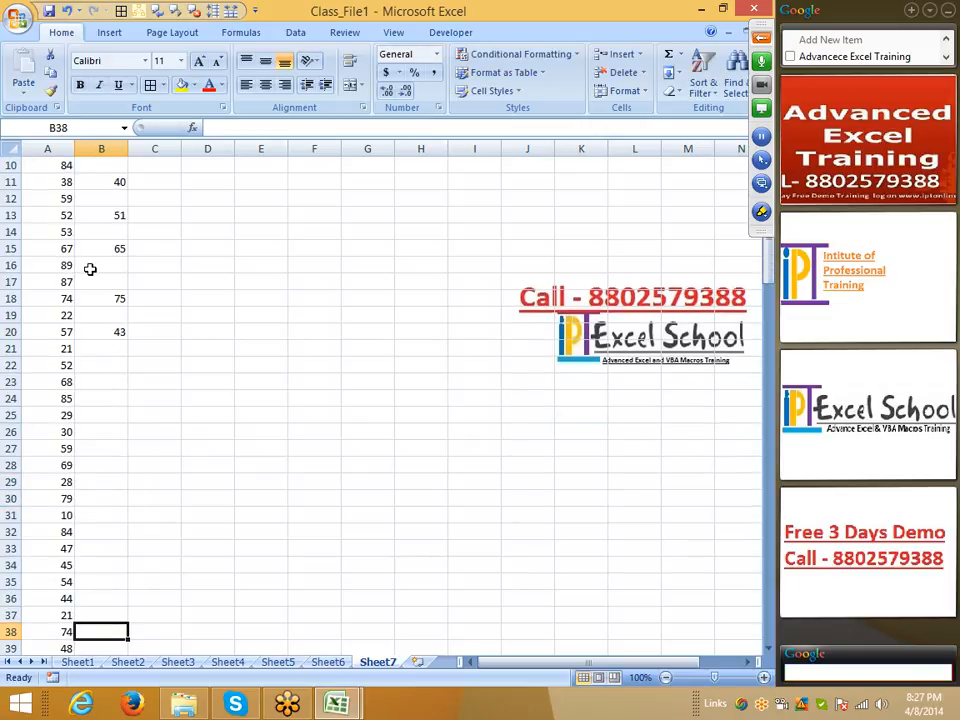
{"action": "type", "text": "70"}
{"action": "key", "text": "Up"}
{"action": "key", "text": "Up"}
{"action": "key", "text": "Up"}
{"action": "key", "text": "Up"}
{"action": "key", "text": "Up"}
{"action": "key", "text": "Up"}
{"action": "key", "text": "Up"}
{"action": "key", "text": "Up"}
{"action": "key", "text": "Up"}
{"action": "key", "text": "Up"}
{"action": "key", "text": "Up"}
{"action": "key", "text": "Up"}
{"action": "key", "text": "Up"}
{"action": "key", "text": "Up"}
{"action": "key", "text": "Up"}
{"action": "key", "text": "Up"}
{"action": "key", "text": "Up"}
{"action": "key", "text": "Up"}
{"action": "key", "text": "Up"}
{"action": "key", "text": "Up"}
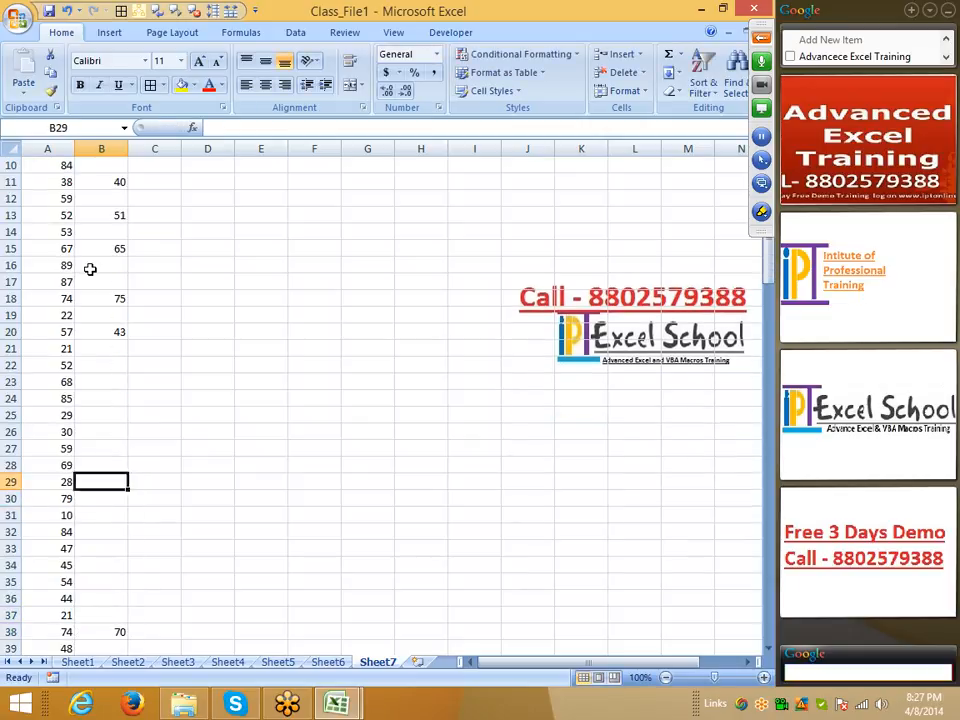
{"action": "key", "text": "Up"}
{"action": "key", "text": "Up"}
{"action": "key", "text": "Up"}
{"action": "key", "text": "Up"}
{"action": "key", "text": "Up"}
{"action": "key", "text": "Up"}
{"action": "key", "text": "Up"}
{"action": "key", "text": "Up"}
{"action": "key", "text": "Up"}
{"action": "key", "text": "Up"}
{"action": "key", "text": "Up"}
{"action": "key", "text": "Up"}
{"action": "key", "text": "Up"}
{"action": "key", "text": "Up"}
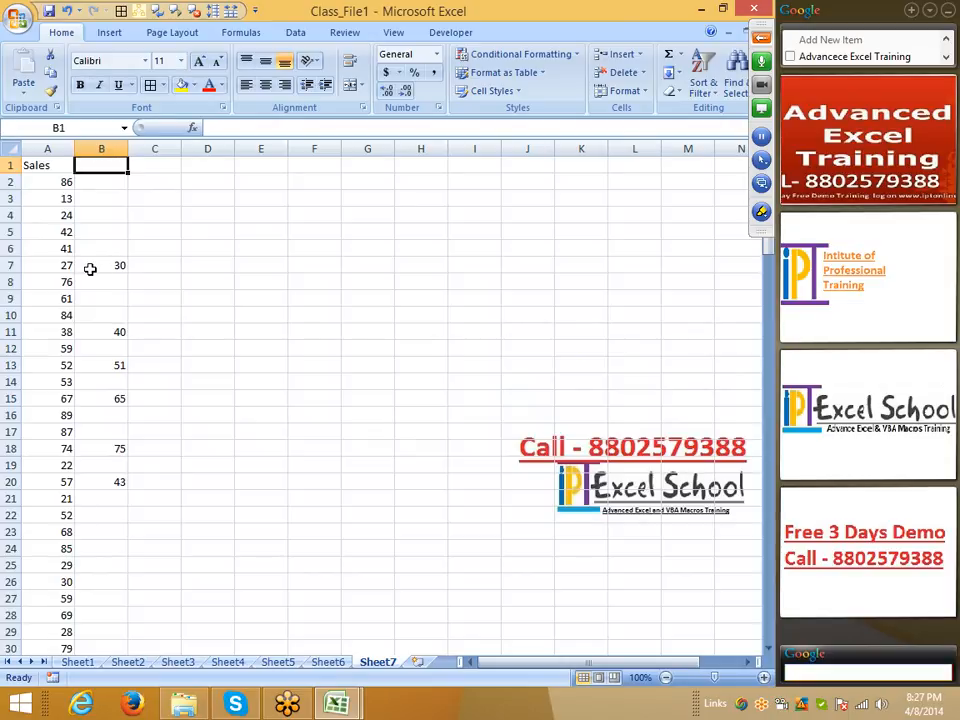
Copy column B onto the Sales column A using Paste Special with Skip blanks, and clear the copy selection
{"action": "left_click", "coordinate": [240, 254]}
{"action": "left_click", "coordinate": [120, 265]}
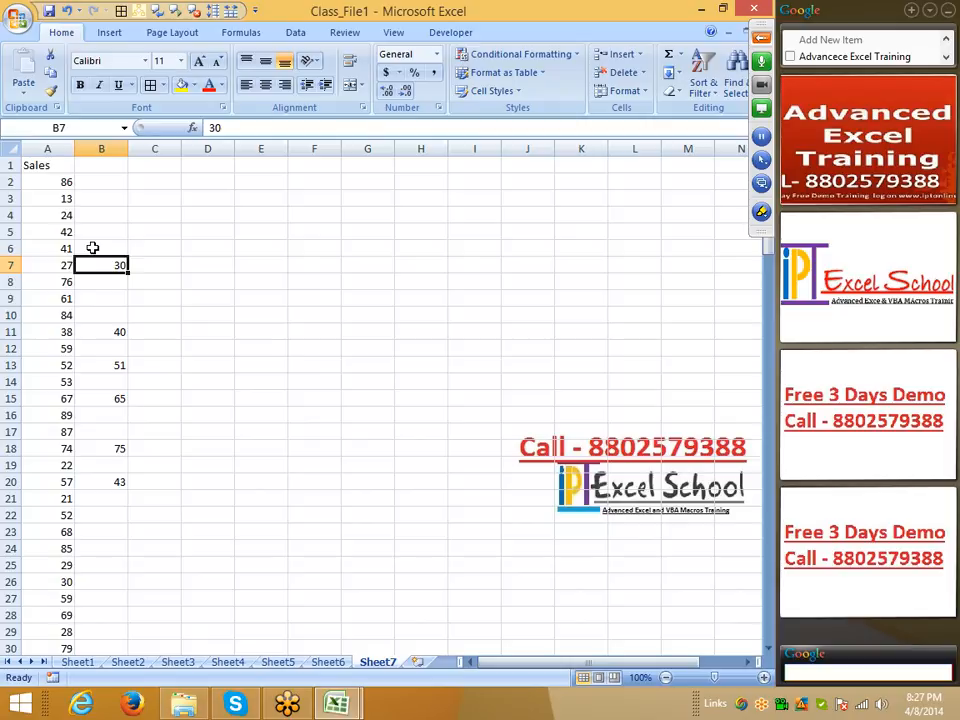
{"action": "left_click", "coordinate": [110, 147]}
{"action": "key", "text": "ctrl+c"}
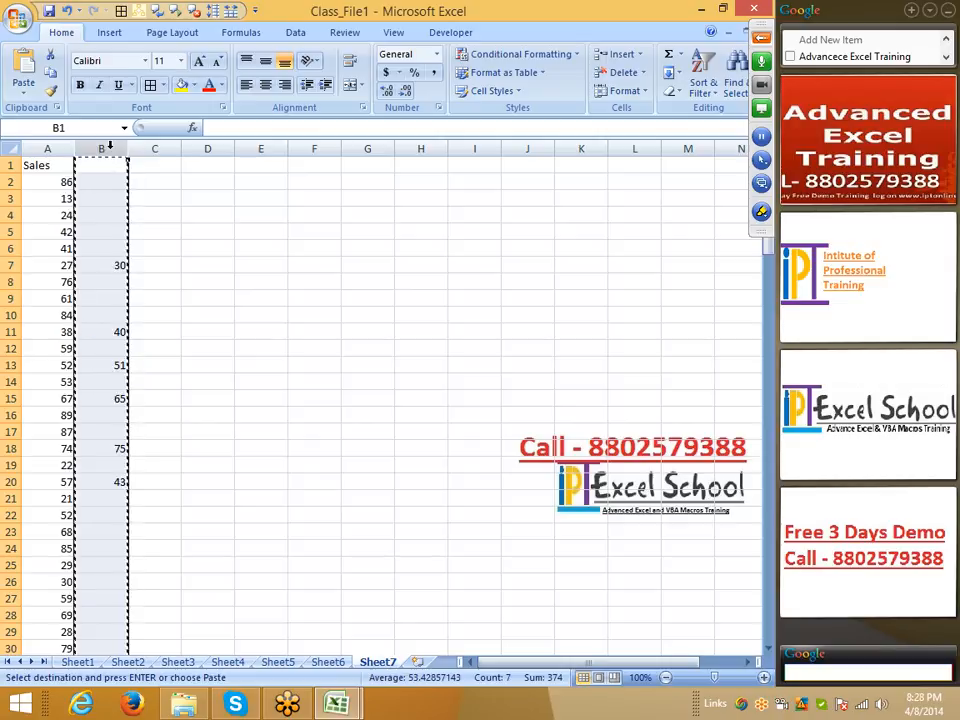
{"action": "left_click", "coordinate": [50, 148]}
{"action": "right_click", "coordinate": [58, 150]}
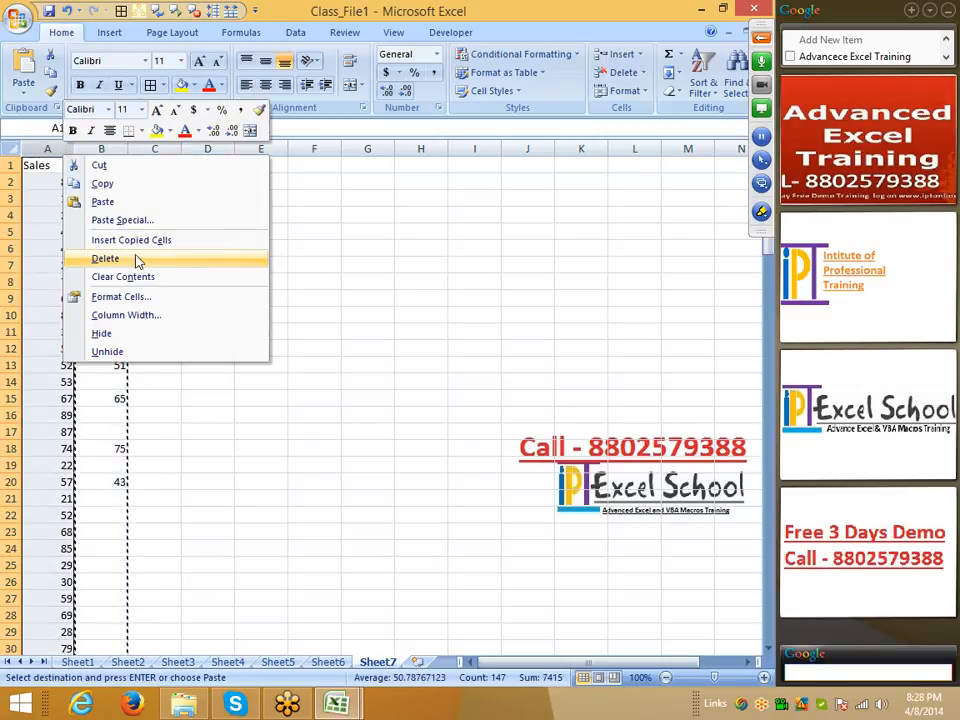
{"action": "left_click", "coordinate": [133, 221]}
{"action": "left_click_drag", "start_coordinate": [148, 84], "coordinate": [369, 55]}
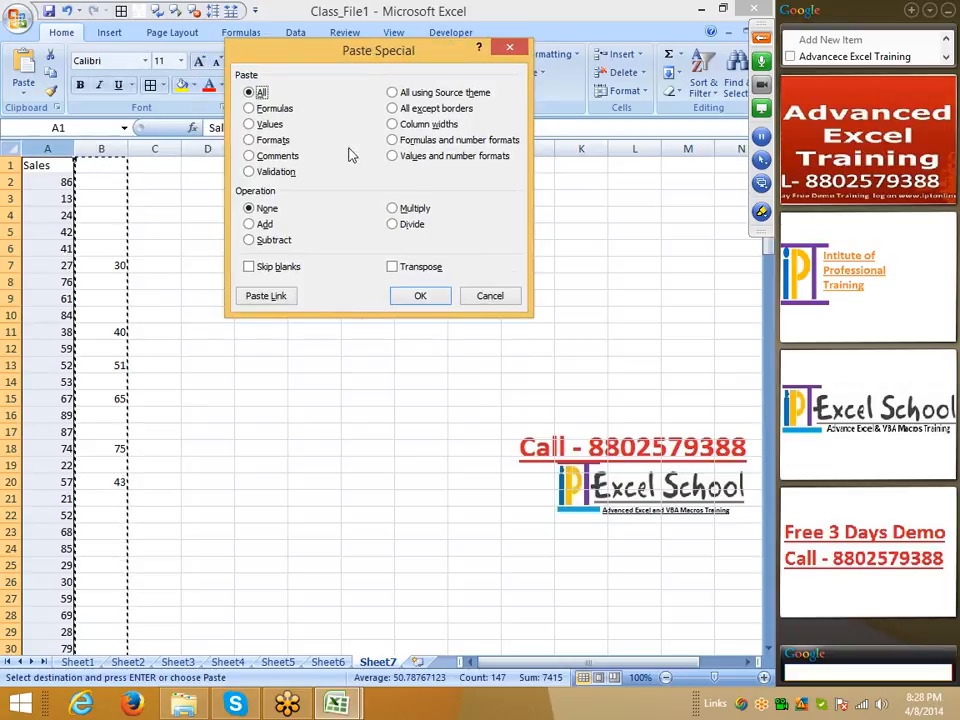
{"action": "left_click", "coordinate": [278, 267]}
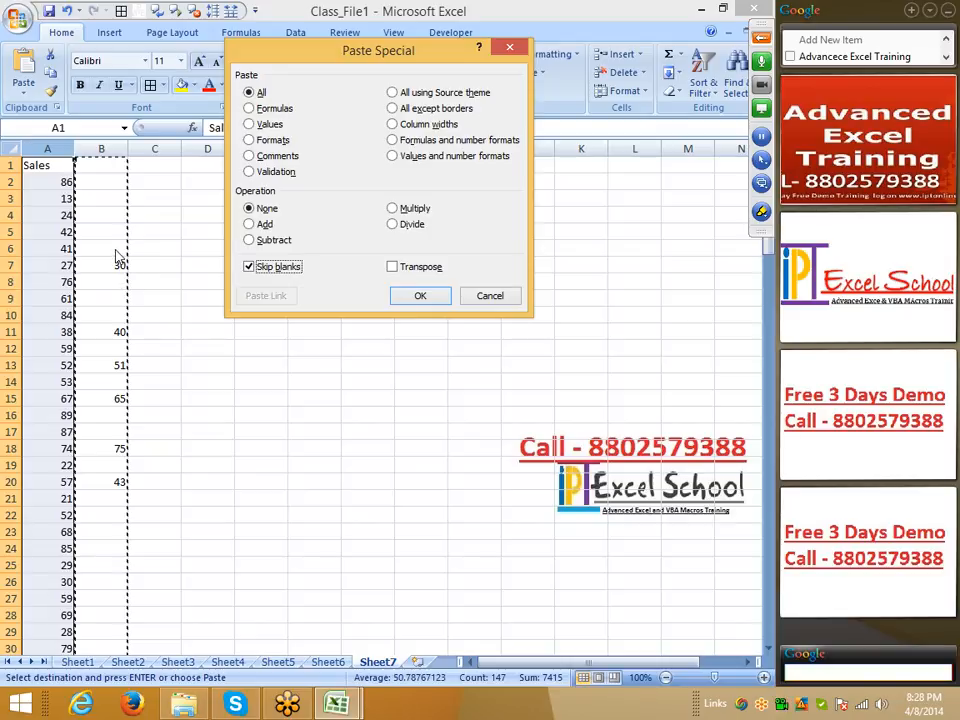
{"action": "left_click", "coordinate": [251, 267]}
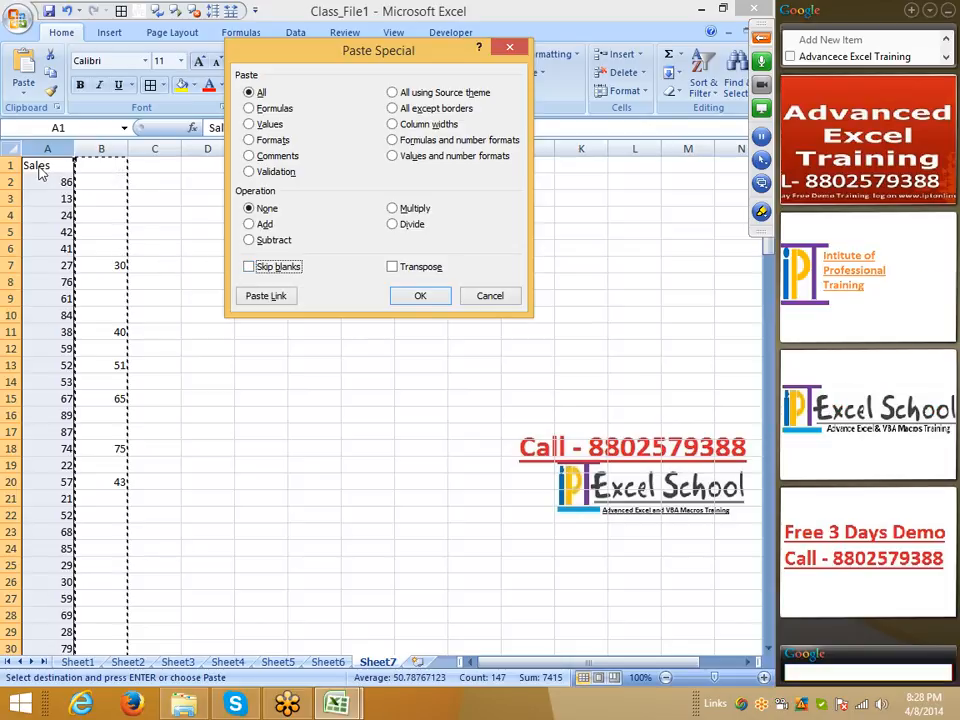
{"action": "left_click", "coordinate": [277, 268]}
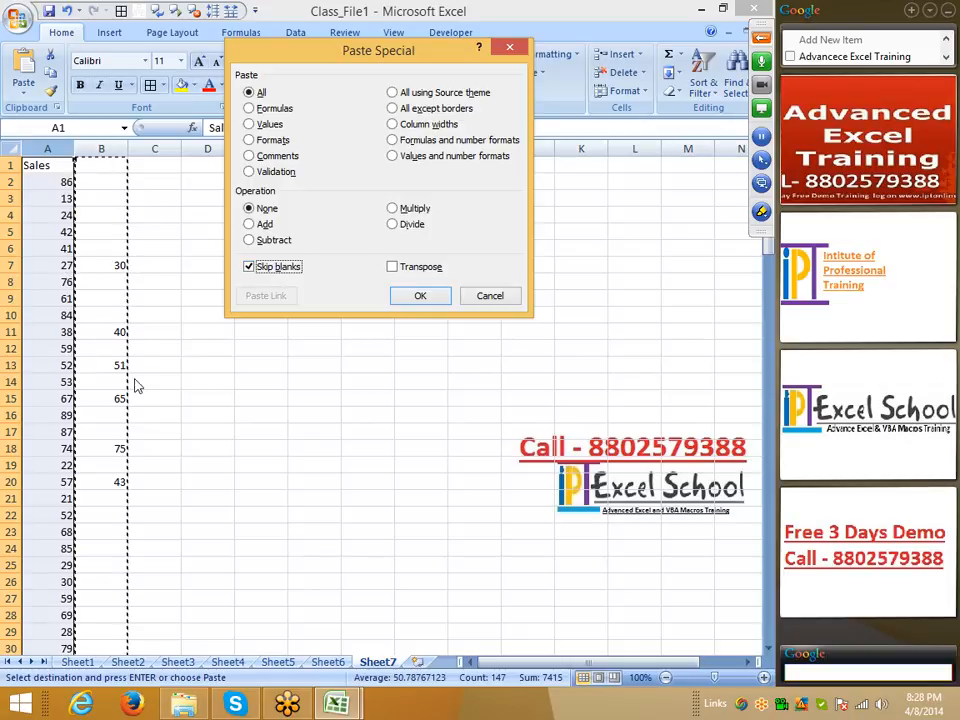
{"action": "left_click", "coordinate": [420, 295]}
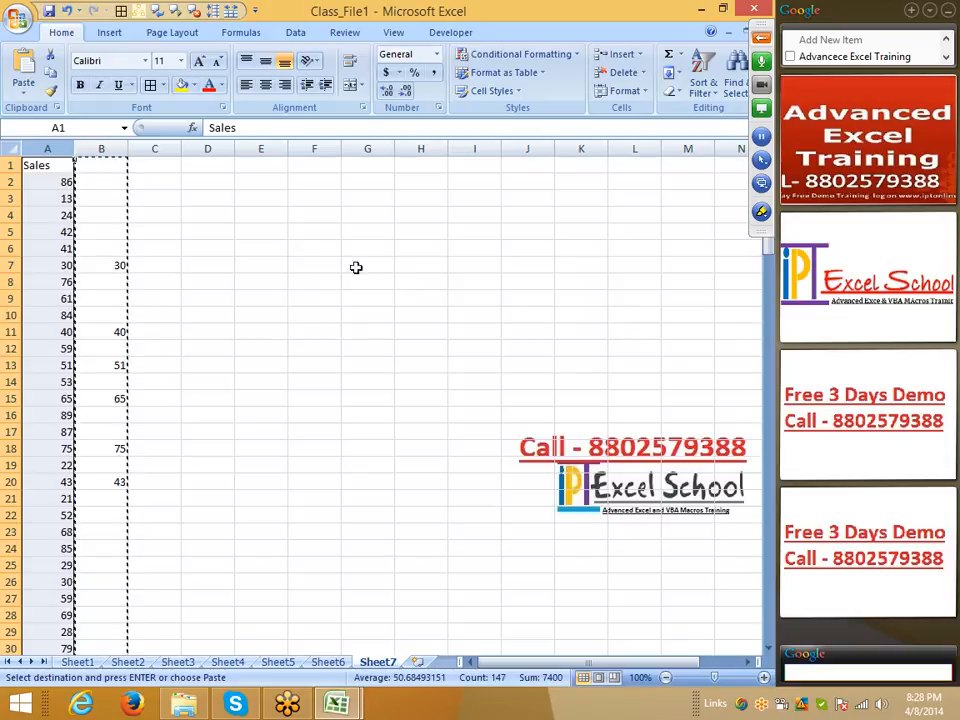
{"action": "key", "text": "Escape"}
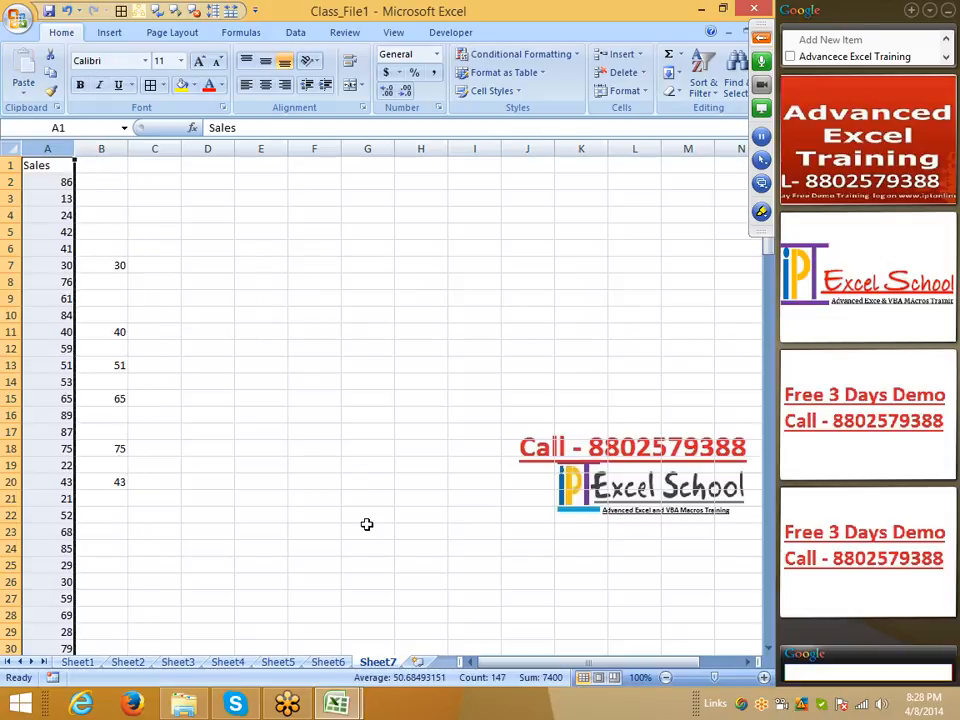
Add a new worksheet after Sheet7 and copy the table A1:D11 from Sheet4
{"action": "left_click", "coordinate": [418, 662]}
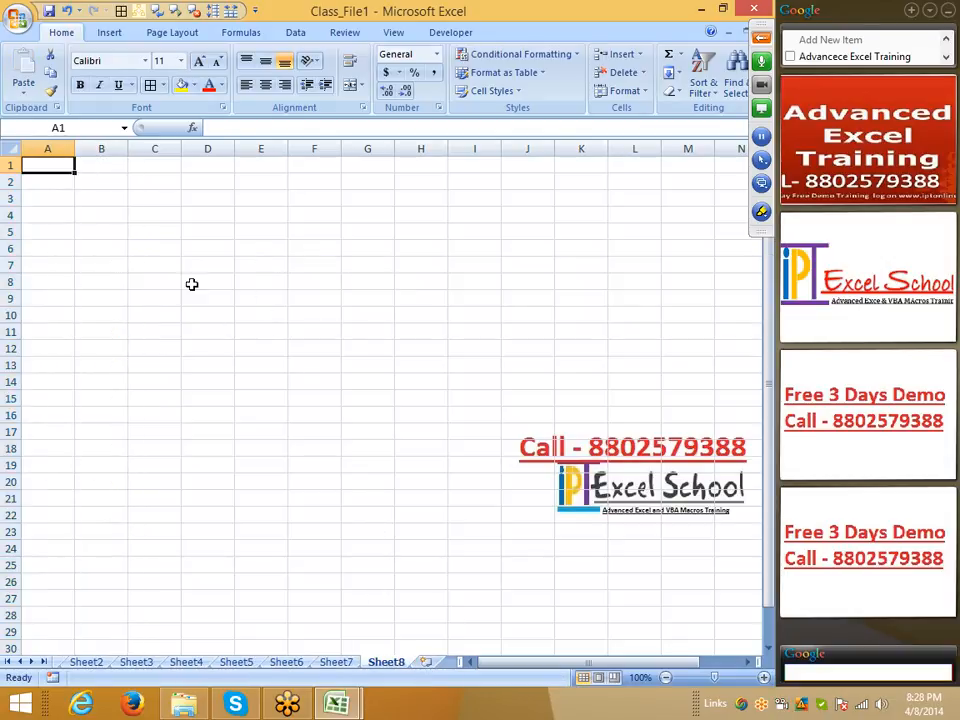
{"action": "left_click", "coordinate": [100, 664]}
{"action": "left_click", "coordinate": [132, 663]}
{"action": "left_click", "coordinate": [184, 662]}
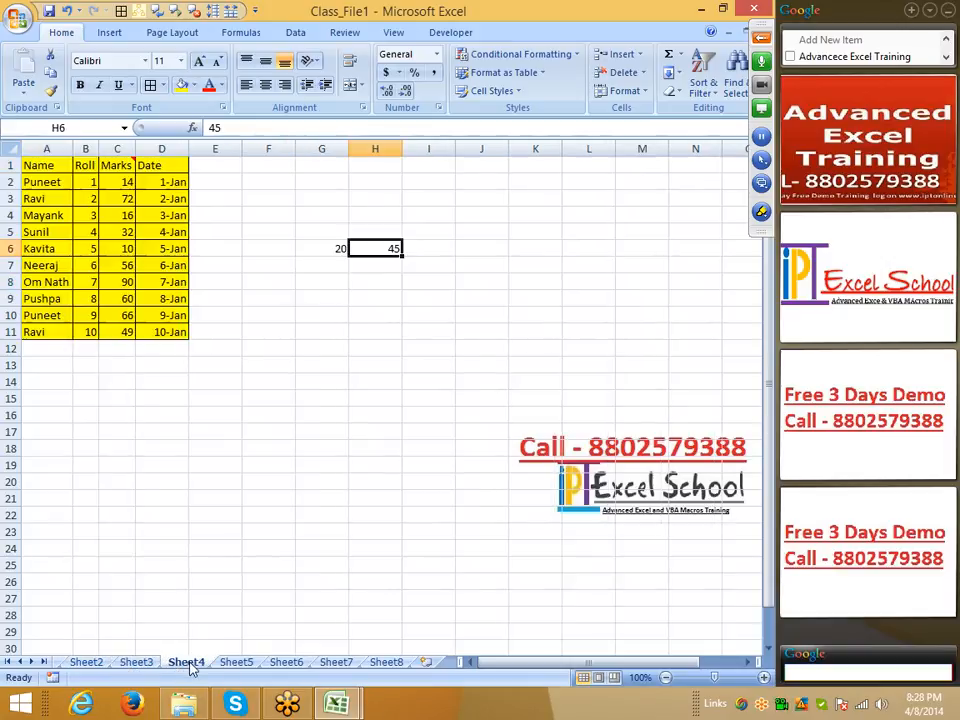
{"action": "left_click", "coordinate": [48, 165]}
{"action": "left_click_drag", "start_coordinate": [48, 165], "coordinate": [162, 332]}
{"action": "key", "text": "ctrl+c"}
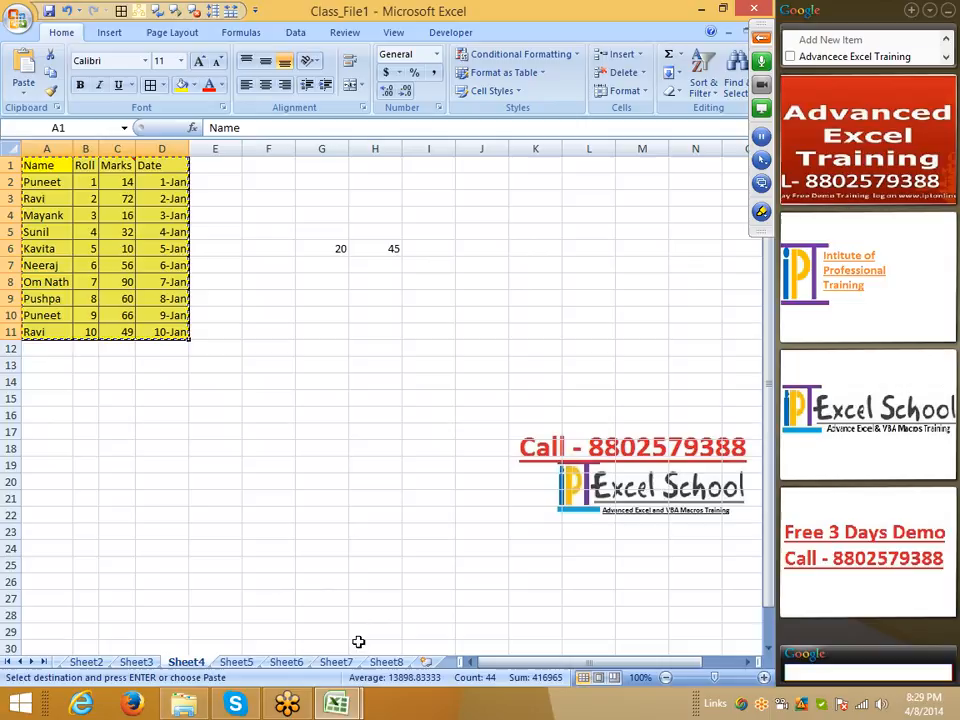
Paste the copied table at B4 on Sheet8 as values with Transpose
{"action": "left_click", "coordinate": [386, 662]}
{"action": "left_click", "coordinate": [101, 215]}
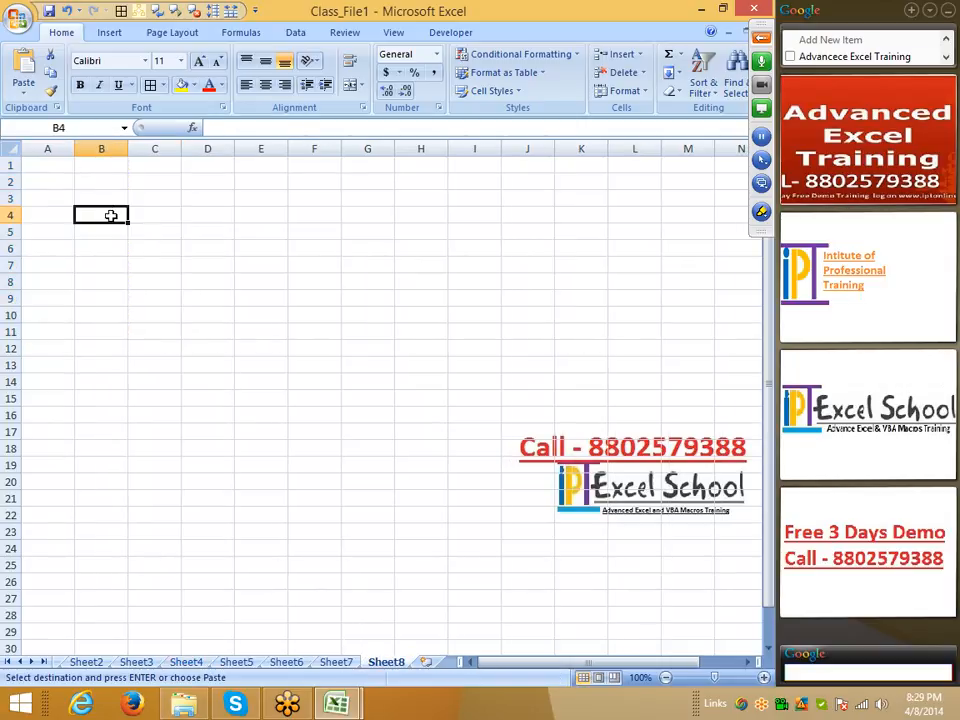
{"action": "right_click", "coordinate": [112, 214]}
{"action": "left_click", "coordinate": [199, 281]}
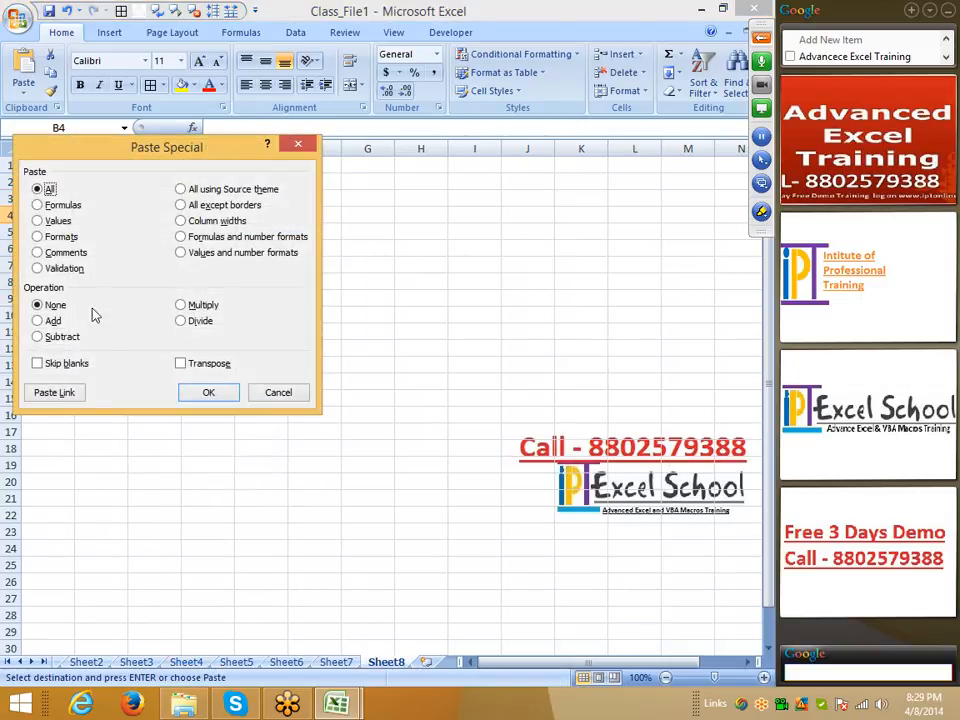
{"action": "left_click", "coordinate": [181, 364]}
{"action": "left_click", "coordinate": [40, 221]}
{"action": "left_click", "coordinate": [206, 391]}
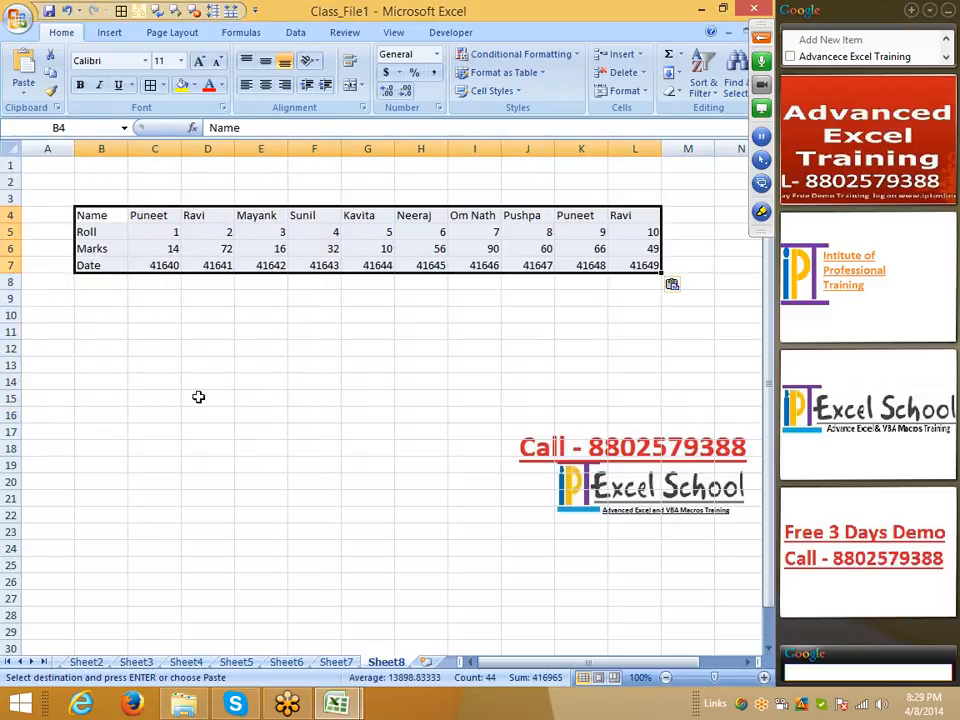
Copy the transposed table B4:L7 and paste it at B11 with Transpose
{"action": "key", "text": "ctrl+c"}
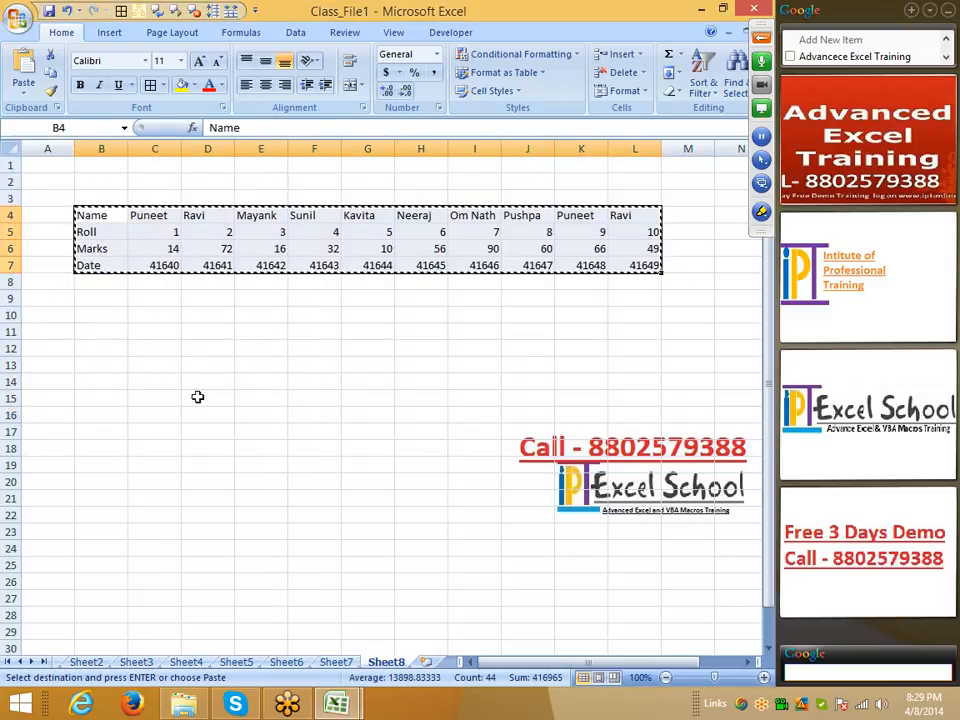
{"action": "left_click", "coordinate": [100, 331]}
{"action": "right_click", "coordinate": [100, 331]}
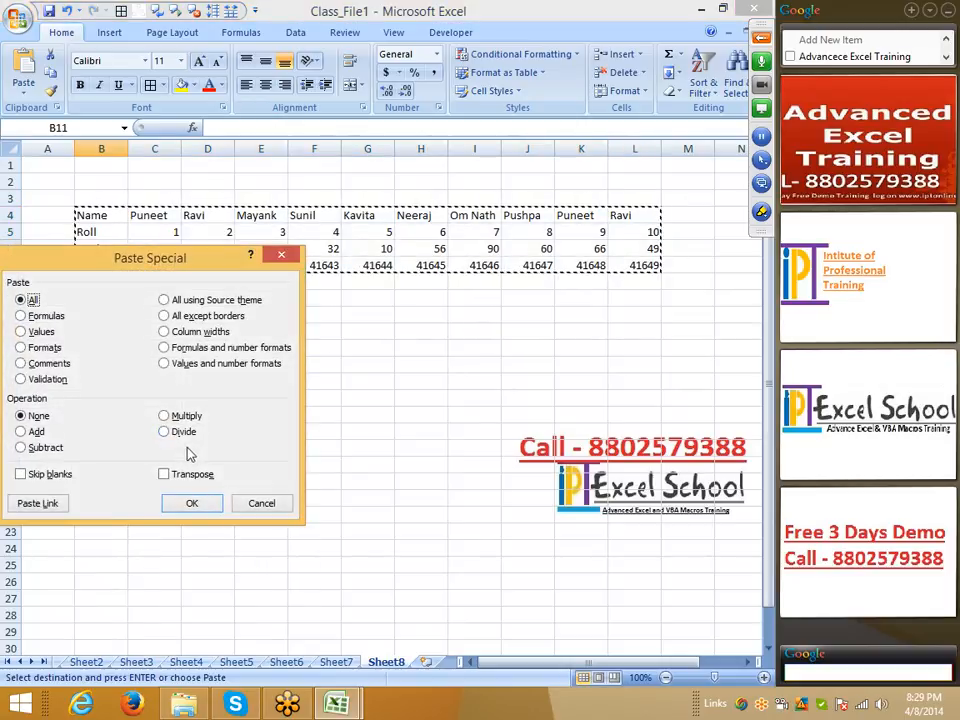
{"action": "left_click", "coordinate": [165, 470]}
{"action": "left_click", "coordinate": [186, 499]}
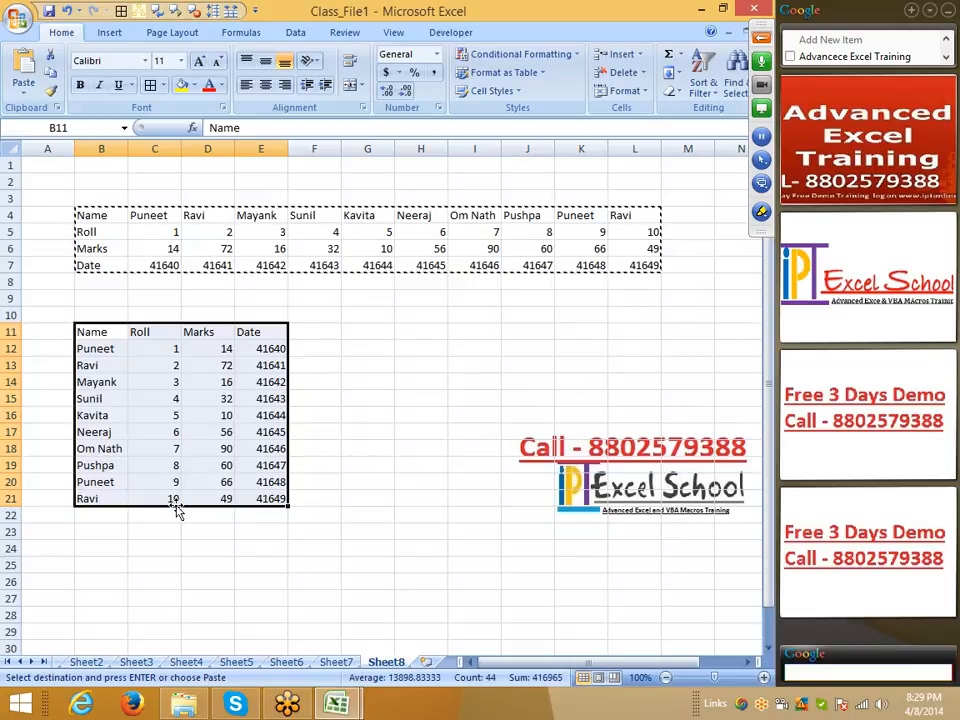
Autofit all column widths on Sheet8 and clear the copy selection
{"action": "left_click", "coordinate": [9, 150]}
{"action": "double_click", "coordinate": [236, 148]}
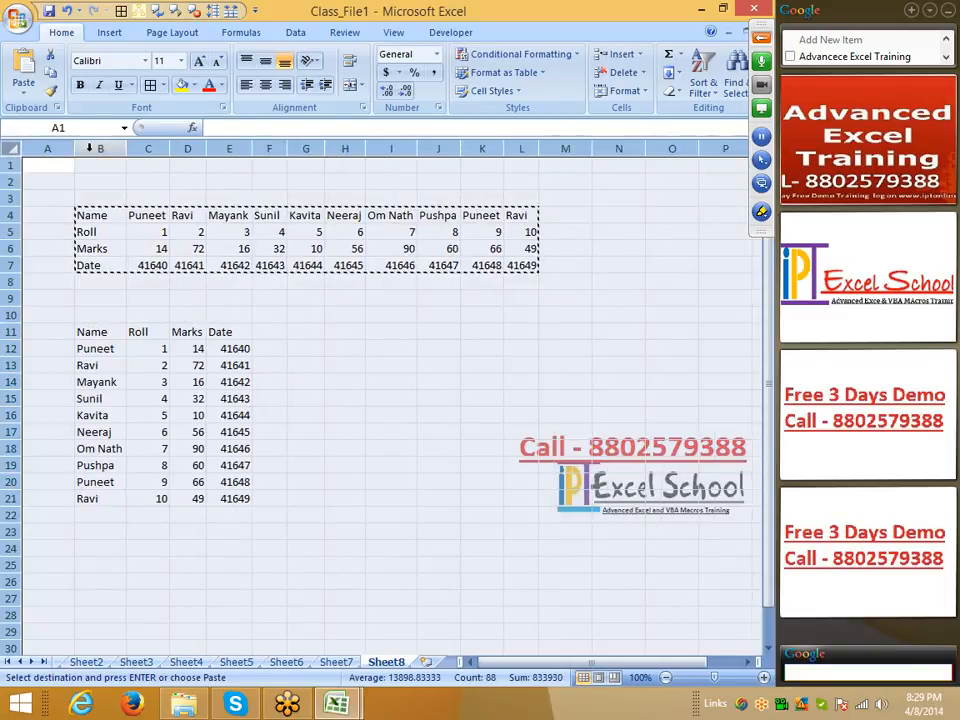
{"action": "left_click", "coordinate": [269, 365]}
{"action": "key", "text": "Escape"}
{"action": "left_click_drag", "start_coordinate": [95, 337], "coordinate": [223, 515]}
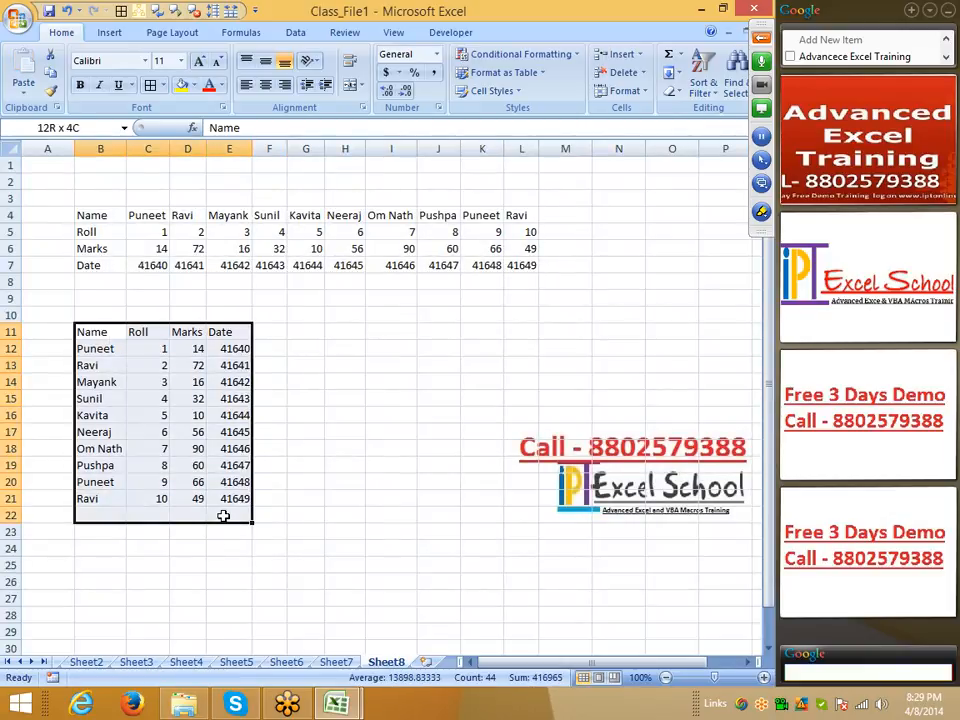
{"action": "left_click", "coordinate": [341, 486]}
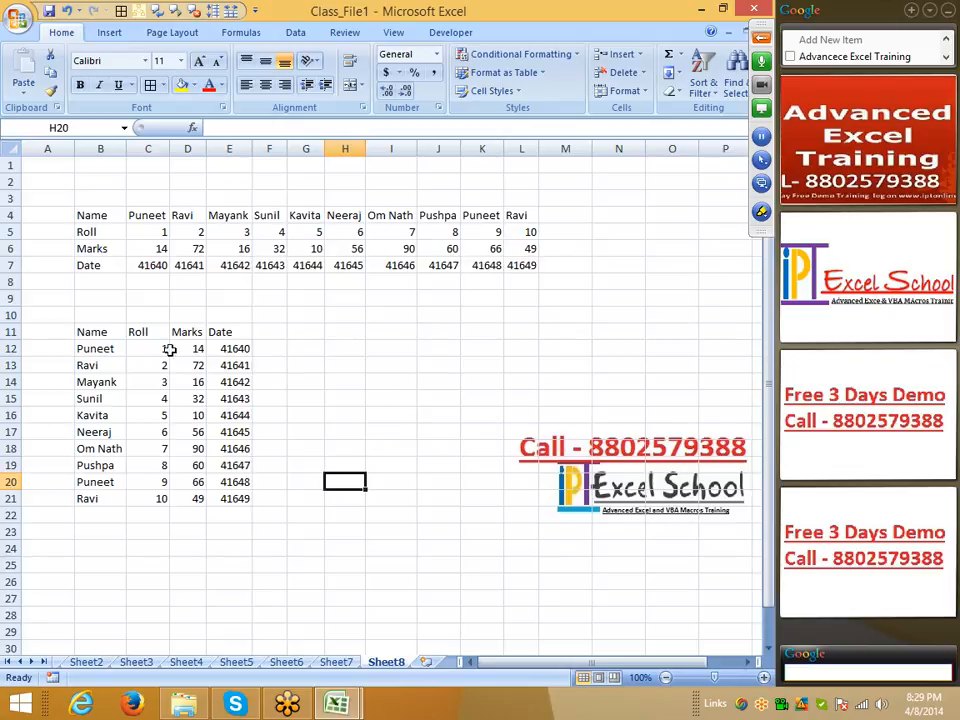
Link cell I11 to the Name header of the lower table with the formula =B11
{"action": "left_click", "coordinate": [88, 348]}
{"action": "left_click", "coordinate": [90, 332]}
{"action": "left_click", "coordinate": [394, 333]}
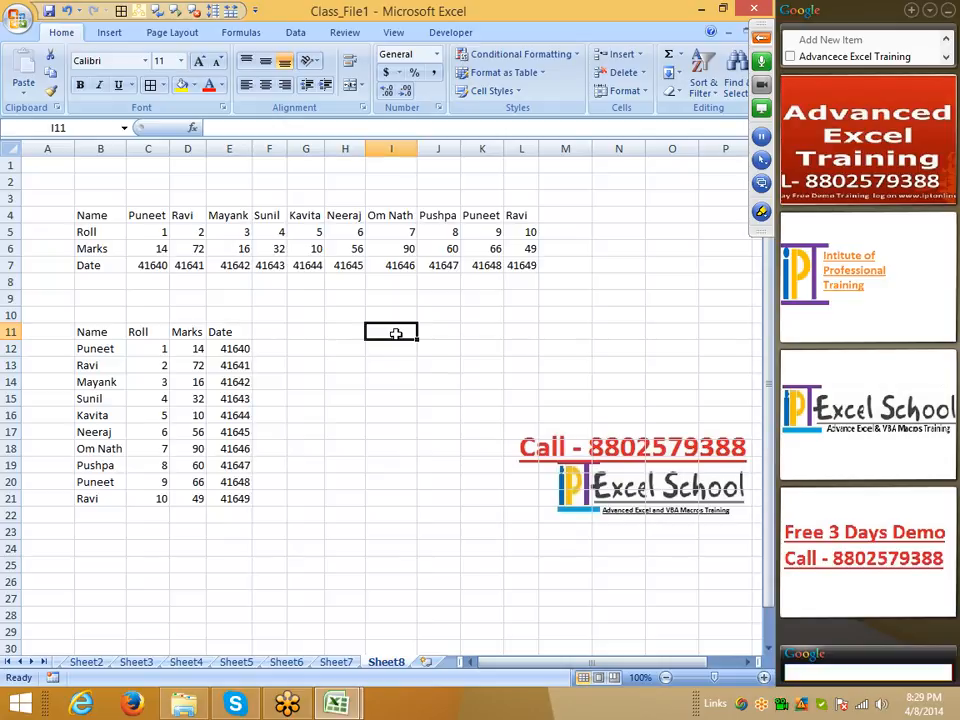
{"action": "type", "text": "="}
{"action": "left_click", "coordinate": [108, 332]}
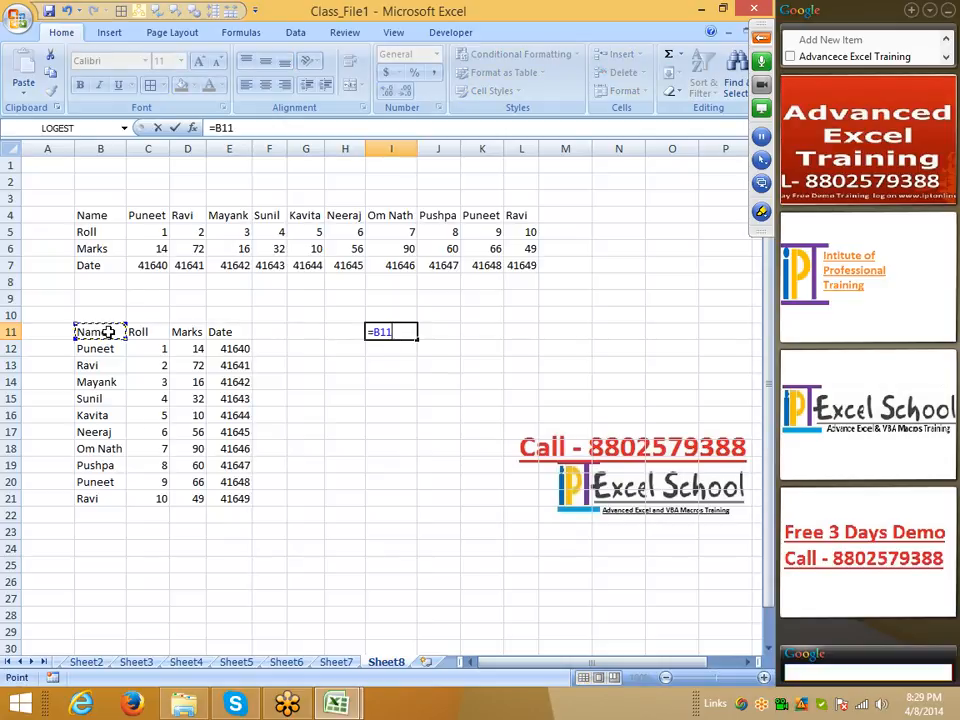
{"action": "key", "text": "Return"}
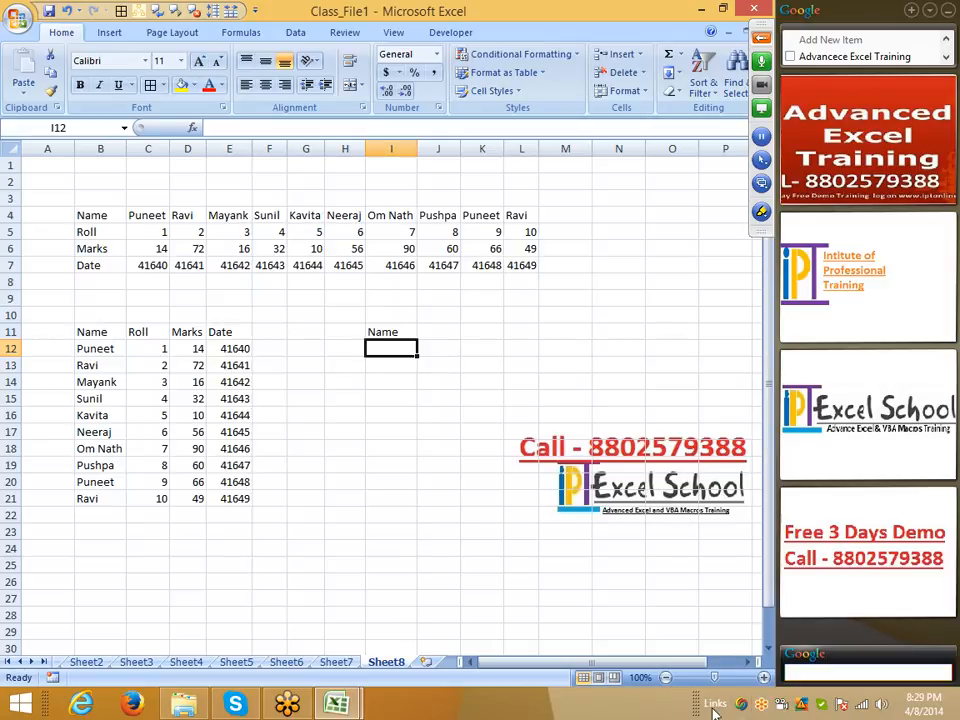
Schedule a GoToMeeting session starting at 8:30 PM and minimize the Outlook invitation it generates
{"action": "right_click", "coordinate": [761, 705]}
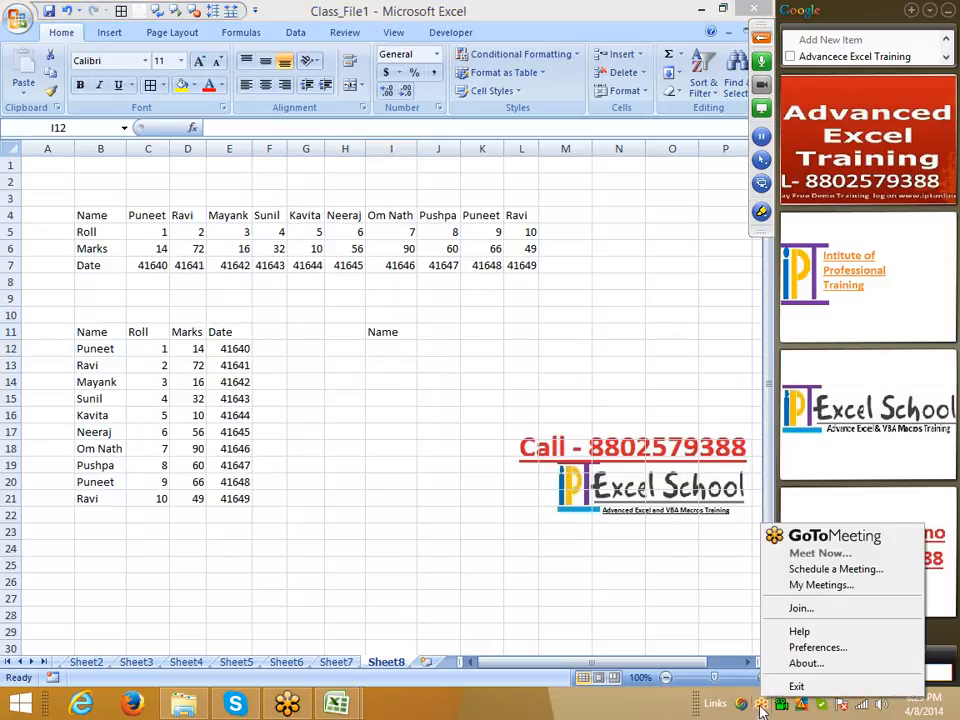
{"action": "left_click", "coordinate": [803, 586]}
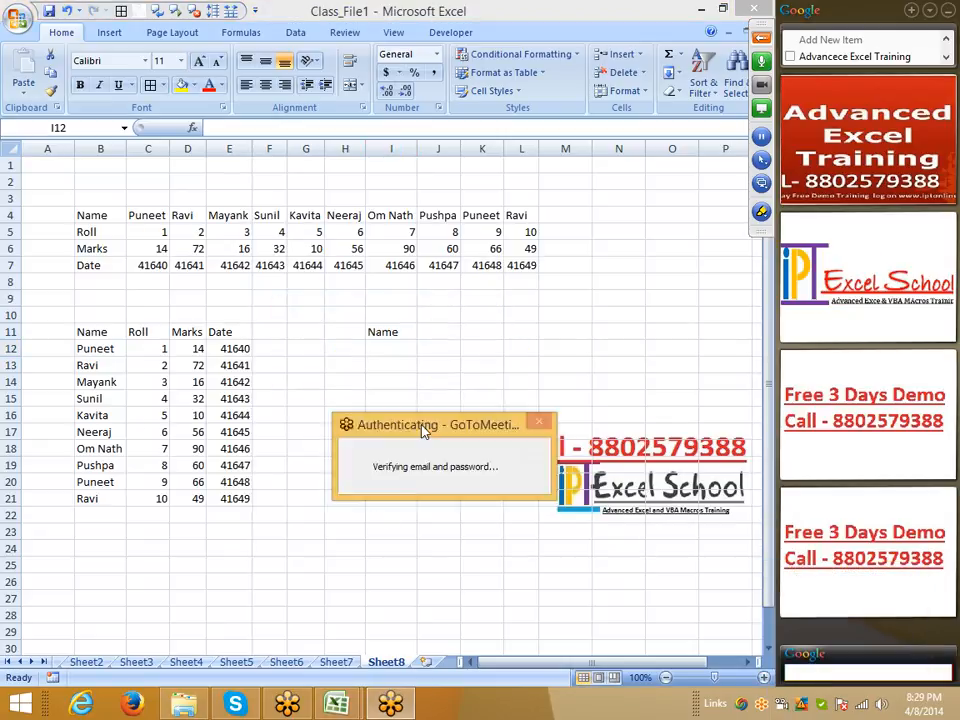
{"action": "left_click", "coordinate": [345, 503]}
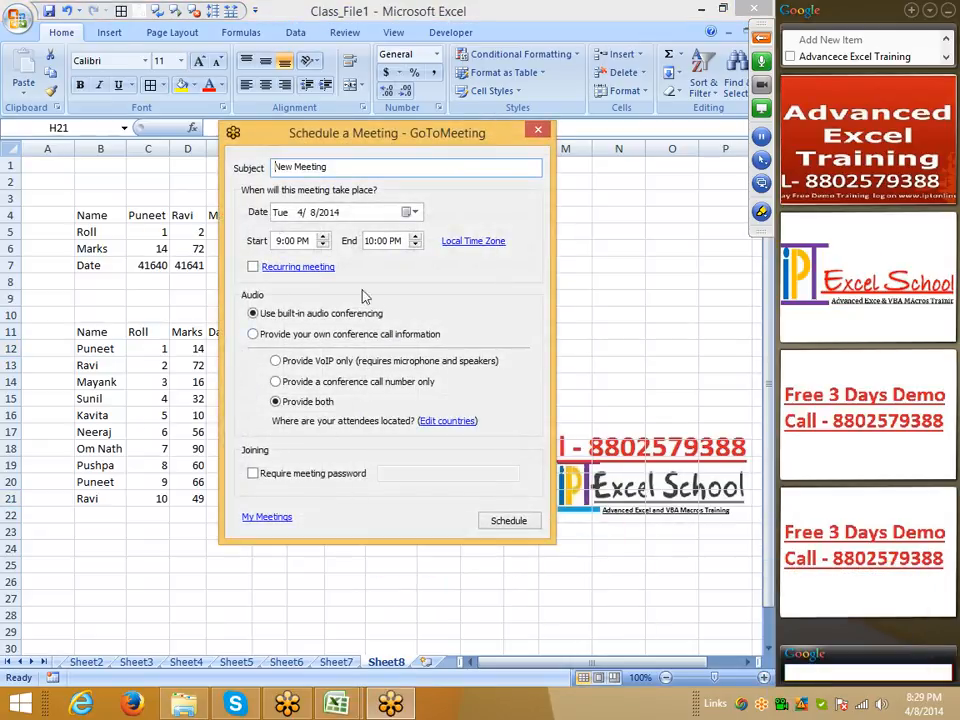
{"action": "left_click", "coordinate": [290, 241]}
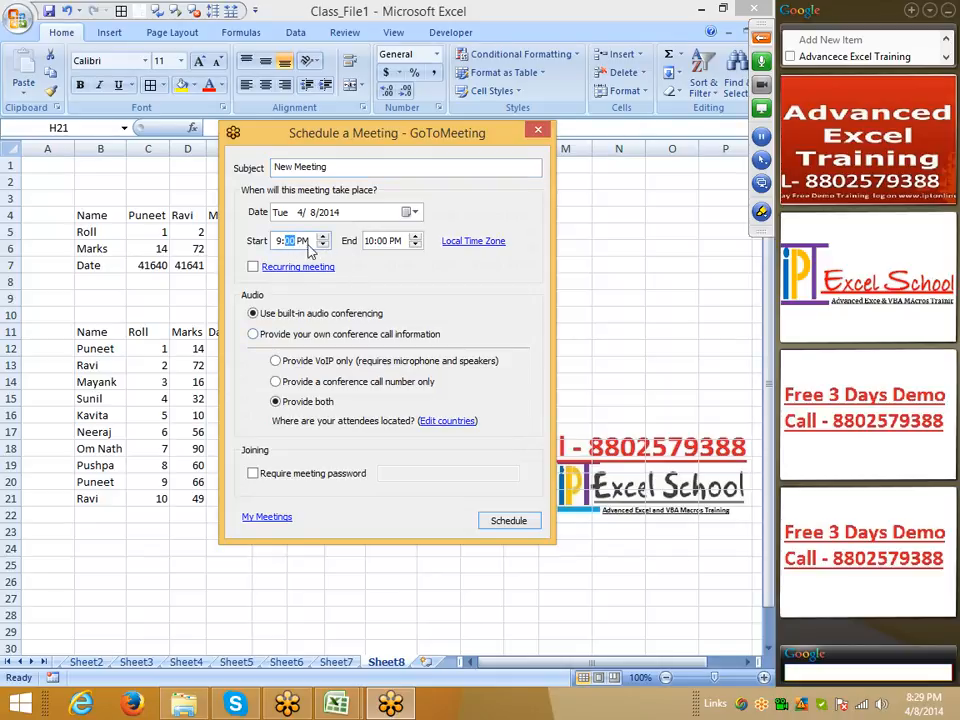
{"action": "left_click", "coordinate": [277, 241]}
{"action": "type", "text": "8:30"}
{"action": "left_click", "coordinate": [508, 524]}
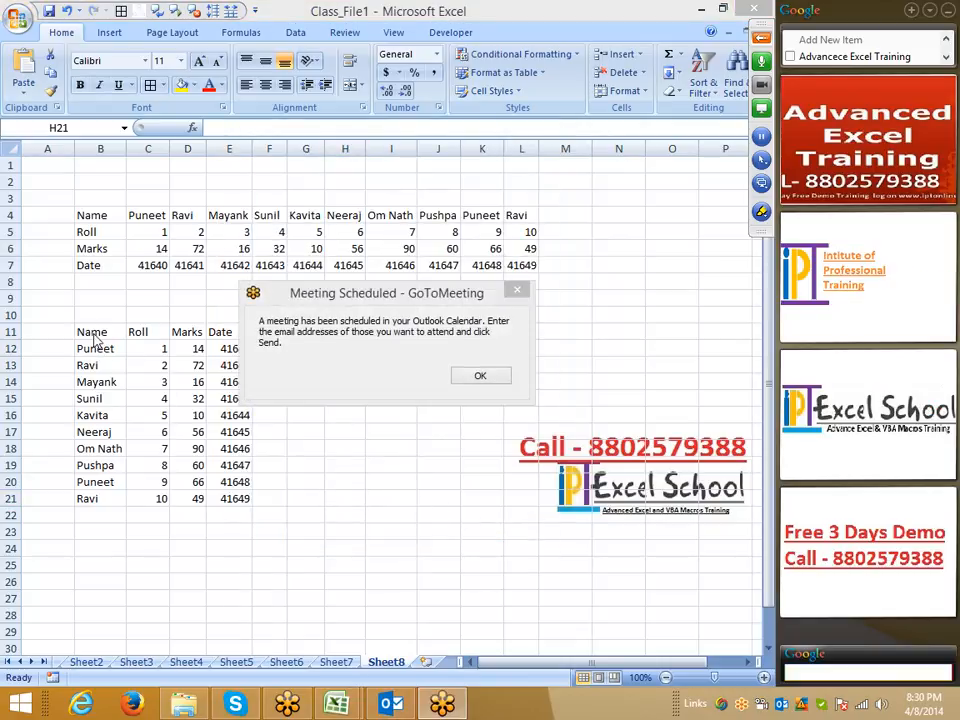
{"action": "left_click", "coordinate": [479, 376]}
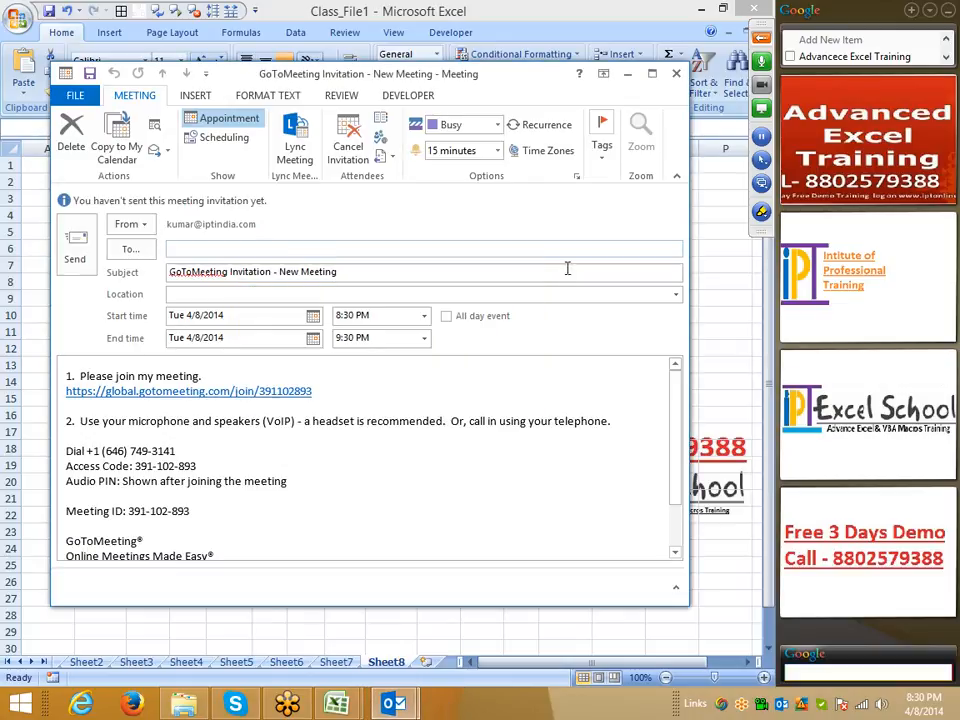
{"action": "left_click", "coordinate": [627, 74]}
Copy the non-adjacent ranges B11:E13, B17:E18 and B21:E21 of the lower table together
{"action": "left_click", "coordinate": [381, 330]}
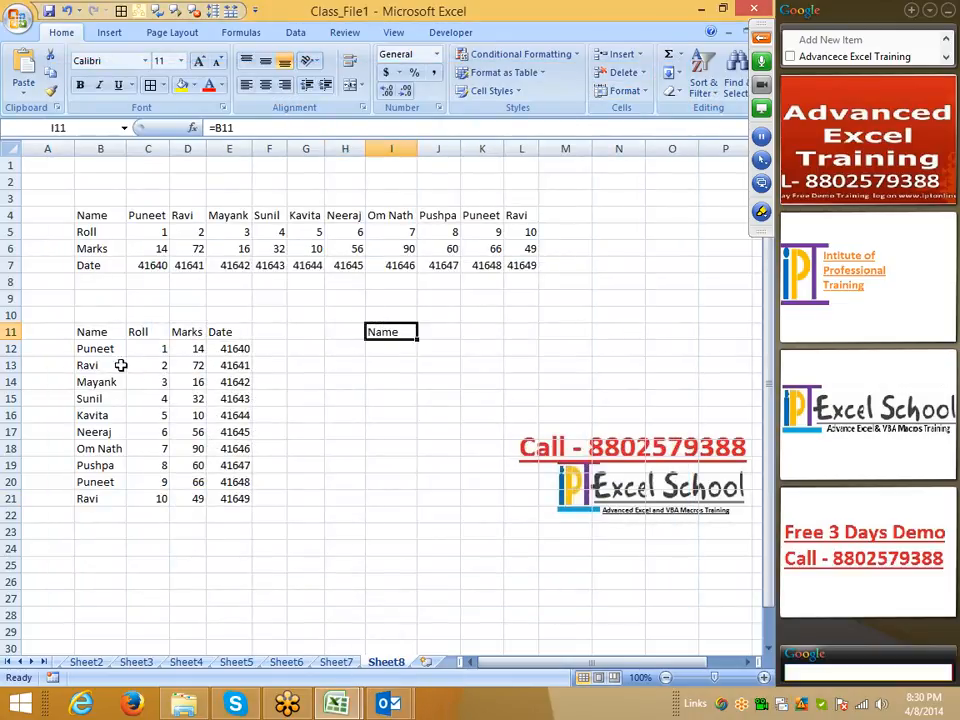
{"action": "left_click", "coordinate": [88, 333]}
{"action": "left_click_drag", "start_coordinate": [88, 333], "coordinate": [231, 364]}
{"action": "left_click_drag", "start_coordinate": [107, 435], "coordinate": [225, 446], "text": "ctrl"}
{"action": "left_click_drag", "start_coordinate": [105, 497], "coordinate": [229, 498], "text": "ctrl"}
{"action": "key", "text": "ctrl+c"}
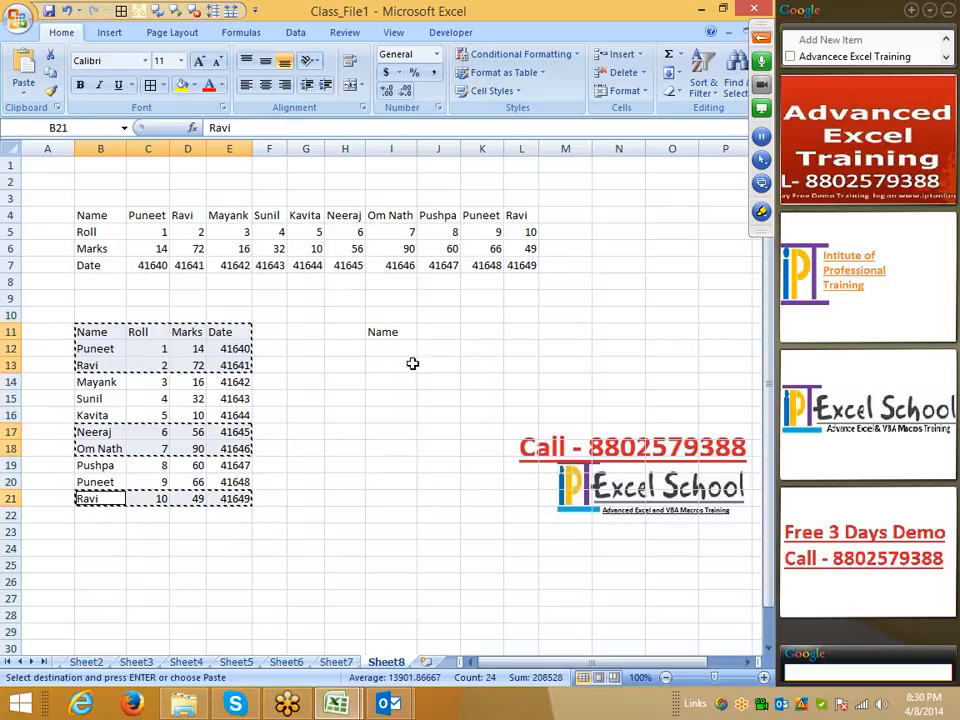
Paste the copied rows at I11 as links using Paste Special's Paste Link
{"action": "left_click", "coordinate": [393, 334]}
{"action": "right_click", "coordinate": [393, 334]}
{"action": "left_click", "coordinate": [439, 402]}
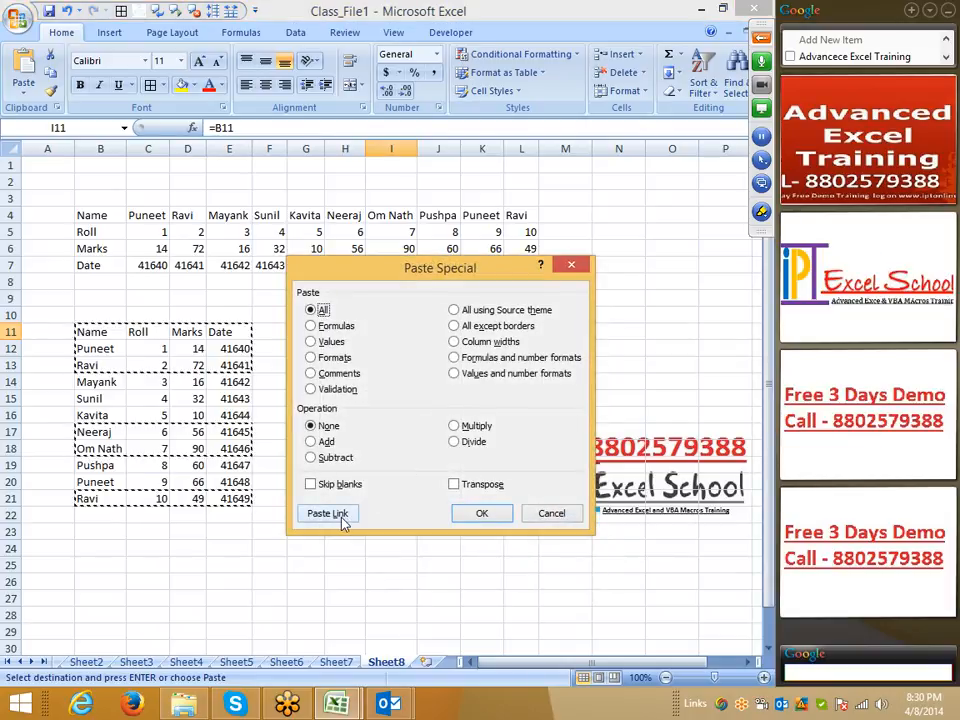
{"action": "left_click", "coordinate": [327, 513]}
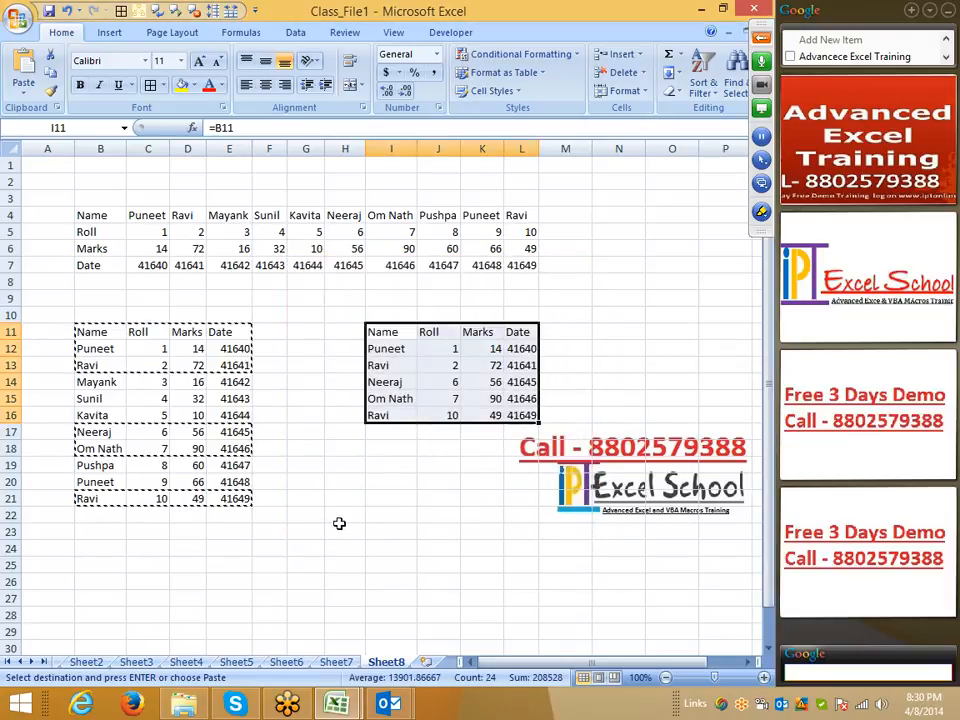
Bring up the Outlook meeting invitation, copy its access code and return to the worksheet
{"action": "mouse_move", "coordinate": [392, 705]}
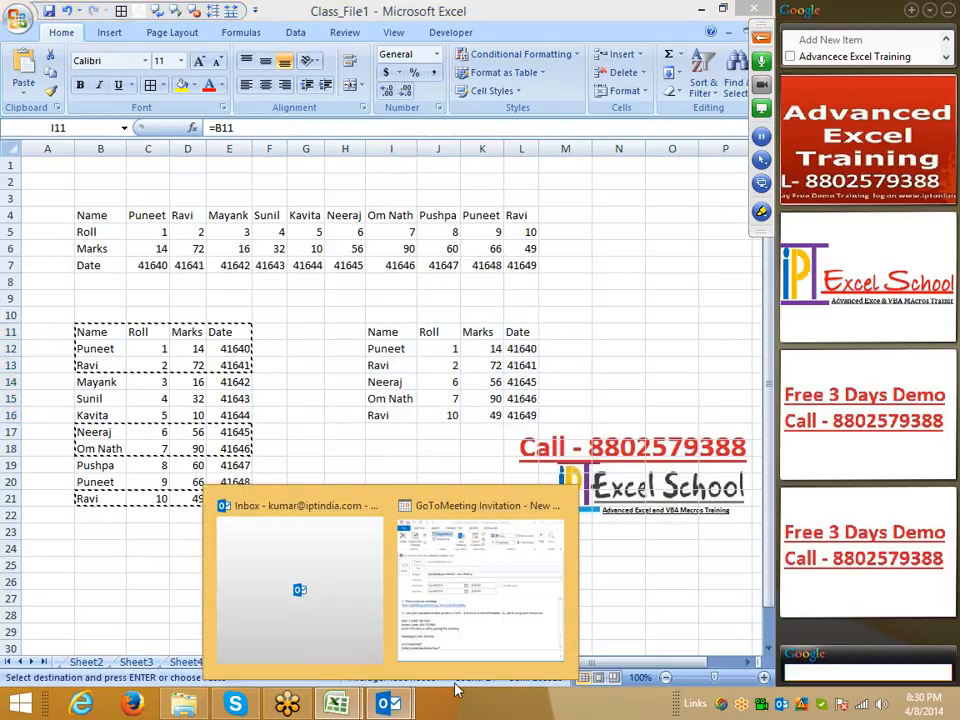
{"action": "left_click", "coordinate": [425, 650]}
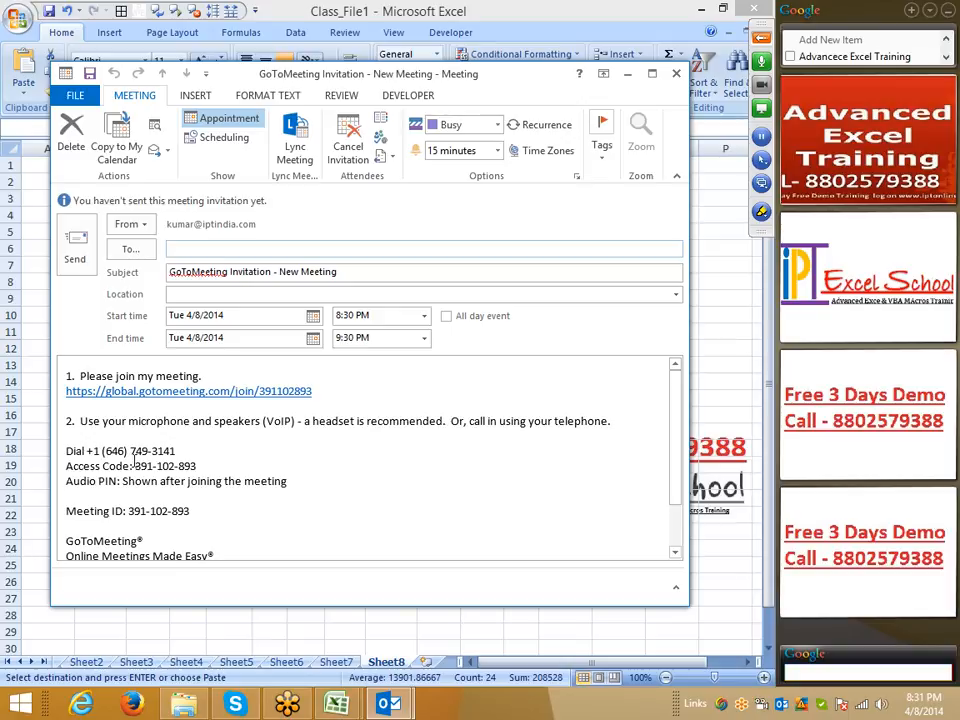
{"action": "left_click_drag", "start_coordinate": [136, 467], "coordinate": [197, 467]}
{"action": "key", "text": "ctrl+c"}
{"action": "left_click", "coordinate": [133, 641]}
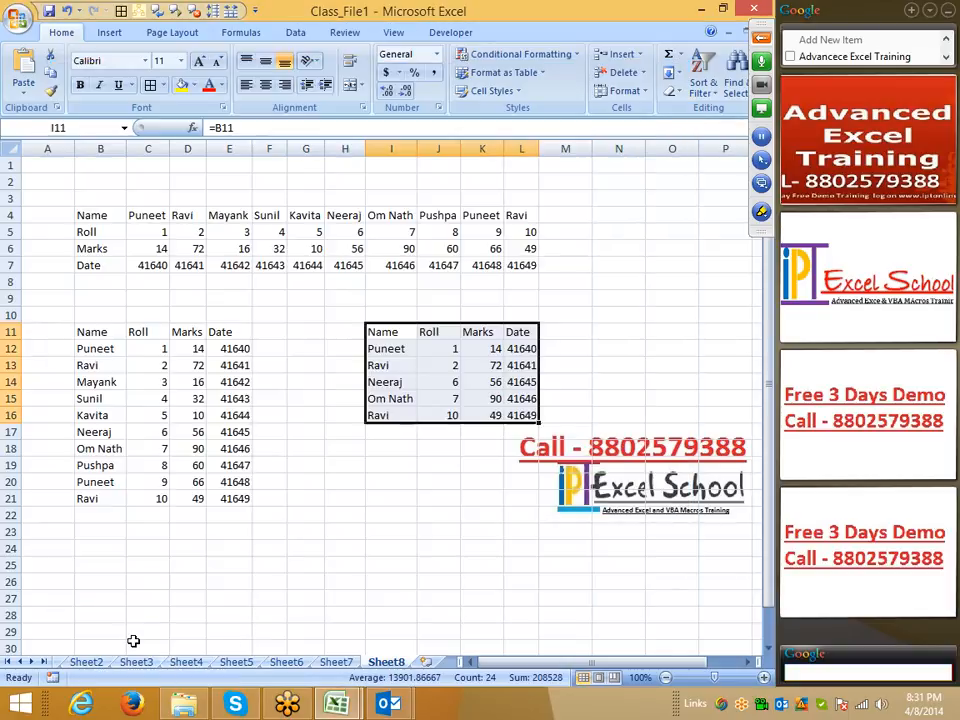
Switch to Skype and send the copied meeting access code to the contact located in Dublin
{"action": "left_click", "coordinate": [235, 705]}
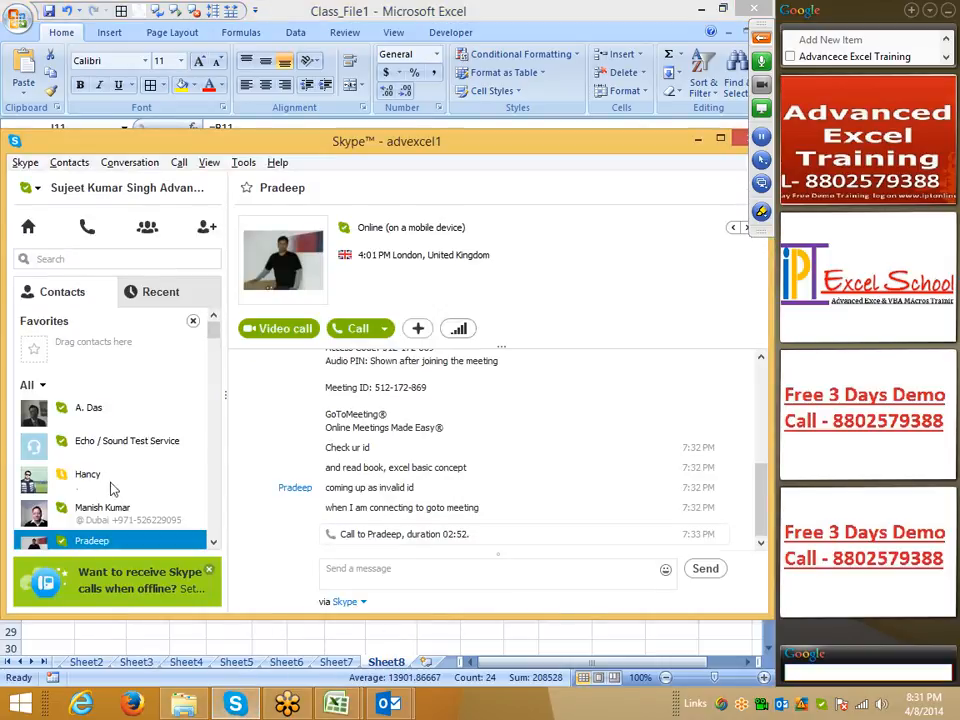
{"action": "left_click", "coordinate": [103, 476]}
{"action": "left_click", "coordinate": [355, 572]}
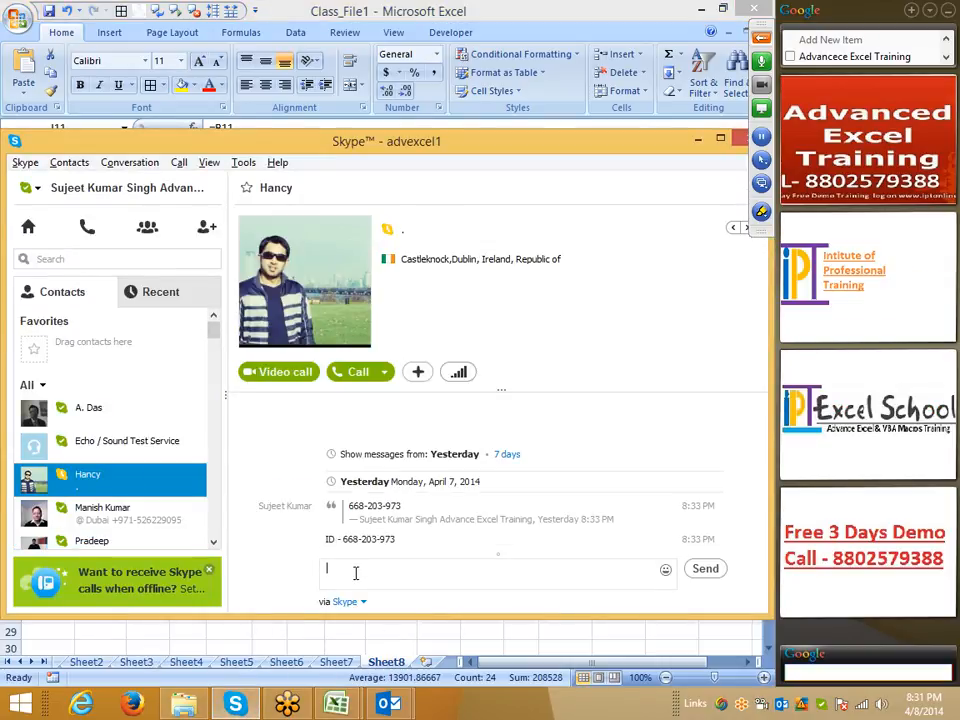
{"action": "key", "text": "ctrl+v"}
{"action": "key", "text": "Return"}
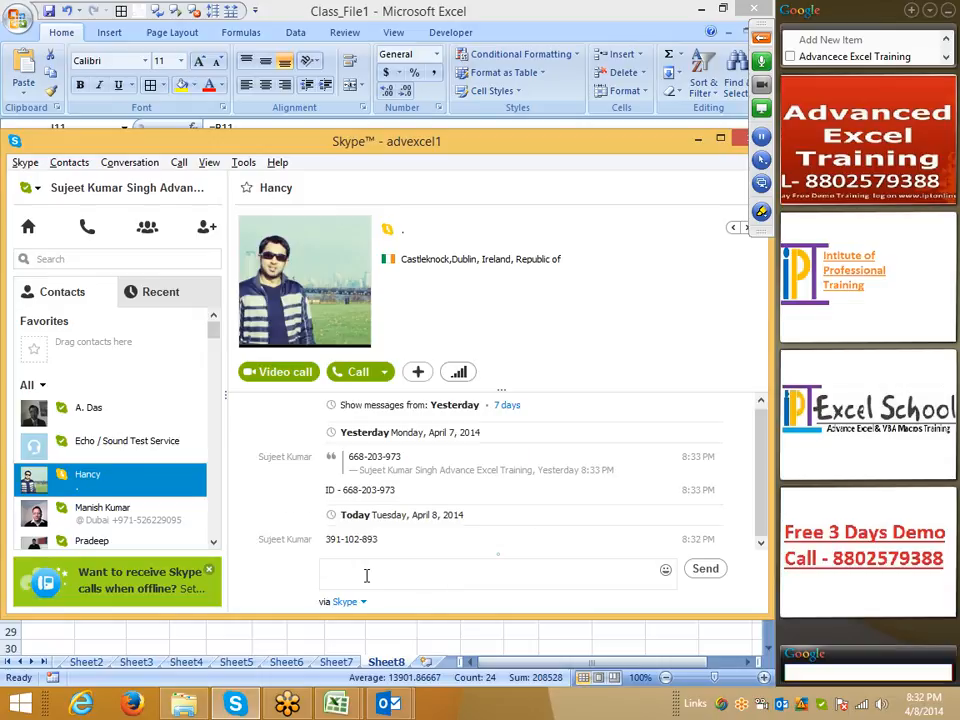
Return to the Class_File1 workbook in Excel and give I11:L16 all borders and a yellow fill
{"action": "key", "text": "super+d"}
{"action": "mouse_move", "coordinate": [338, 703]}
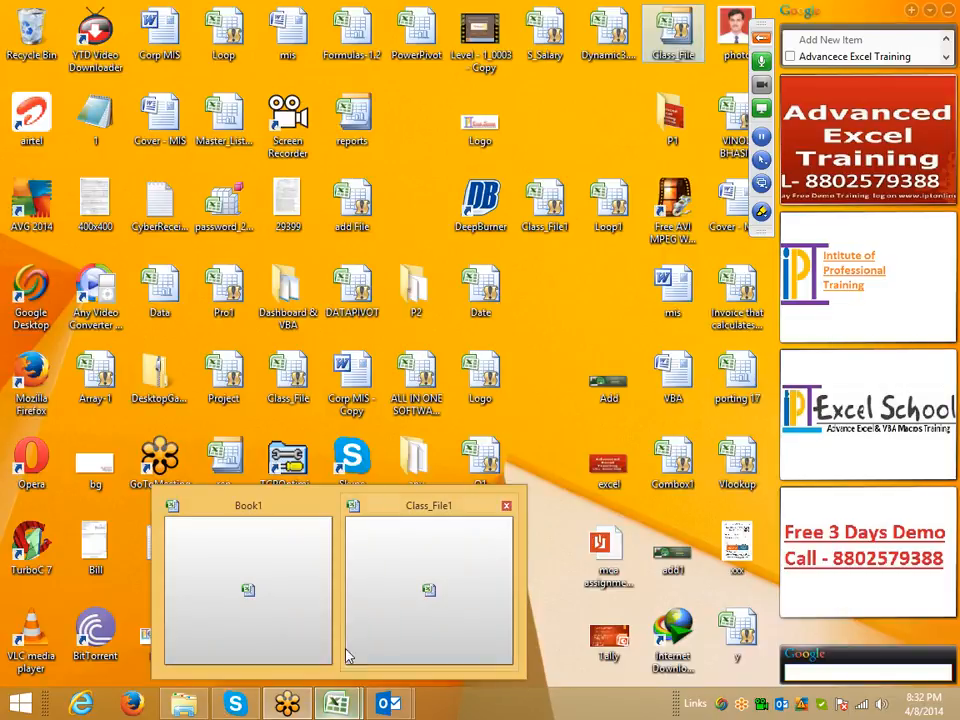
{"action": "left_click", "coordinate": [375, 619]}
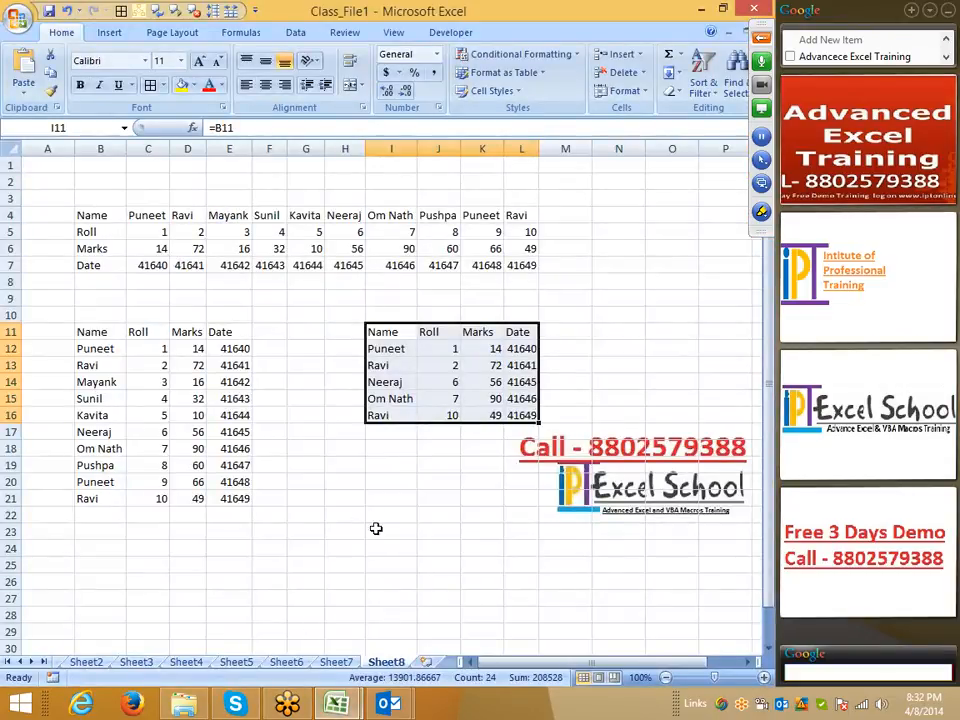
{"action": "left_click", "coordinate": [152, 86]}
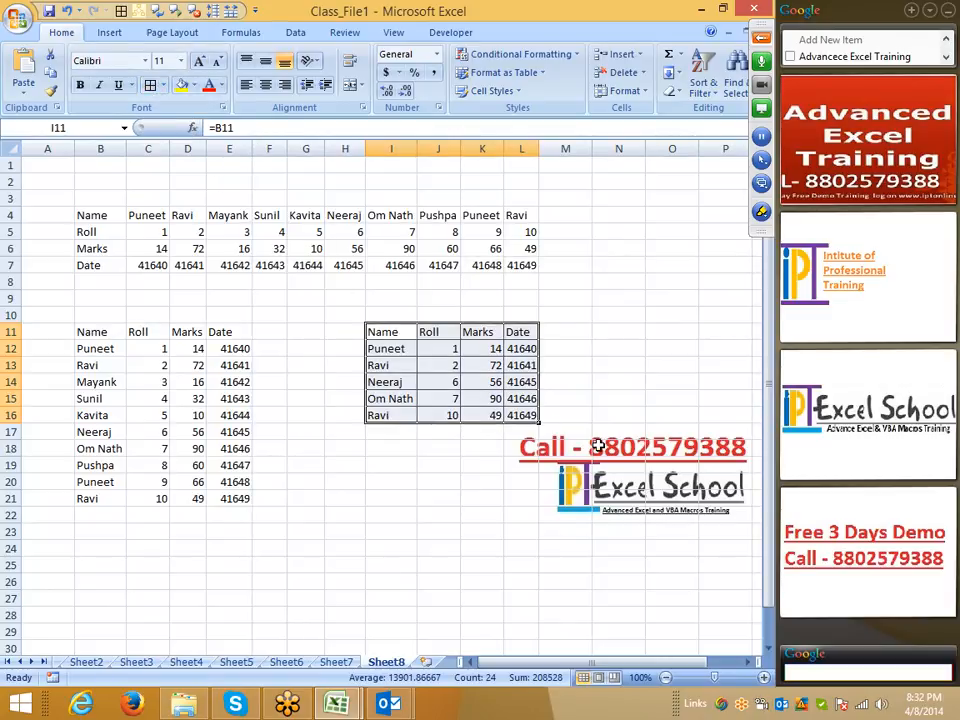
{"action": "key", "text": "ctrl+c"}
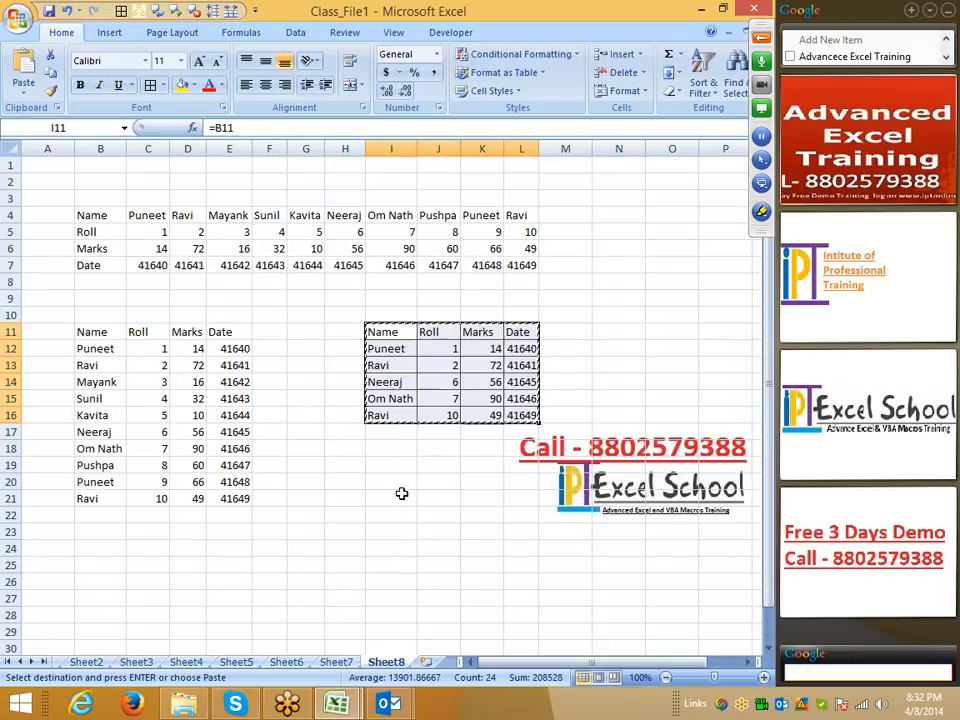
{"action": "left_click", "coordinate": [183, 86]}
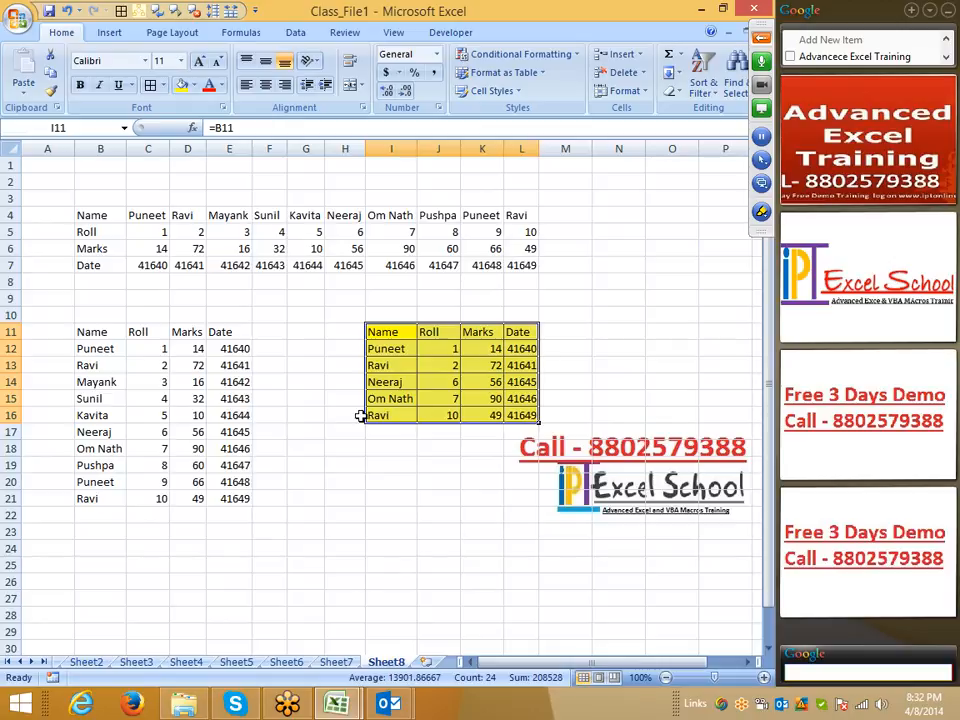
Copy I11:L16, paste it as a picture at N2 and move the picture down to about row 3
{"action": "left_click_drag", "start_coordinate": [585, 663], "coordinate": [598, 617]}
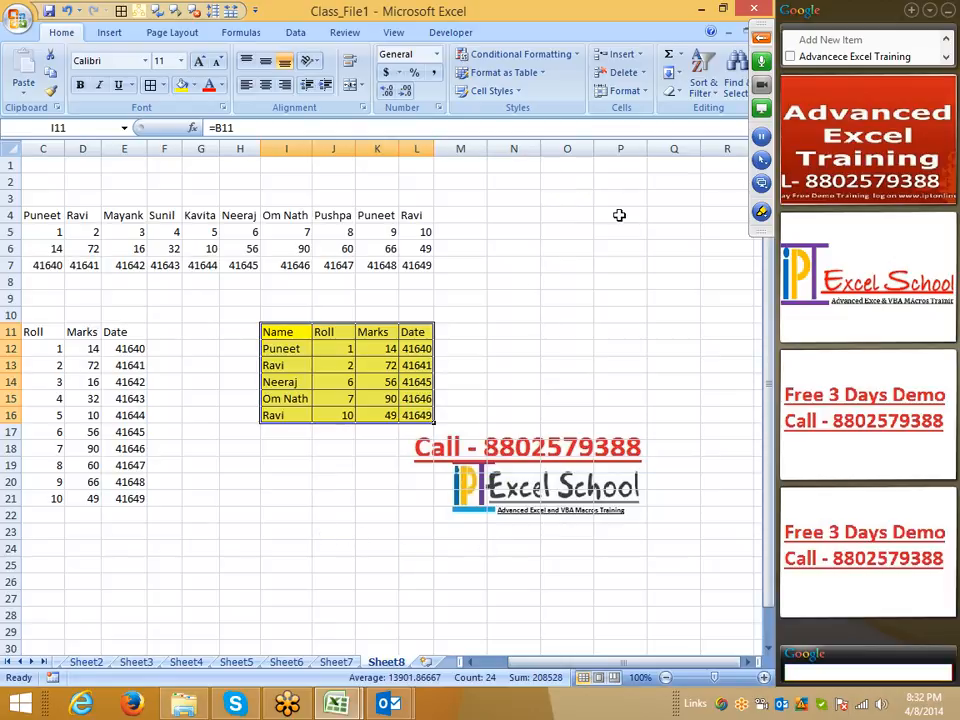
{"action": "key", "text": "ctrl+c"}
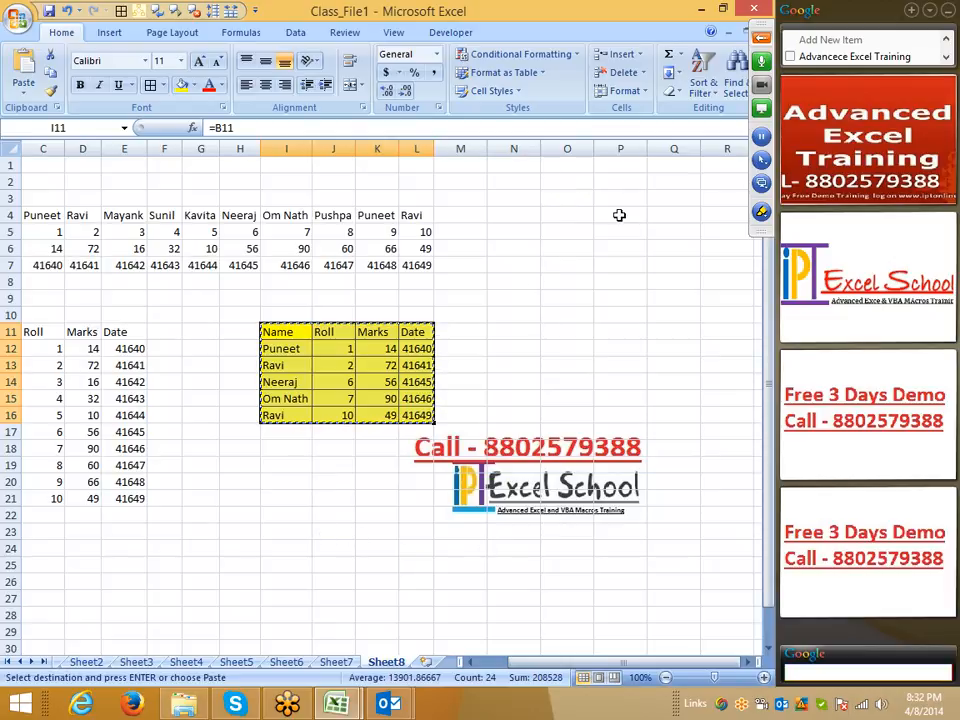
{"action": "left_click", "coordinate": [520, 180]}
{"action": "left_click", "coordinate": [23, 91]}
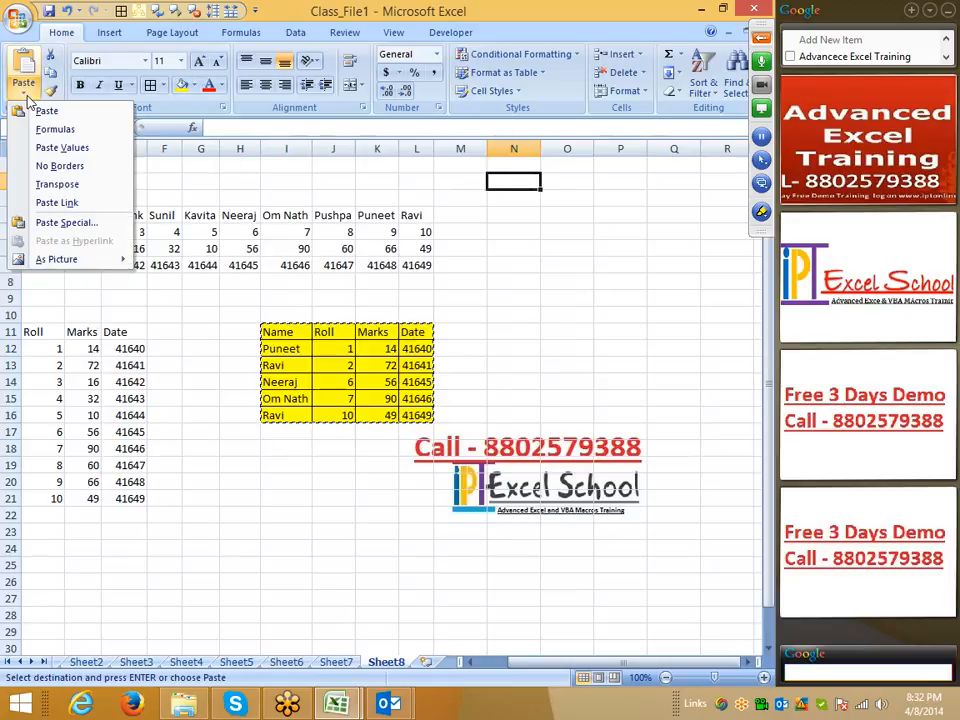
{"action": "mouse_move", "coordinate": [37, 260]}
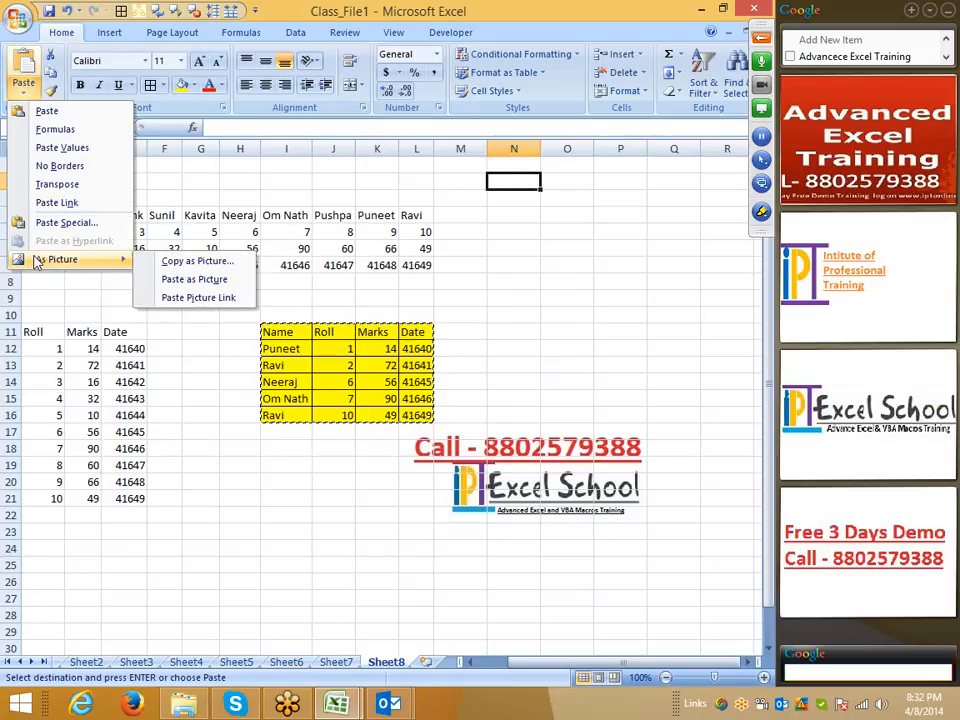
{"action": "left_click", "coordinate": [196, 279]}
{"action": "left_click_drag", "start_coordinate": [561, 244], "coordinate": [572, 272]}
{"action": "left_click", "coordinate": [416, 349]}
{"action": "key", "text": "Escape"}
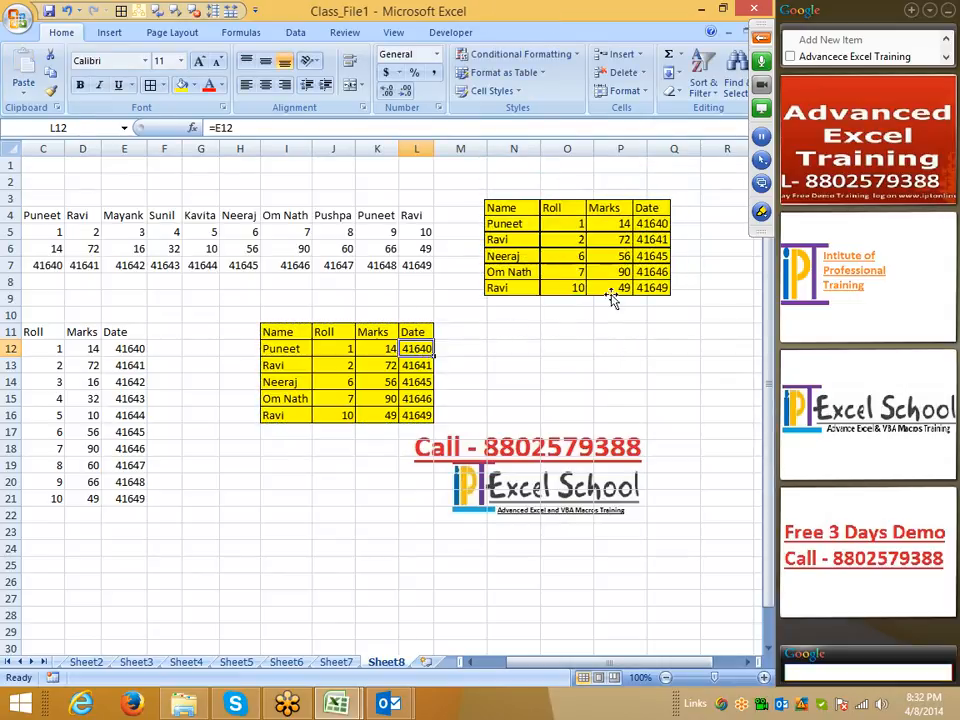
Shrink the pasted table picture's width to about two columns and its height to about five rows
{"action": "left_click", "coordinate": [674, 283]}
{"action": "left_click_drag", "start_coordinate": [677, 249], "coordinate": [607, 249]}
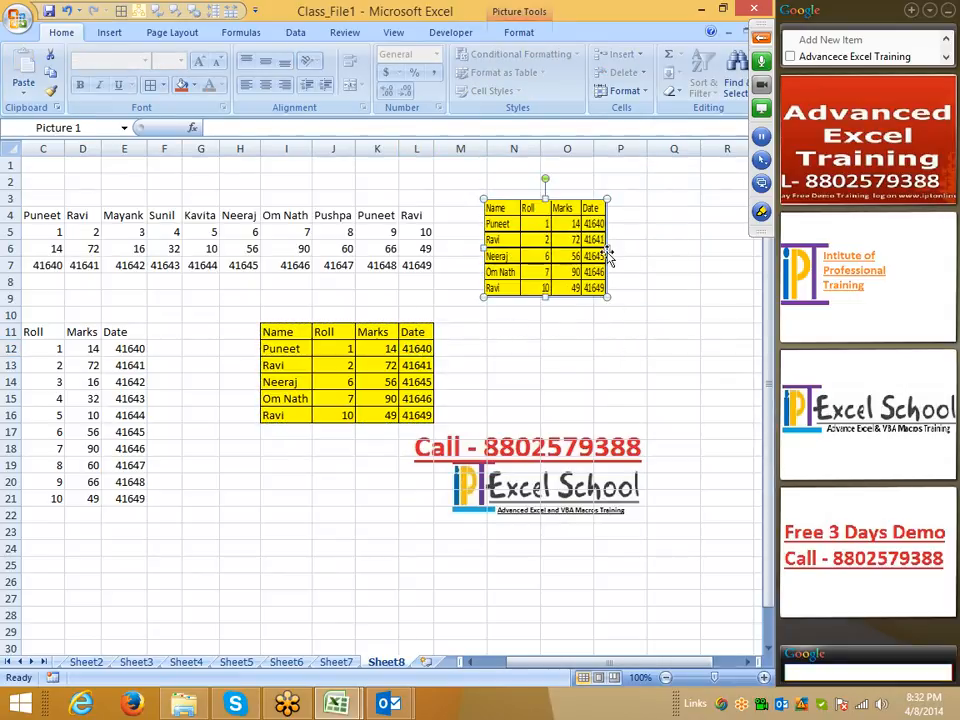
{"action": "left_click_drag", "start_coordinate": [545, 296], "coordinate": [546, 280]}
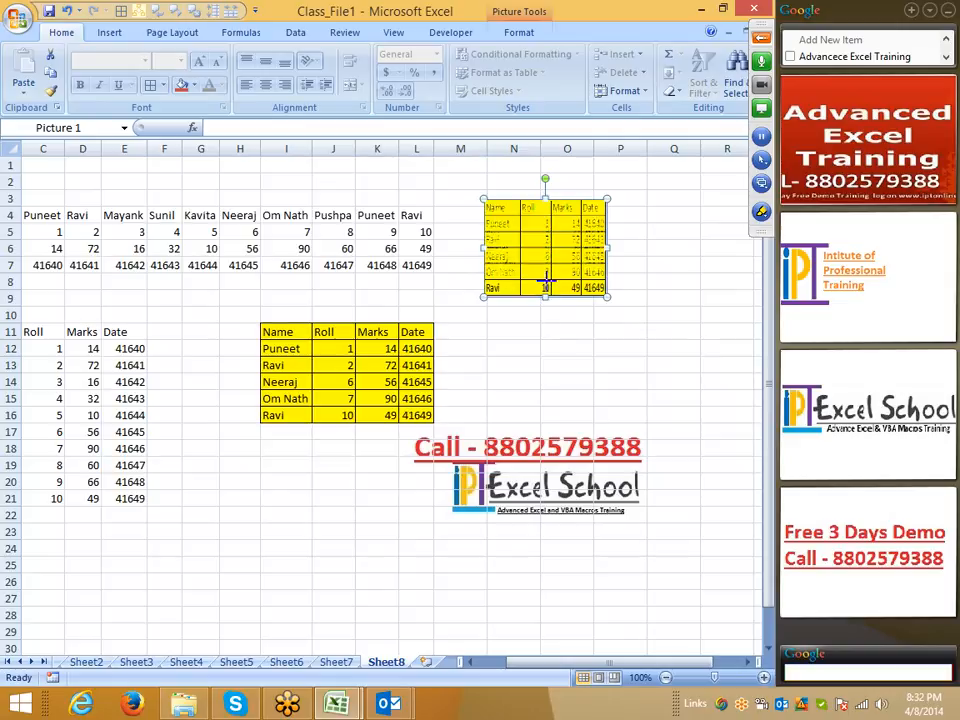
{"action": "left_click", "coordinate": [545, 312]}
Narrow column K slightly and scale the table picture down further from its corner, to about rows 3 to 7
{"action": "left_click_drag", "start_coordinate": [395, 151], "coordinate": [394, 148]}
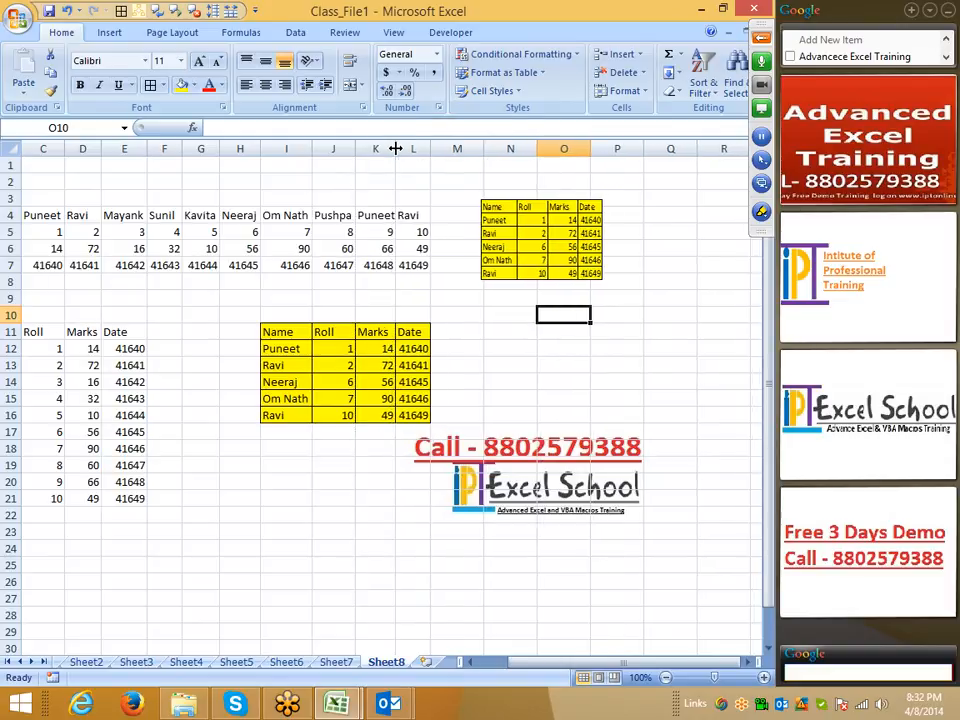
{"action": "left_click_drag", "start_coordinate": [360, 511], "coordinate": [626, 609]}
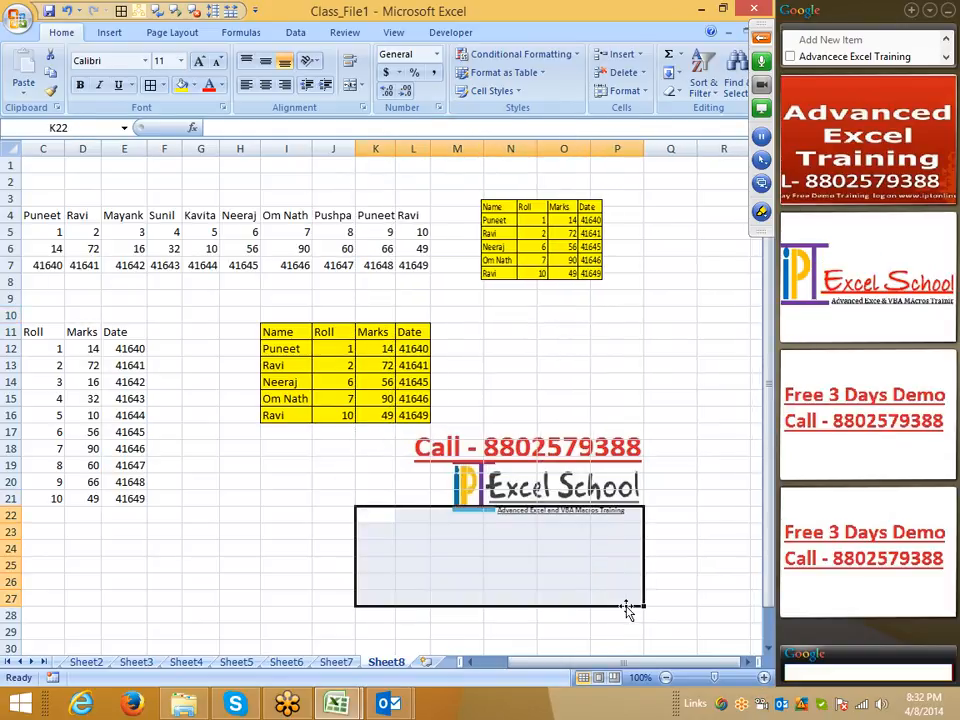
{"action": "left_click", "coordinate": [563, 365]}
{"action": "left_click", "coordinate": [596, 276]}
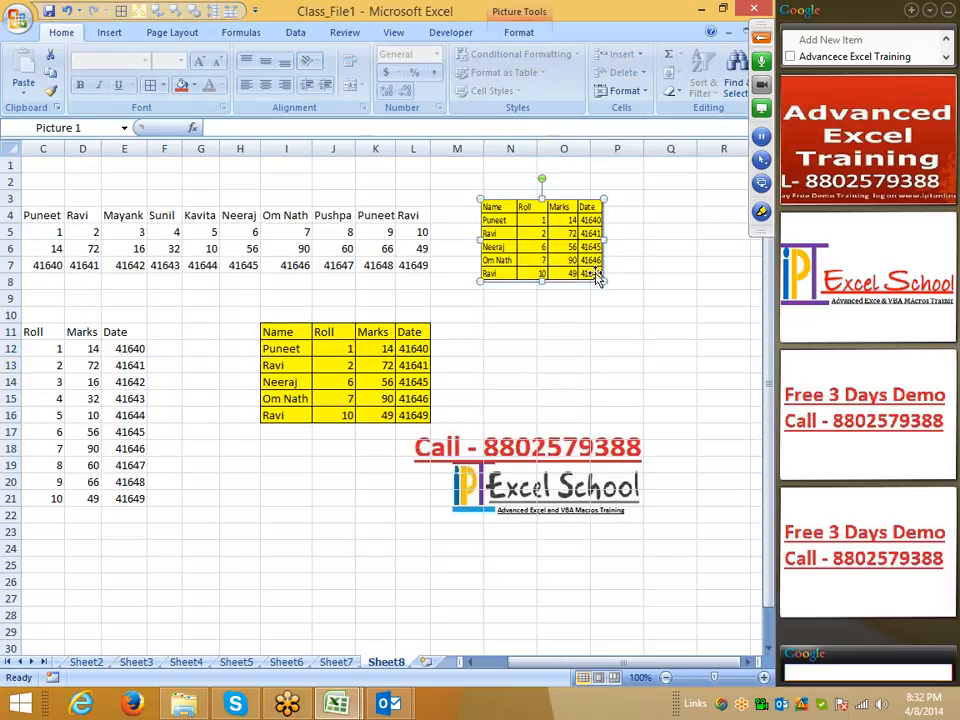
{"action": "left_click_drag", "start_coordinate": [602, 284], "coordinate": [577, 263]}
{"action": "left_click", "coordinate": [564, 311]}
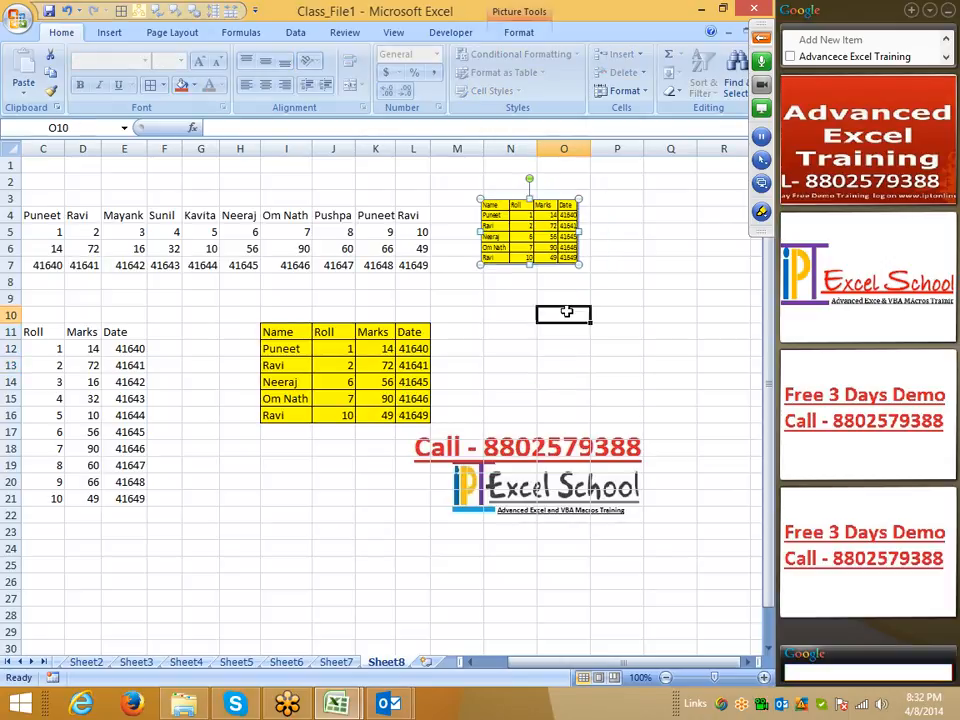
Enlarge the small table picture slightly from its corner so it spans columns N to O down to about row 7
{"action": "left_click", "coordinate": [570, 259]}
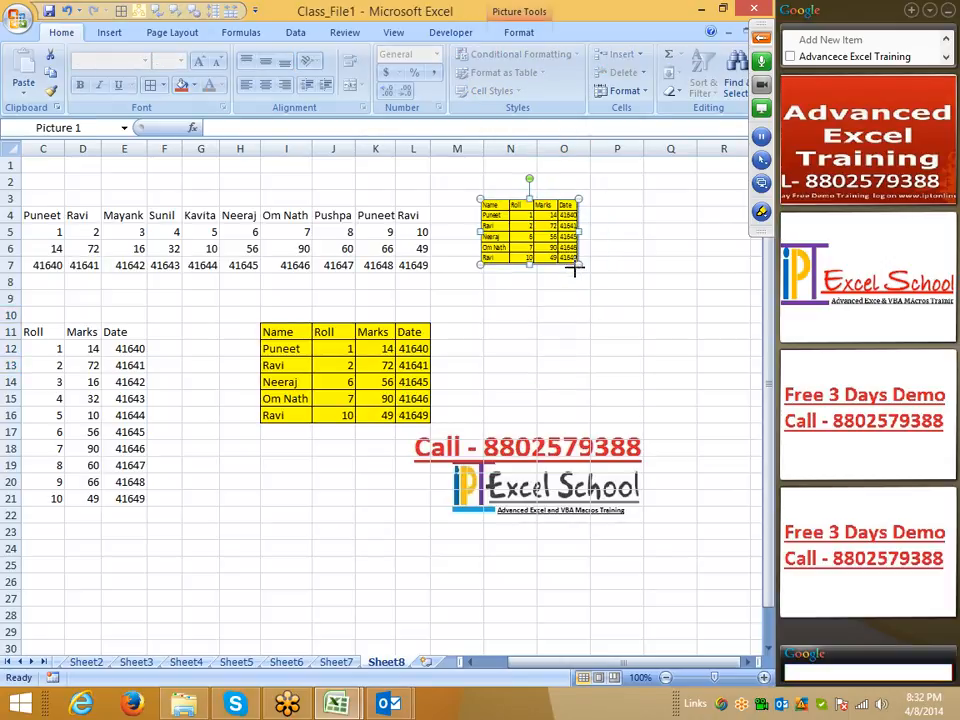
{"action": "left_click_drag", "start_coordinate": [575, 267], "coordinate": [590, 272]}
{"action": "left_click", "coordinate": [572, 286]}
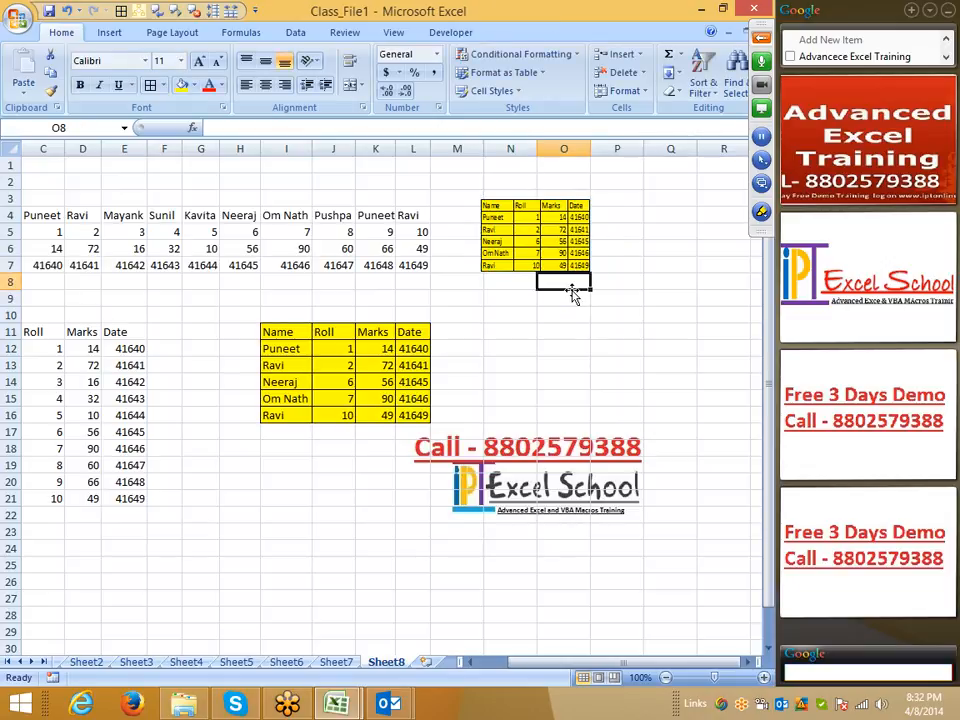
{"action": "left_click_drag", "start_coordinate": [566, 663], "coordinate": [552, 663]}
{"action": "left_click", "coordinate": [306, 548]}
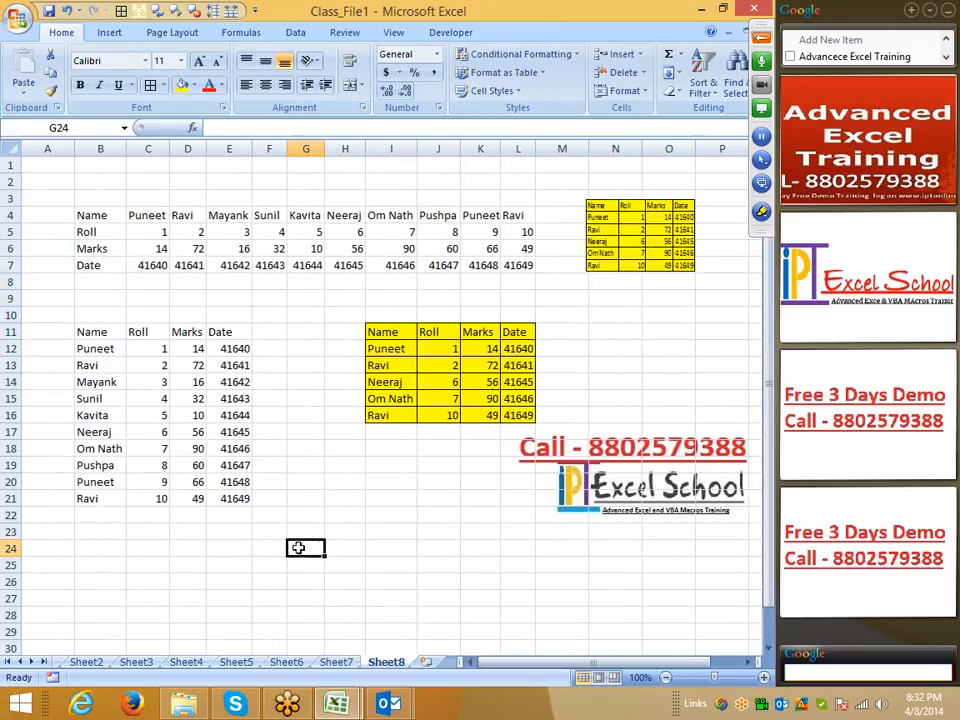
{"action": "left_click", "coordinate": [482, 465]}
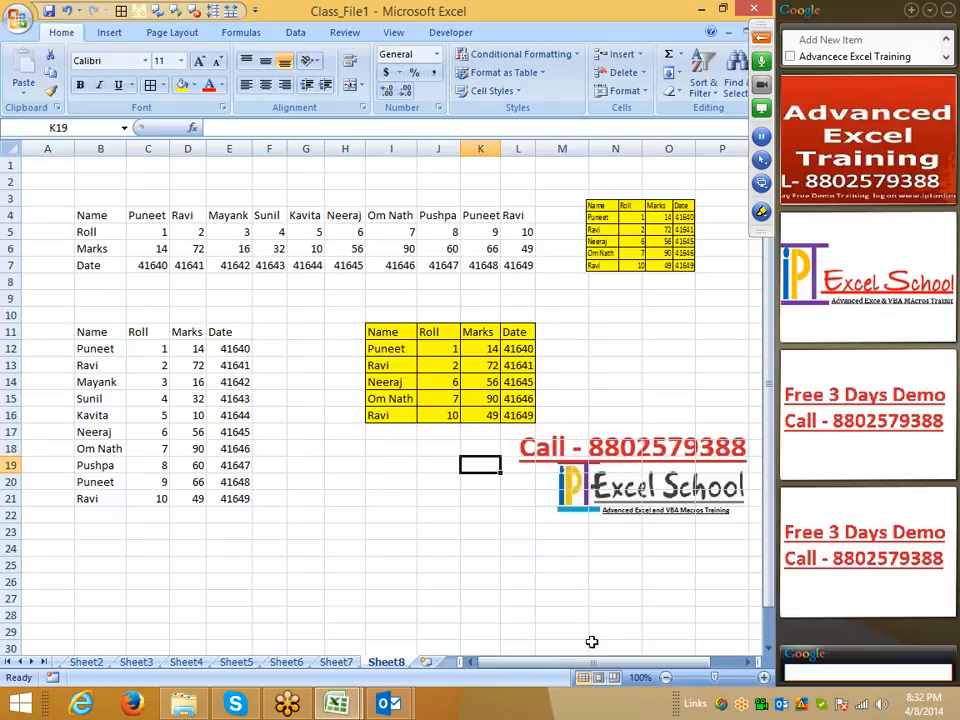
Give the range B11:E21 all borders and a yellow fill
{"action": "left_click_drag", "start_coordinate": [92, 332], "coordinate": [241, 498]}
{"action": "key", "text": "ctrl+c"}
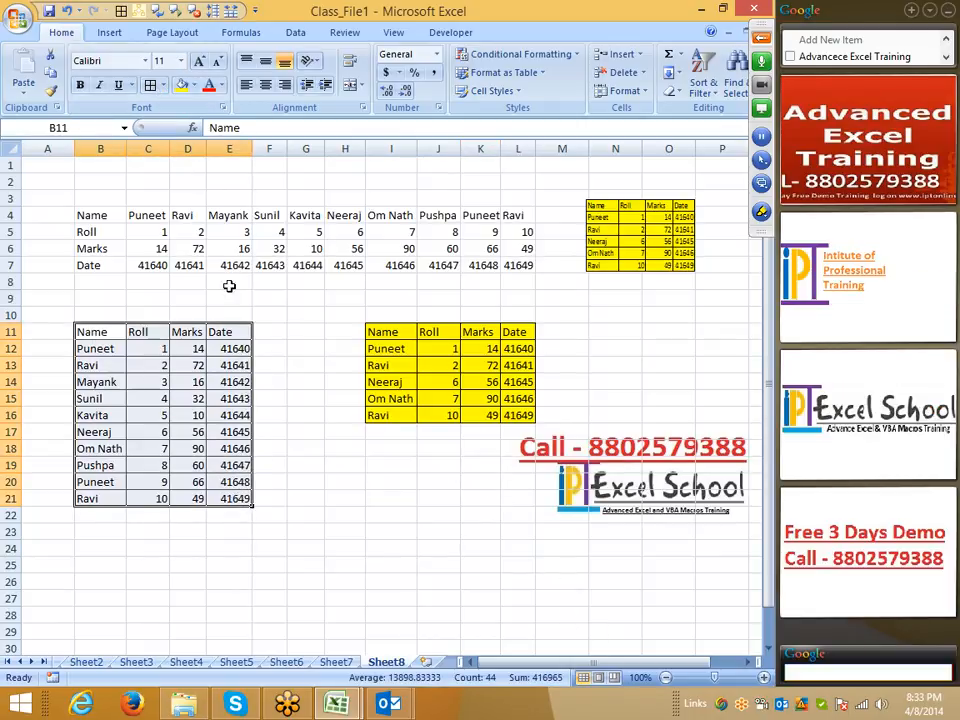
{"action": "left_click", "coordinate": [182, 85]}
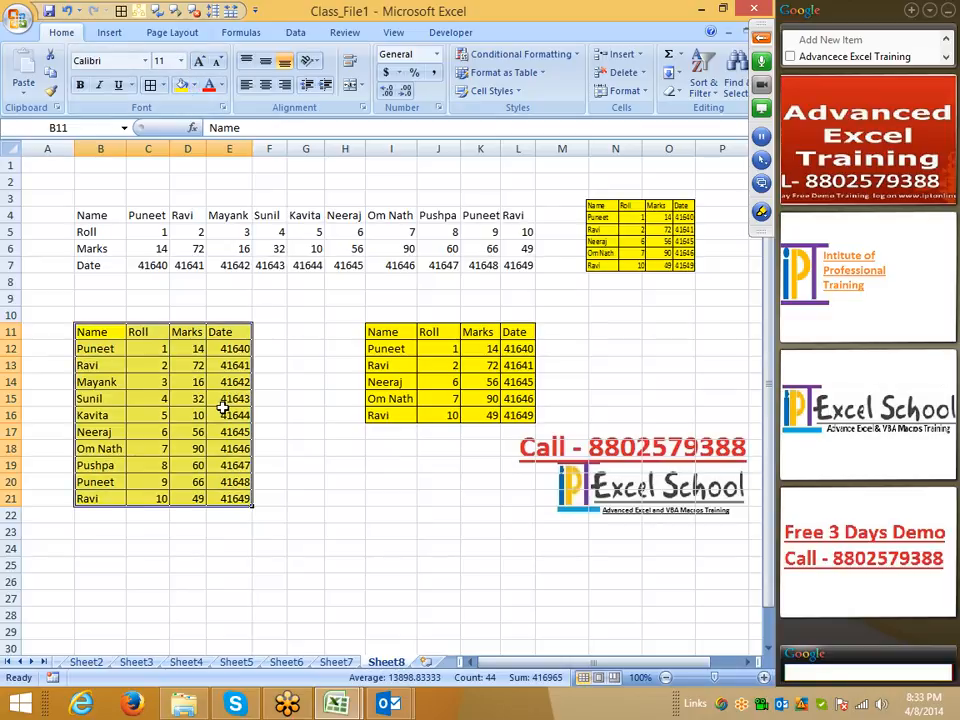
Fill the first roll number in C12 with light blue
{"action": "left_click", "coordinate": [158, 352]}
{"action": "left_click", "coordinate": [194, 85]}
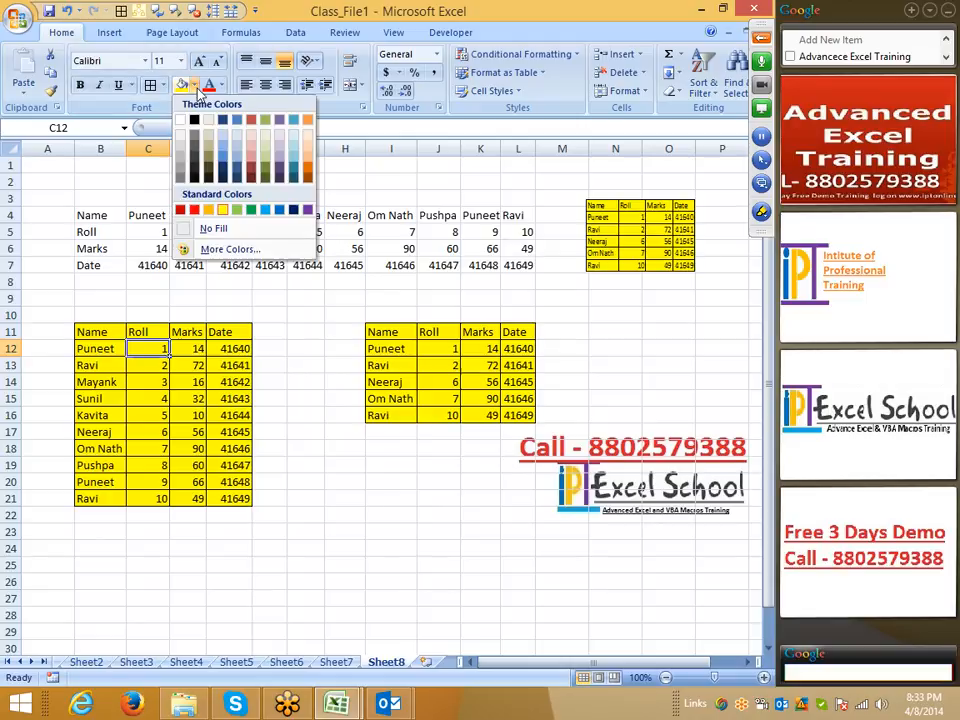
{"action": "left_click", "coordinate": [279, 209]}
{"action": "left_click", "coordinate": [300, 414]}
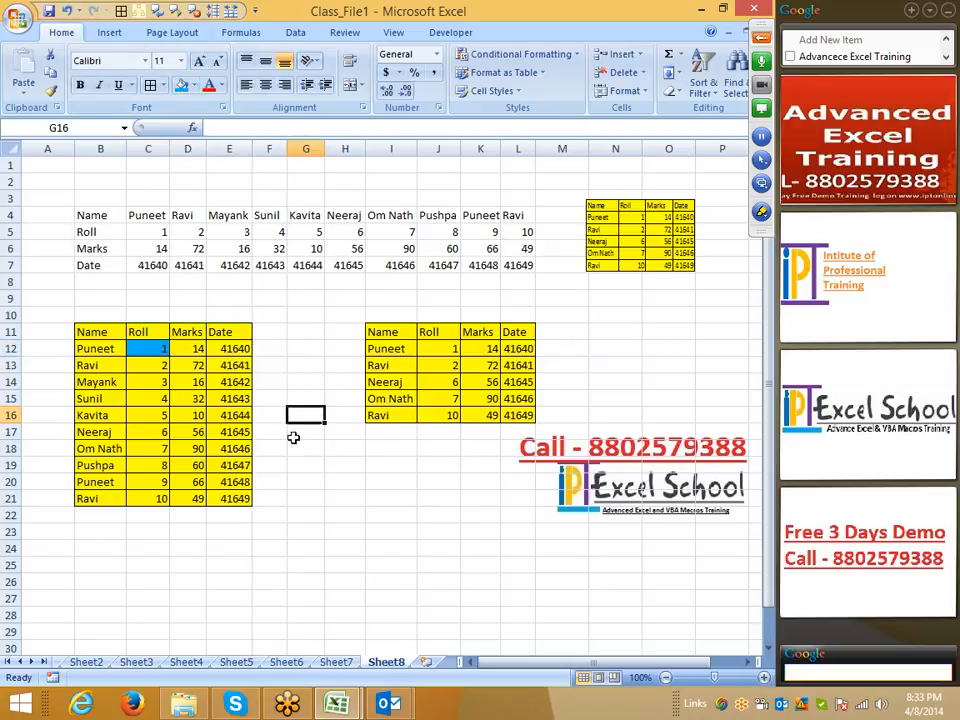
Copy B11:E21, paste it as a picture link at I22 and move the linked picture to about G18
{"action": "left_click_drag", "start_coordinate": [90, 332], "coordinate": [238, 497]}
{"action": "key", "text": "ctrl+c"}
{"action": "left_click", "coordinate": [375, 516]}
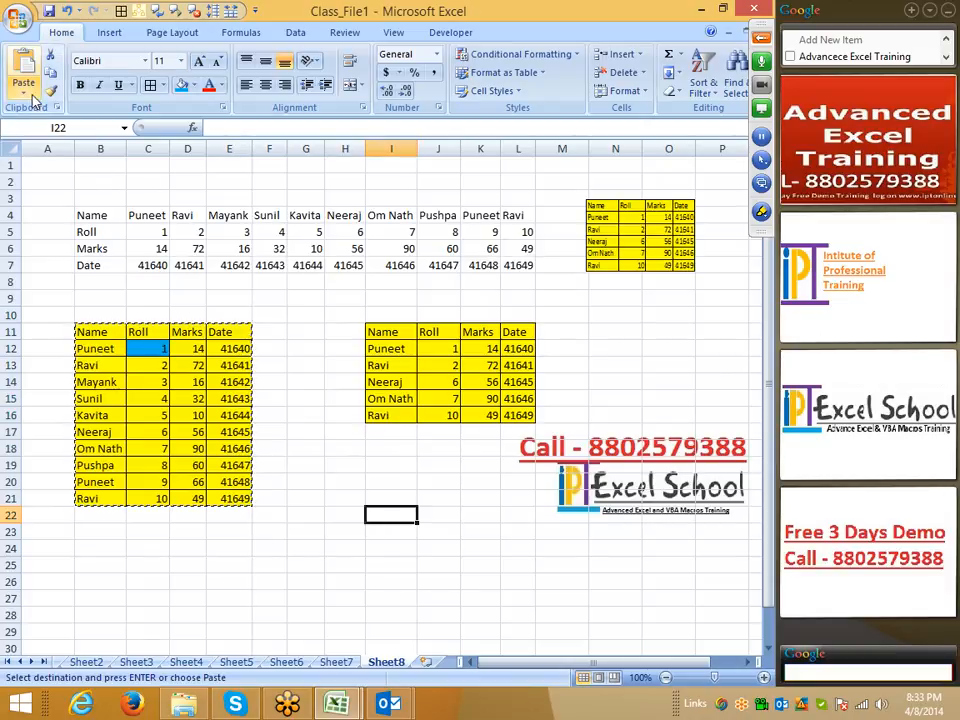
{"action": "left_click", "coordinate": [26, 92]}
{"action": "mouse_move", "coordinate": [64, 259]}
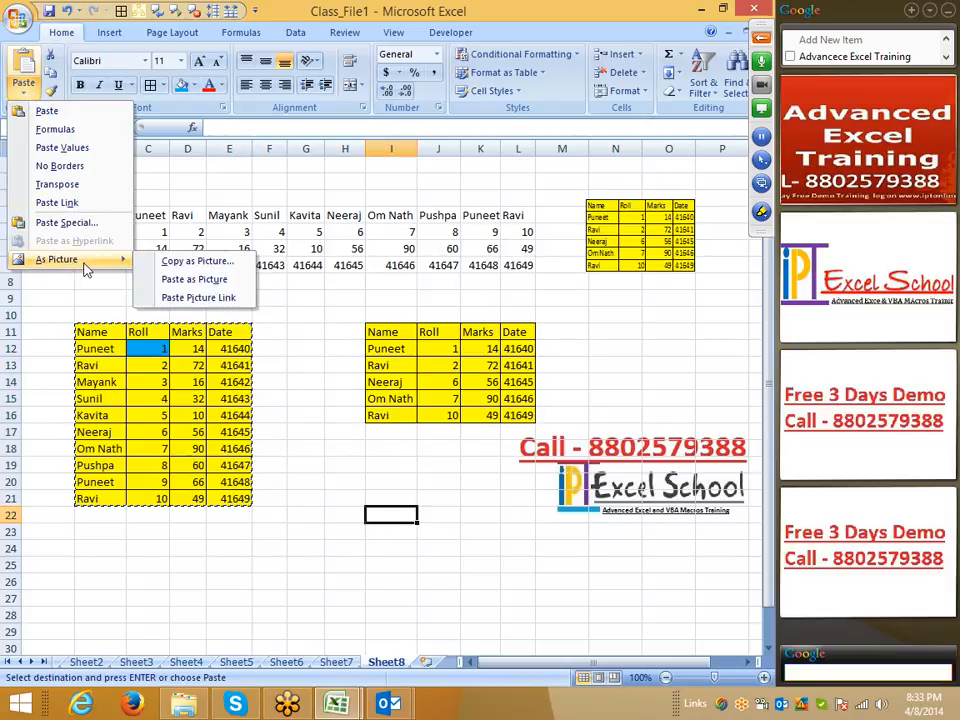
{"action": "left_click", "coordinate": [190, 297]}
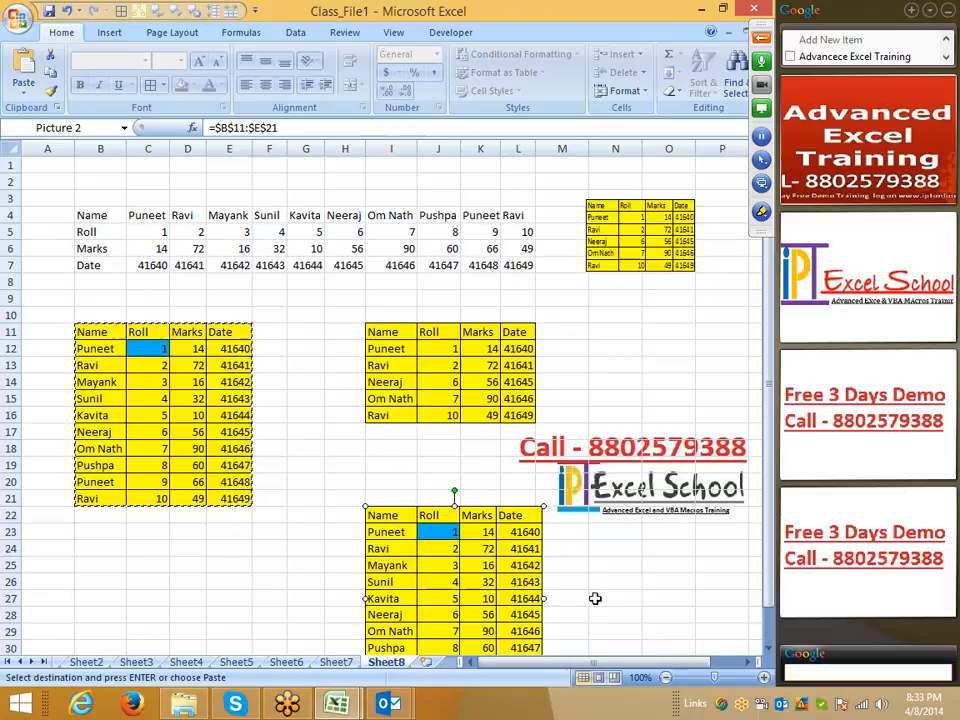
{"action": "left_click_drag", "start_coordinate": [374, 486], "coordinate": [252, 556]}
{"action": "left_click", "coordinate": [252, 558]}
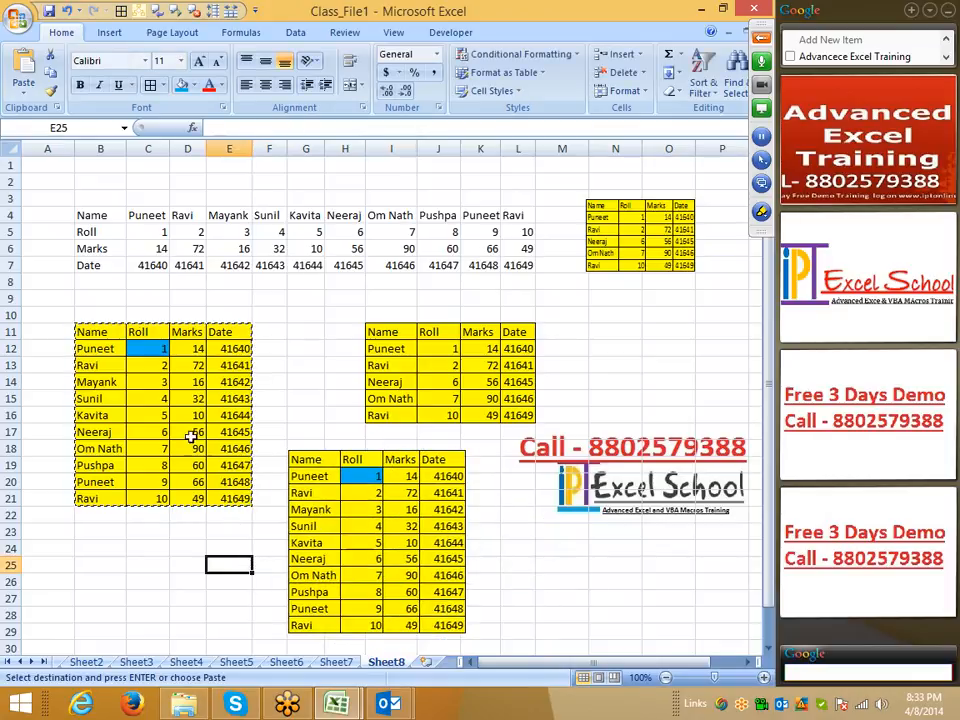
Fill cell C15 of the source table with the standard blue
{"action": "left_click", "coordinate": [154, 396]}
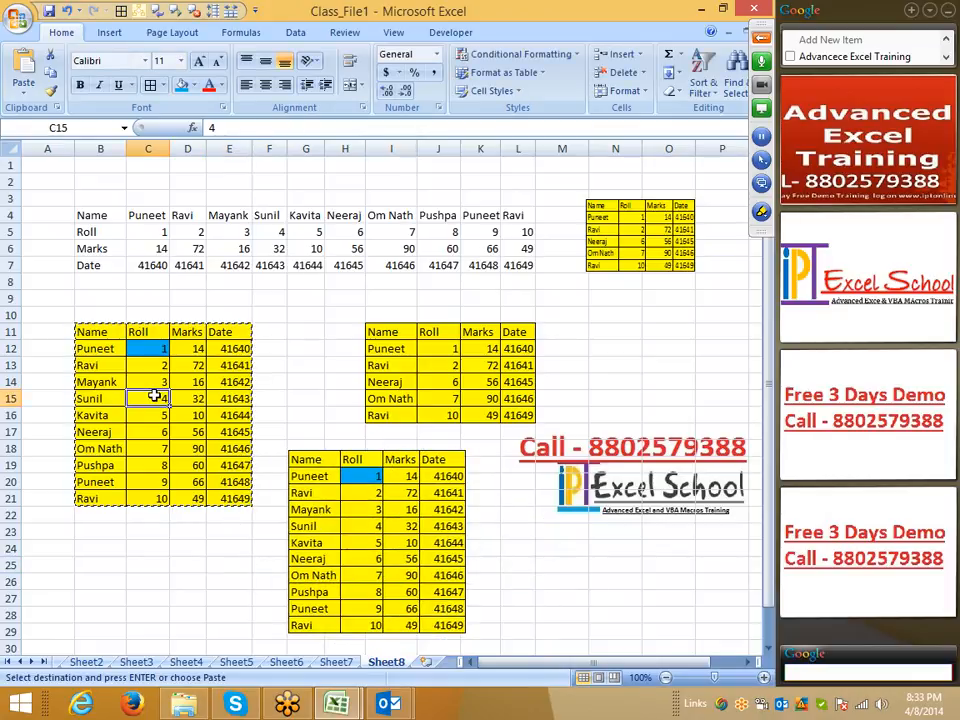
{"action": "left_click", "coordinate": [193, 86]}
{"action": "left_click", "coordinate": [280, 211]}
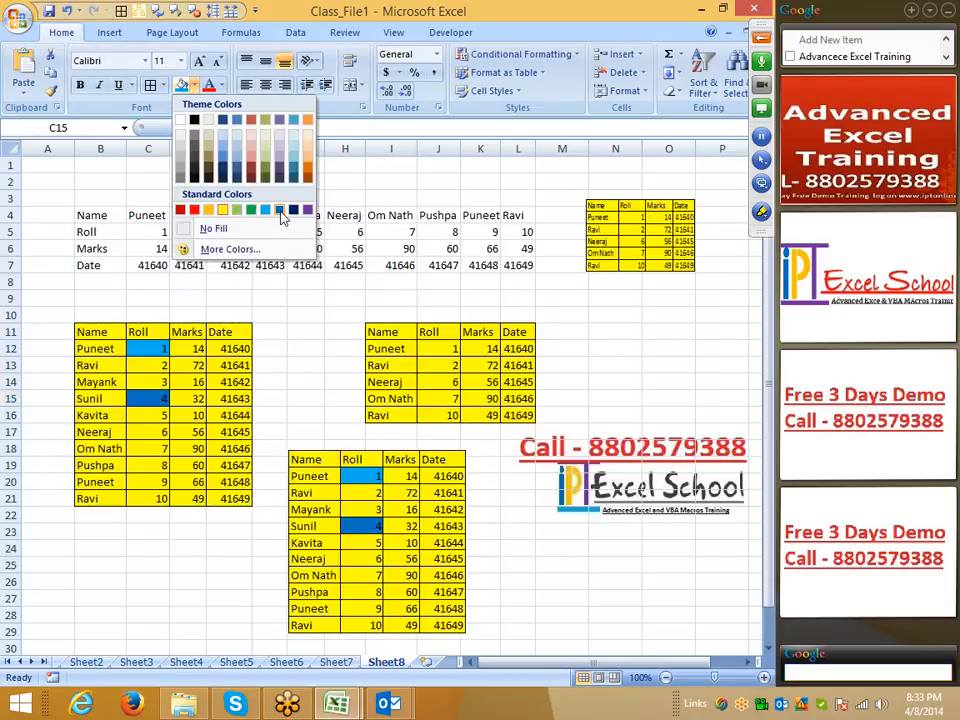
{"action": "left_click", "coordinate": [200, 533]}
Copy B11:E21 and launch Microsoft Office PowerPoint 2007 through a system search
{"action": "left_click_drag", "start_coordinate": [99, 331], "coordinate": [230, 493]}
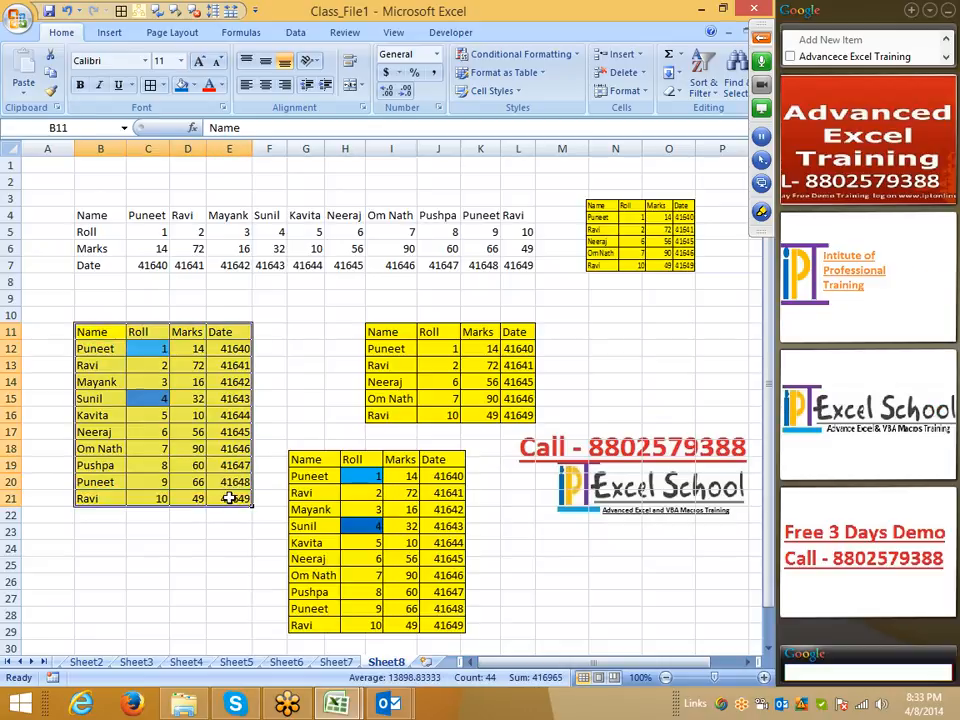
{"action": "key", "text": "ctrl+c"}
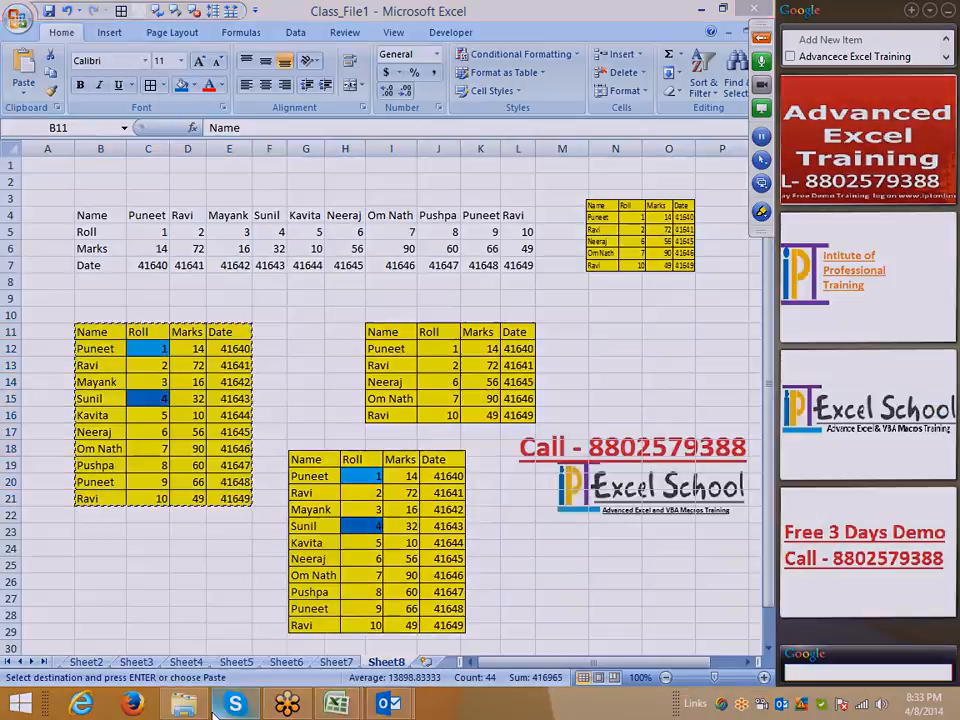
{"action": "key", "text": "super"}
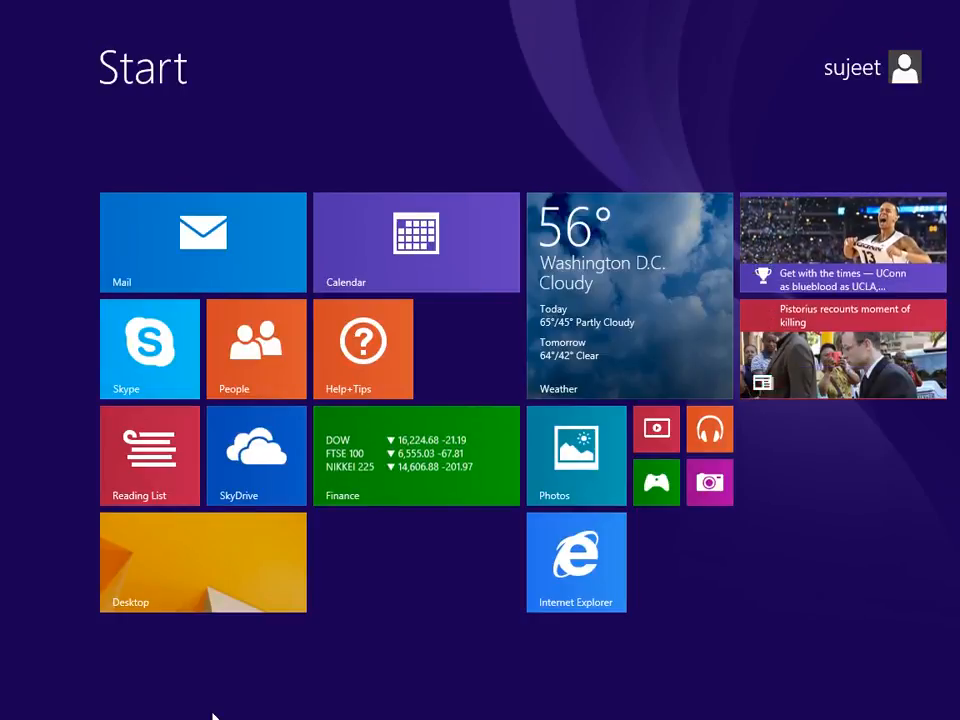
{"action": "type", "text": "poe"}
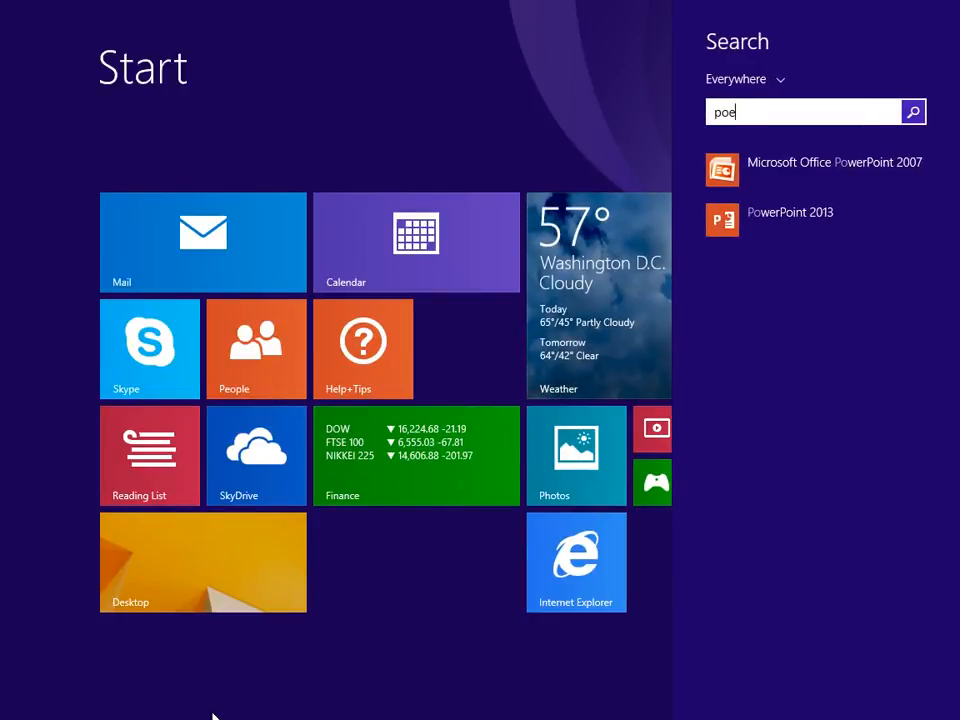
{"action": "key", "text": "BackSpace"}
{"action": "type", "text": "werPoint 2007"}
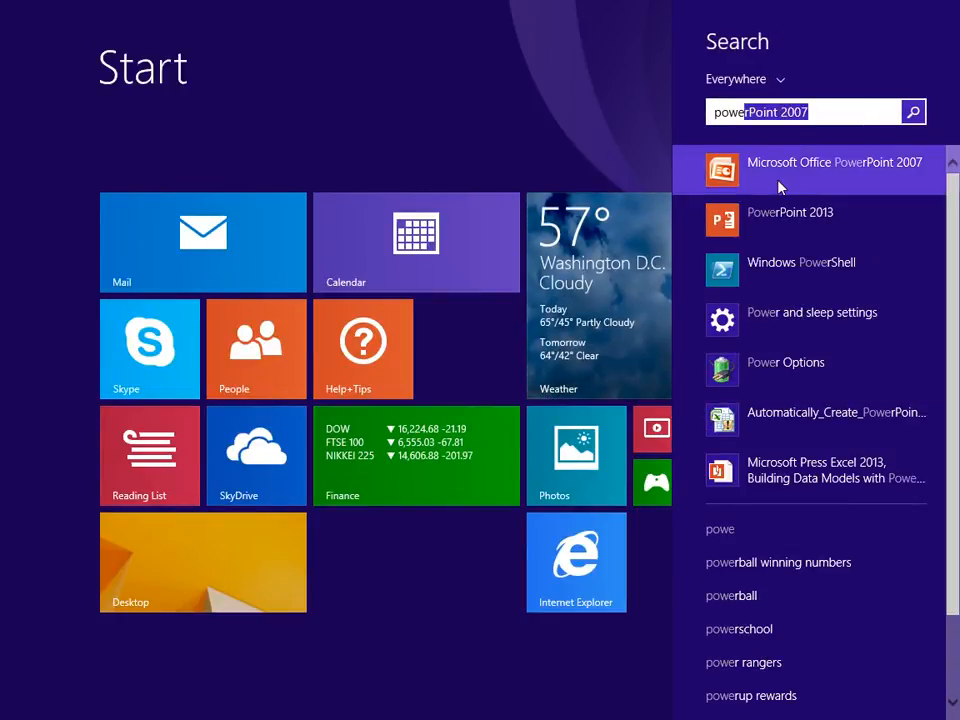
{"action": "left_click", "coordinate": [779, 186]}
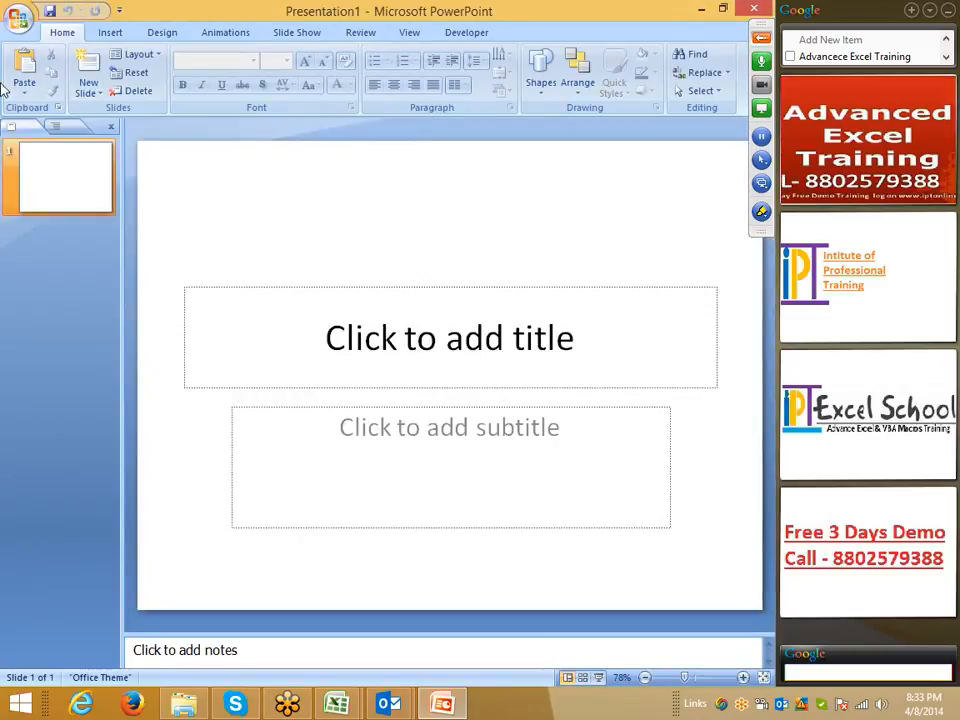
Paste the copied table onto the title slide using Paste Special with the Paste link option
{"action": "left_click", "coordinate": [22, 85]}
{"action": "left_click", "coordinate": [64, 130]}
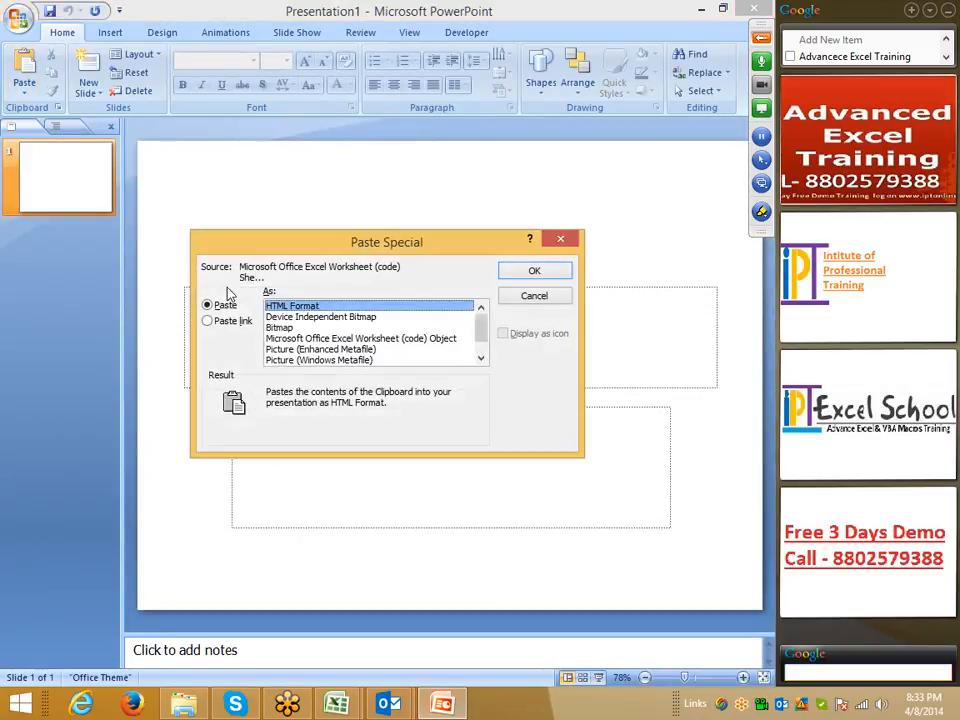
{"action": "left_click", "coordinate": [232, 321]}
{"action": "left_click", "coordinate": [533, 271]}
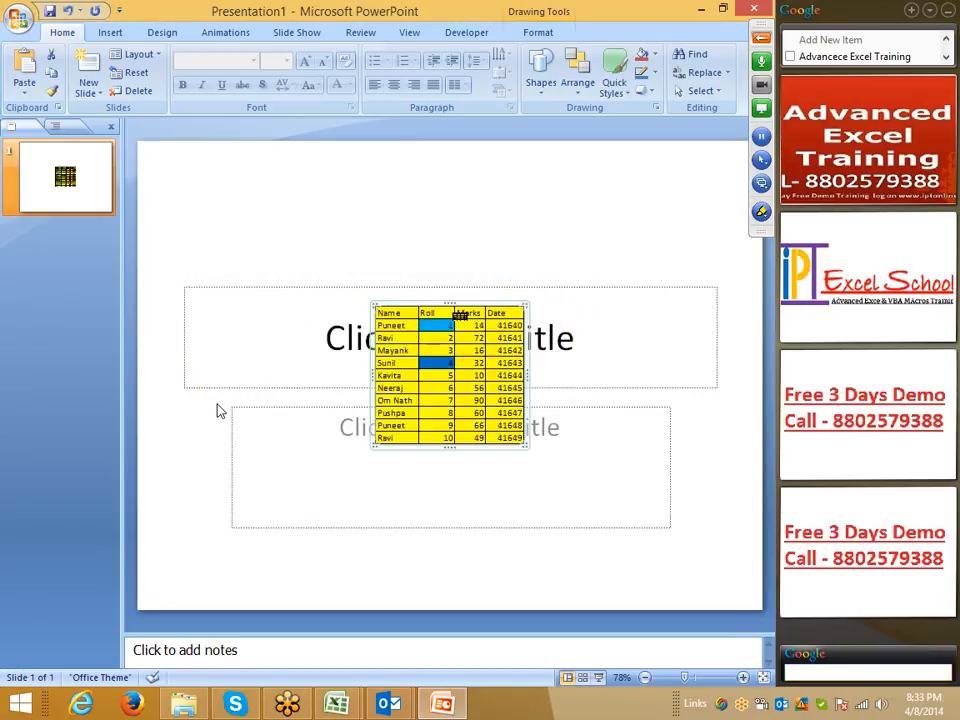
Delete the empty title and subtitle placeholders from the slide
{"action": "left_click", "coordinate": [220, 410]}
{"action": "left_click", "coordinate": [305, 389]}
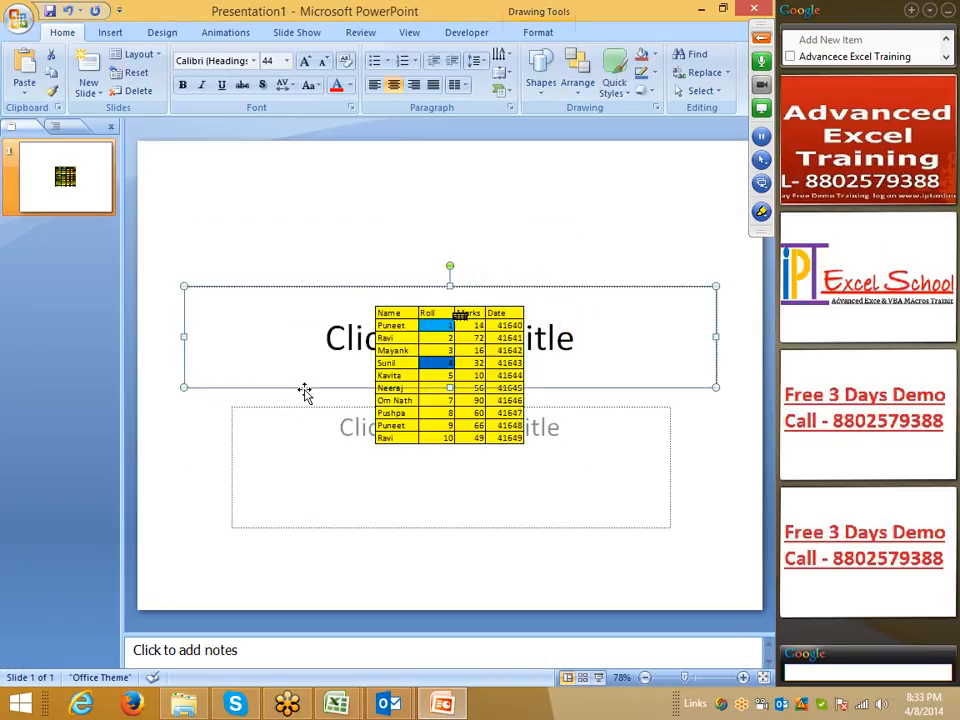
{"action": "key", "text": "Delete"}
{"action": "left_click", "coordinate": [304, 407]}
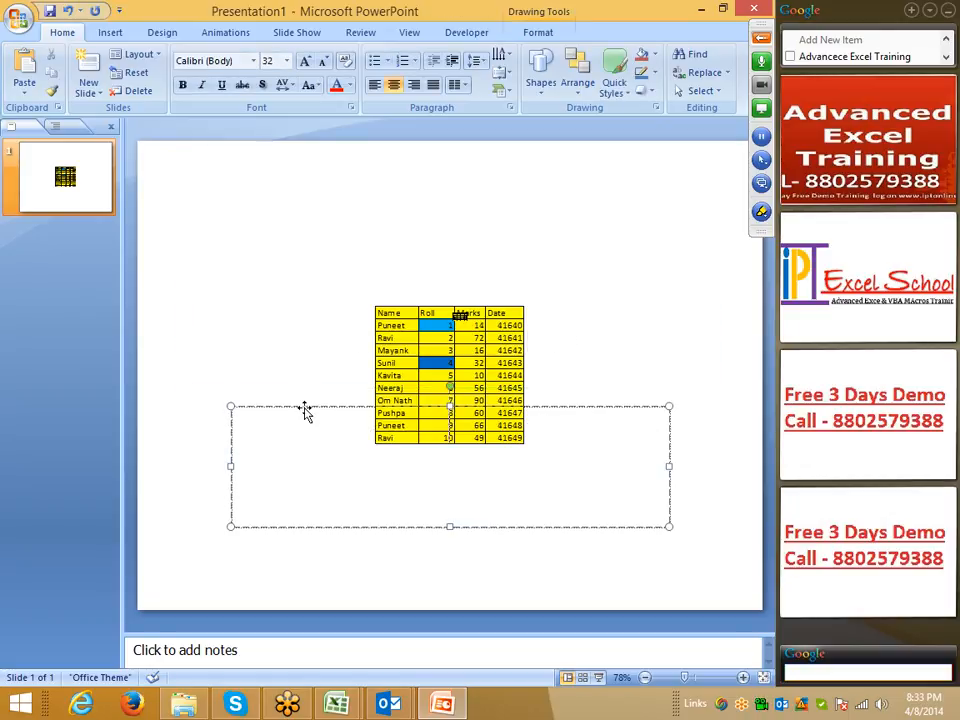
{"action": "key", "text": "Delete"}
Move the linked table toward the slide's upper-left and enlarge it to fill most of the slide height
{"action": "left_click_drag", "start_coordinate": [378, 381], "coordinate": [220, 263]}
{"action": "left_click_drag", "start_coordinate": [343, 356], "coordinate": [574, 470]}
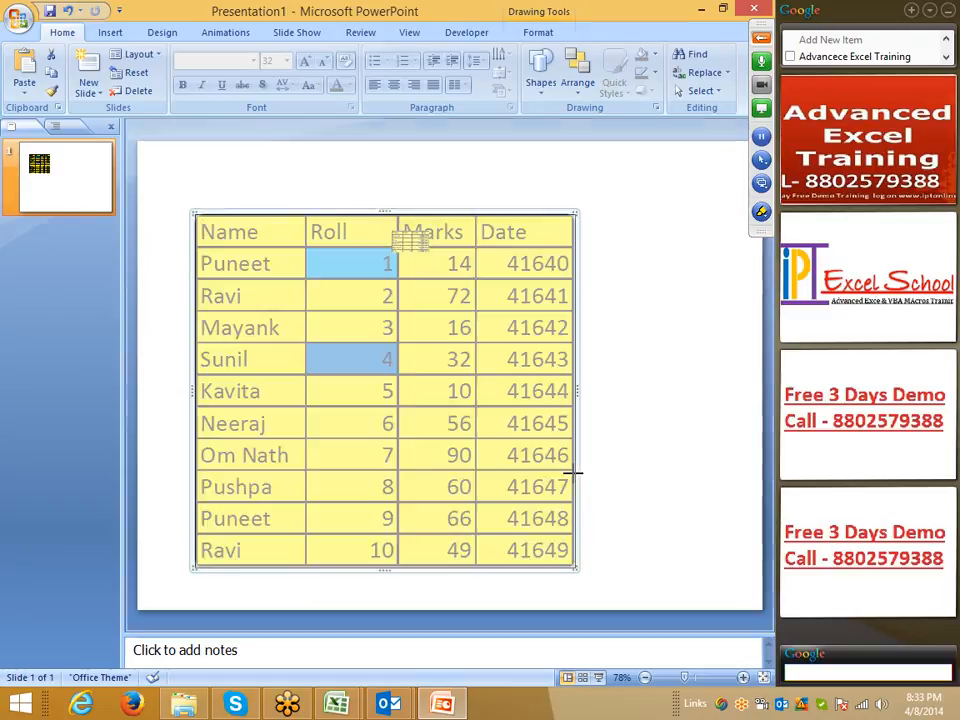
{"action": "left_click", "coordinate": [615, 371]}
Open the linked table's source from the slide and switch to the Class_File1 workbook in Excel
{"action": "left_click", "coordinate": [425, 250]}
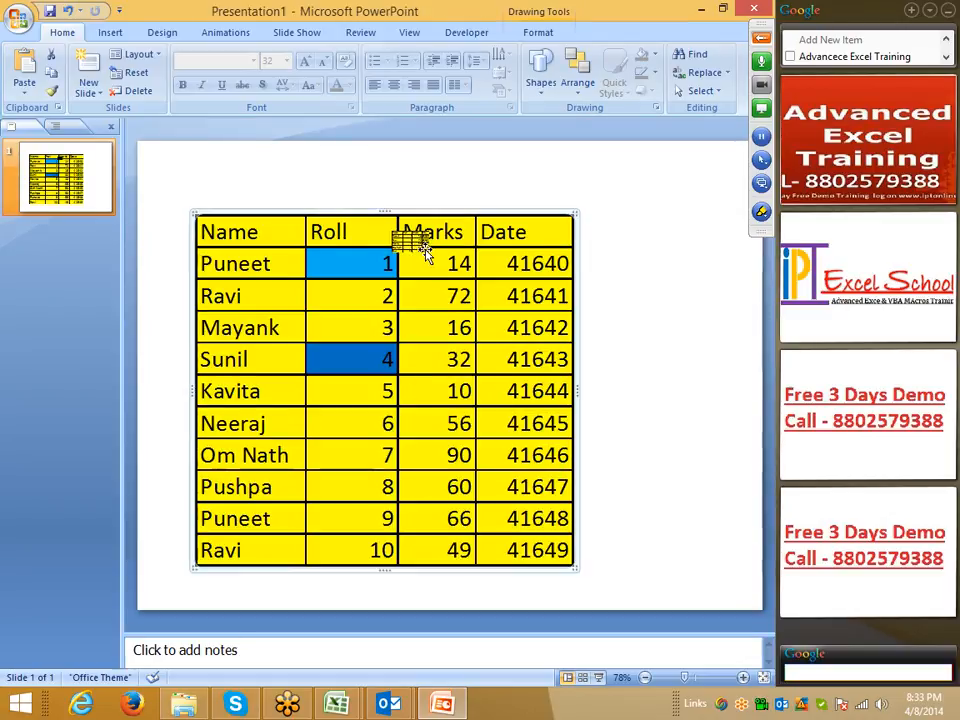
{"action": "double_click", "coordinate": [417, 243]}
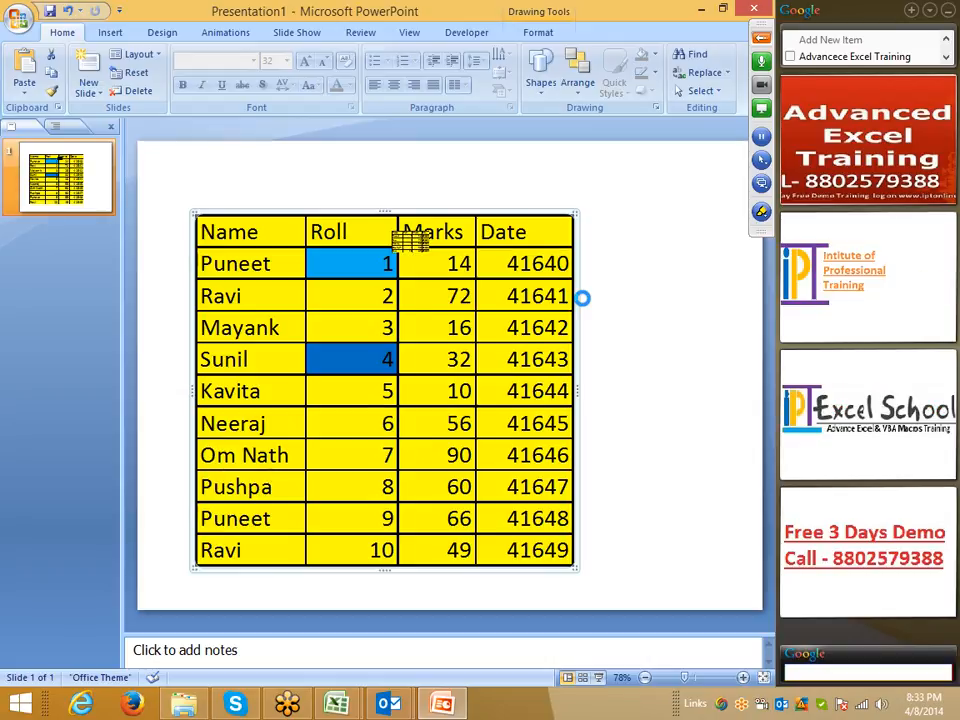
{"action": "key", "text": "Return"}
{"action": "left_click", "coordinate": [619, 311]}
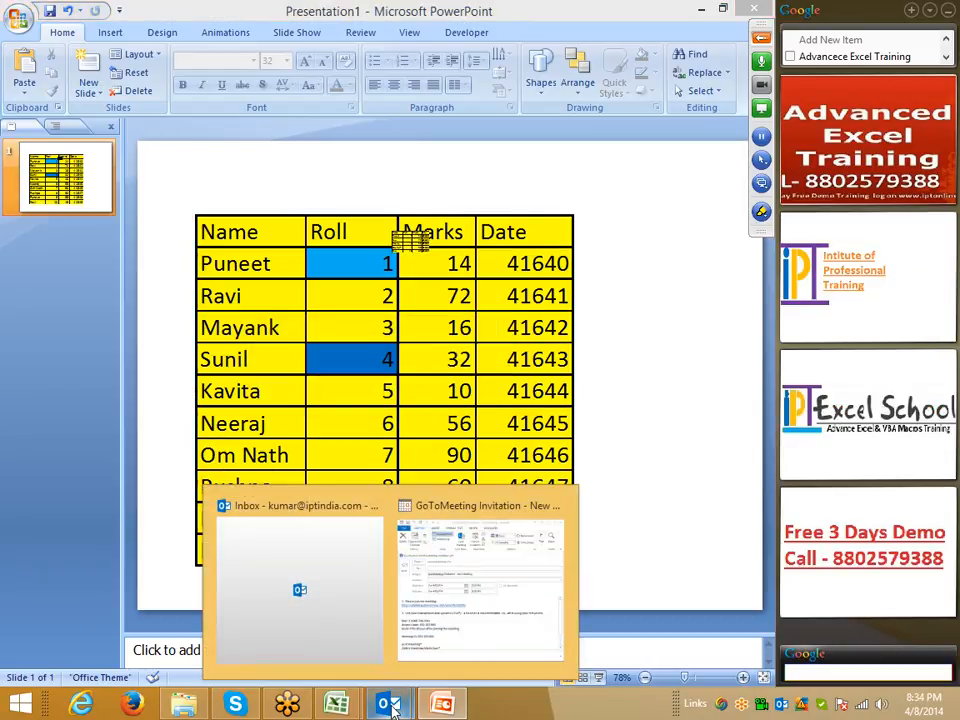
{"action": "key", "text": "alt+Tab"}
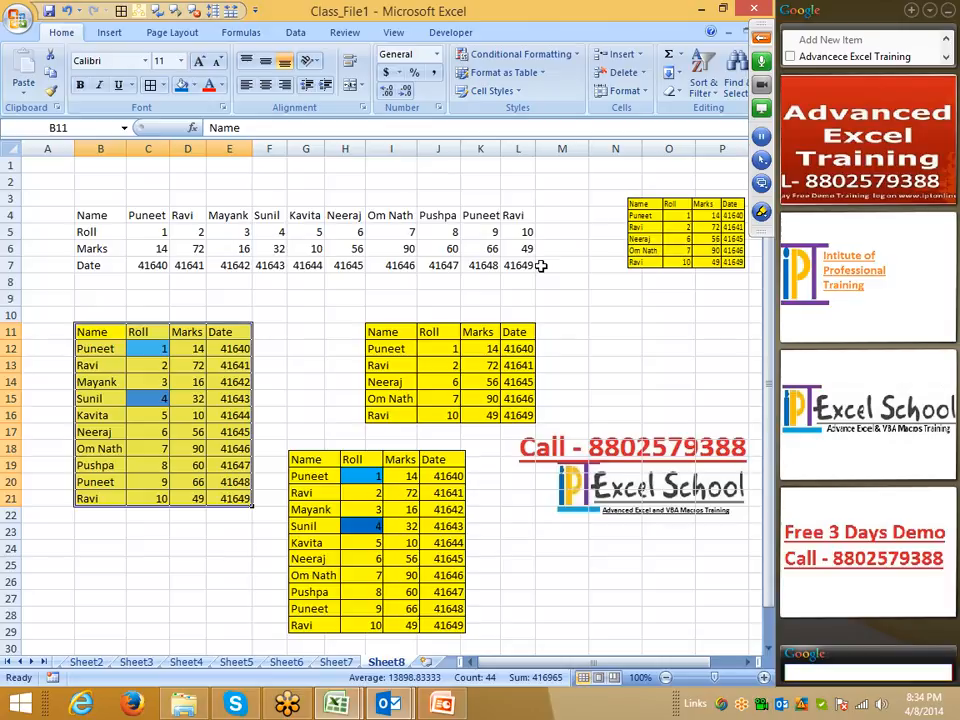
Close Outlook's GoToMeeting Invitation window
{"action": "mouse_move", "coordinate": [389, 704]}
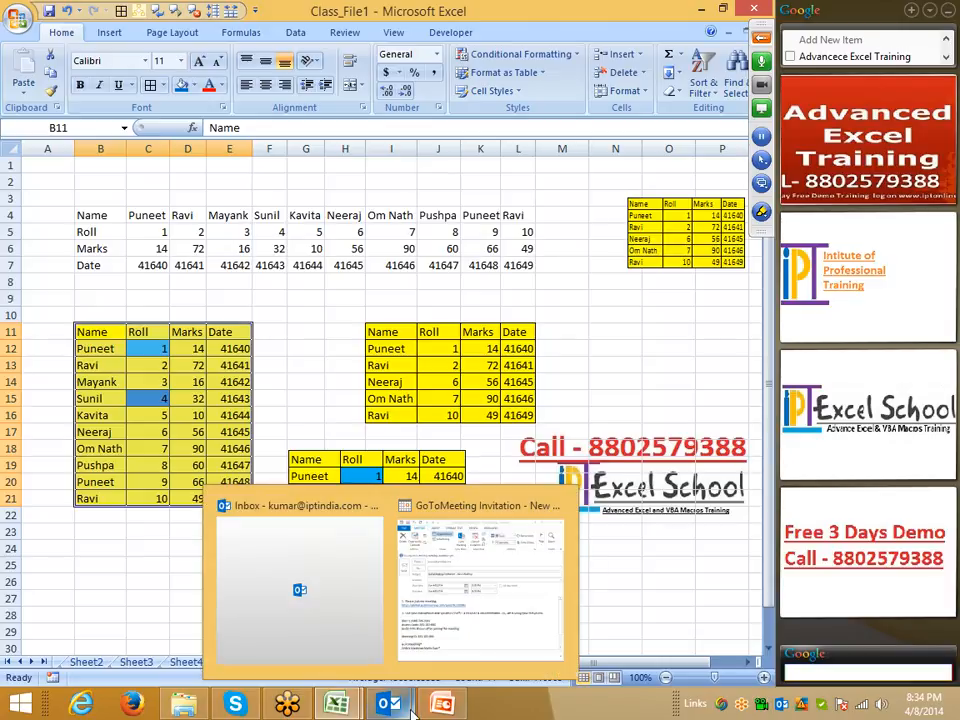
{"action": "mouse_move", "coordinate": [404, 565]}
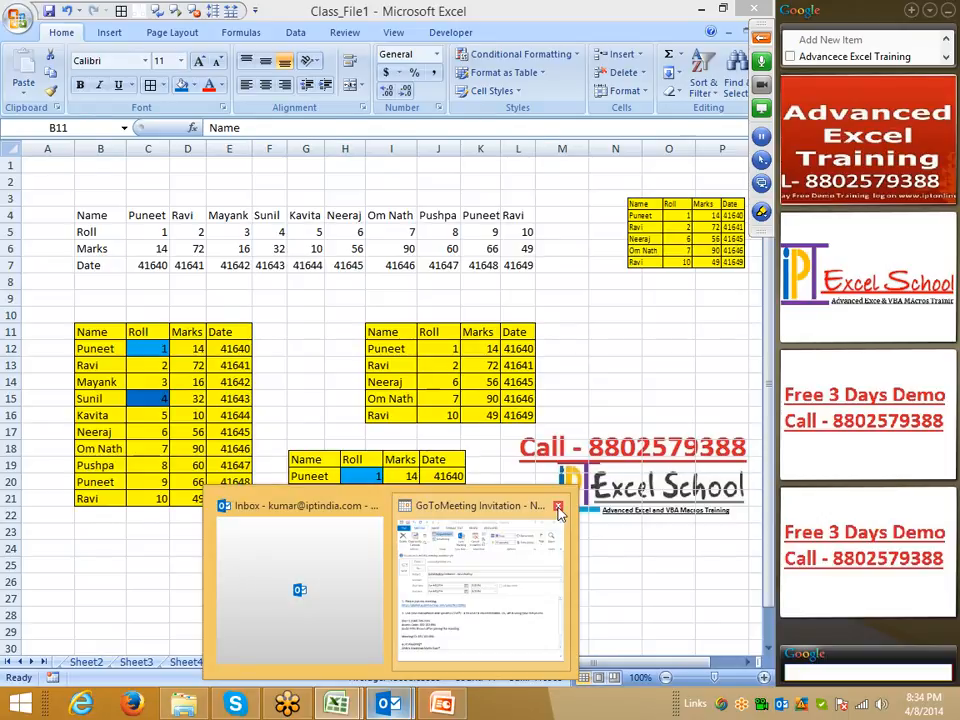
{"action": "left_click", "coordinate": [557, 508]}
{"action": "left_click", "coordinate": [393, 397]}
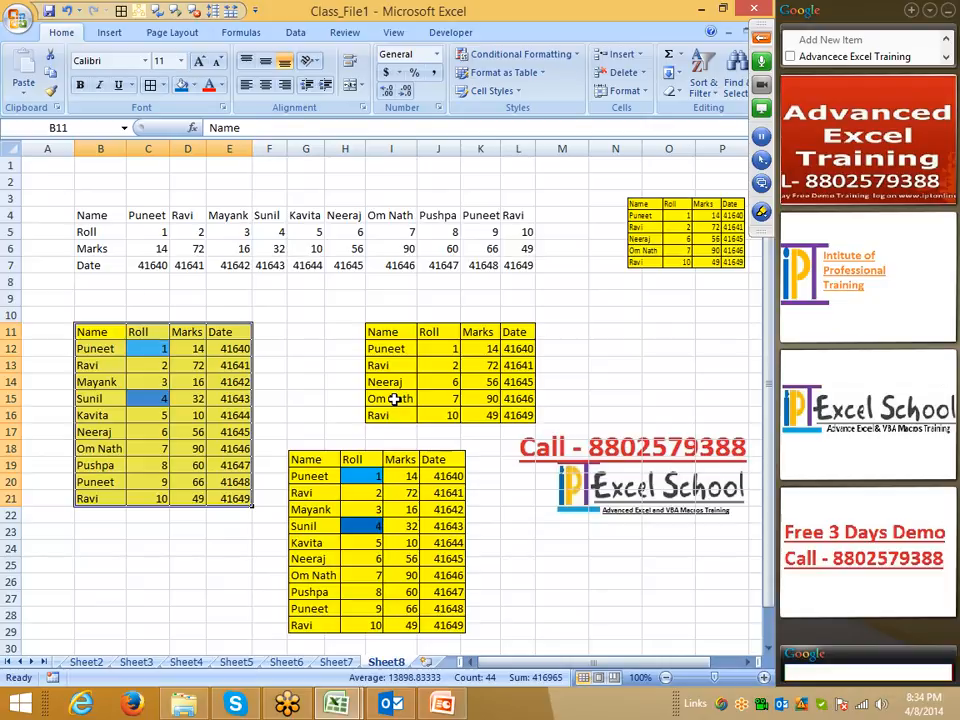
{"action": "left_click_drag", "start_coordinate": [100, 165], "coordinate": [690, 568]}
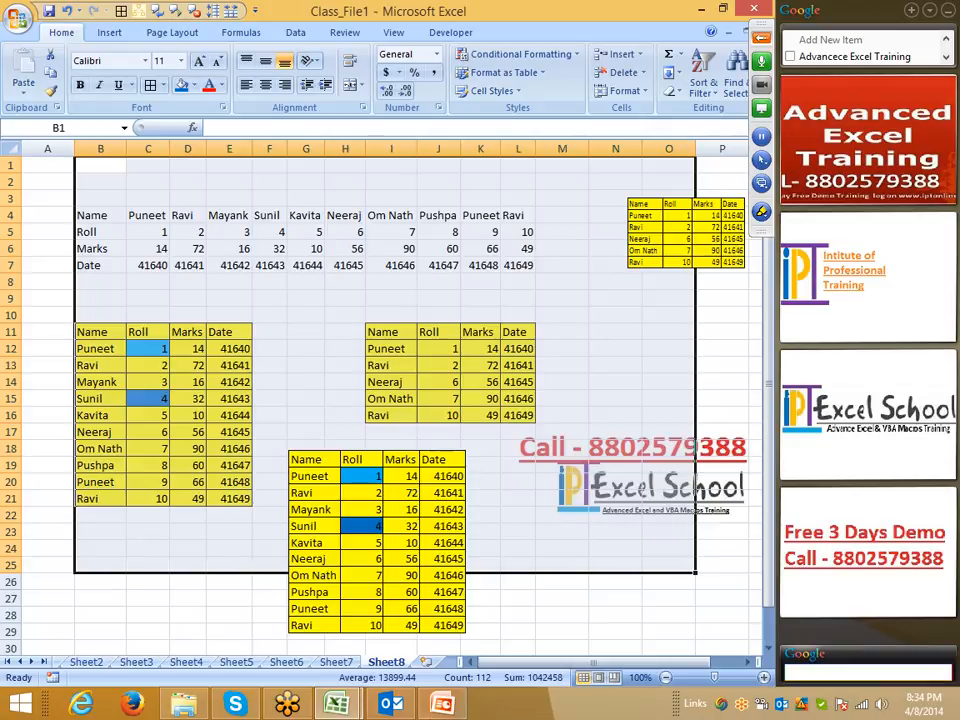
{"action": "mouse_move", "coordinate": [417, 708]}
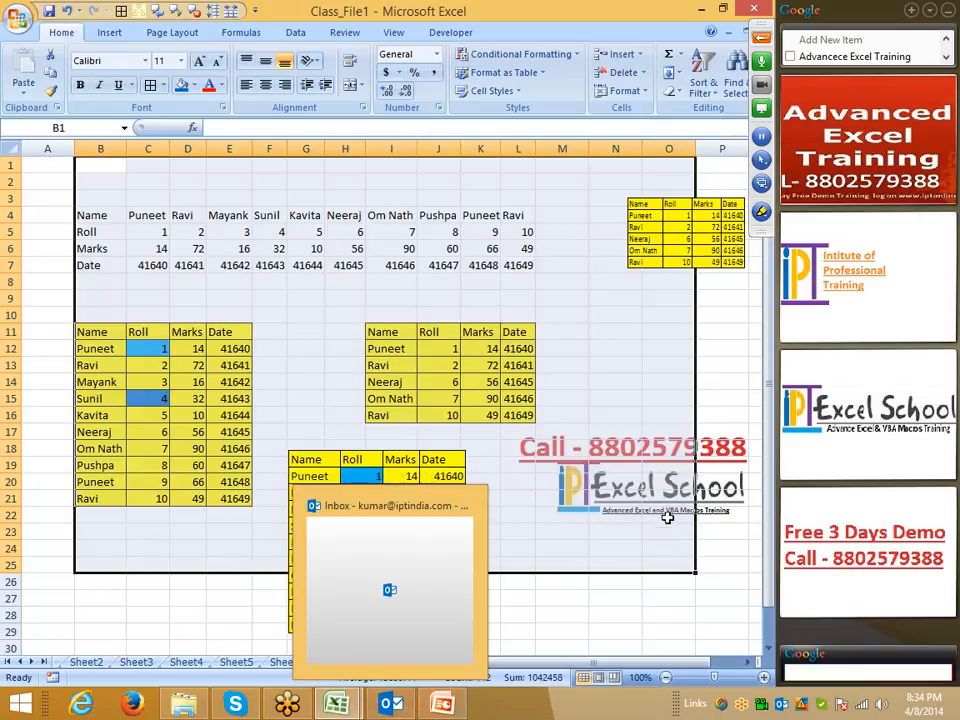
{"action": "left_click", "coordinate": [645, 495]}
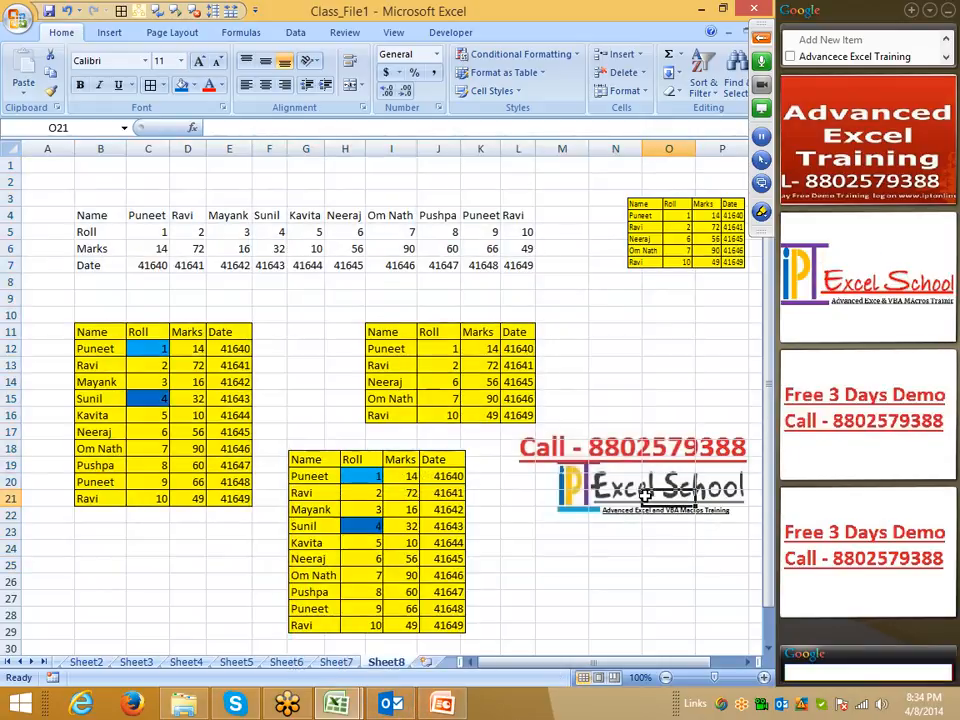
Expand the GoToMeeting control panel and stop the session recording
{"action": "left_click", "coordinate": [761, 38]}
{"action": "left_click", "coordinate": [606, 151]}
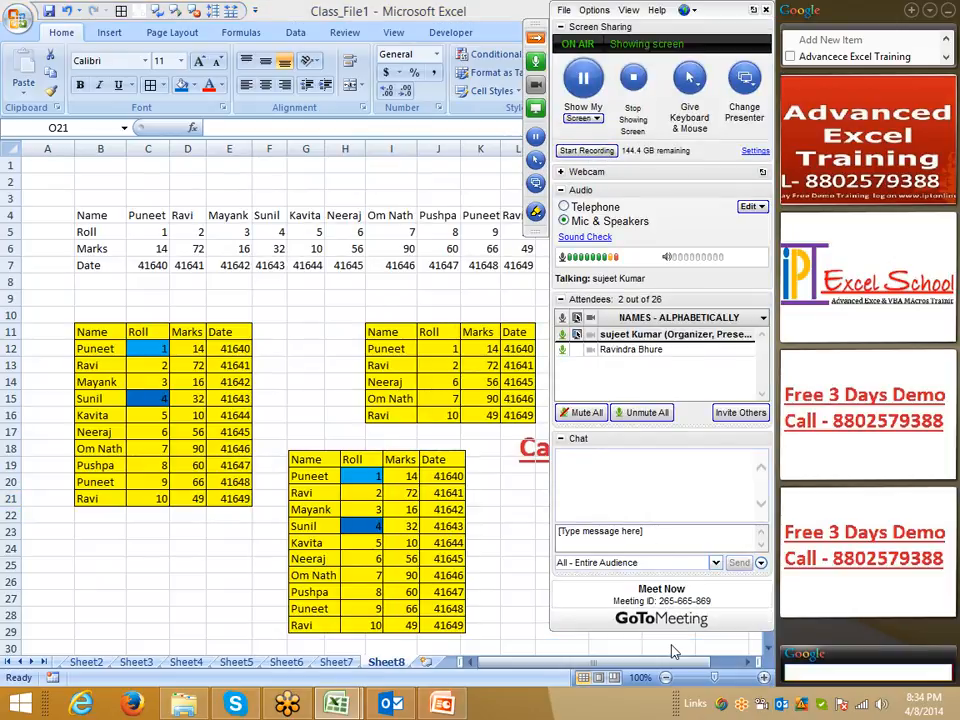